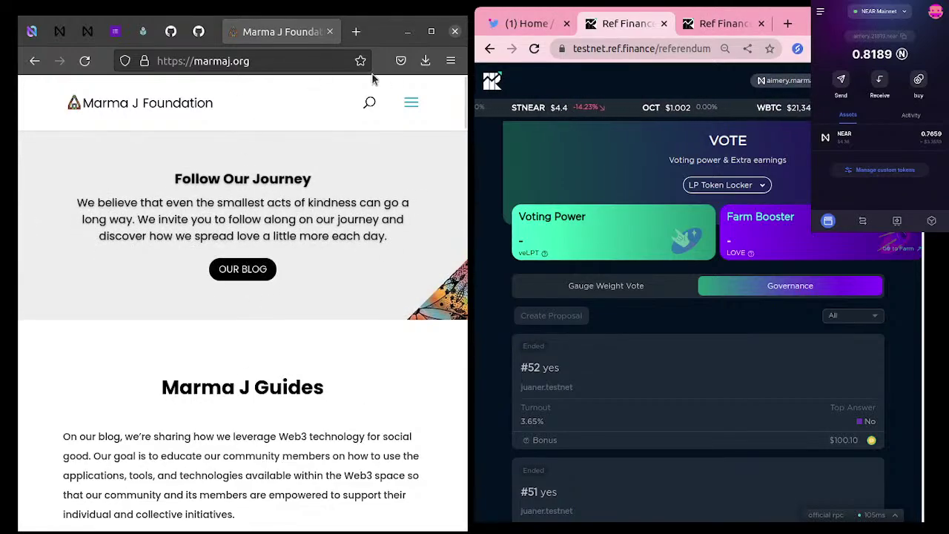
# Load wallet.near.org in a new tab and dismiss the Ref Finance account options
pyautogui.click(356, 33)
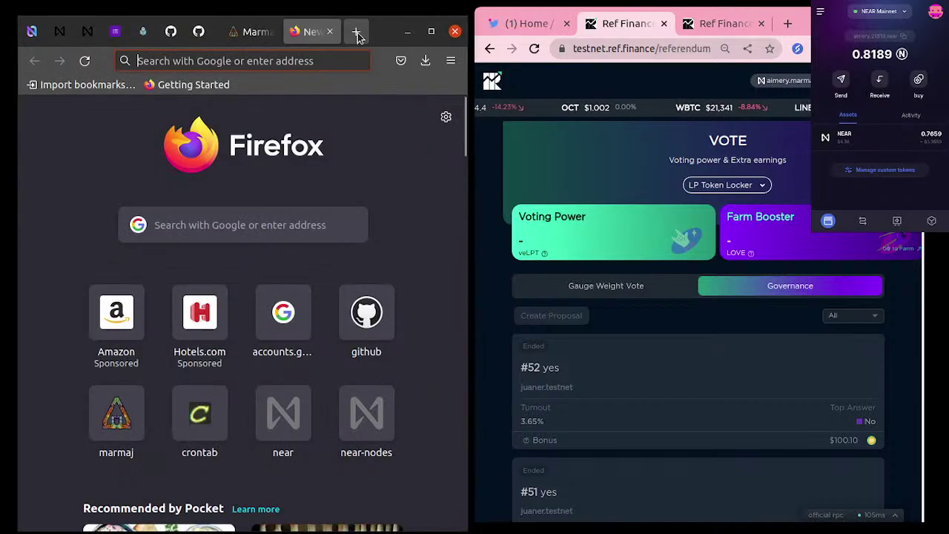
pyautogui.write('wall')
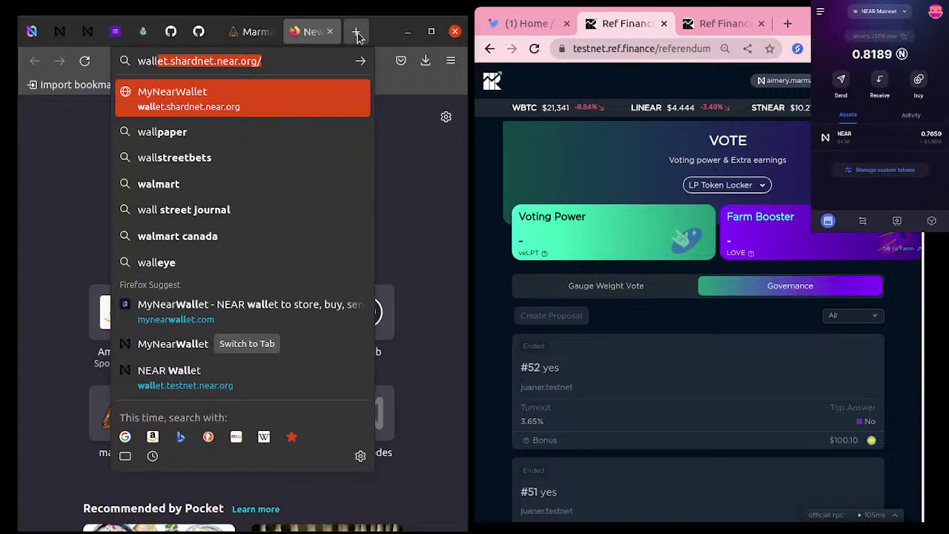
pyautogui.write('et.near.org')
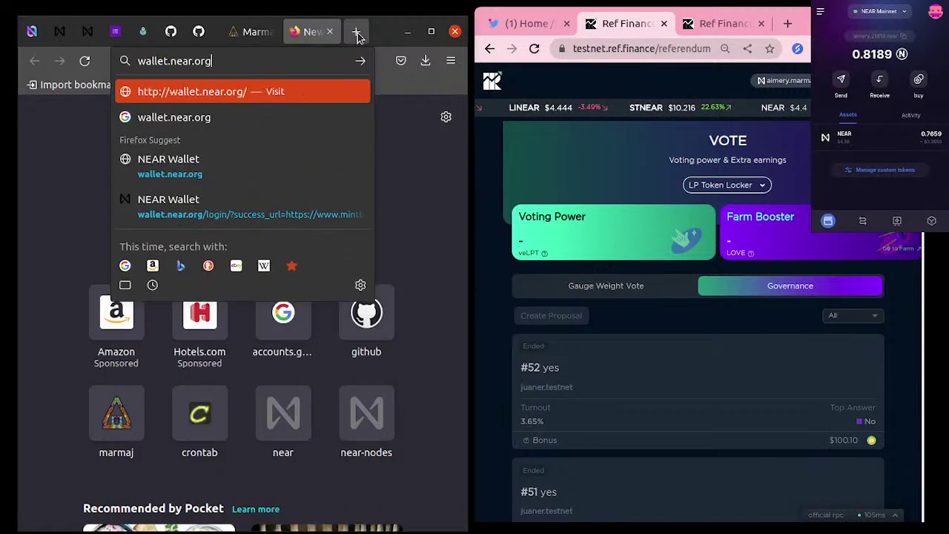
pyautogui.press('Return')
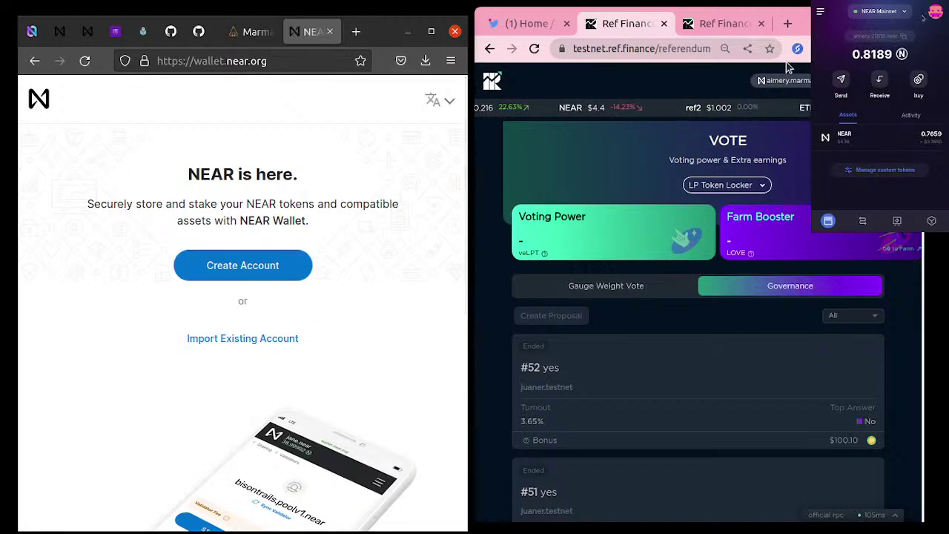
pyautogui.moveTo(766, 82); pyautogui.dragTo(801, 52)
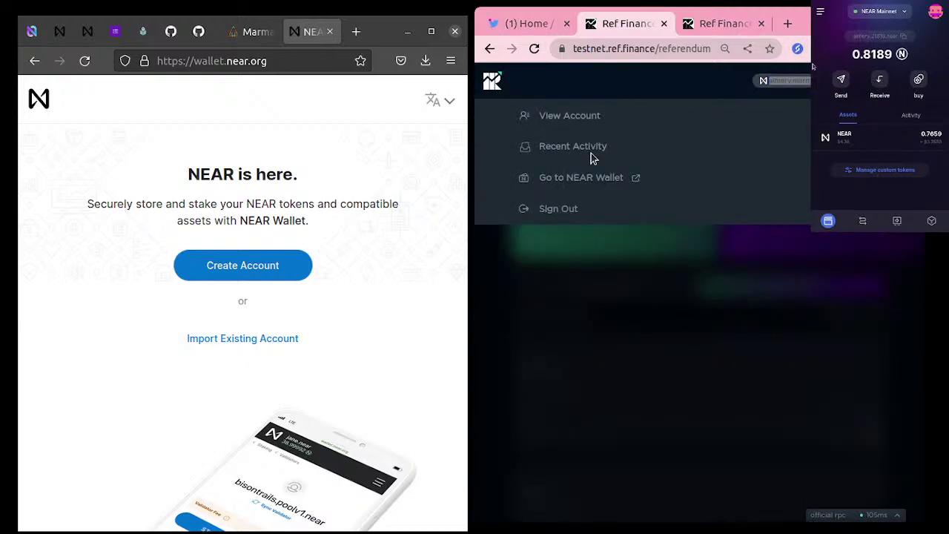
pyautogui.click(882, 310)
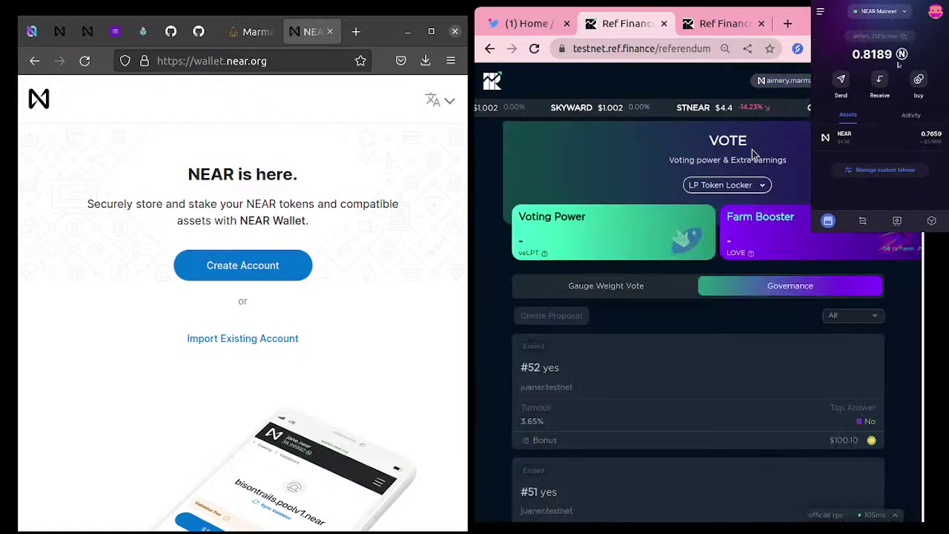
# In the Marma J tab, go to marmaj.org/marmajcards and scroll through the page
pyautogui.click(245, 33)
pyautogui.click(298, 61)
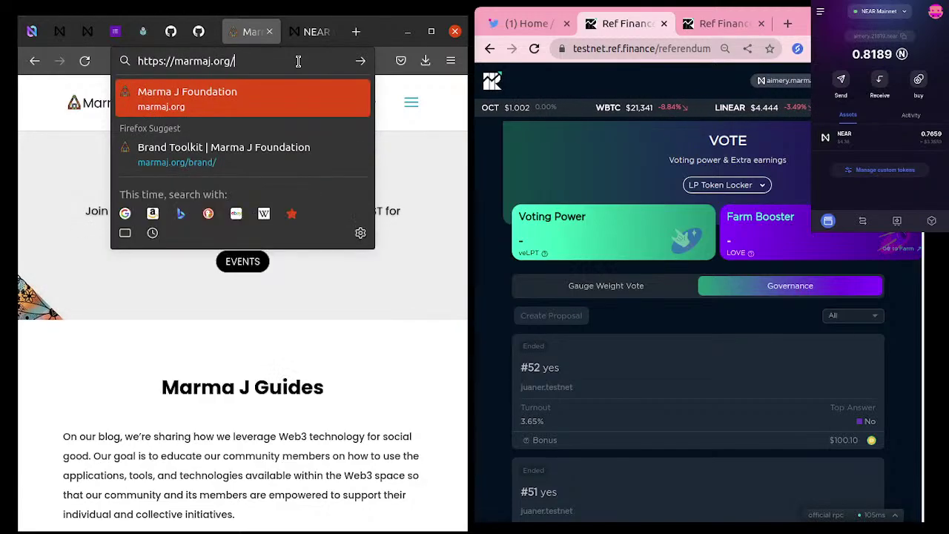
pyautogui.write('/c')
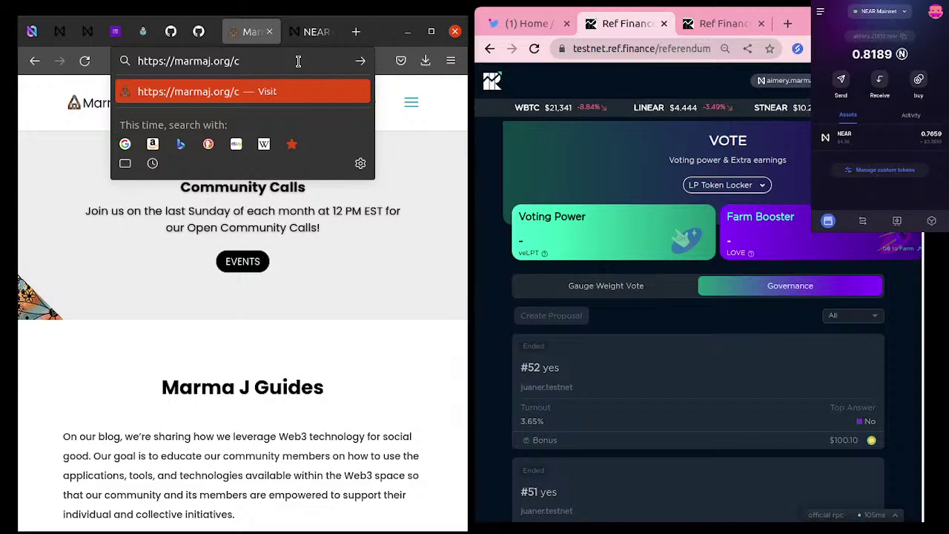
pyautogui.press('BackSpace')
pyautogui.write('marmajcards')
pyautogui.press('Return')
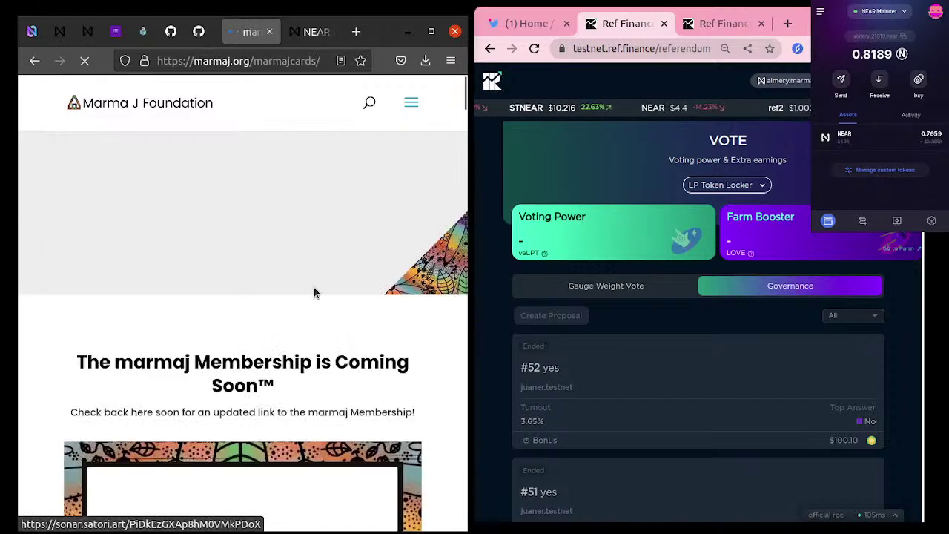
pyautogui.scroll(-3, 333, 311)
pyautogui.scroll(4, 355, 330)
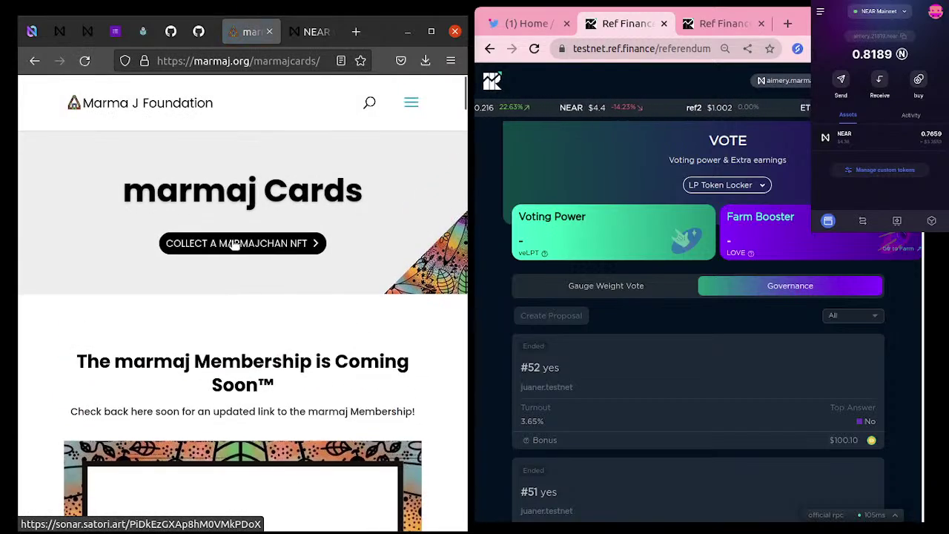
pyautogui.scroll(-1, 262, 253)
pyautogui.scroll(-5, 324, 318)
pyautogui.scroll(5, 324, 318)
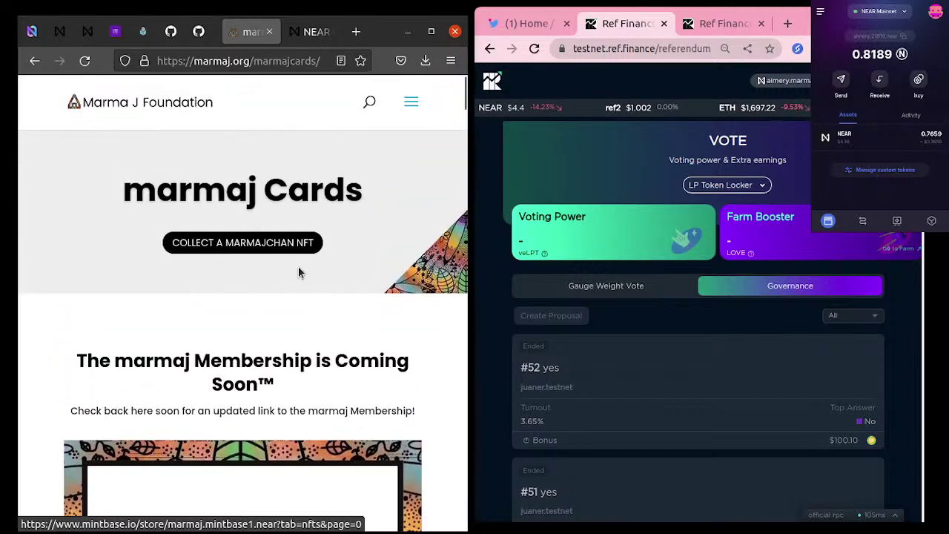
# Preview the MarmaJchan NFT claim on Satori, then return to the marmaj Cards page
pyautogui.click(270, 242)
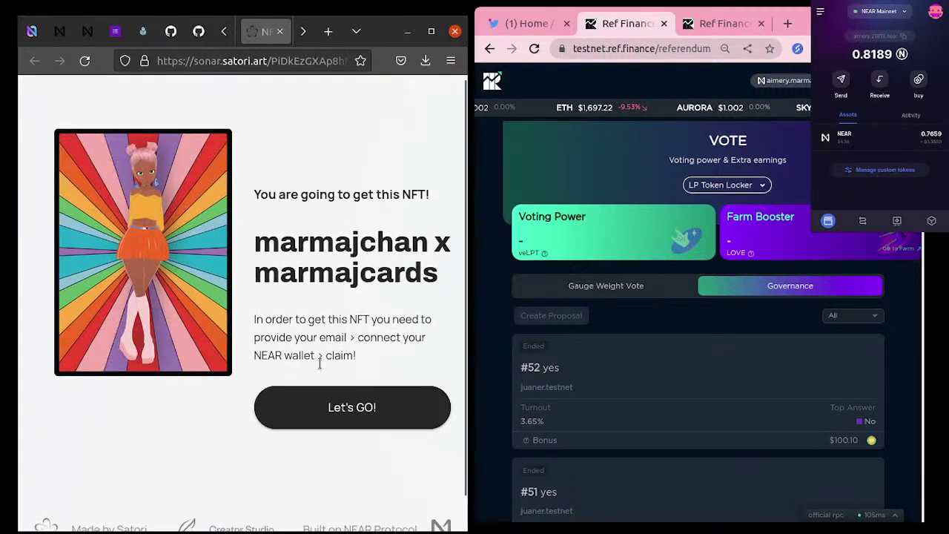
pyautogui.scroll(-1, 323, 369)
pyautogui.scroll(1, 324, 368)
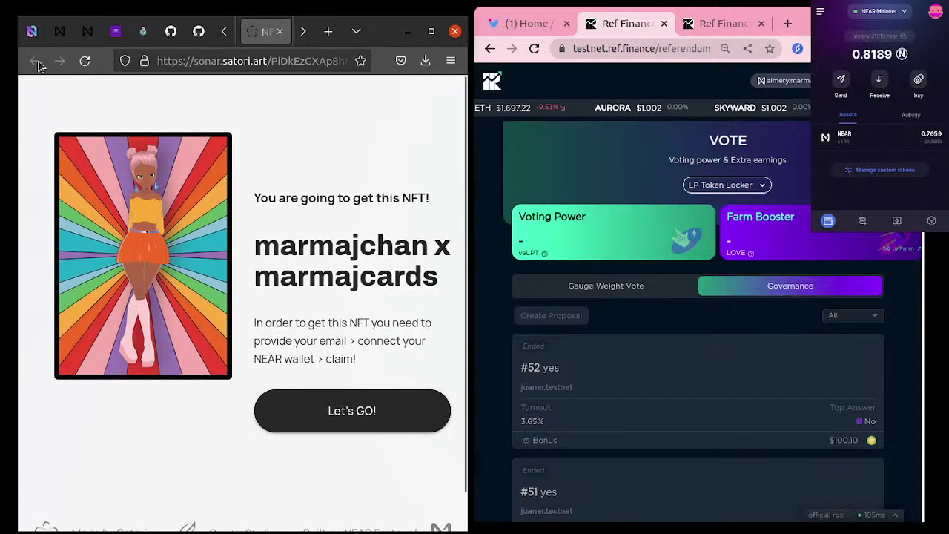
pyautogui.click(280, 31)
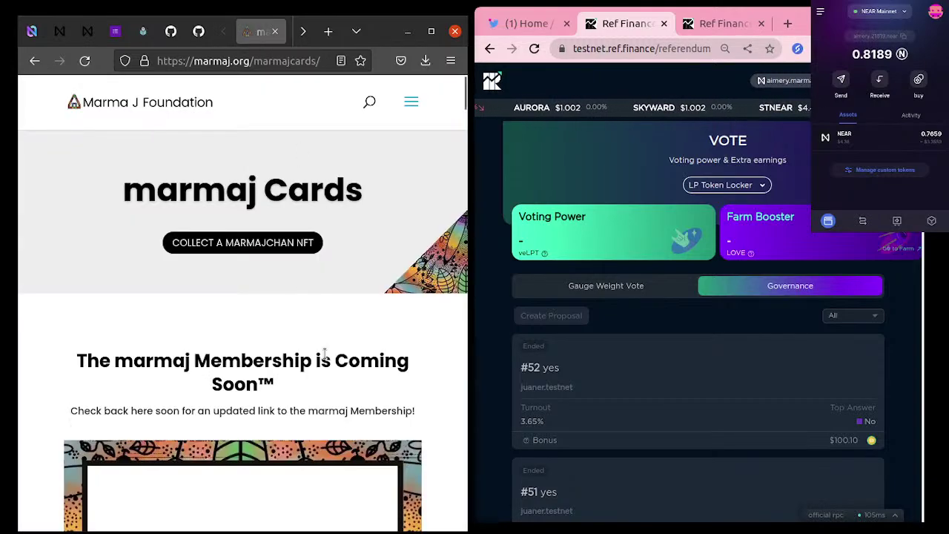
pyautogui.scroll(-5, 325, 354)
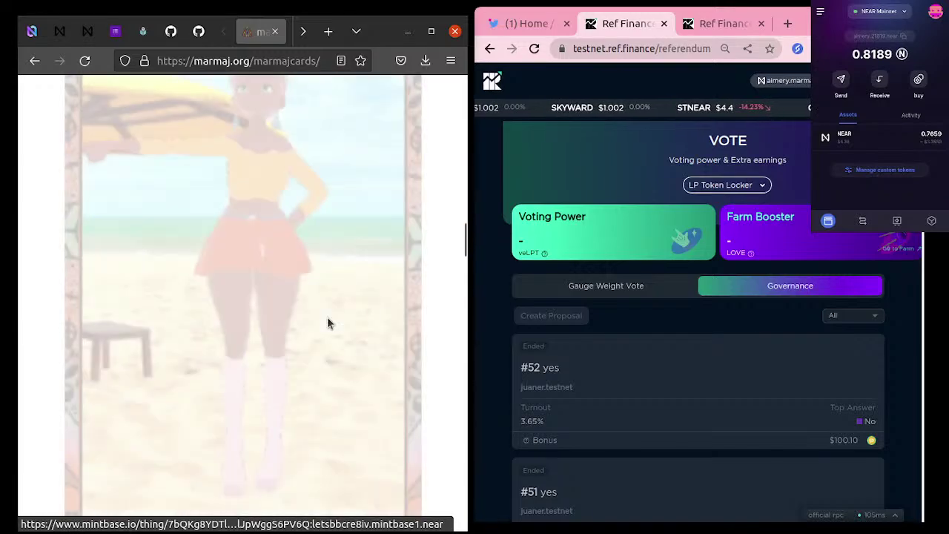
pyautogui.scroll(-7, 329, 321)
pyautogui.scroll(10, 330, 321)
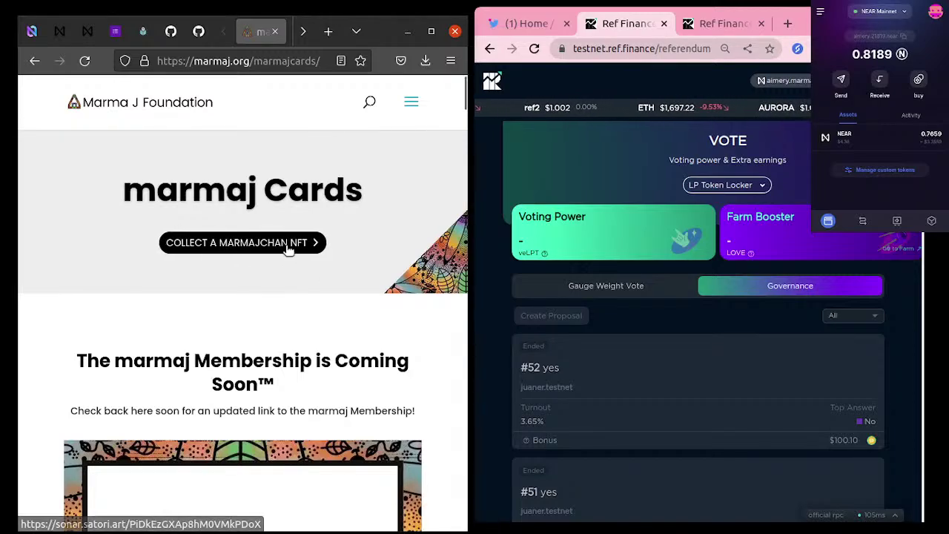
# Click COLLECT MARMAJCHAN NFT below Step Three to claim the 'This is Fine' NFT
pyautogui.scroll(-5, 289, 317)
pyautogui.scroll(-15, 289, 317)
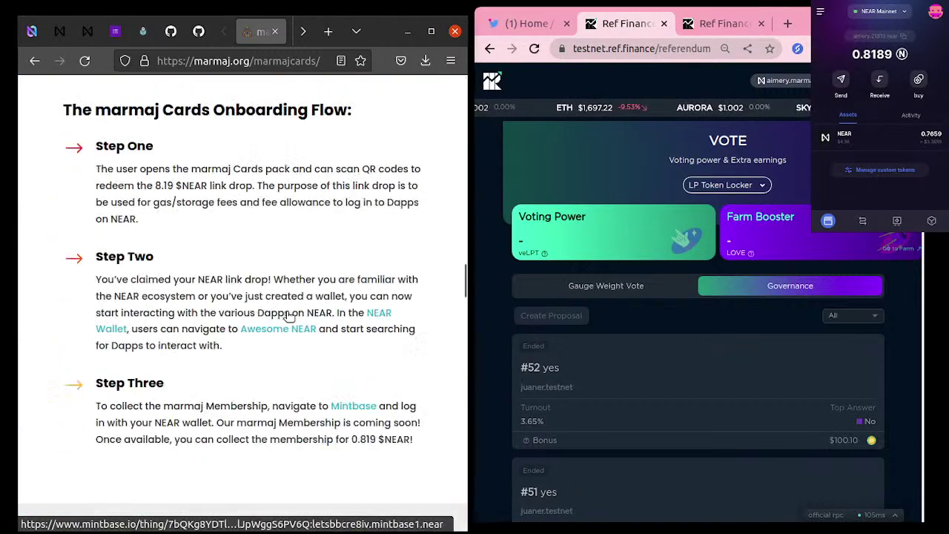
pyautogui.scroll(-8, 289, 316)
pyautogui.scroll(5, 283, 311)
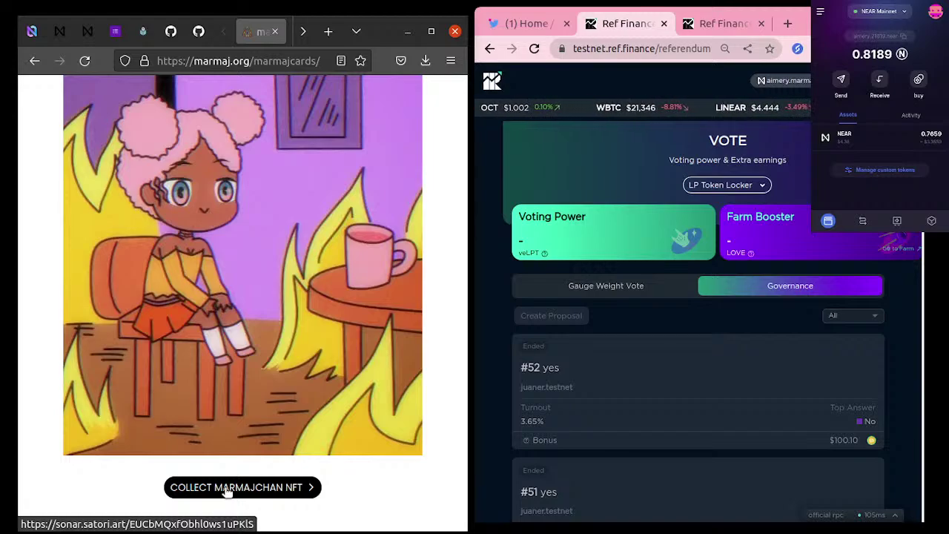
pyautogui.click(228, 489)
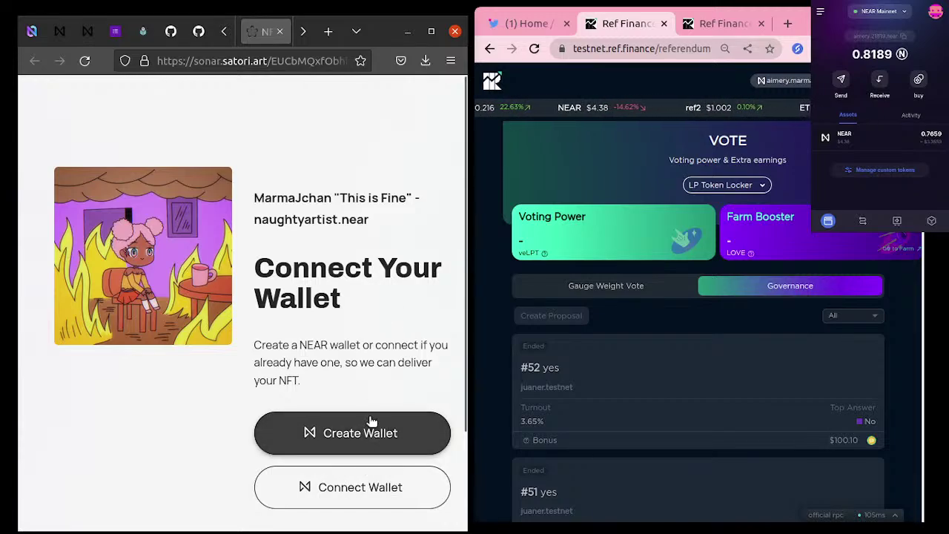
# Zoom the Satori page out and choose Create Wallet on Connect Your Wallet
pyautogui.click(371, 438)
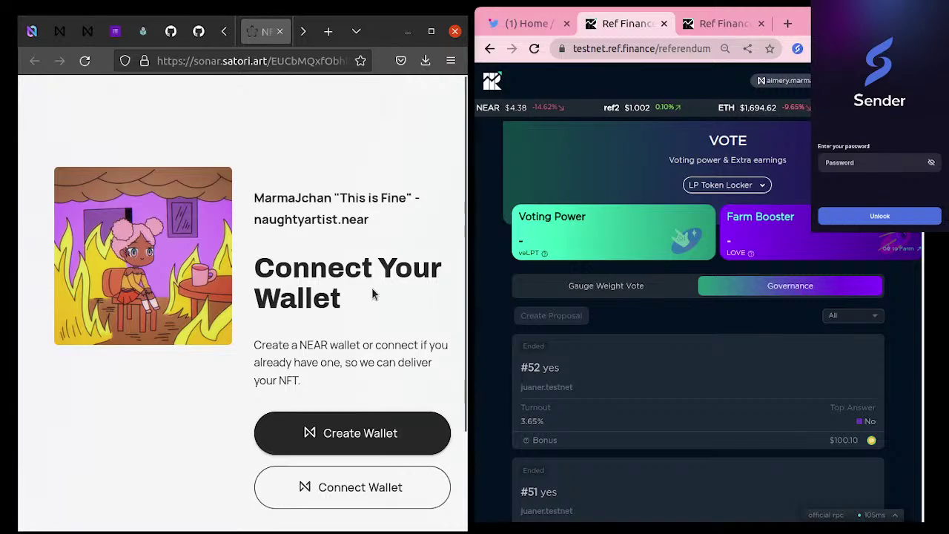
pyautogui.scroll(-2, 373, 299)
pyautogui.scroll(2, 407, 164)
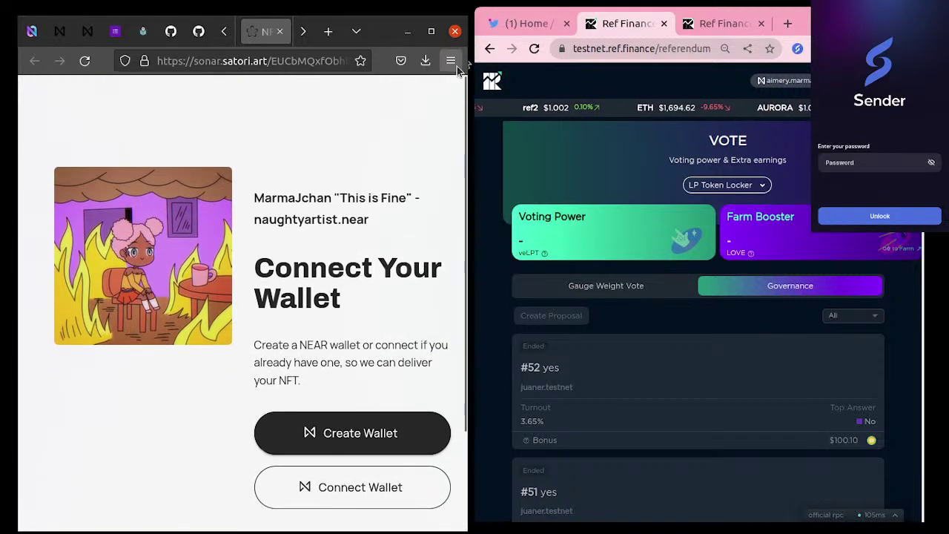
pyautogui.hotkey('ctrl', '-')
pyautogui.hotkey('ctrl', '-')
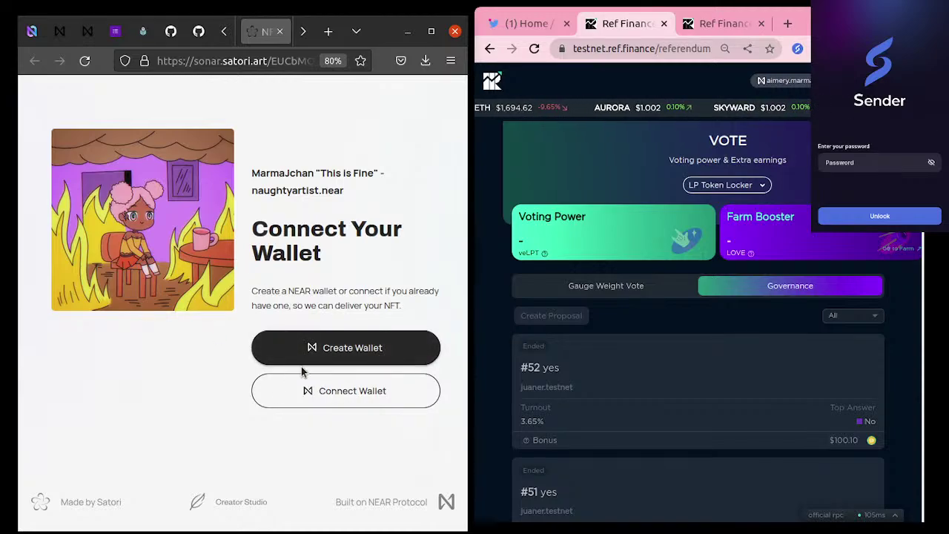
pyautogui.click(339, 350)
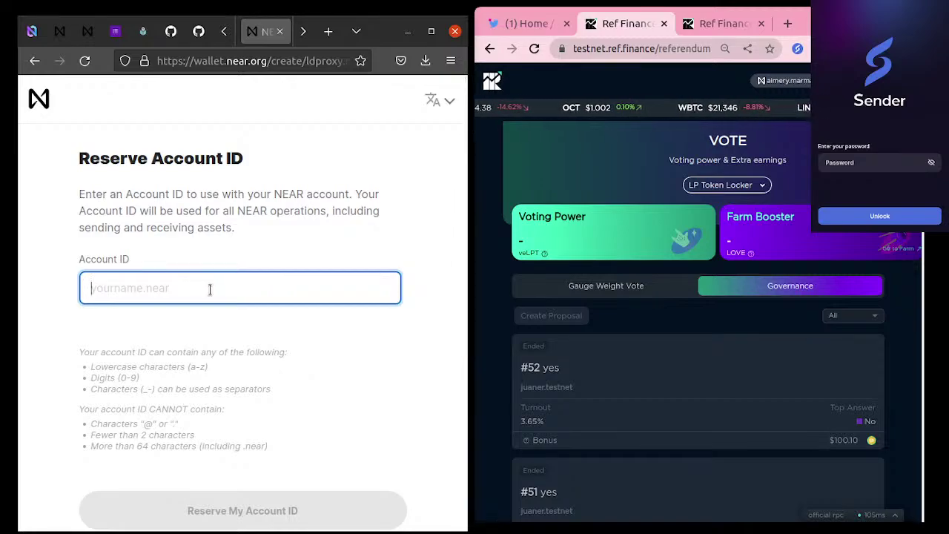
# Reserve an available NEAR account ID and pick Secure Passphrase as the security method
pyautogui.write('iwanna')
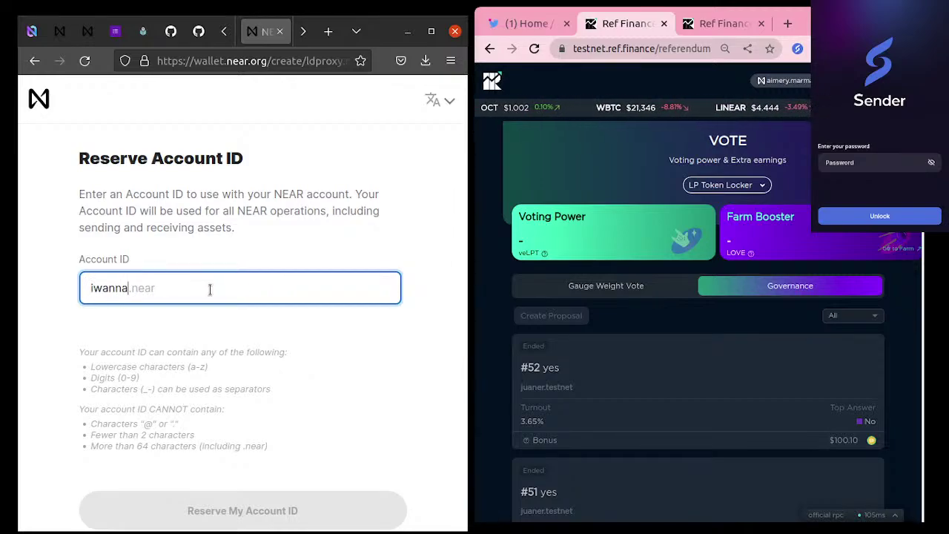
pyautogui.write('makenft')
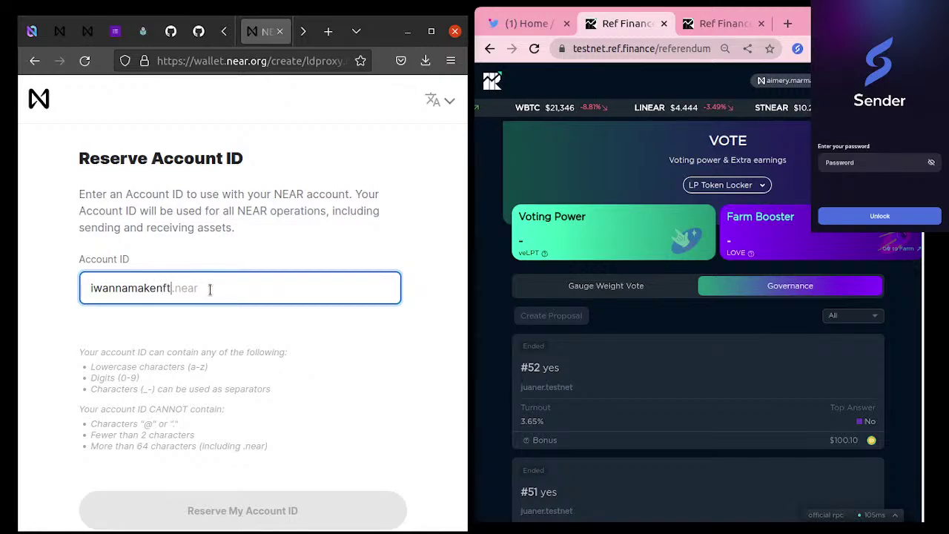
pyautogui.write('thi')
pyautogui.press('BackSpace')
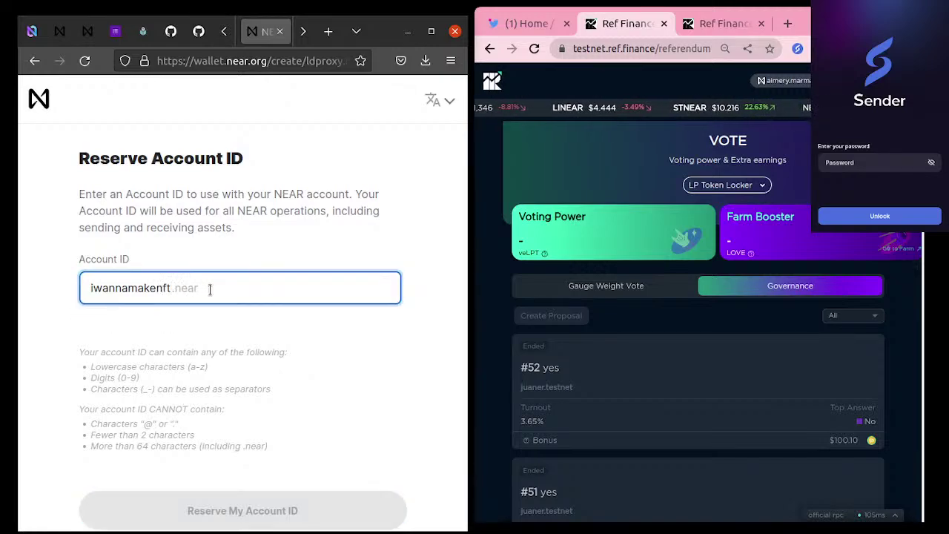
pyautogui.write('s')
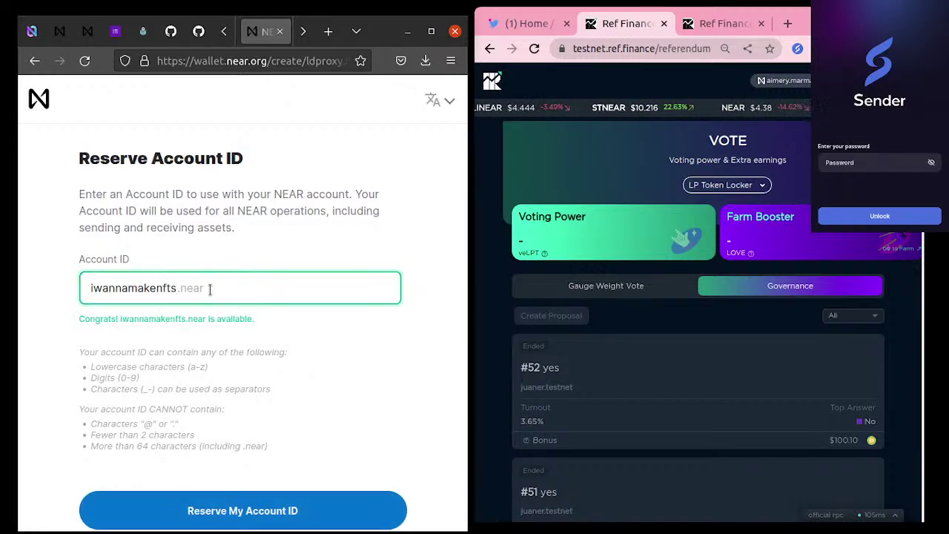
pyautogui.scroll(-3, 155, 348)
pyautogui.click(235, 356)
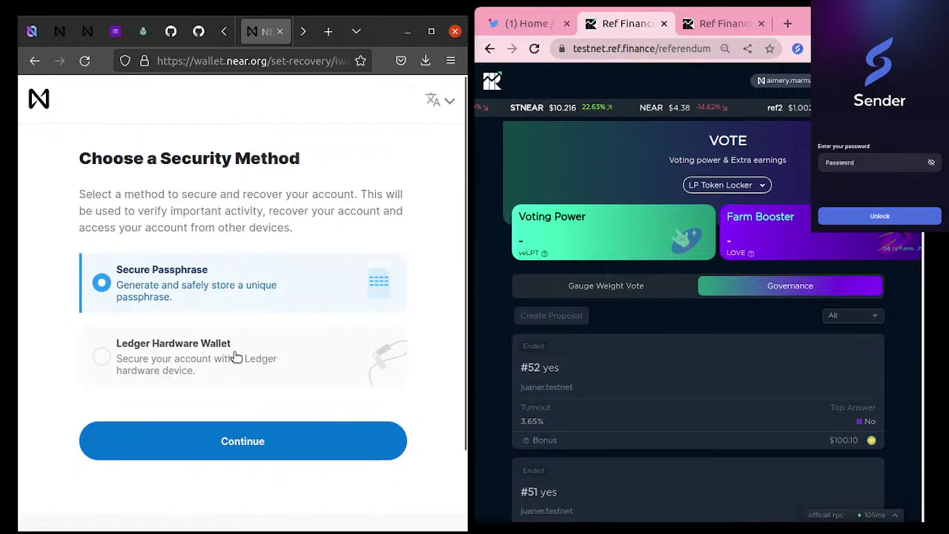
pyautogui.click(191, 440)
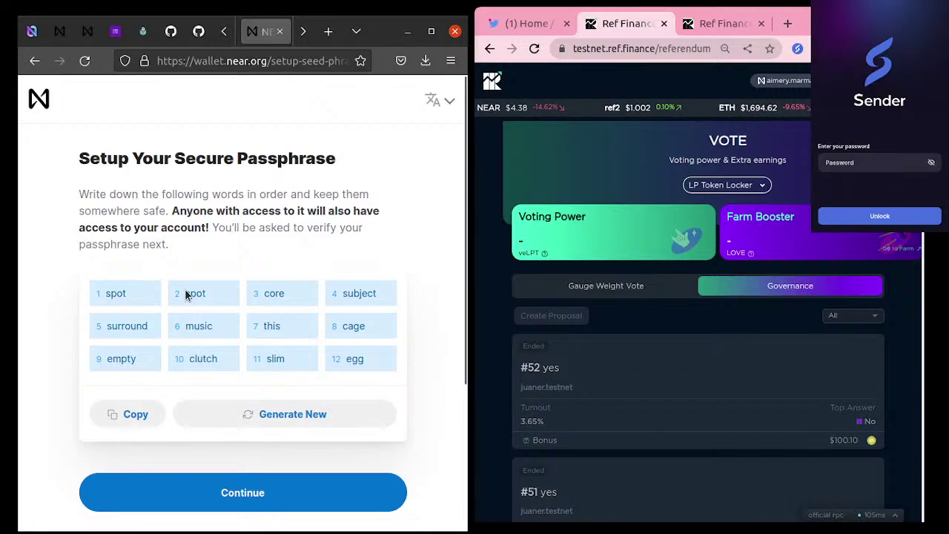
# Regenerate the 12-word recovery passphrase repeatedly with Generate New
pyautogui.click(308, 415)
pyautogui.click(304, 417)
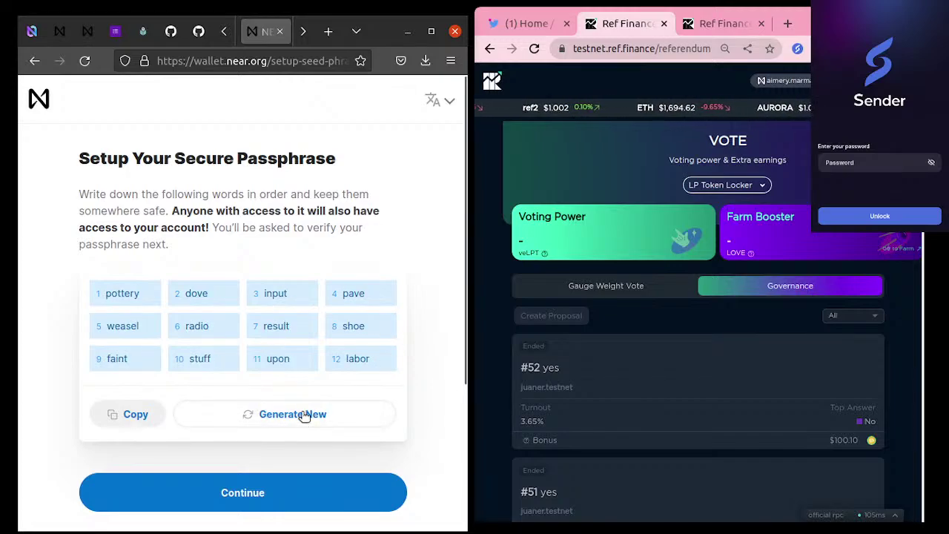
pyautogui.click(304, 415)
pyautogui.click(304, 416)
pyautogui.click(304, 415)
pyautogui.click(304, 416)
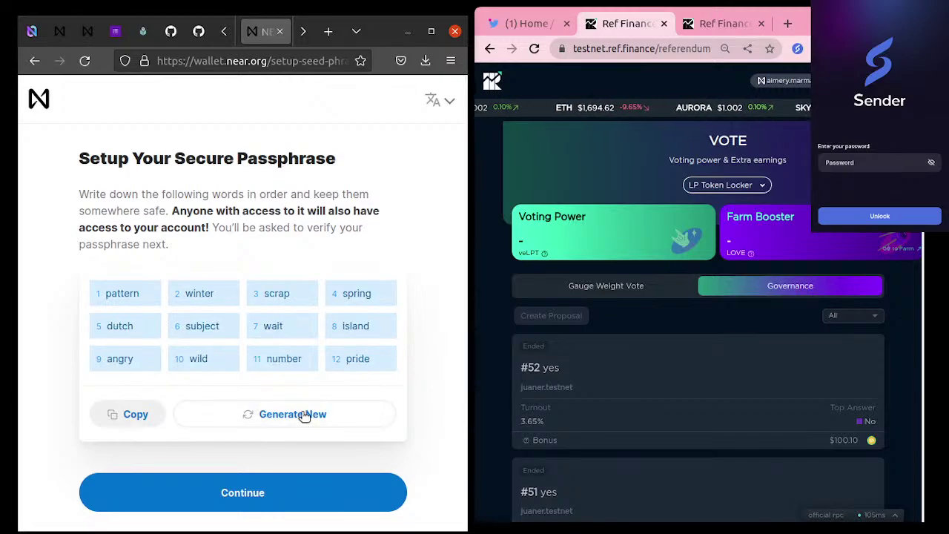
pyautogui.click(304, 416)
pyautogui.click(304, 416)
pyautogui.click(305, 415)
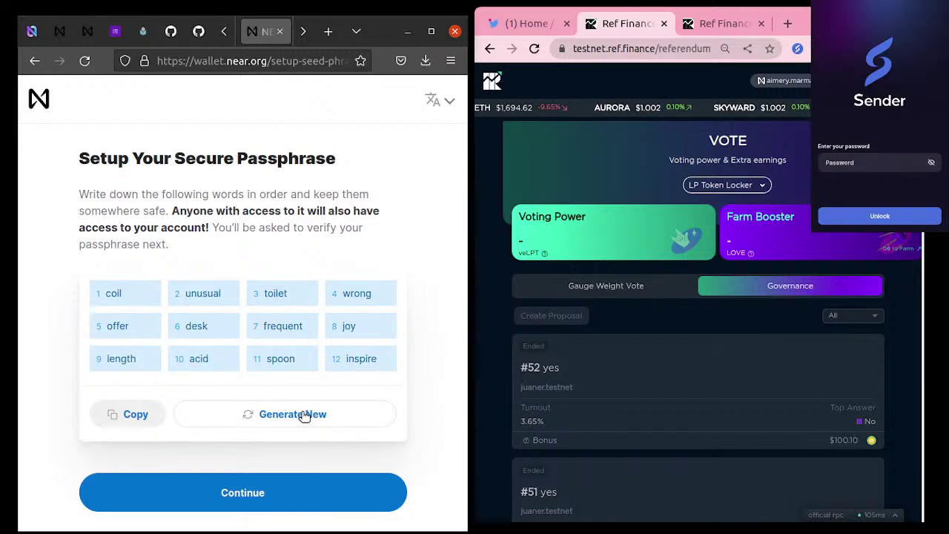
pyautogui.click(304, 415)
pyautogui.click(304, 415)
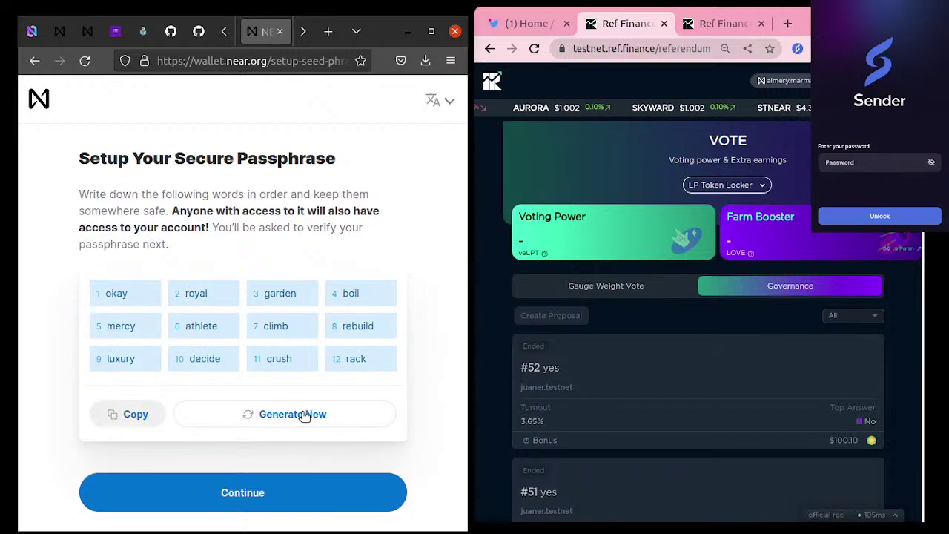
# Copy the final passphrase and continue to the Verify Phrase page
pyautogui.tripleClick(111, 300)
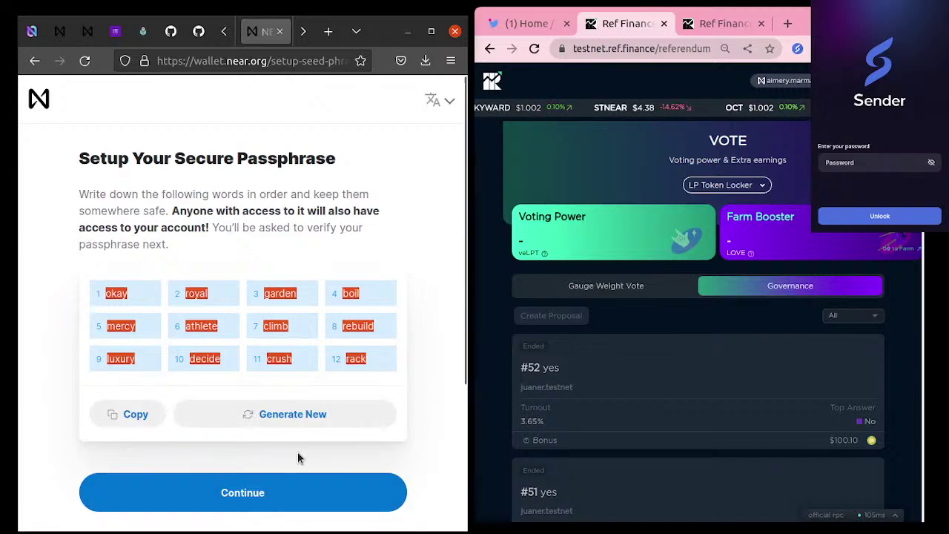
pyautogui.click(149, 421)
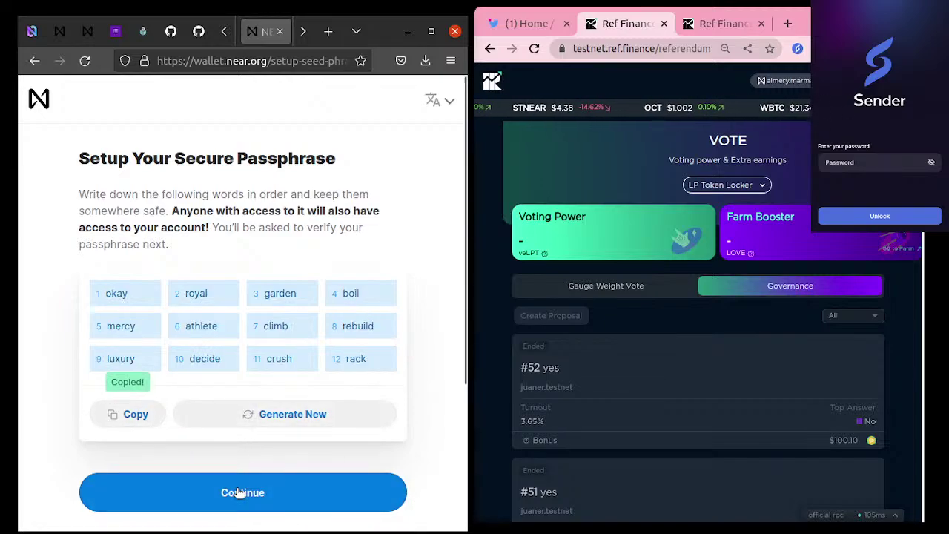
pyautogui.click(289, 500)
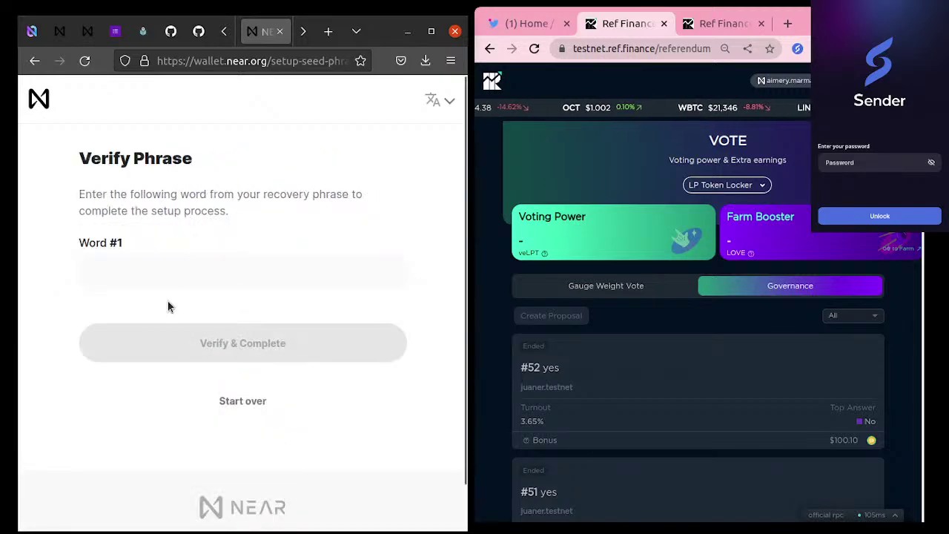
# Read the first recovery word from a scratch tab and enter it as Word #1
pyautogui.click(164, 273)
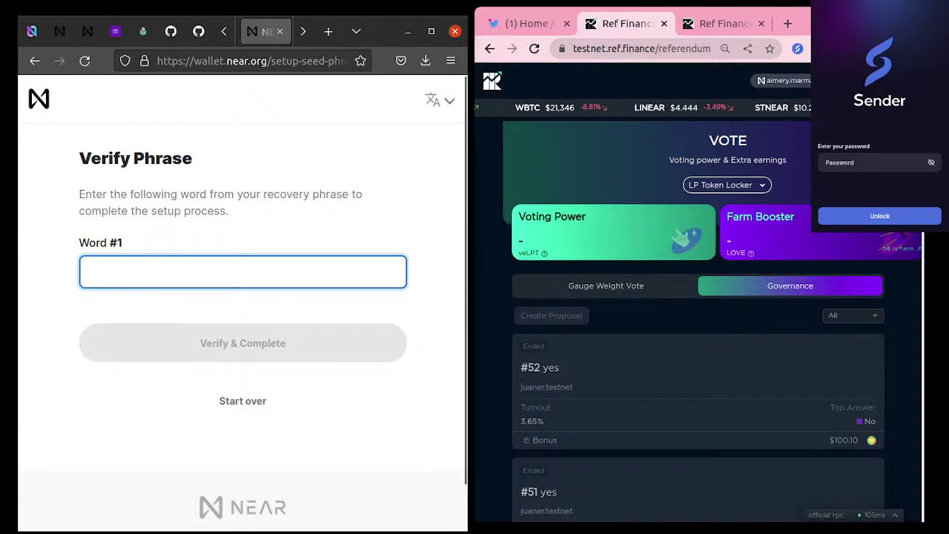
pyautogui.click(328, 31)
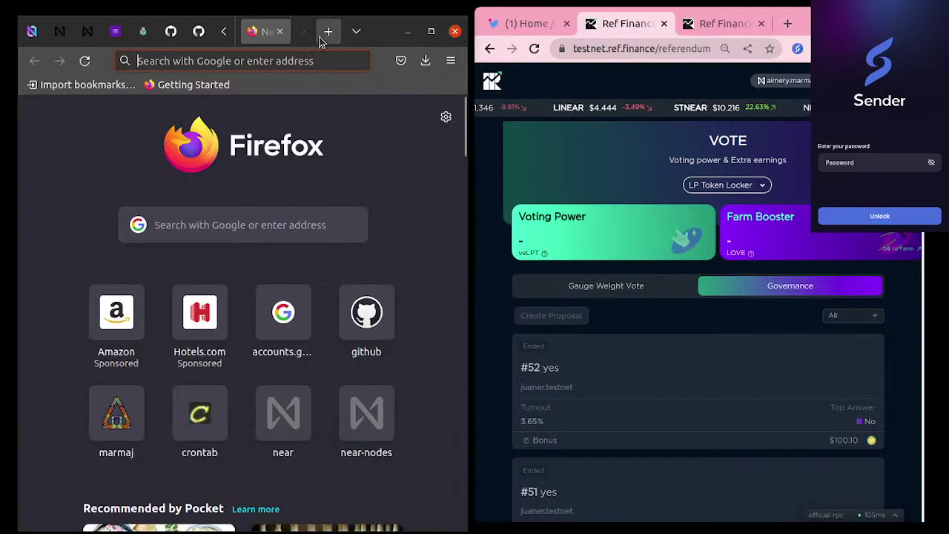
pyautogui.hotkey('ctrl', 'v')
pyautogui.hotkey('ctrl', 'a')
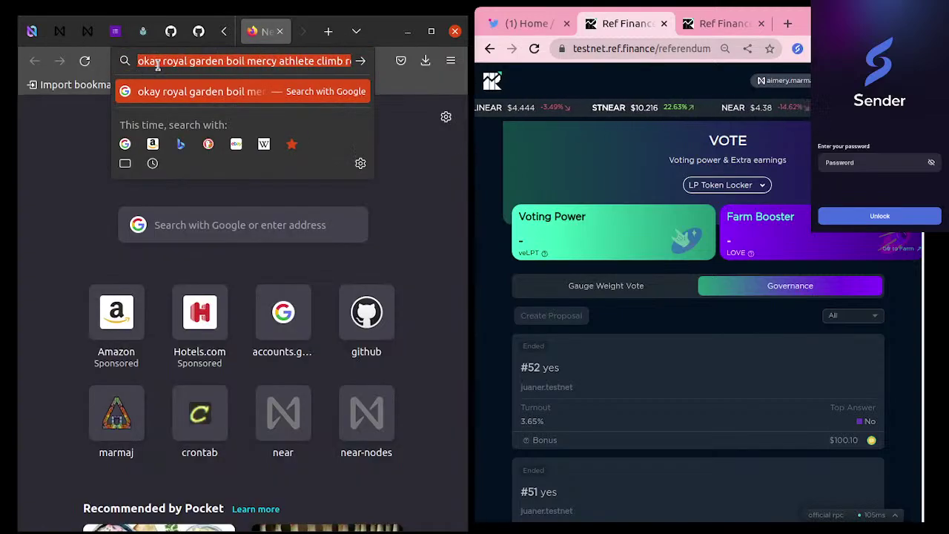
pyautogui.click(164, 62)
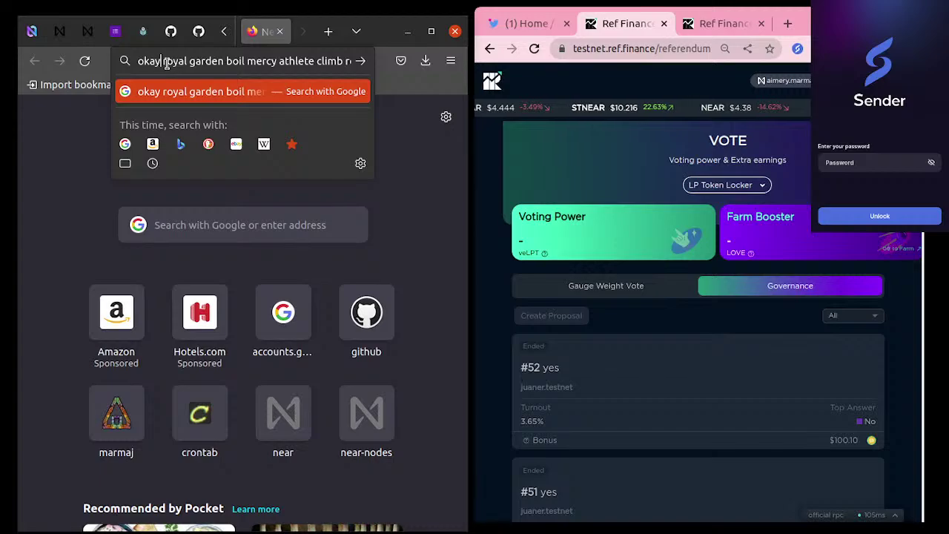
pyautogui.click(279, 31)
pyautogui.write('okay')
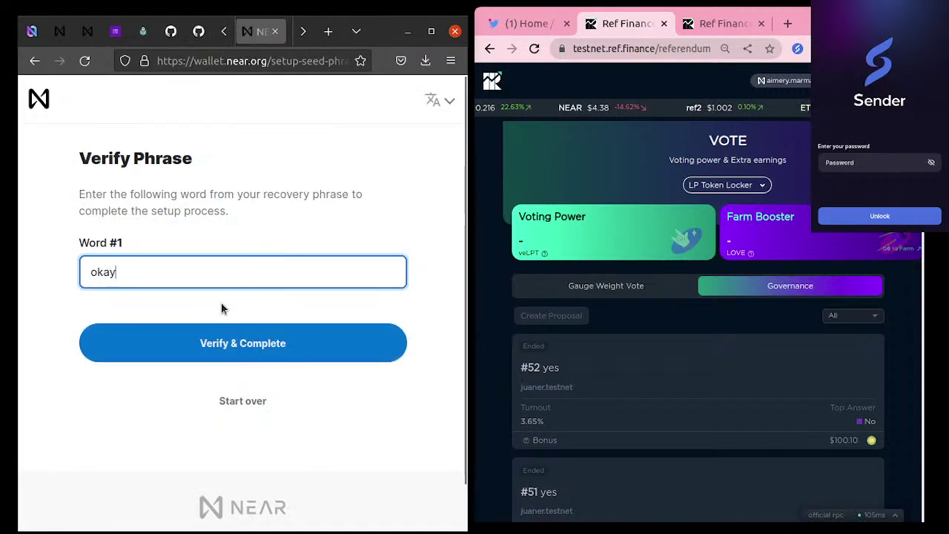
# Verify and create the account, claim the 'This is Fine' NFT, and view it in NEAR Wallet
pyautogui.click(279, 344)
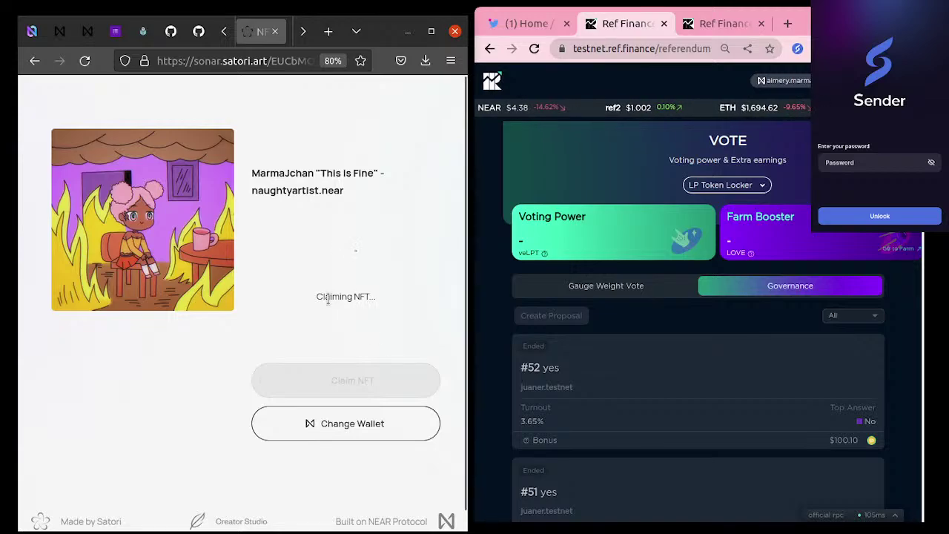
pyautogui.moveTo(318, 296); pyautogui.dragTo(392, 296)
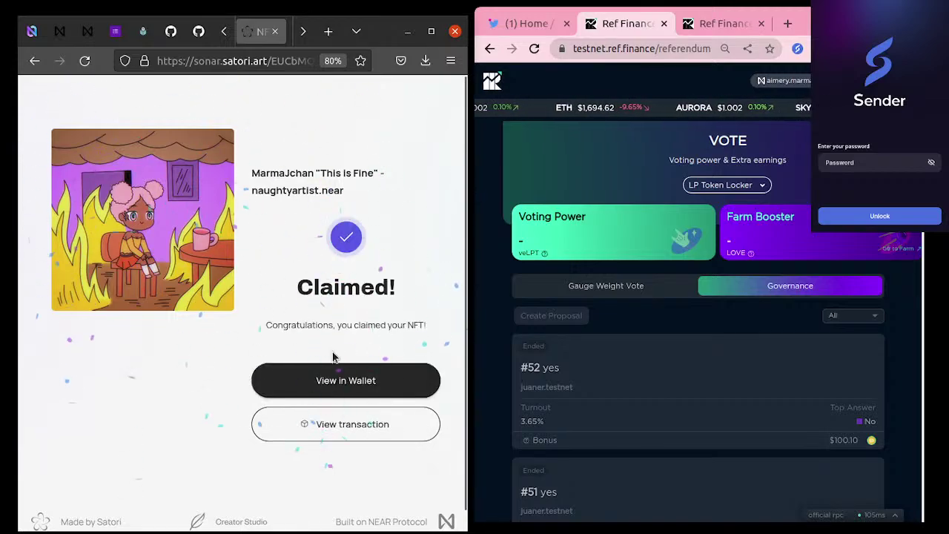
pyautogui.click(348, 389)
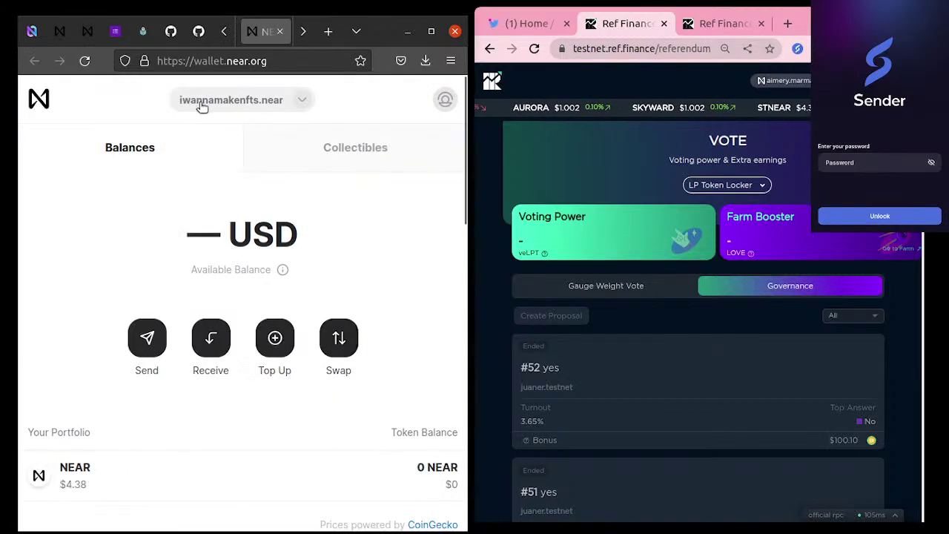
pyautogui.click(293, 104)
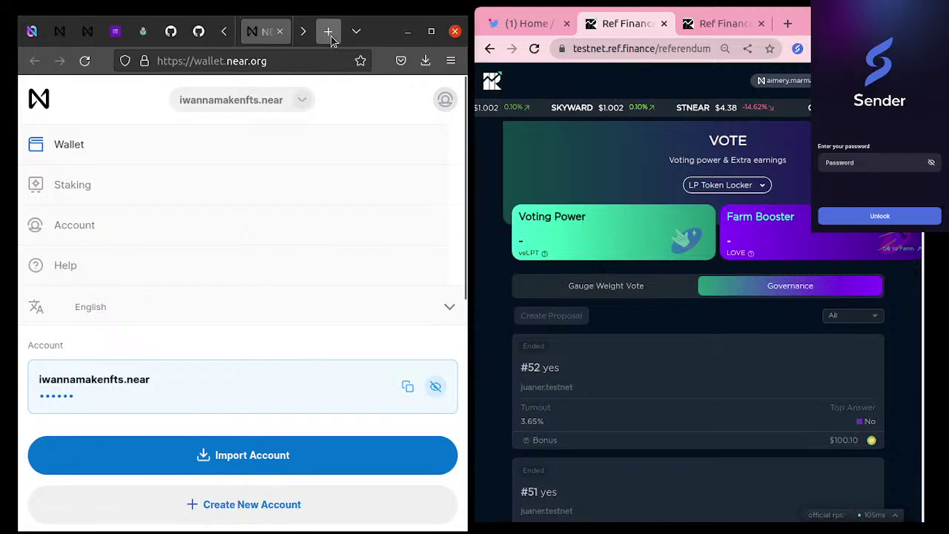
# Open mintbase.io in a new tab and close the leftover wallet tabs
pyautogui.click(328, 32)
pyautogui.write('min')
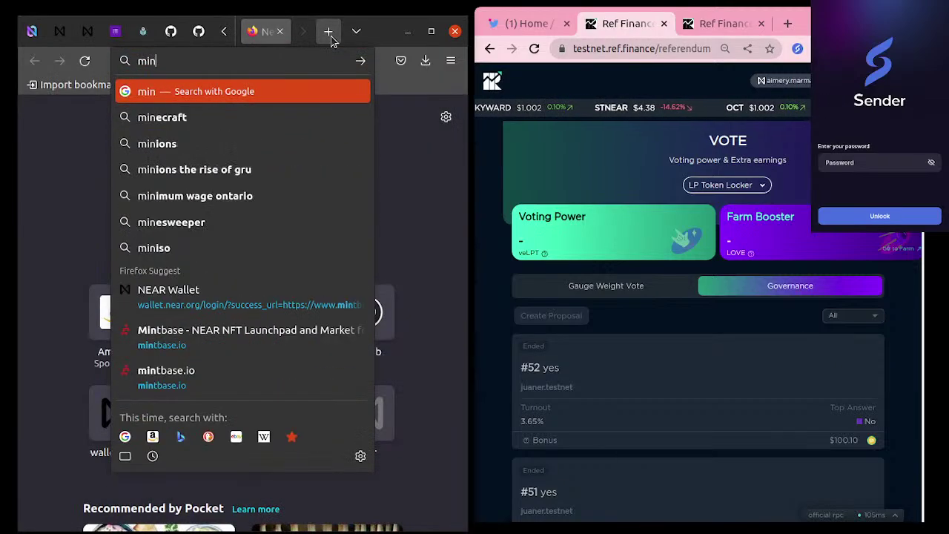
pyautogui.click(277, 328)
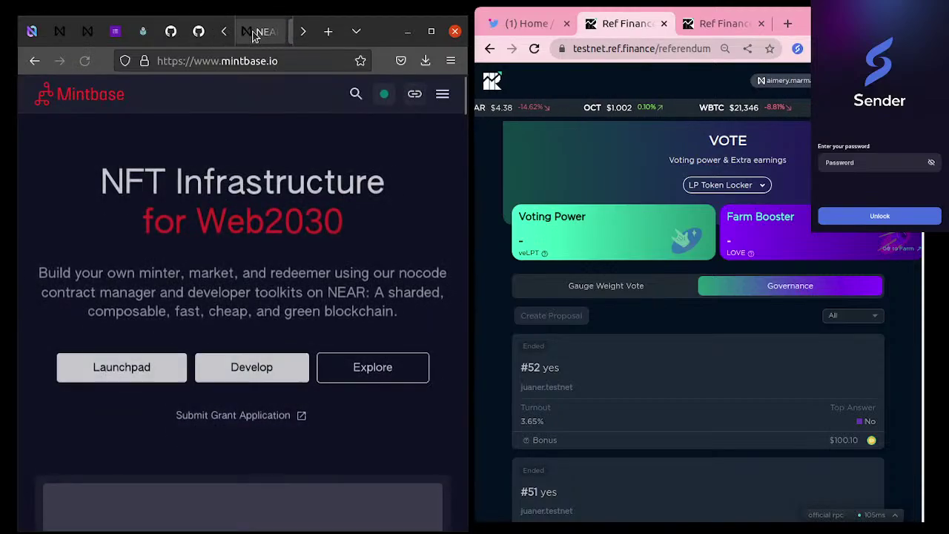
pyautogui.click(274, 32)
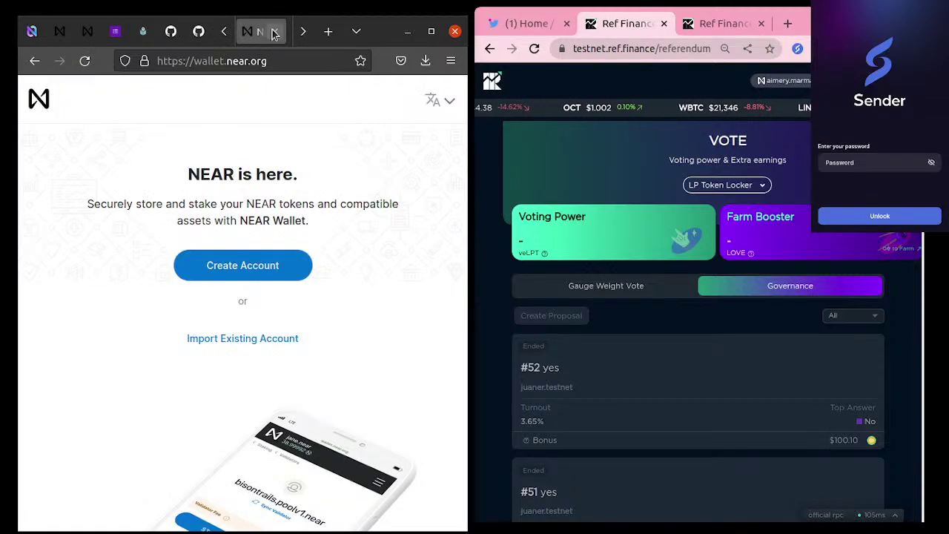
pyautogui.click(274, 32)
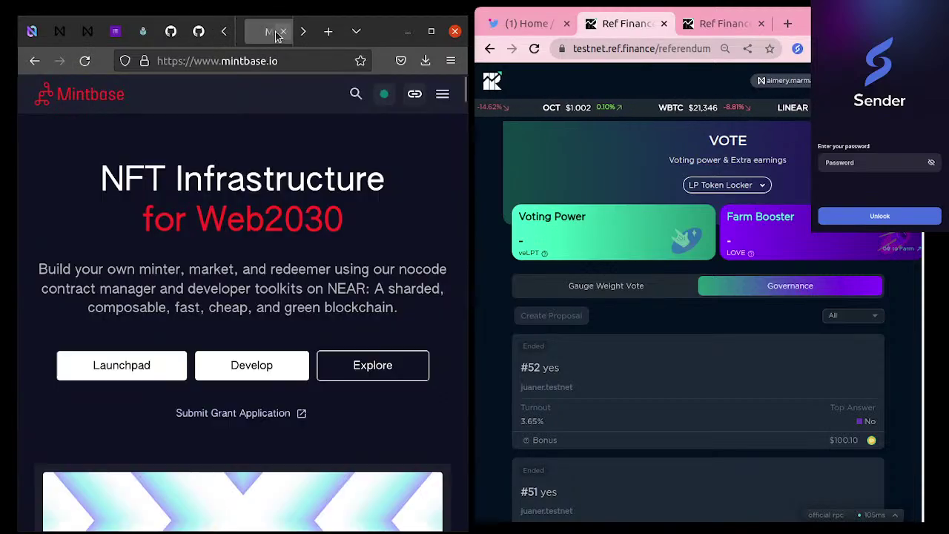
# Start connecting a NEAR wallet to Mintbase and select the new account
pyautogui.click(416, 92)
pyautogui.scroll(-3, 233, 356)
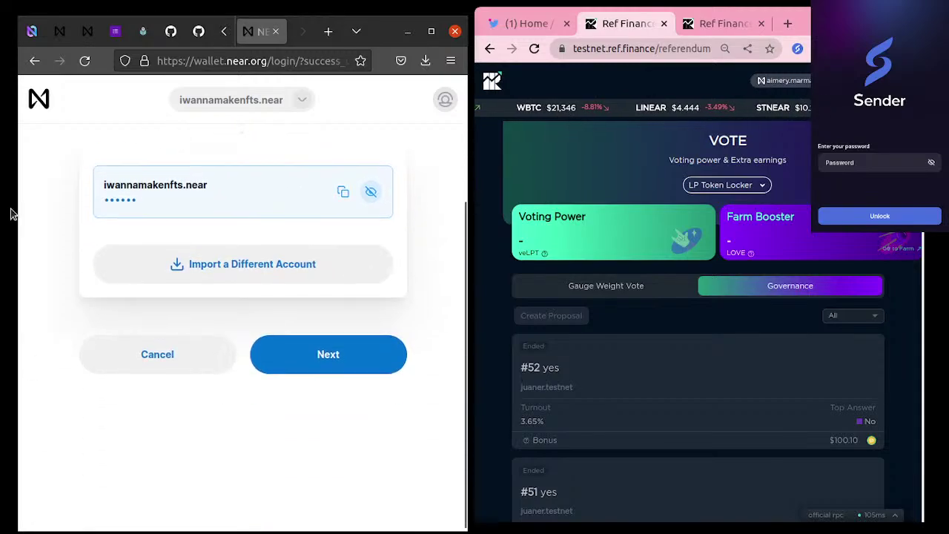
pyautogui.scroll(3, 398, 513)
pyautogui.scroll(-2, 373, 440)
pyautogui.click(373, 440)
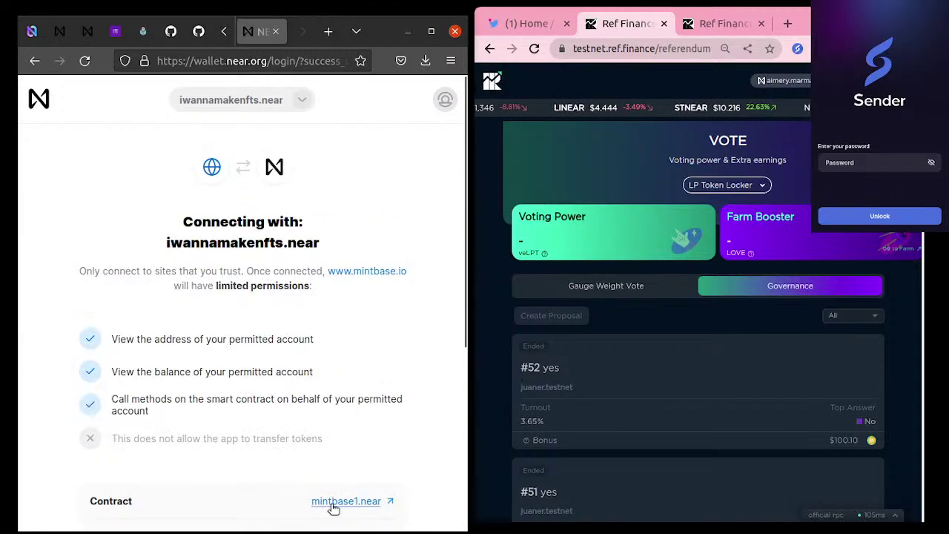
pyautogui.scroll(-3, 334, 508)
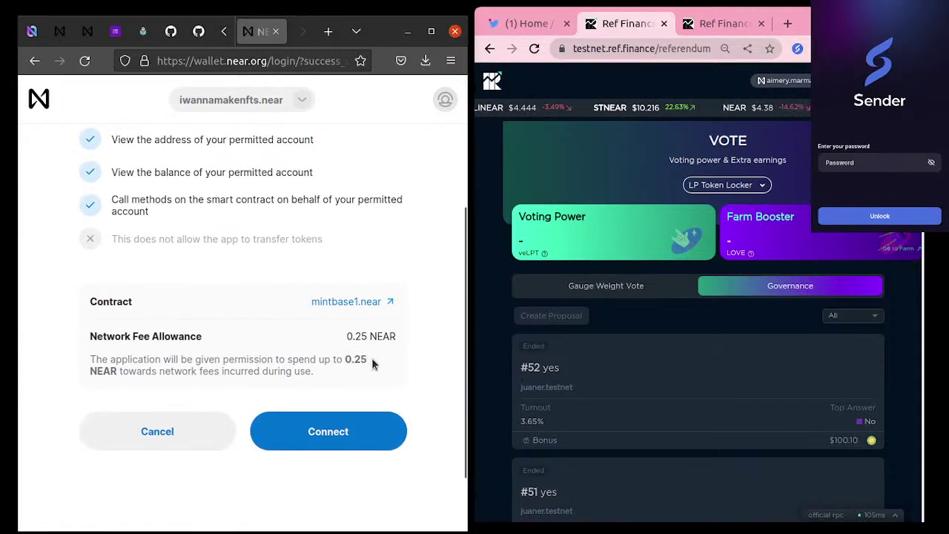
# Approve the mintbase1.near 0.25 NEAR fee allowance, connect, and maximize the browser window
pyautogui.moveTo(248, 371); pyautogui.dragTo(355, 358)
pyautogui.moveTo(312, 302); pyautogui.dragTo(412, 344)
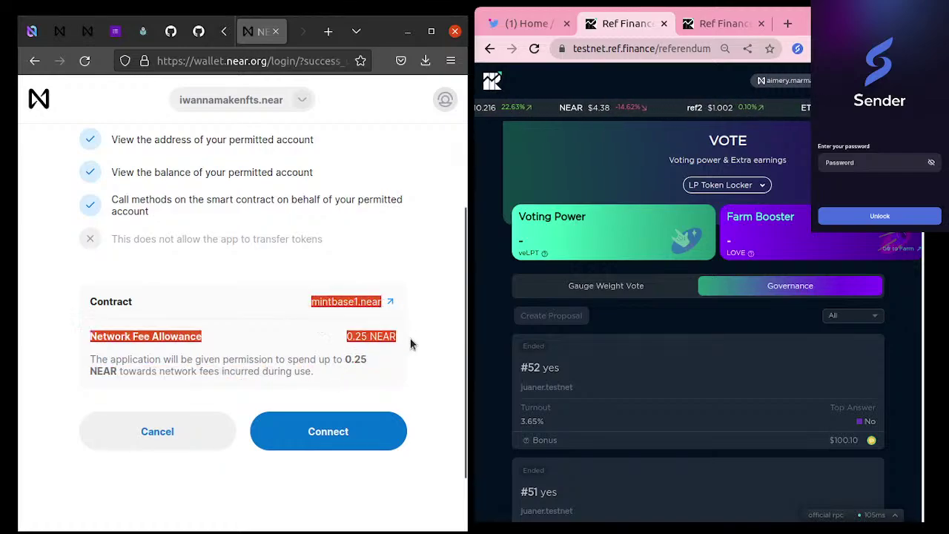
pyautogui.moveTo(215, 360); pyautogui.dragTo(376, 367)
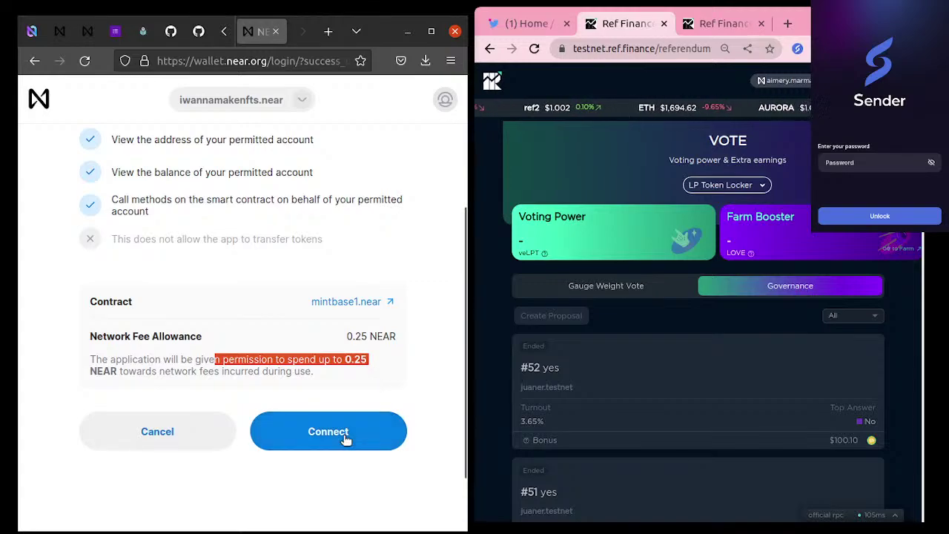
pyautogui.scroll(3, 360, 387)
pyautogui.scroll(-4, 360, 387)
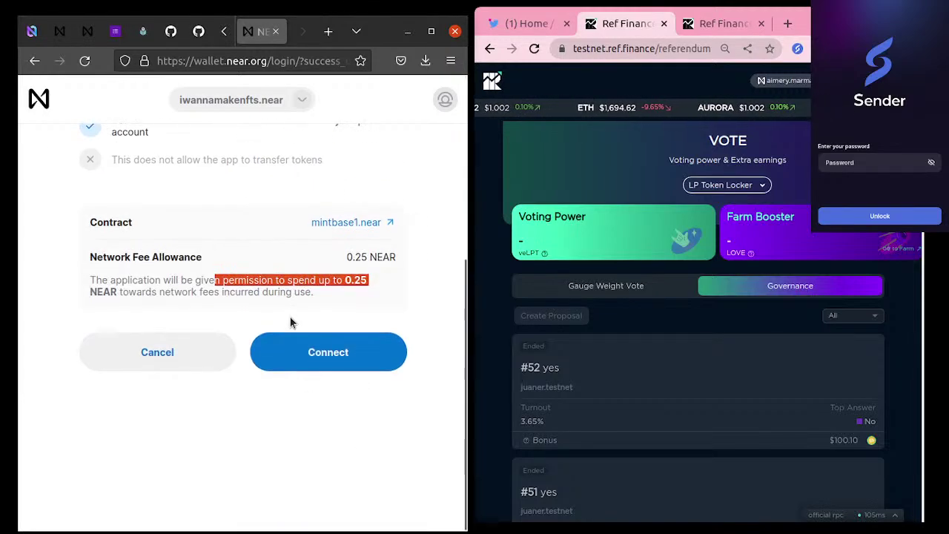
pyautogui.click(323, 359)
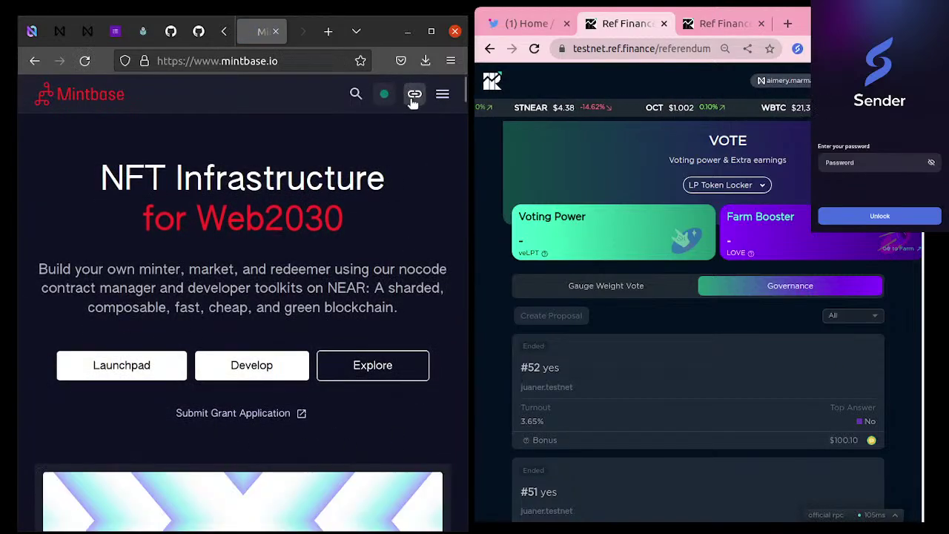
pyautogui.click(414, 101)
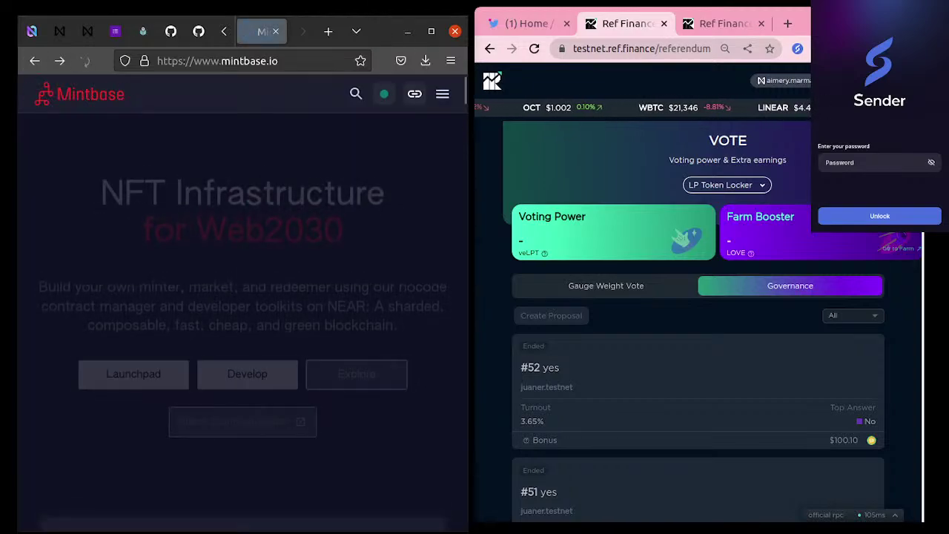
pyautogui.doubleClick(382, 36)
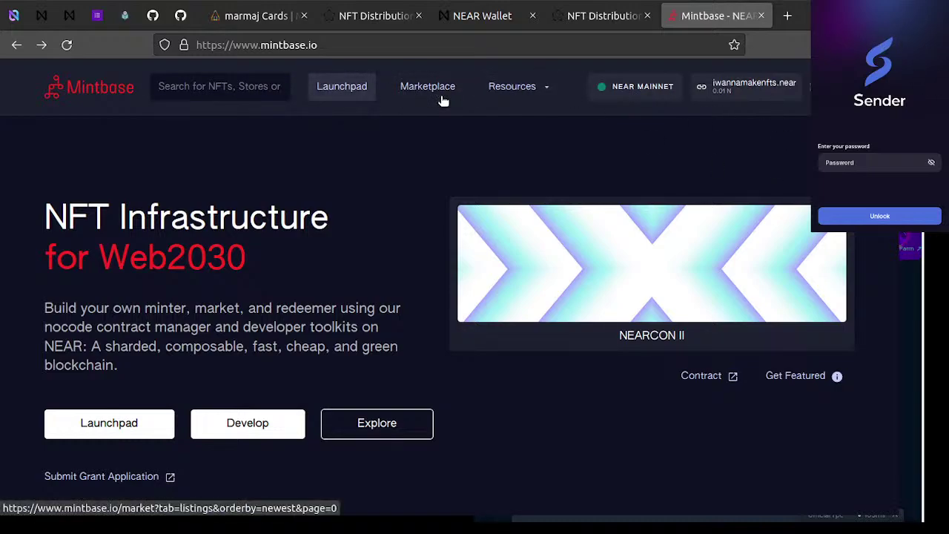
# Open Launchpad's Your Stores page and read the no-stores and refresh-after-deploying notes
pyautogui.click(334, 91)
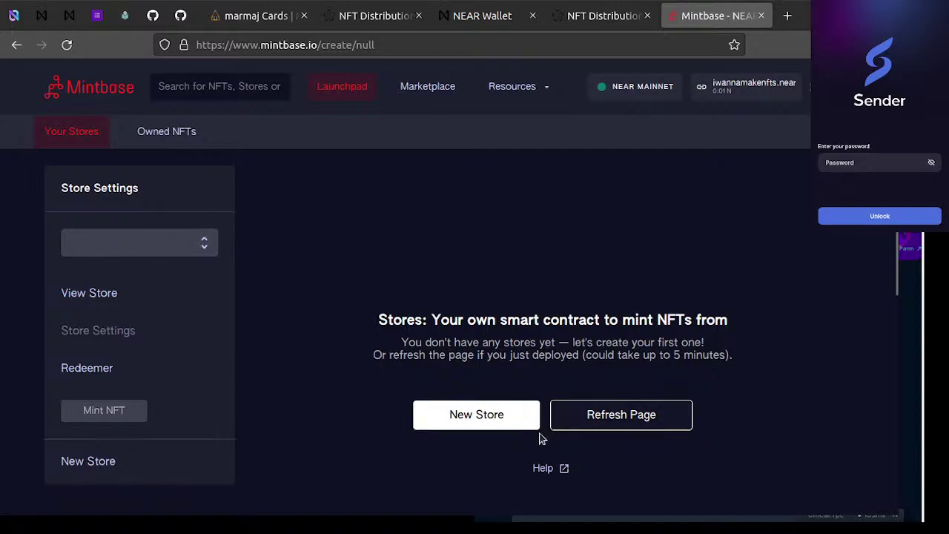
pyautogui.click(474, 416)
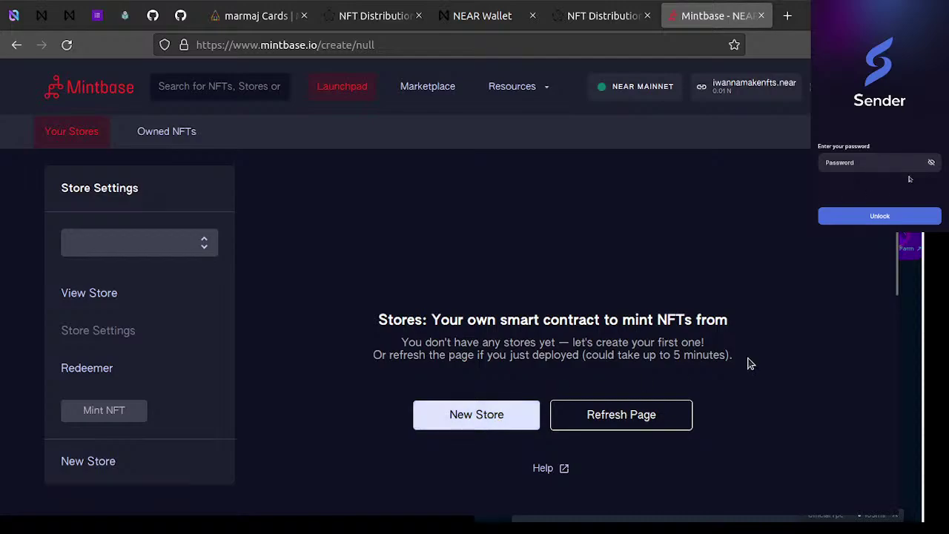
pyautogui.moveTo(731, 355); pyautogui.dragTo(417, 335)
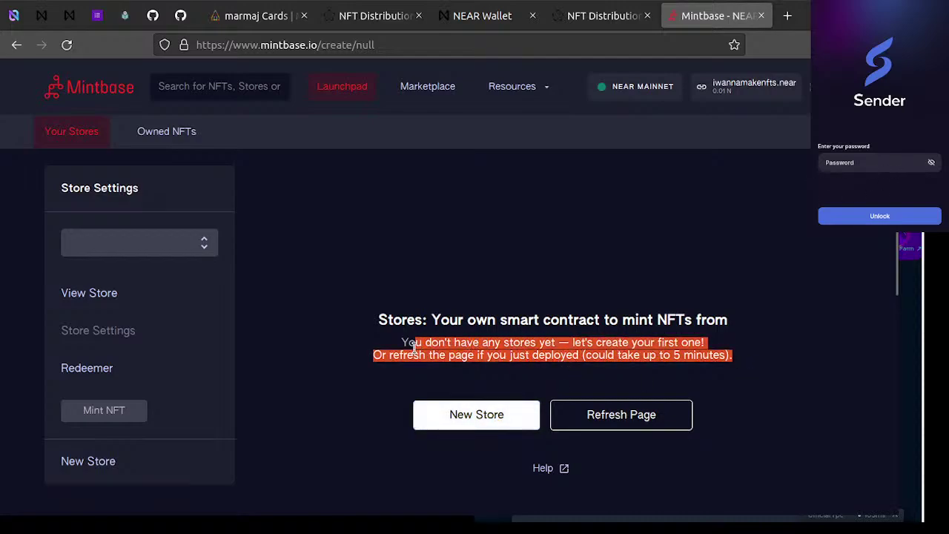
pyautogui.scroll(-3, 470, 409)
pyautogui.scroll(3, 447, 267)
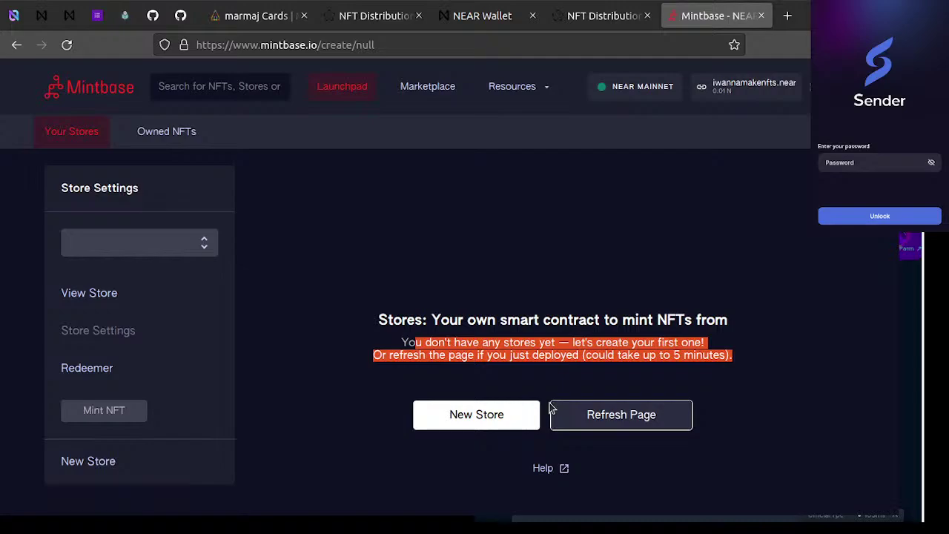
# Reload Mintbase and open the public page of the account's listed store
pyautogui.click(66, 45)
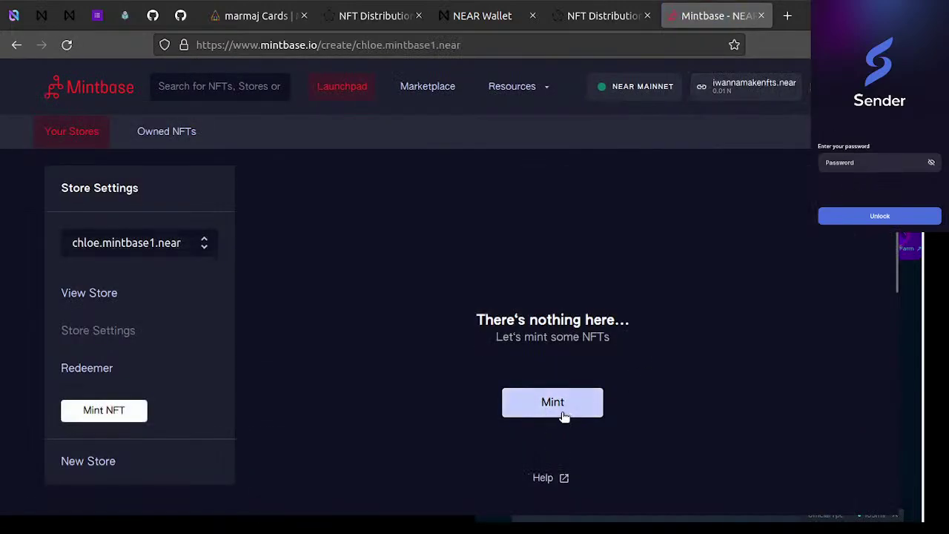
pyautogui.click(178, 247)
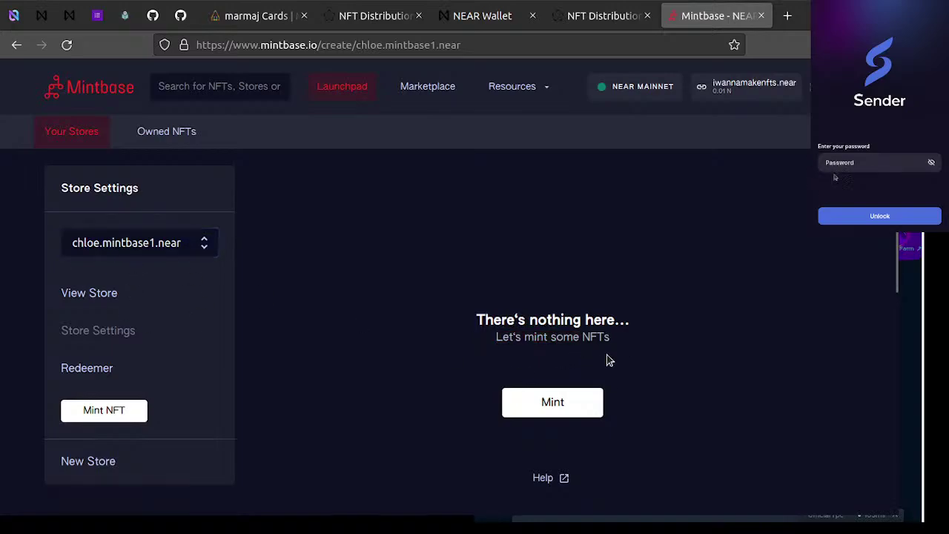
pyautogui.click(128, 298)
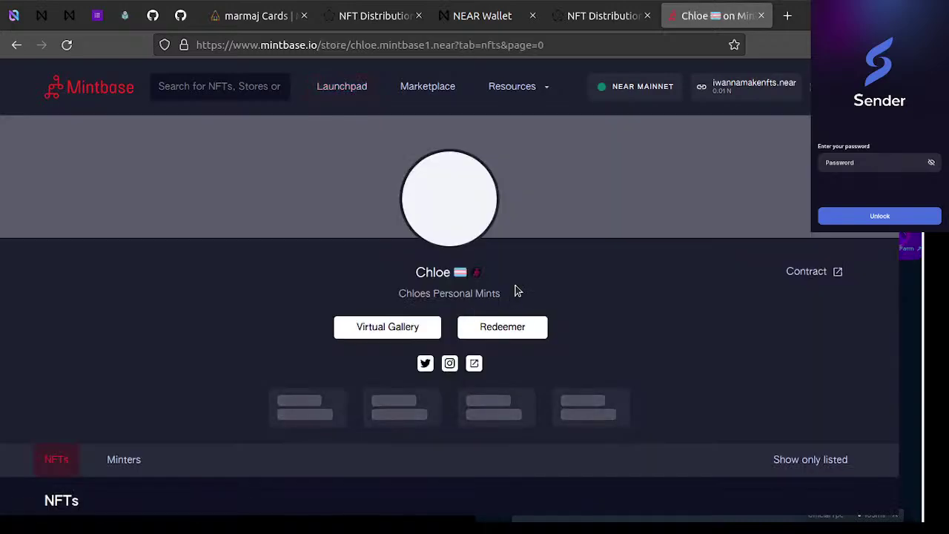
pyautogui.moveTo(414, 294); pyautogui.dragTo(456, 295)
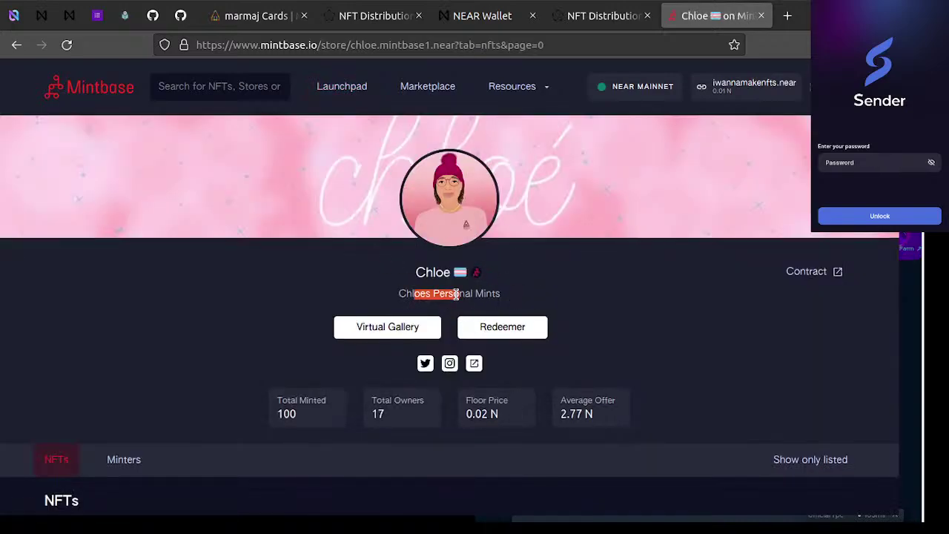
pyautogui.click(423, 297)
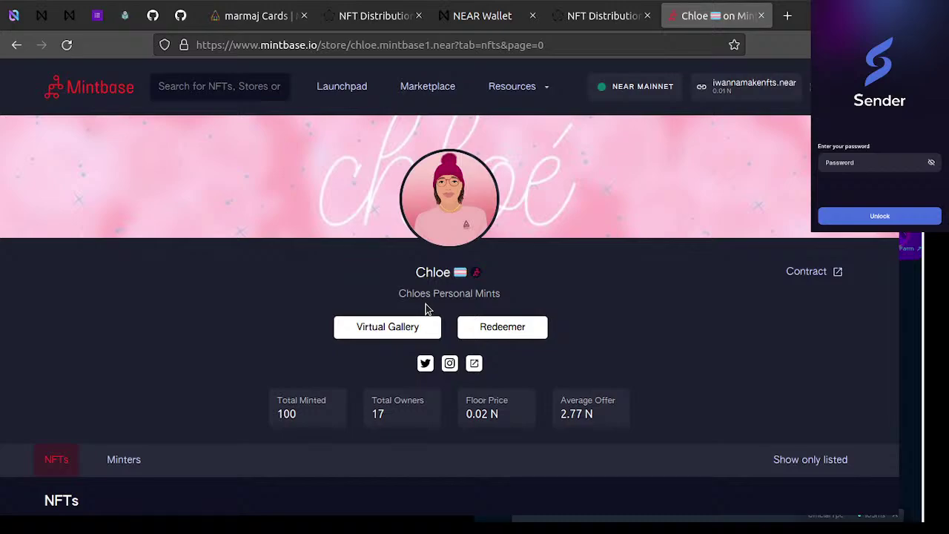
# Reload the store page to see the updated subtitle and show its Minters list
pyautogui.click(66, 44)
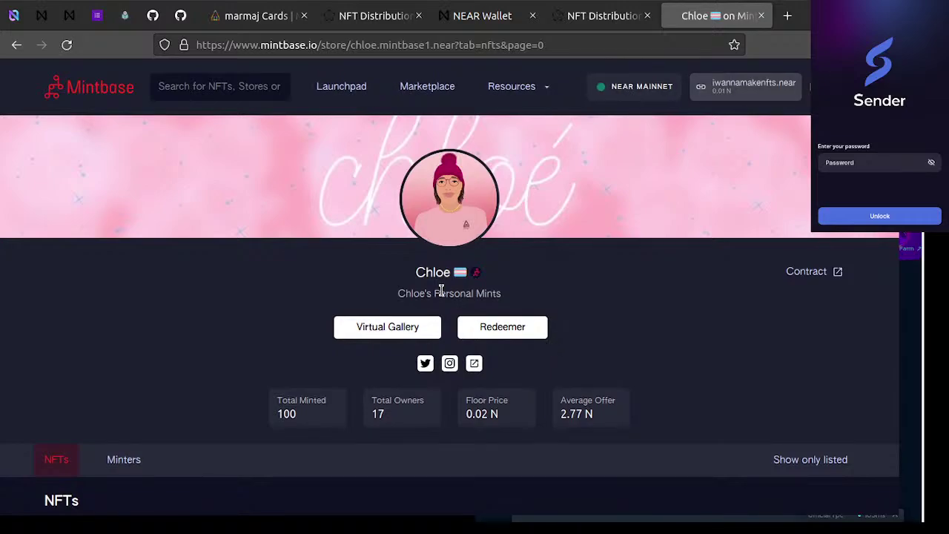
pyautogui.moveTo(453, 291); pyautogui.dragTo(384, 291)
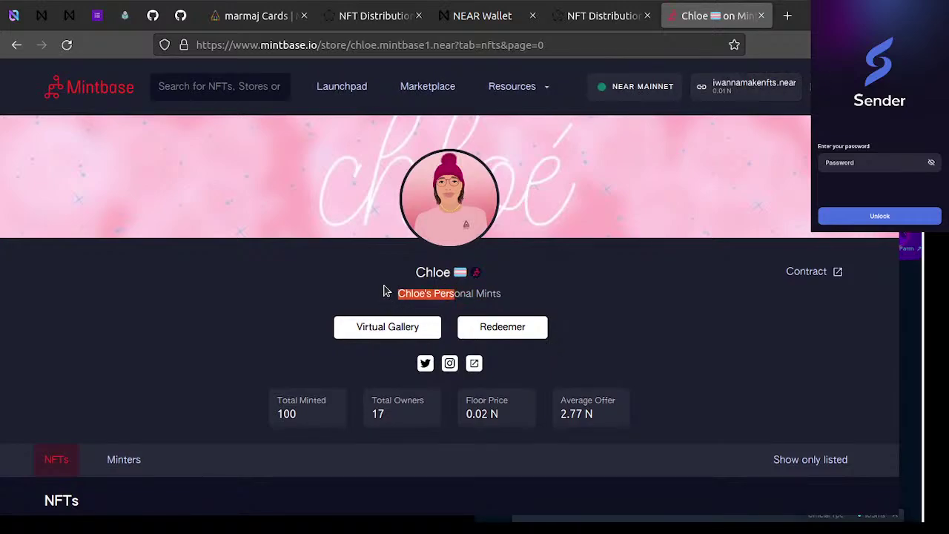
pyautogui.click(561, 304)
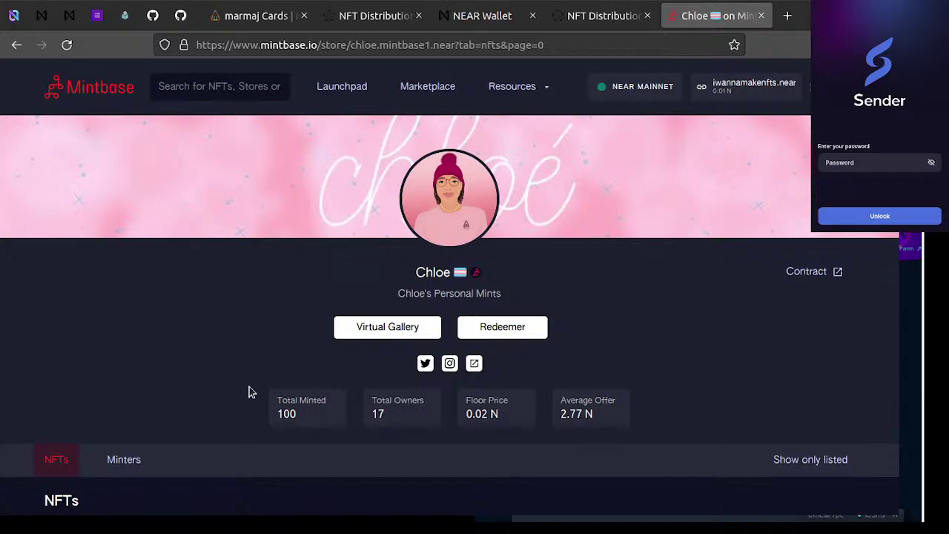
pyautogui.scroll(-2, 249, 387)
pyautogui.click(123, 304)
pyautogui.scroll(2, 405, 326)
# Check the minters list for the new wallet and open the store's Virtual Gallery on 3xr.space
pyautogui.scroll(-1, 325, 375)
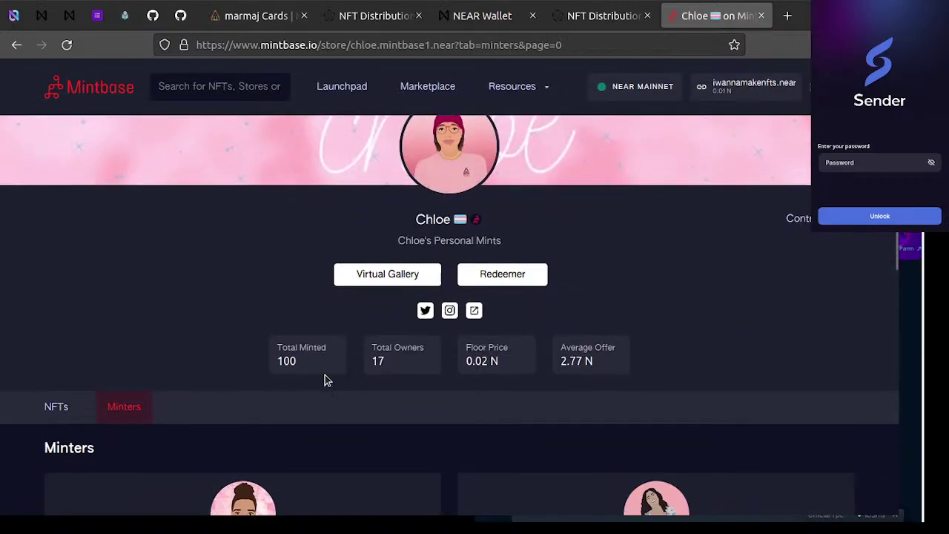
pyautogui.scroll(-4, 325, 380)
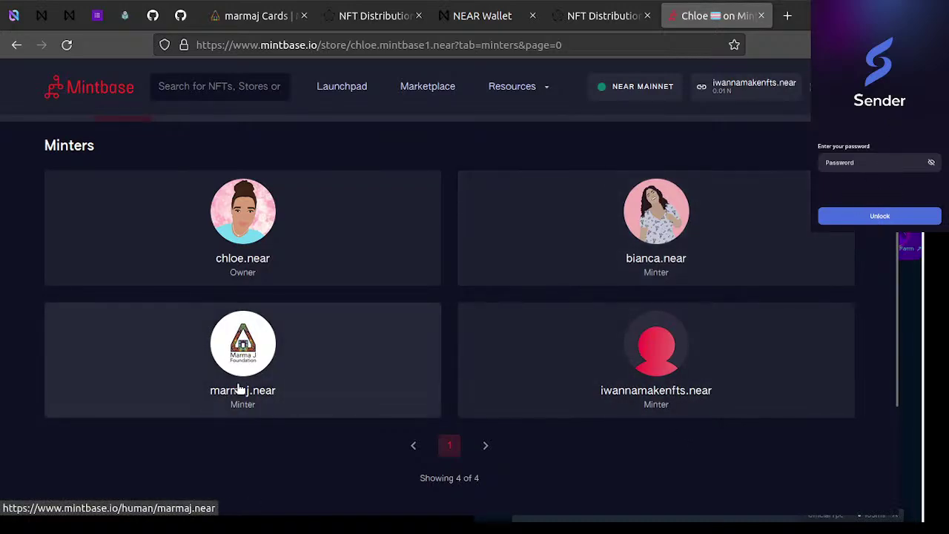
pyautogui.scroll(5, 363, 363)
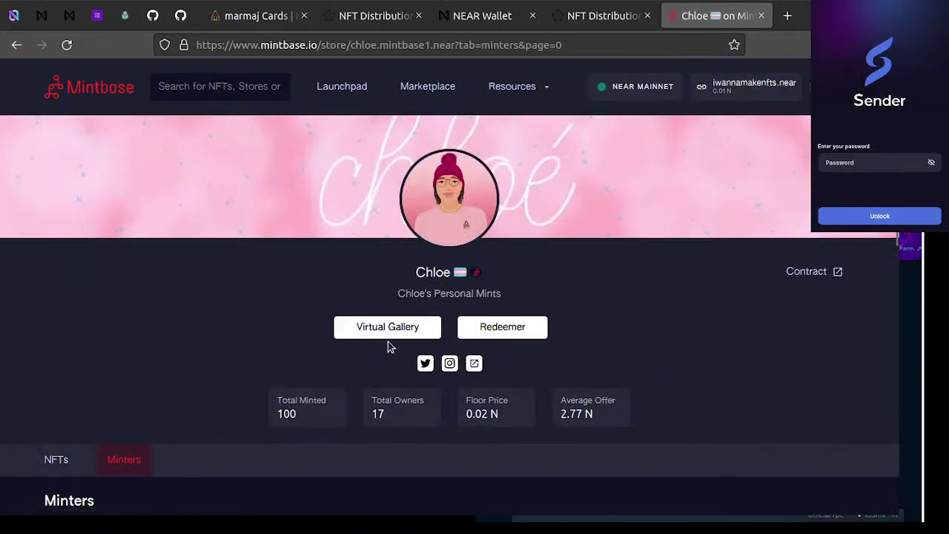
pyautogui.scroll(-4, 89, 388)
pyautogui.scroll(5, 297, 282)
pyautogui.click(404, 333)
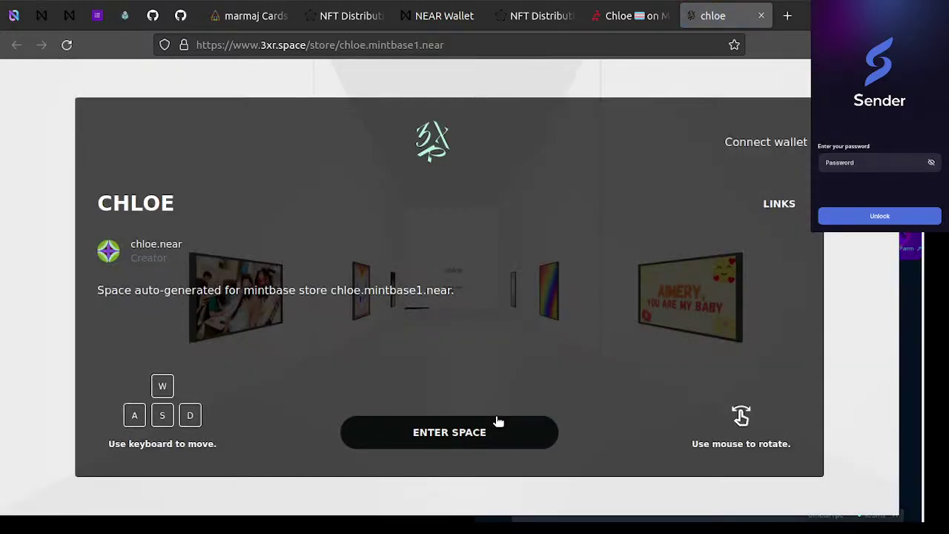
# Enter the 3XR gallery space, walk the corridor of paintings and switch to page 2 of 2
pyautogui.click(498, 421)
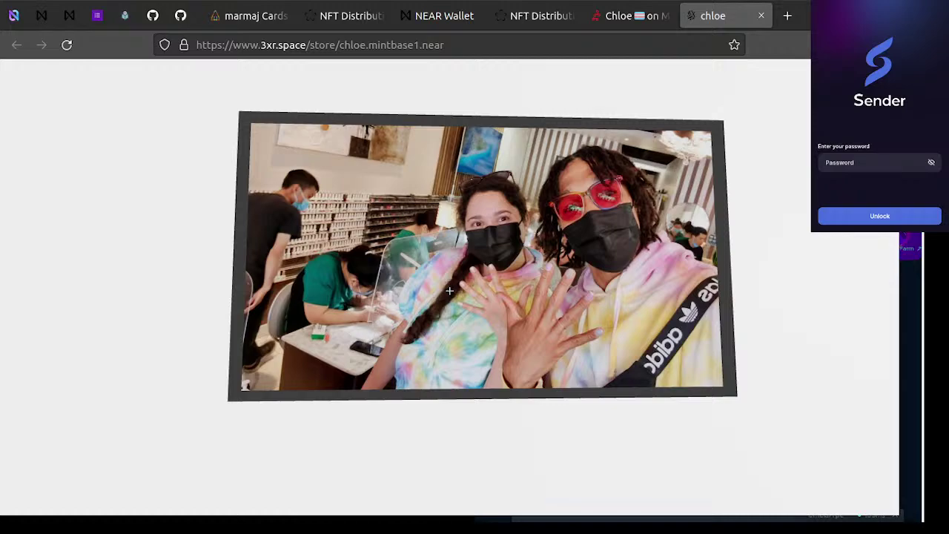
pyautogui.press('s')
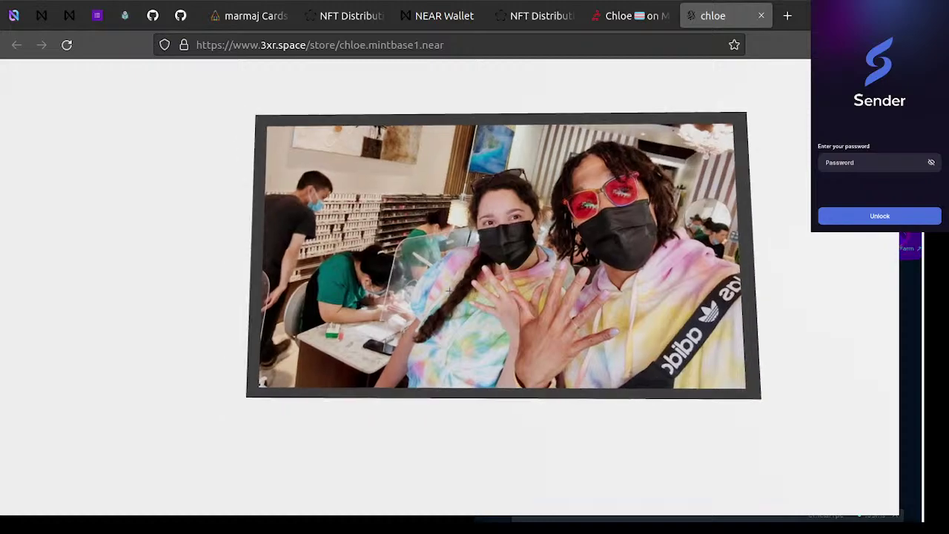
pyautogui.press('Left')
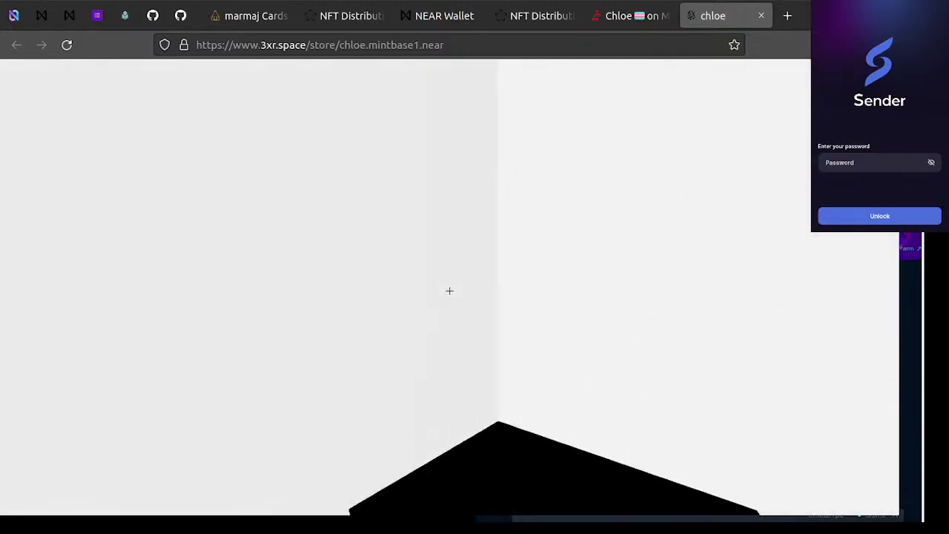
pyautogui.press('Right')
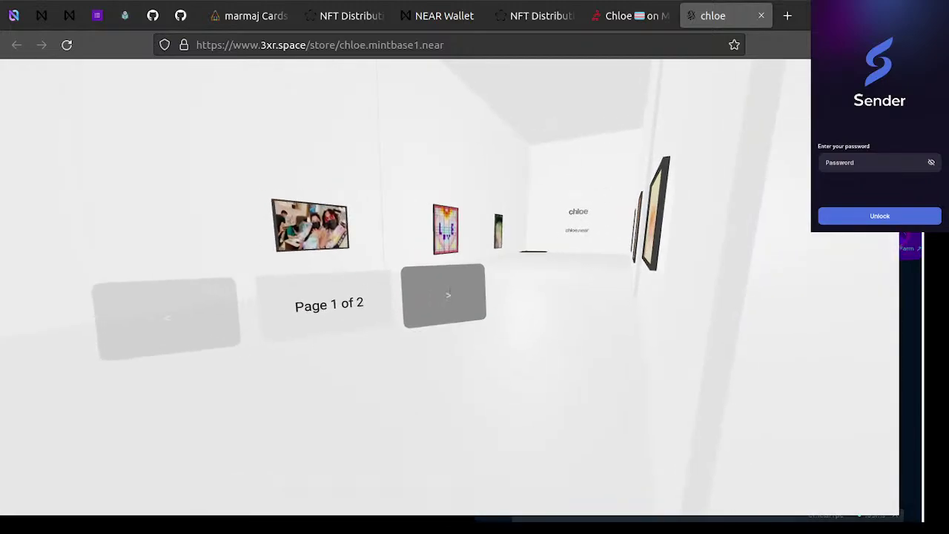
pyautogui.click(449, 291)
# View the avatar portrait and Christmas Party painting, then close the gallery and return to the Mintbase store
pyautogui.press('Left')
pyautogui.press('w')
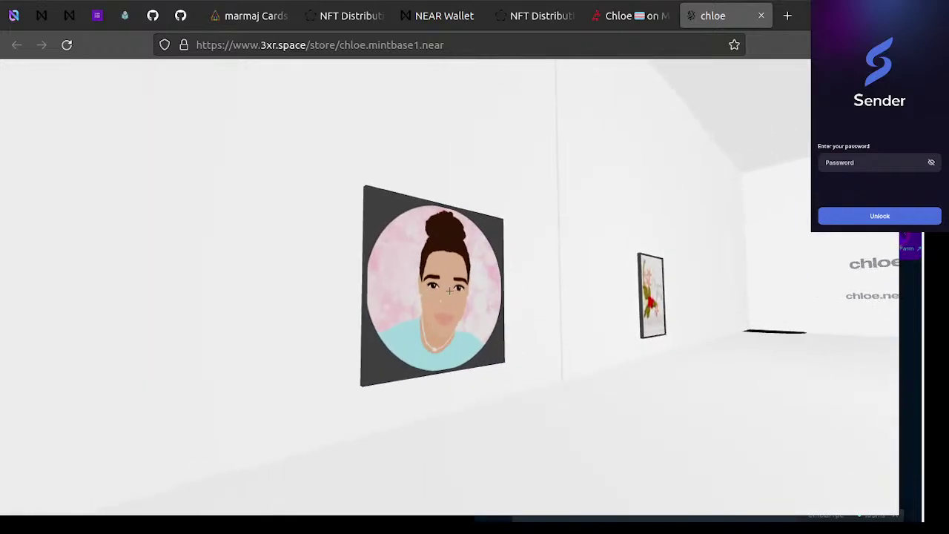
pyautogui.press('Left')
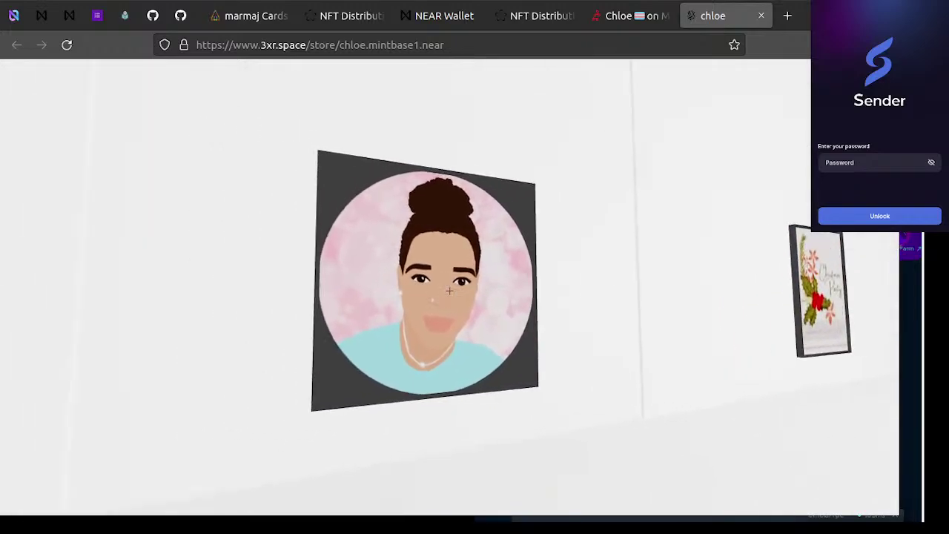
pyautogui.press('Right')
pyautogui.press('w')
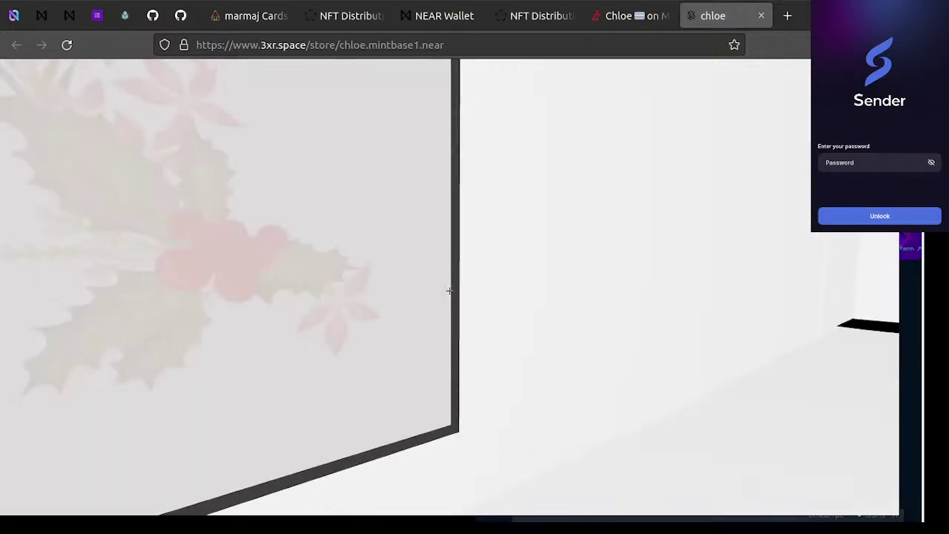
pyautogui.click(449, 290)
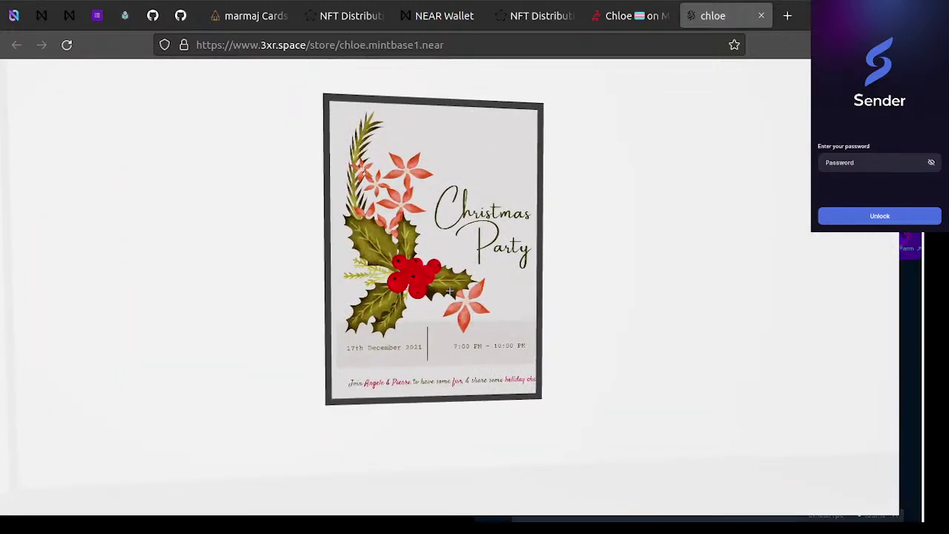
pyautogui.press('w')
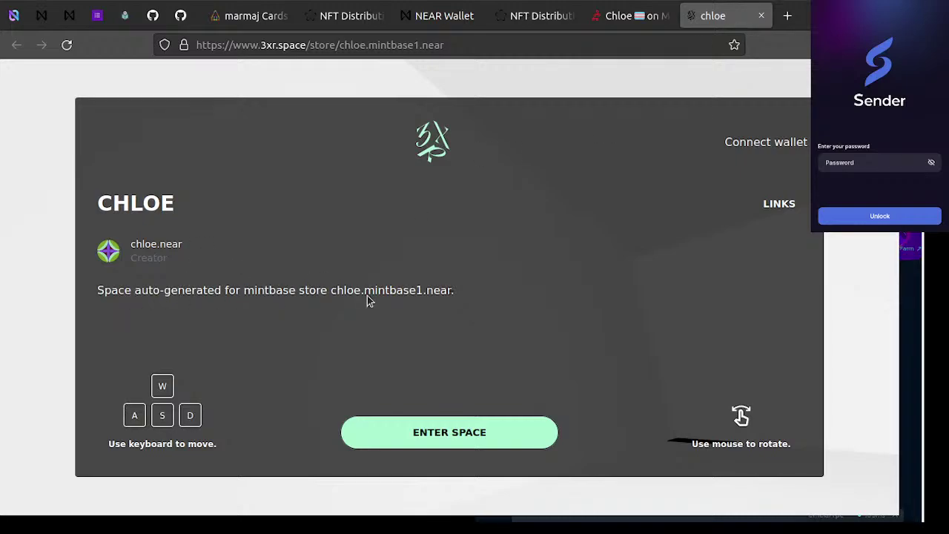
pyautogui.click(761, 15)
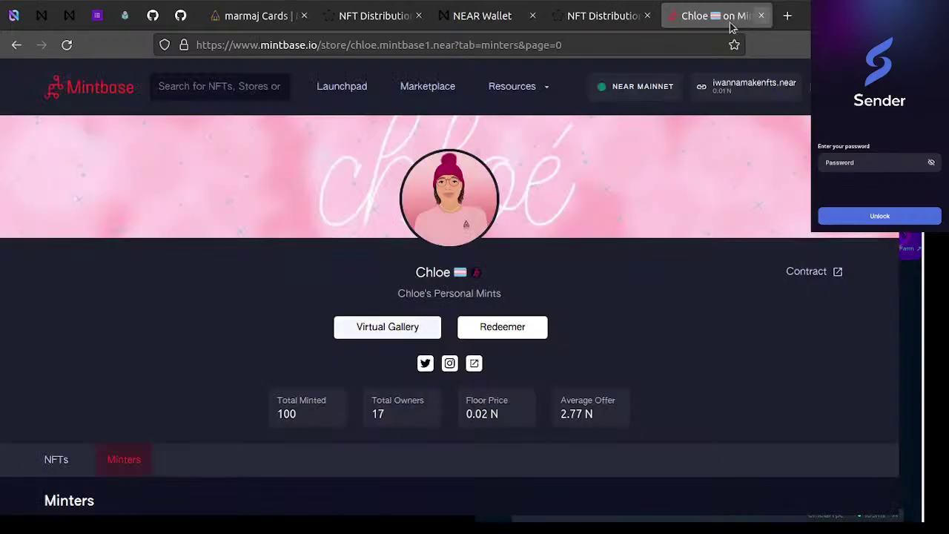
pyautogui.scroll(-10, 602, 322)
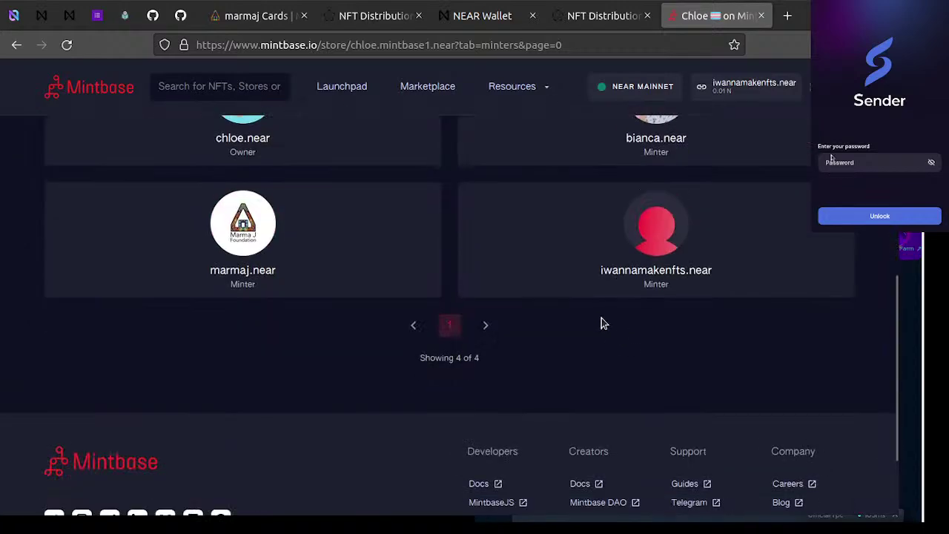
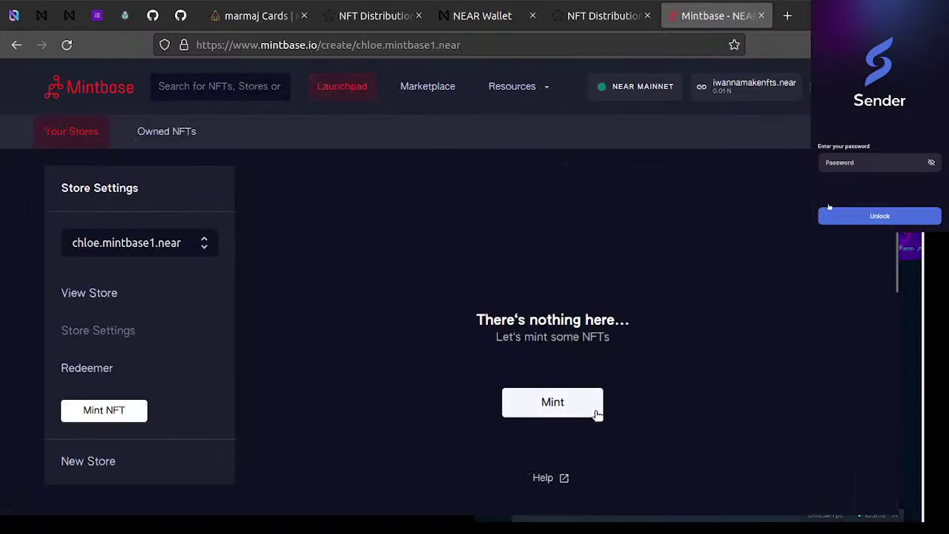
# Start a new NFT mint with amount 19 and the name 'ONBOARDING WITH…'
pyautogui.click(596, 413)
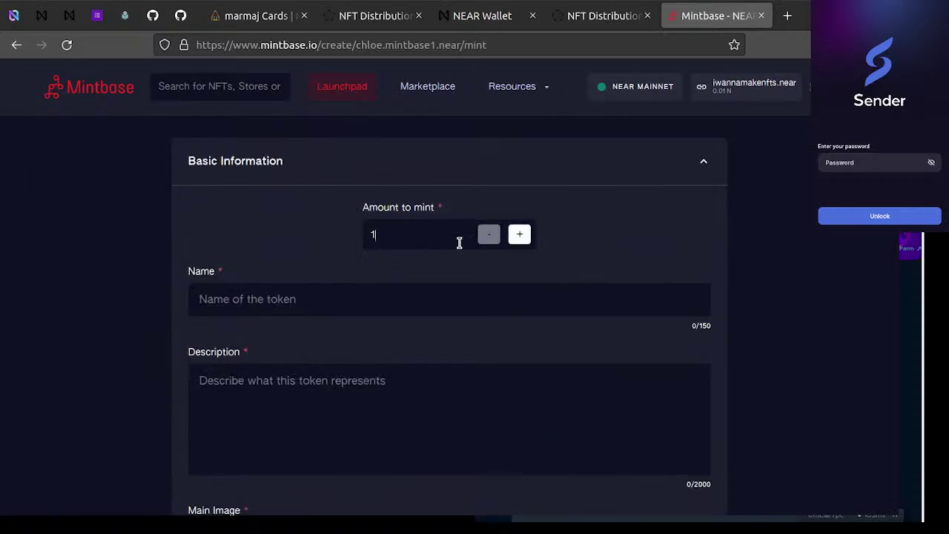
pyautogui.write('9')
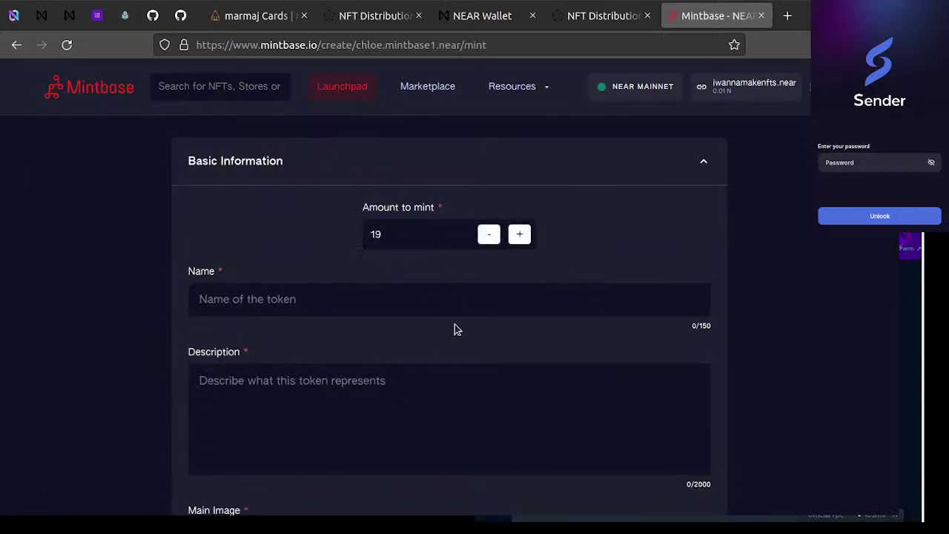
pyautogui.click(407, 296)
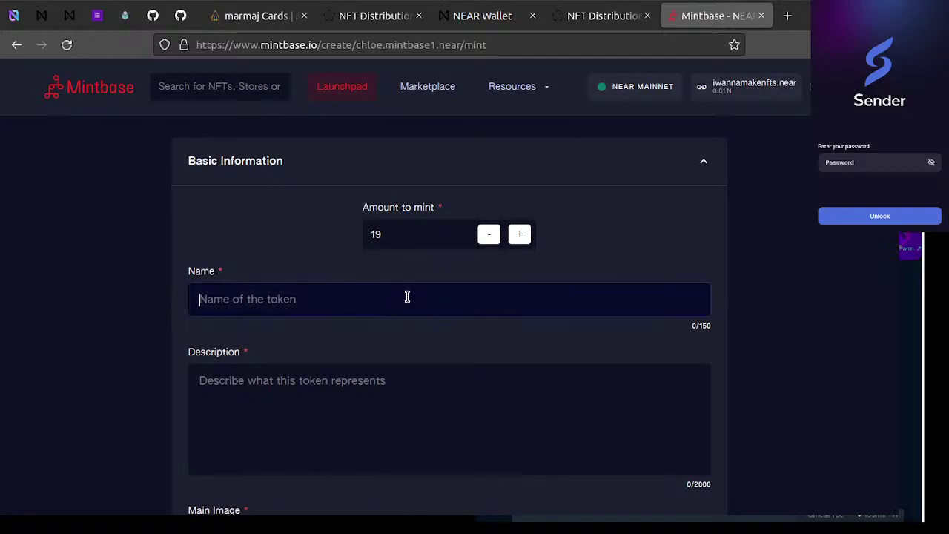
pyautogui.write('ONBOARDING WITH A')
pyautogui.press('Tab')
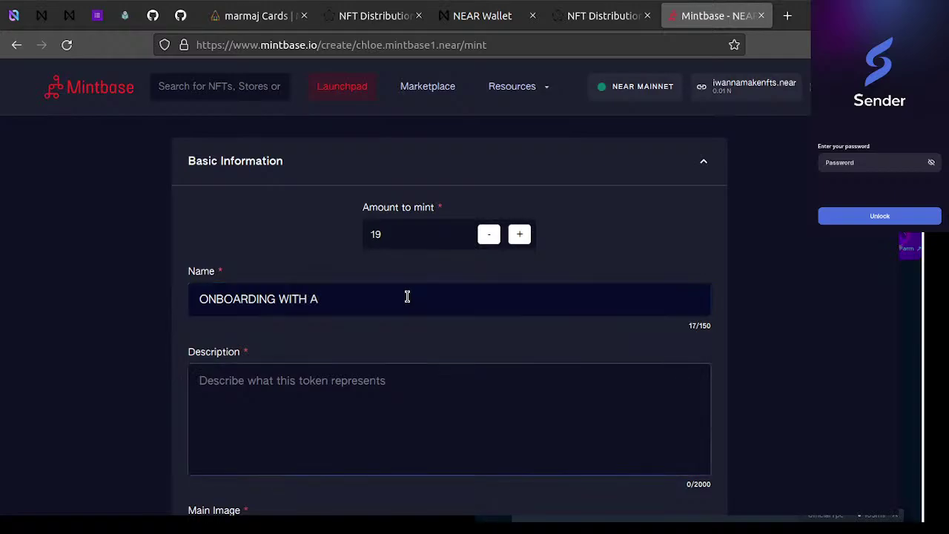
pyautogui.click(407, 297)
pyautogui.write('I')
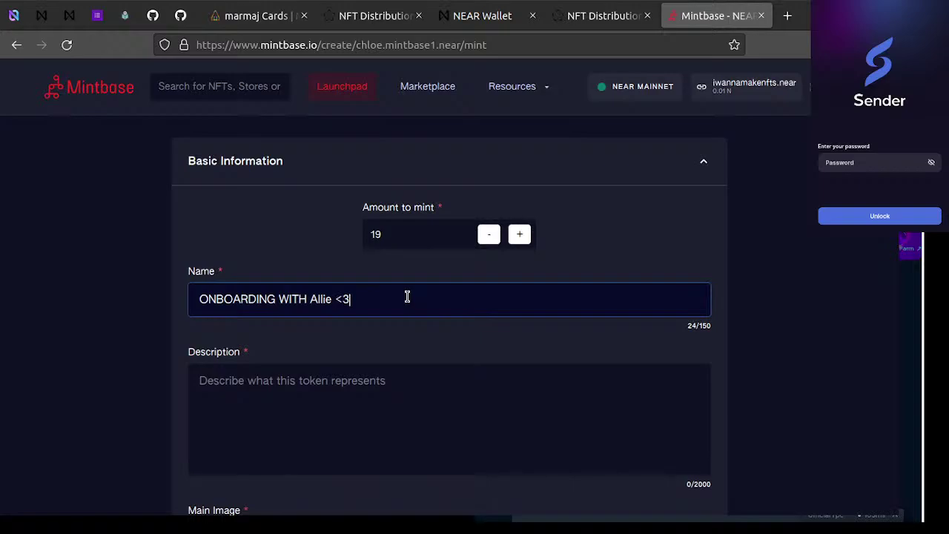
# Give it the description 'What weird things to mint' and pick the Fashion category
pyautogui.click(554, 441)
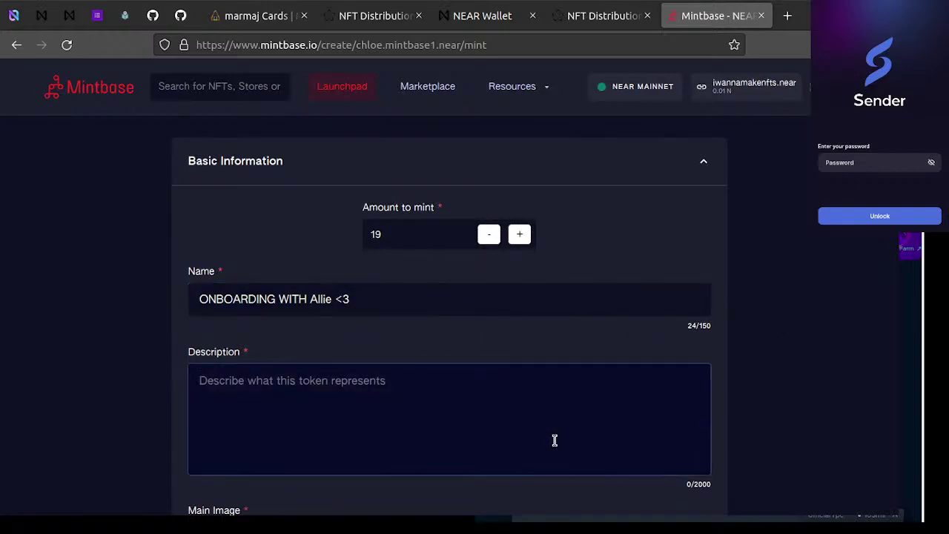
pyautogui.write('What weird things to mint')
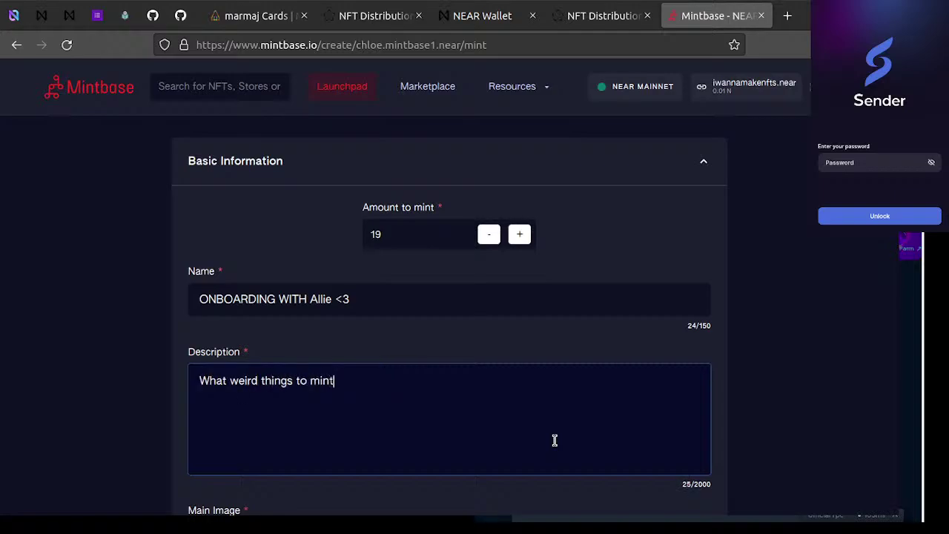
pyautogui.scroll(-4, 555, 441)
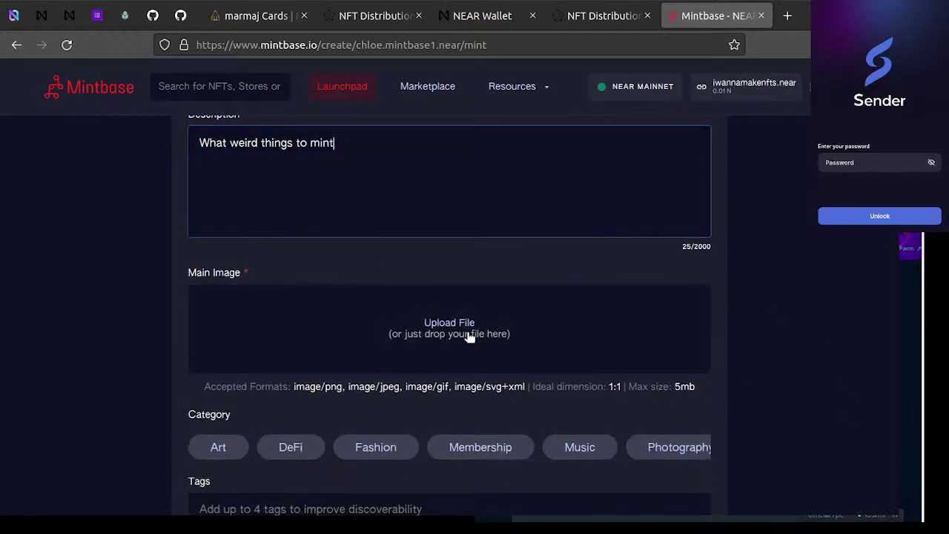
pyautogui.scroll(-2, 318, 333)
pyautogui.click(388, 285)
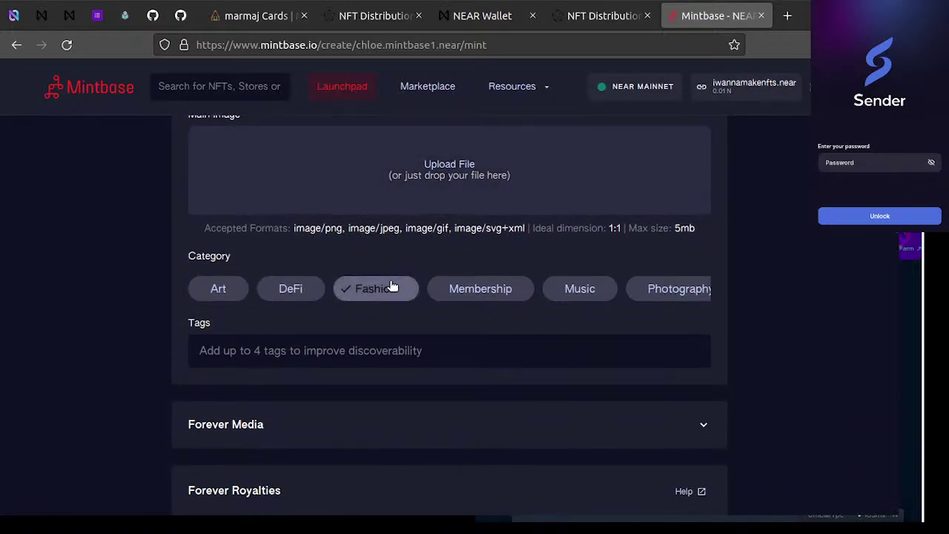
pyautogui.scroll(2, 437, 225)
pyautogui.scroll(1, 460, 282)
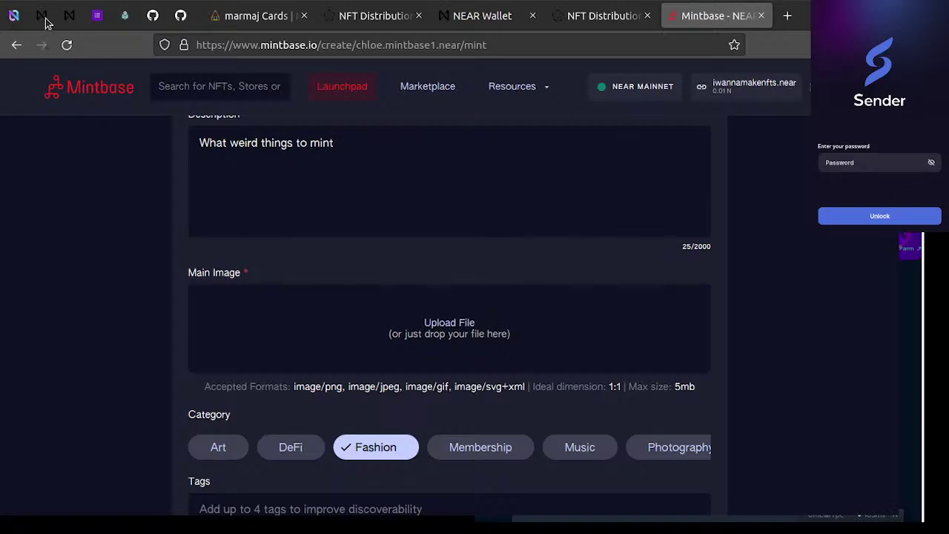
# Open a new browser tab and duplicate the mint form into another tab
pyautogui.click(788, 15)
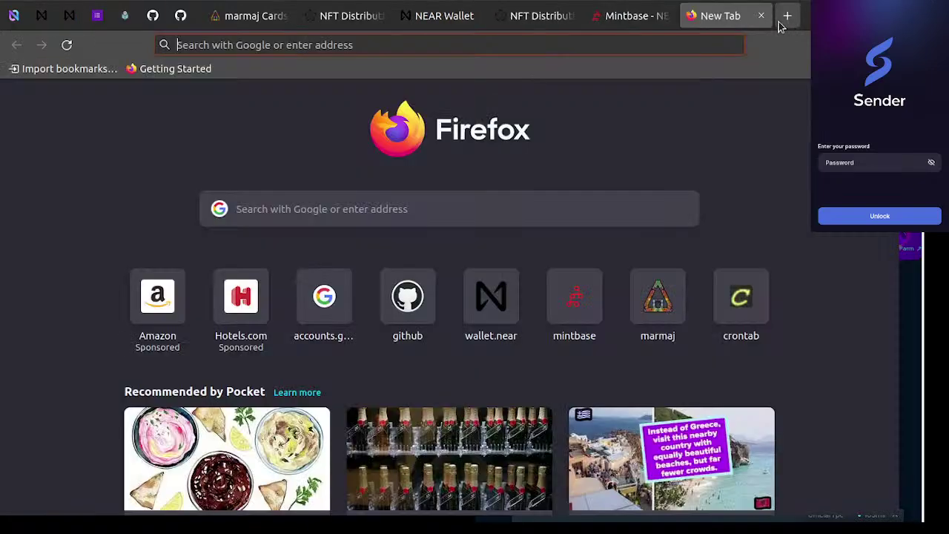
pyautogui.click(621, 17)
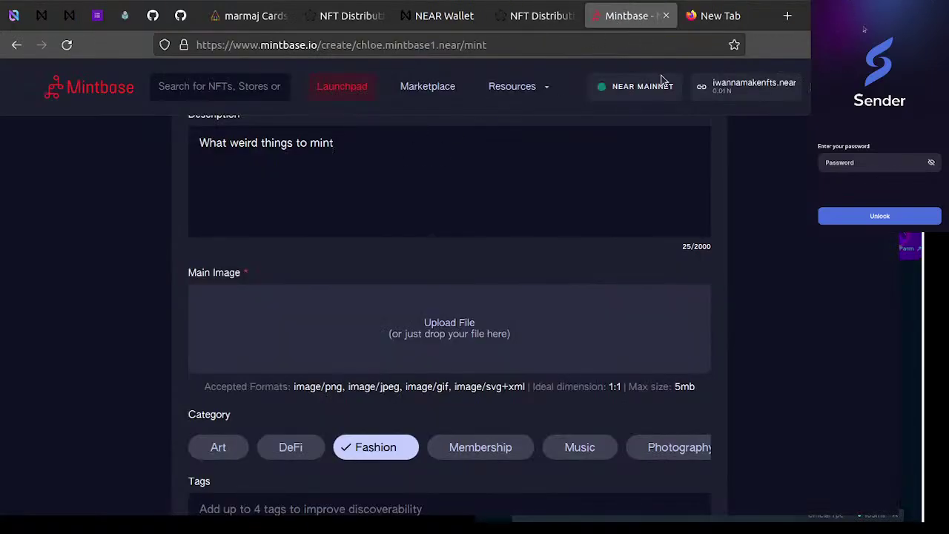
pyautogui.click(567, 43)
pyautogui.hotkey('alt', 'Return')
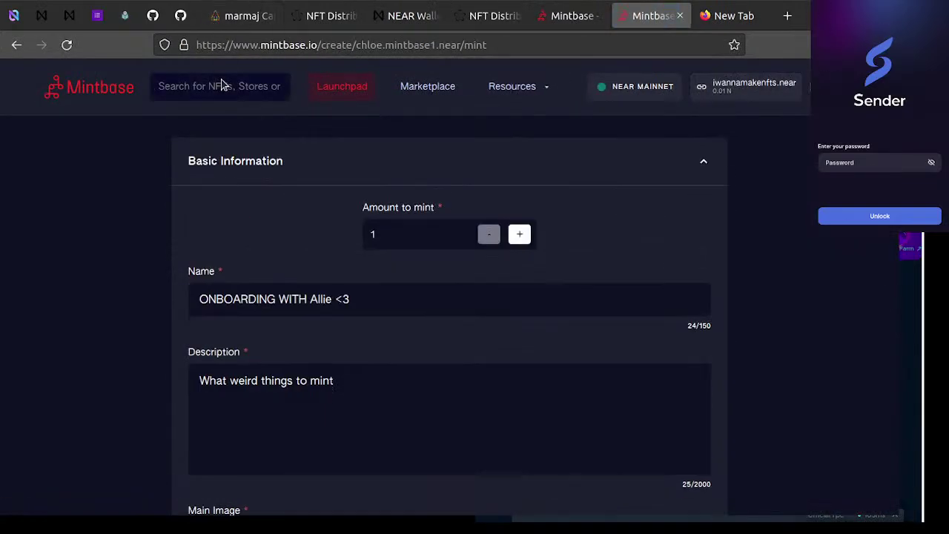
# Search Mintbase for 'marmaj', then switch to the blank new tab
pyautogui.click(236, 88)
pyautogui.write('m')
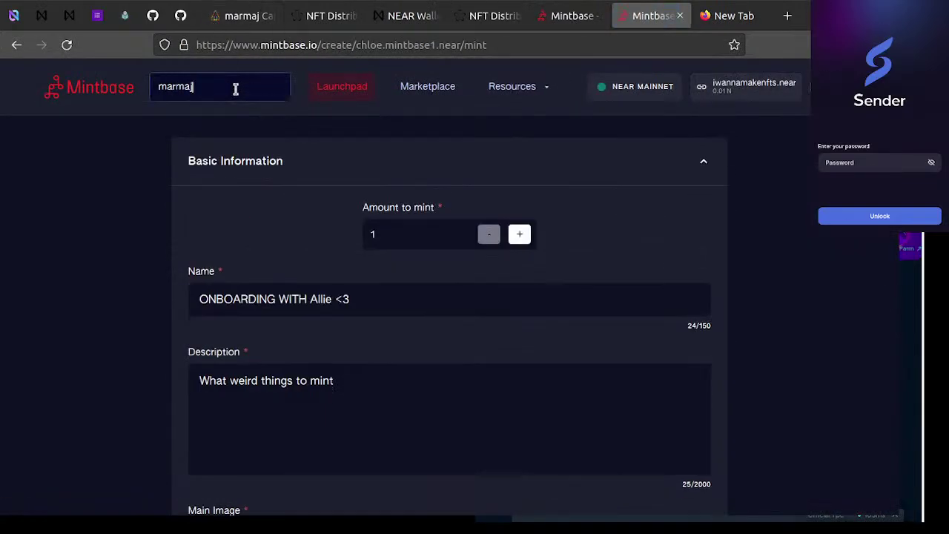
pyautogui.write('armaj')
pyautogui.press('Return')
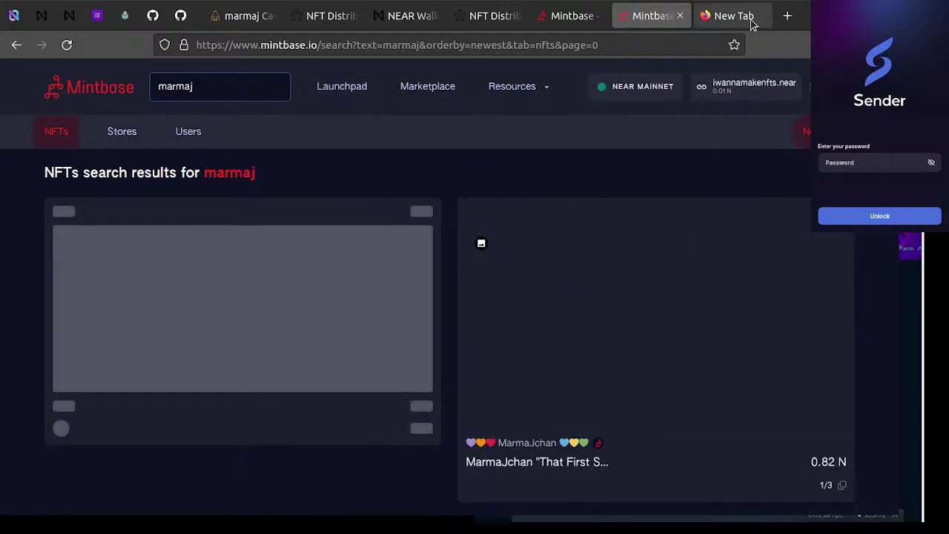
pyautogui.click(730, 16)
pyautogui.click(274, 202)
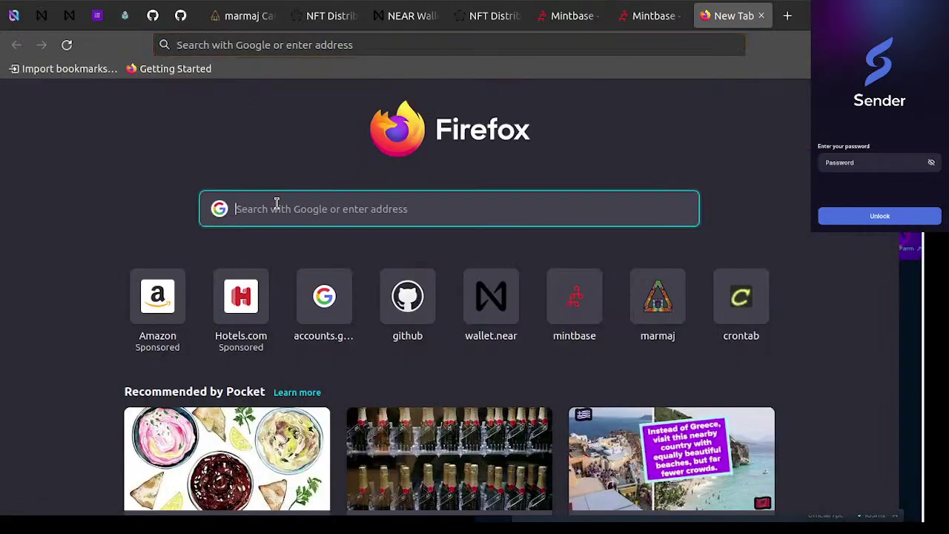
# Search Google for 'marmaj' and show its image results
pyautogui.write('marmaj')
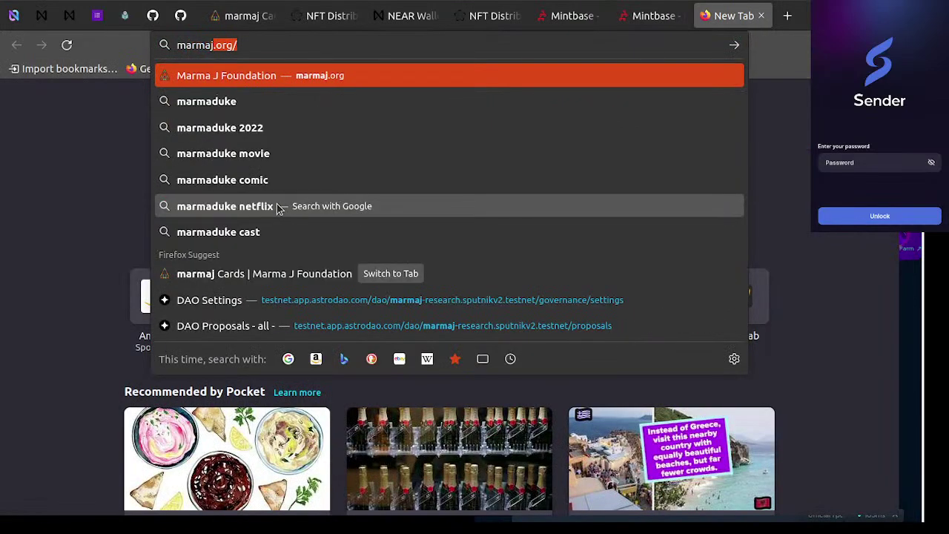
pyautogui.press('BackSpace')
pyautogui.press('Return')
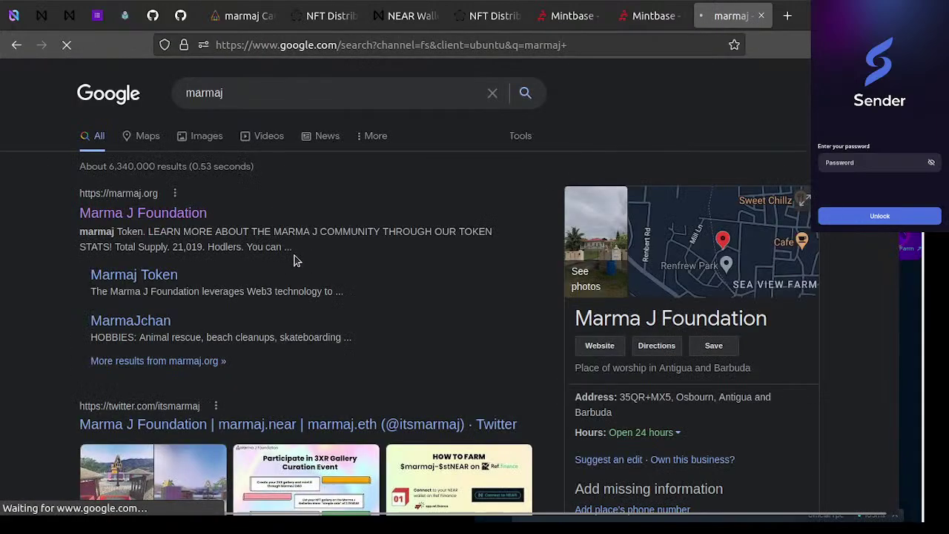
pyautogui.click(199, 137)
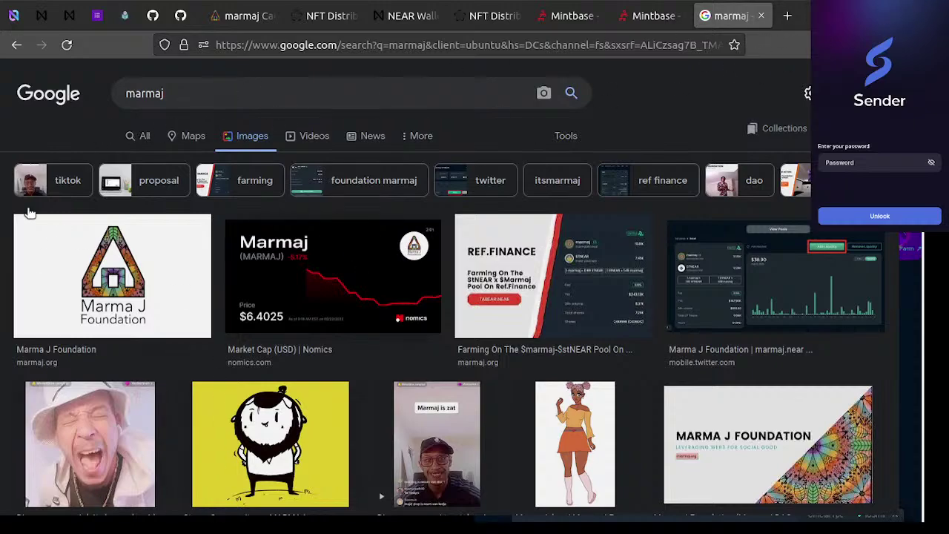
# Browse the Mintbase marmaj results, including MarmaJchan 'LIKE IT' at 8.19 N and MarmaJchan Impact
pyautogui.click(651, 16)
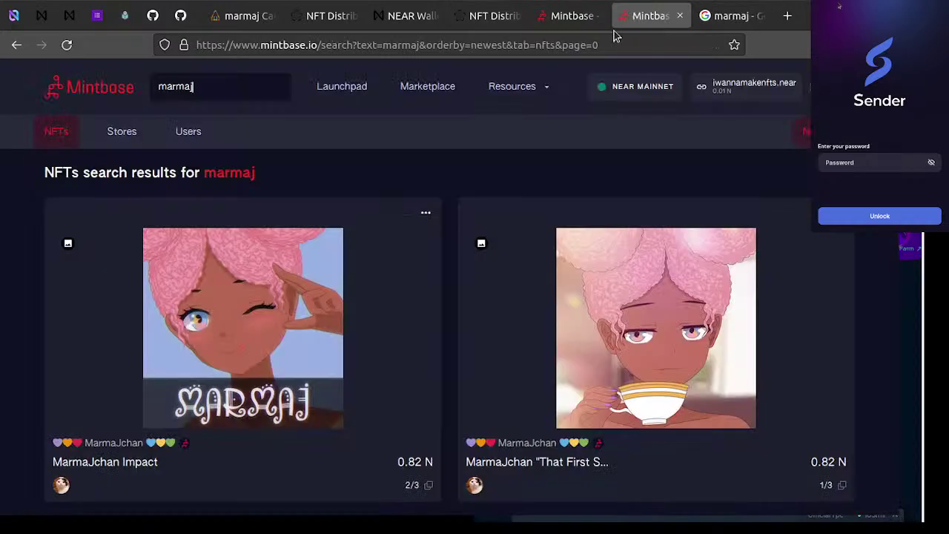
pyautogui.scroll(-5, 415, 312)
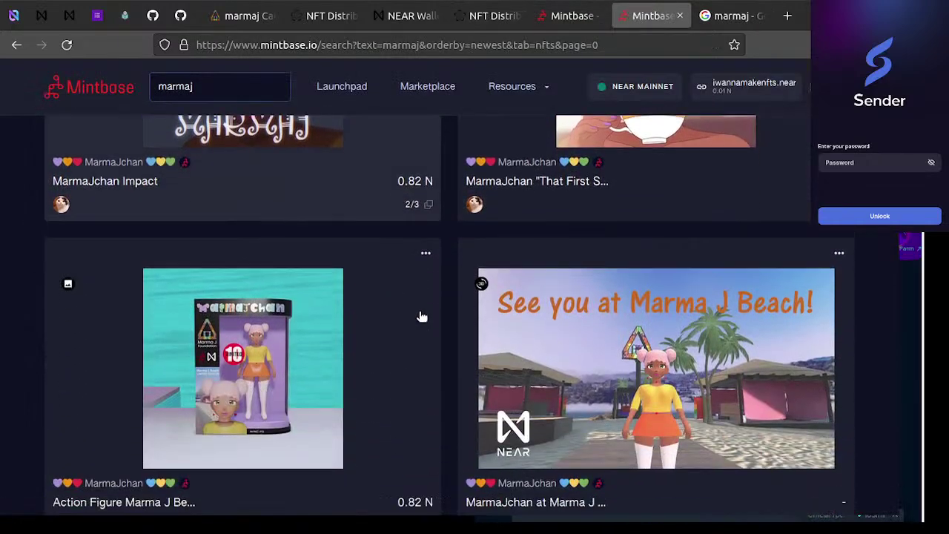
pyautogui.scroll(-6, 428, 321)
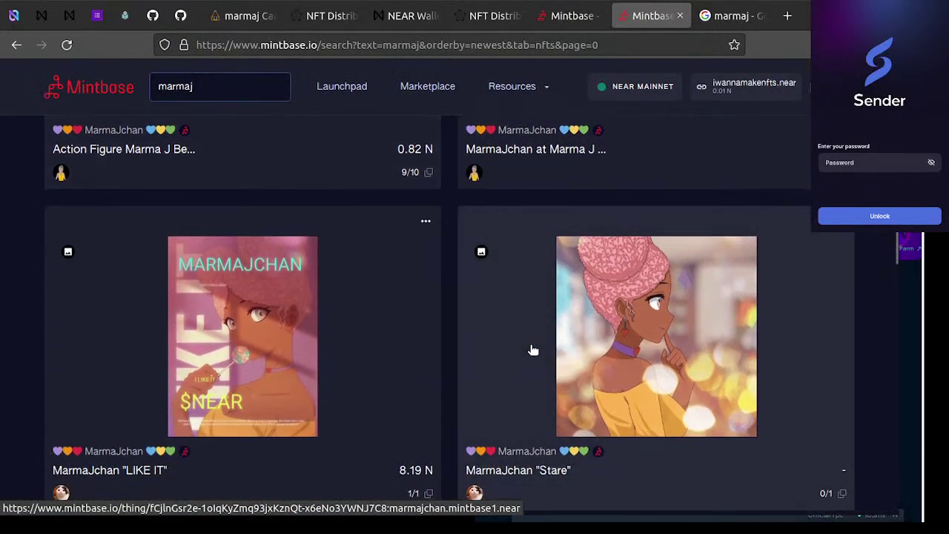
pyautogui.scroll(-4, 647, 291)
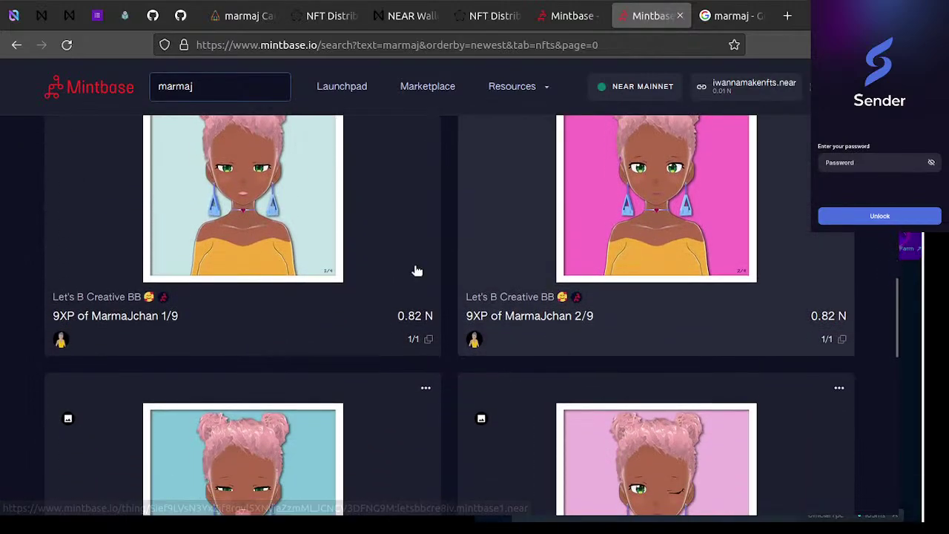
pyautogui.scroll(5, 445, 282)
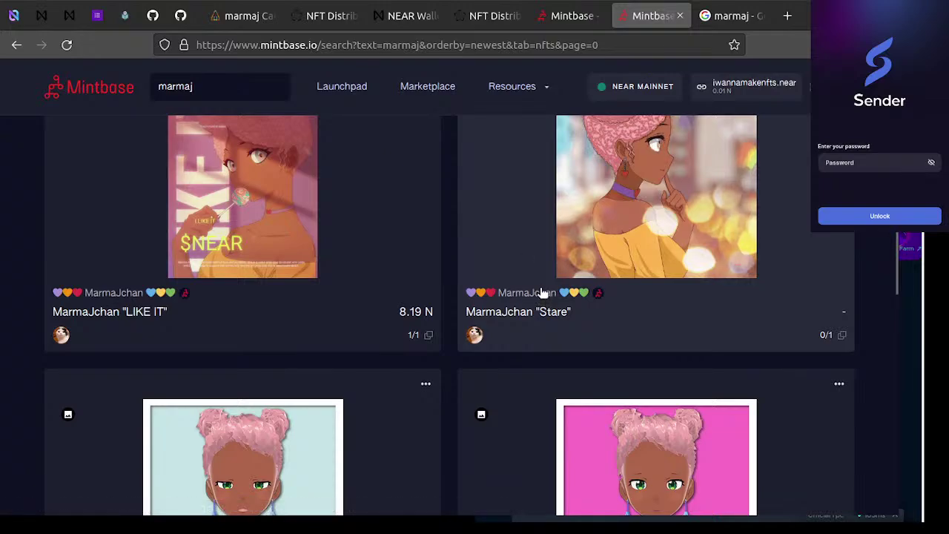
pyautogui.scroll(-10, 546, 185)
pyautogui.scroll(-4, 625, 345)
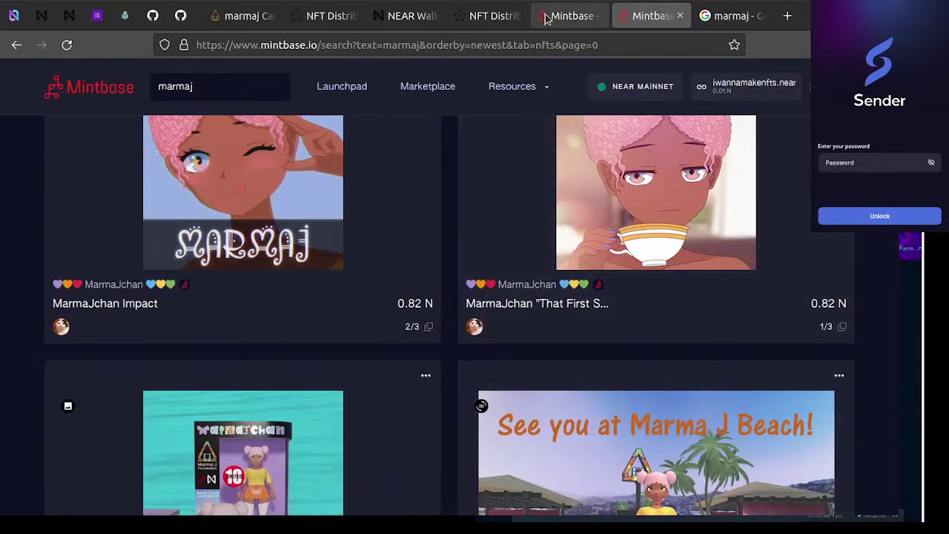
pyautogui.click(545, 18)
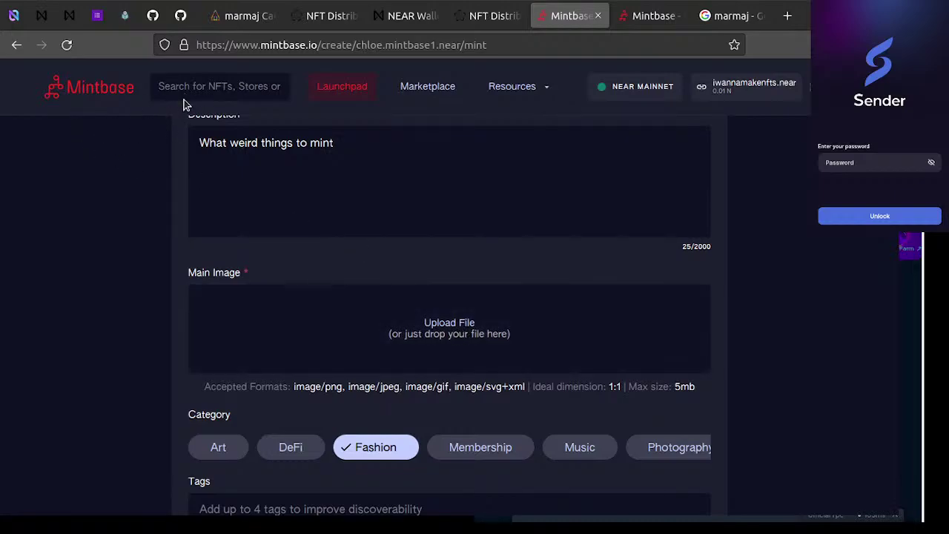
# Tag the NFT onboarding, allie, chloe and marmaj
pyautogui.moveTo(182, 89); pyautogui.dragTo(483, 415)
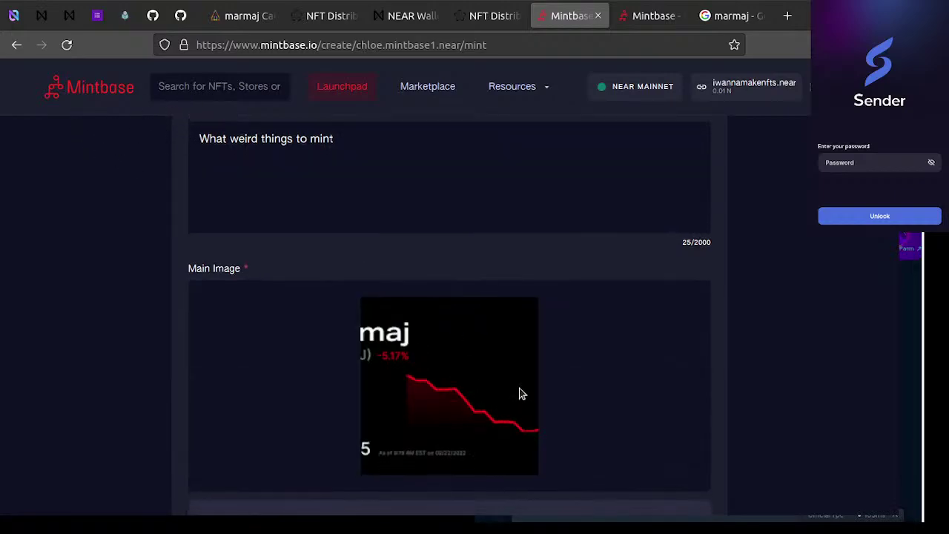
pyautogui.scroll(-1, 519, 388)
pyautogui.scroll(-3, 460, 332)
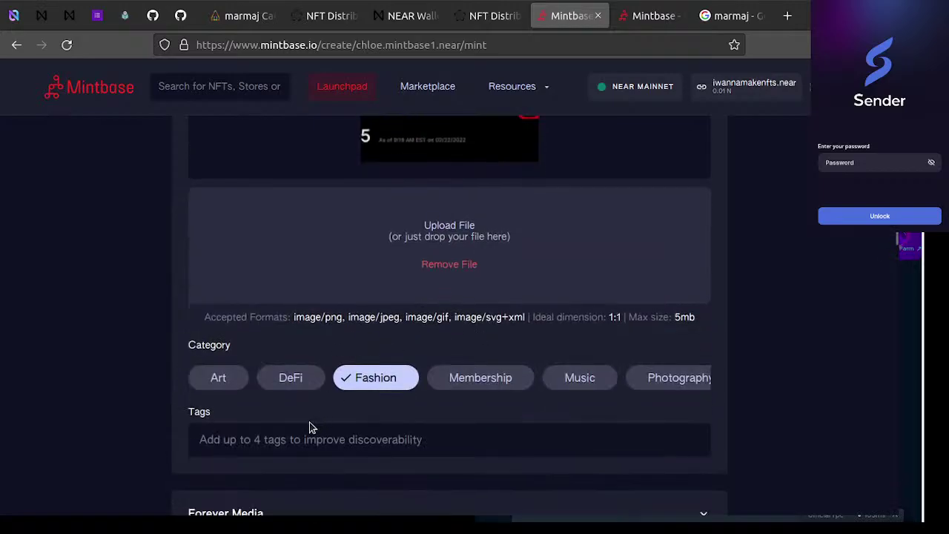
pyautogui.scroll(-3, 310, 426)
pyautogui.scroll(2, 286, 341)
pyautogui.click(290, 360)
pyautogui.write('onboarding')
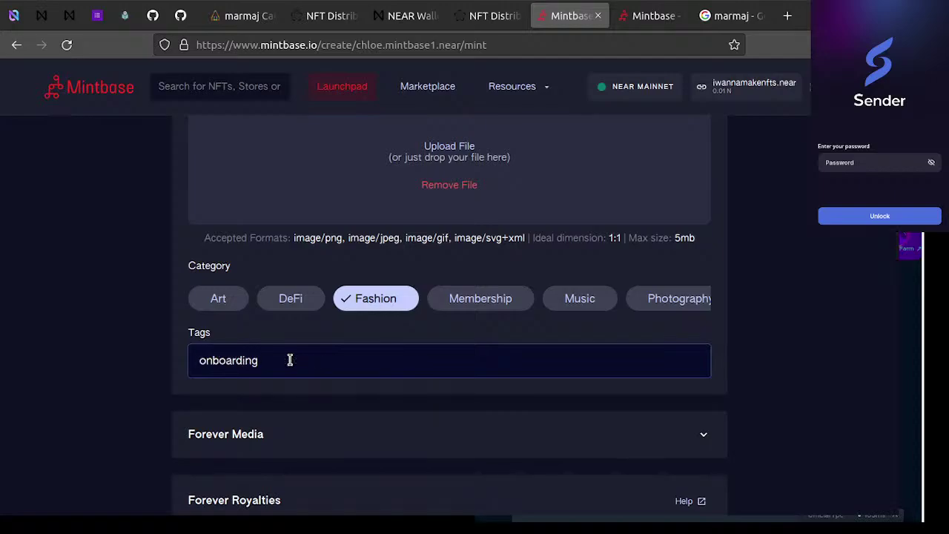
pyautogui.press('Return')
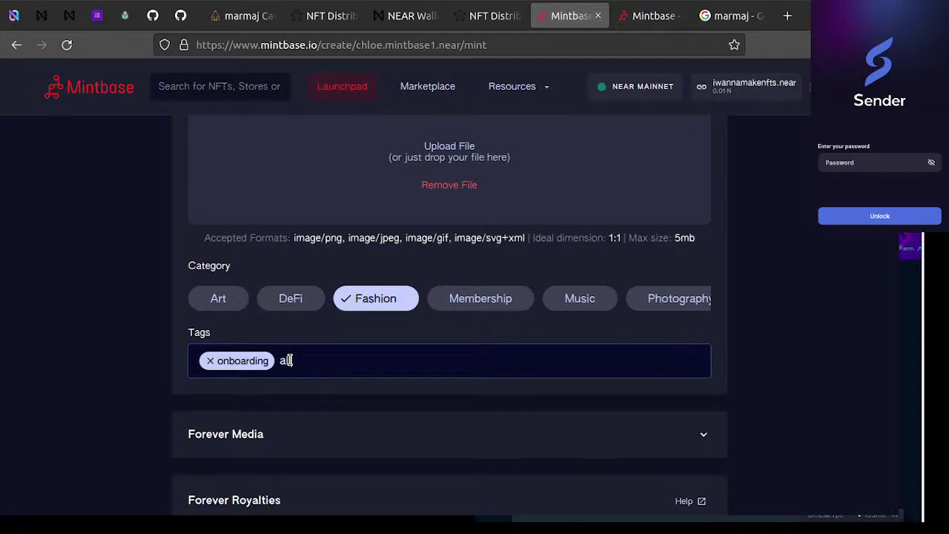
pyautogui.write('allie')
pyautogui.press('Return')
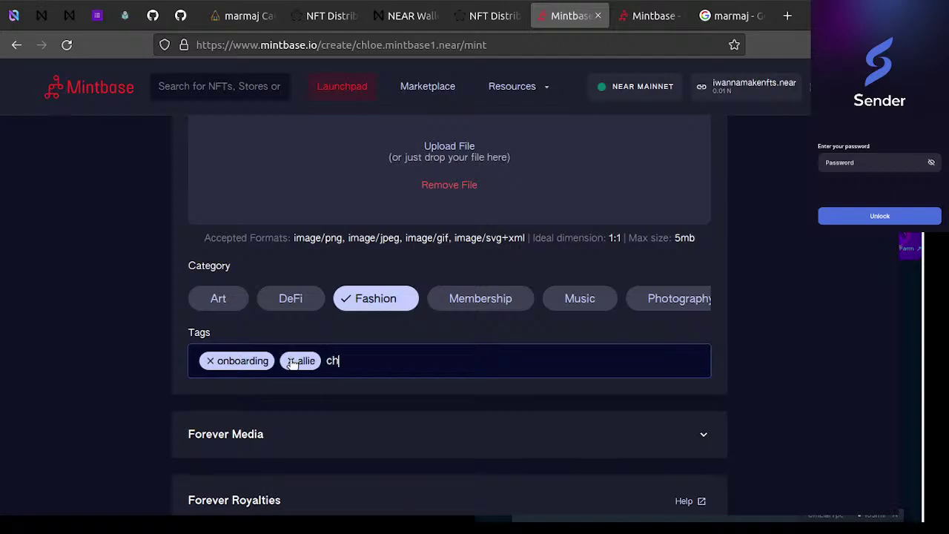
pyautogui.write('chloe')
pyautogui.press('Return')
pyautogui.write('ma')
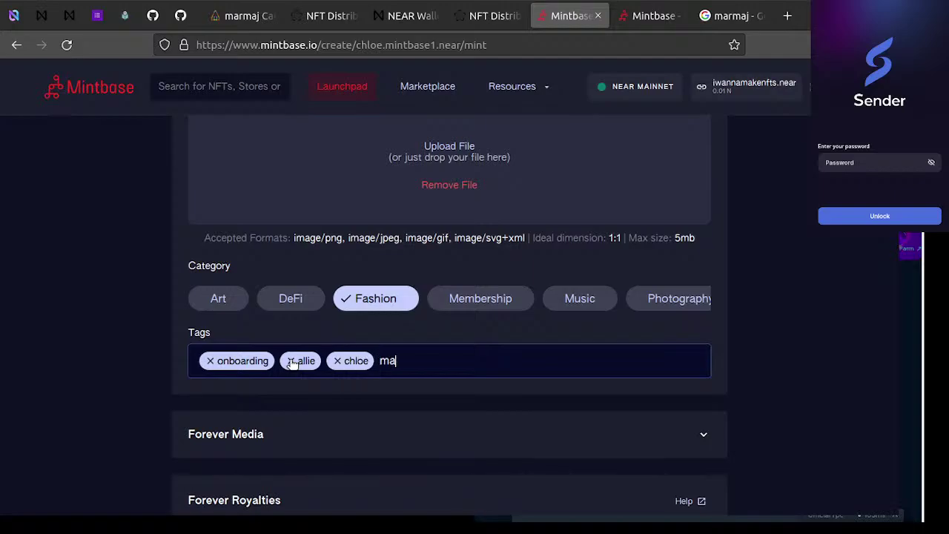
pyautogui.write('rmaj')
pyautogui.press('Return')
# Expand the Forever Media section and check its accepted 3D model formats
pyautogui.scroll(-3, 290, 363)
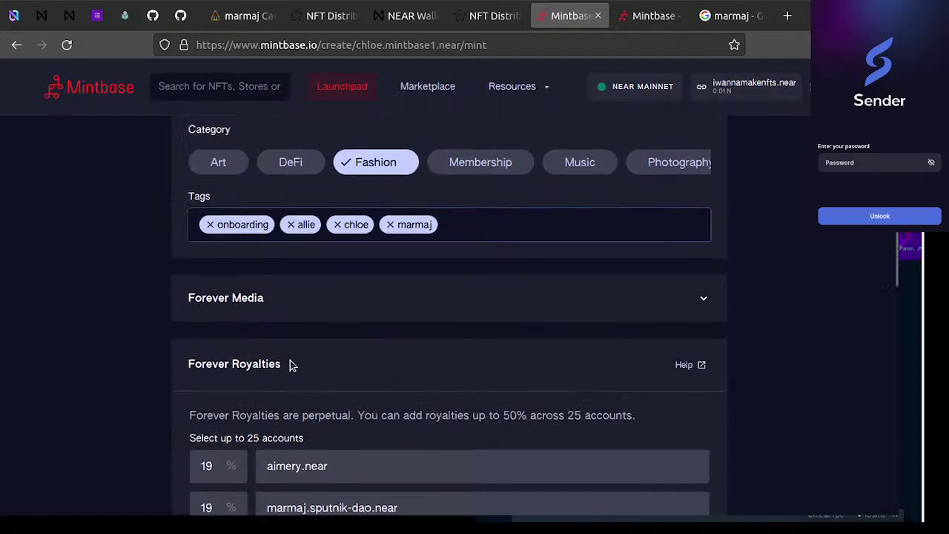
pyautogui.click(453, 271)
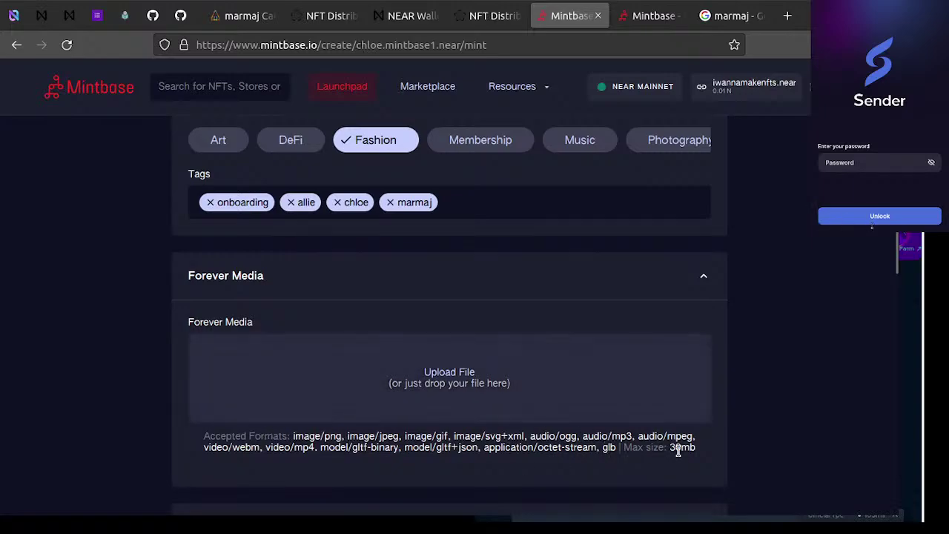
pyautogui.moveTo(468, 448); pyautogui.dragTo(412, 445)
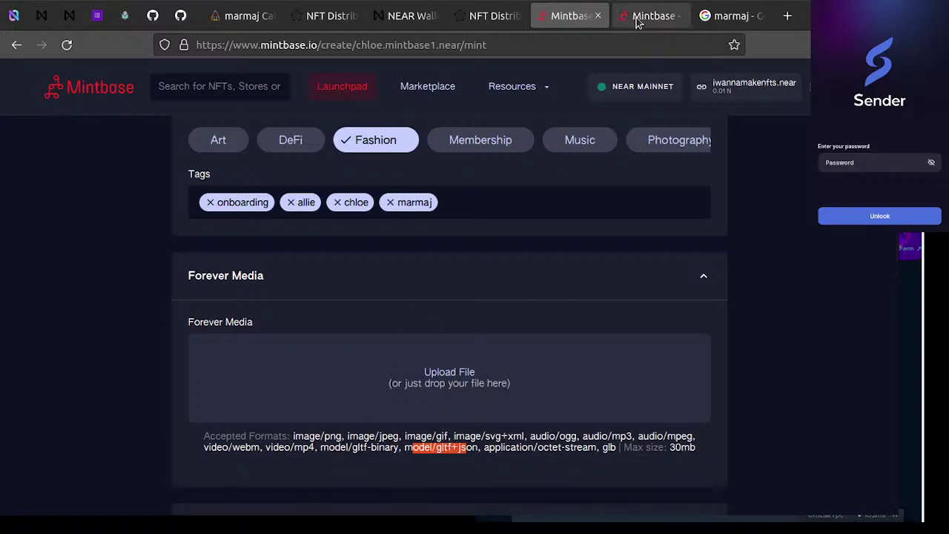
pyautogui.click(636, 23)
pyautogui.scroll(-4, 587, 294)
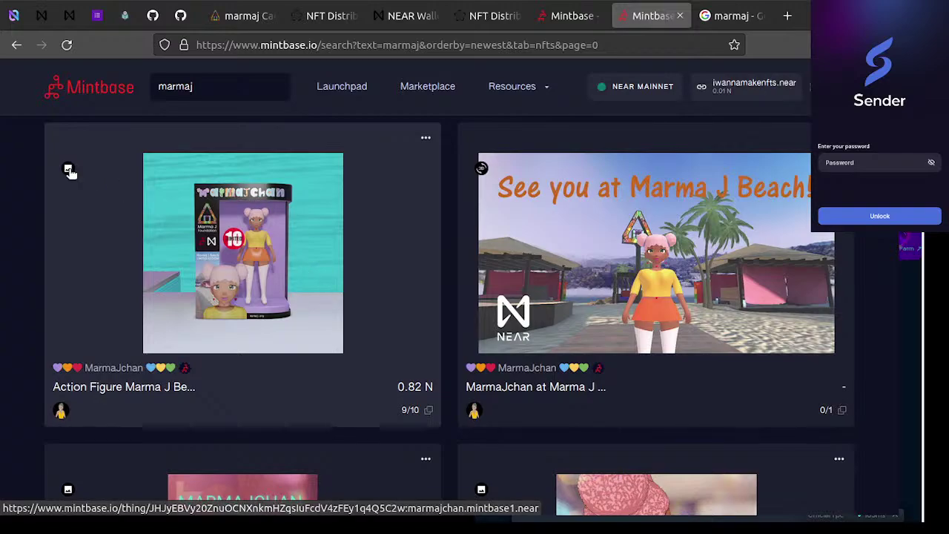
# Open the Action Figure Marma J Beach NFT and scroll through its splits and media details
pyautogui.click(372, 227)
pyautogui.scroll(-3, 190, 233)
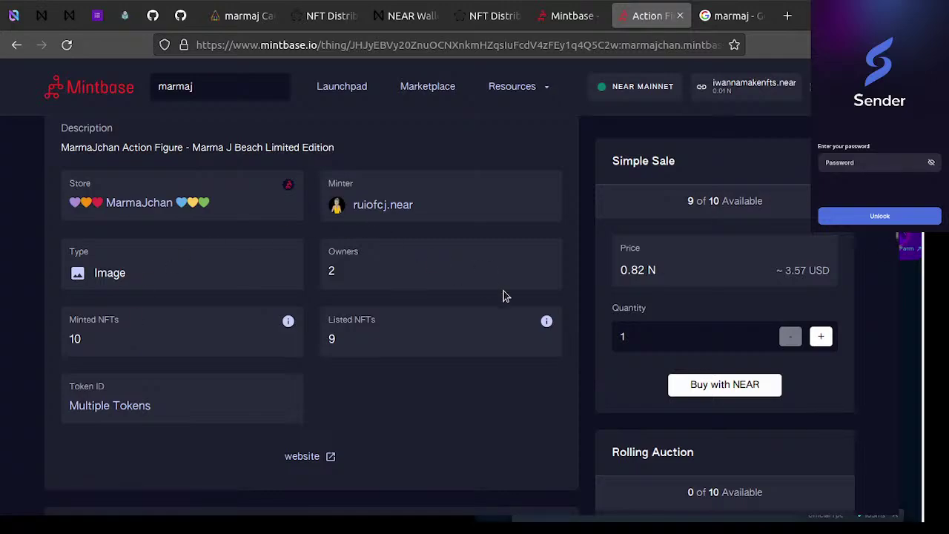
pyautogui.scroll(3, 474, 327)
pyautogui.scroll(5, 457, 318)
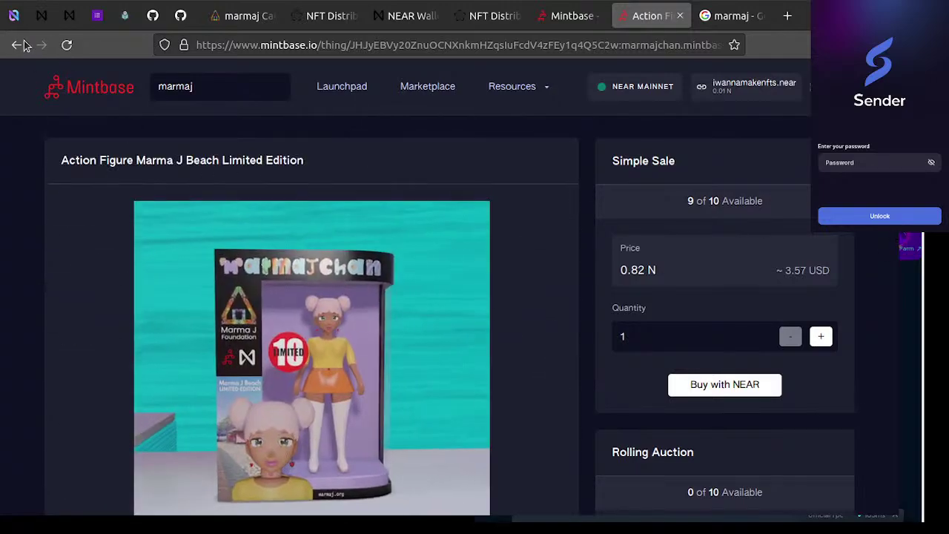
pyautogui.scroll(-1, 396, 341)
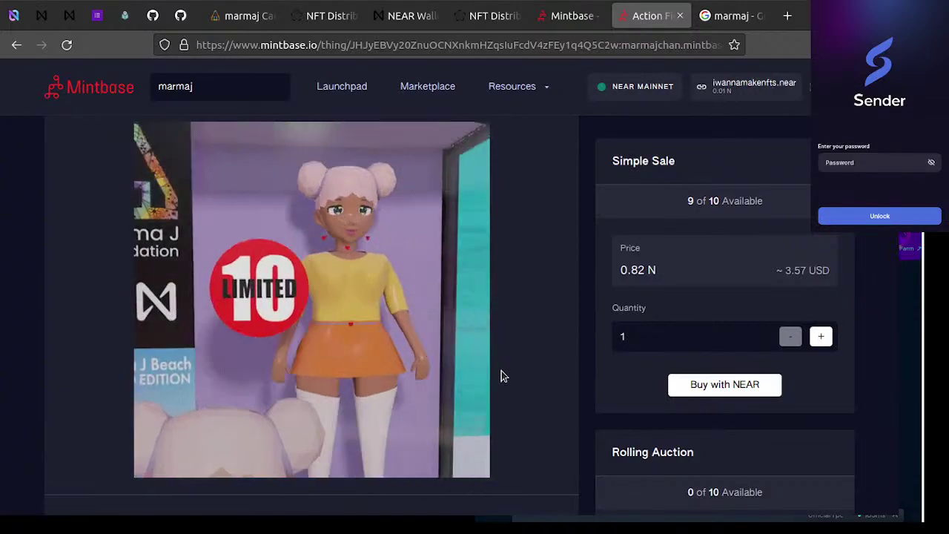
pyautogui.scroll(-5, 361, 364)
pyautogui.scroll(2, 318, 349)
pyautogui.scroll(-9, 389, 367)
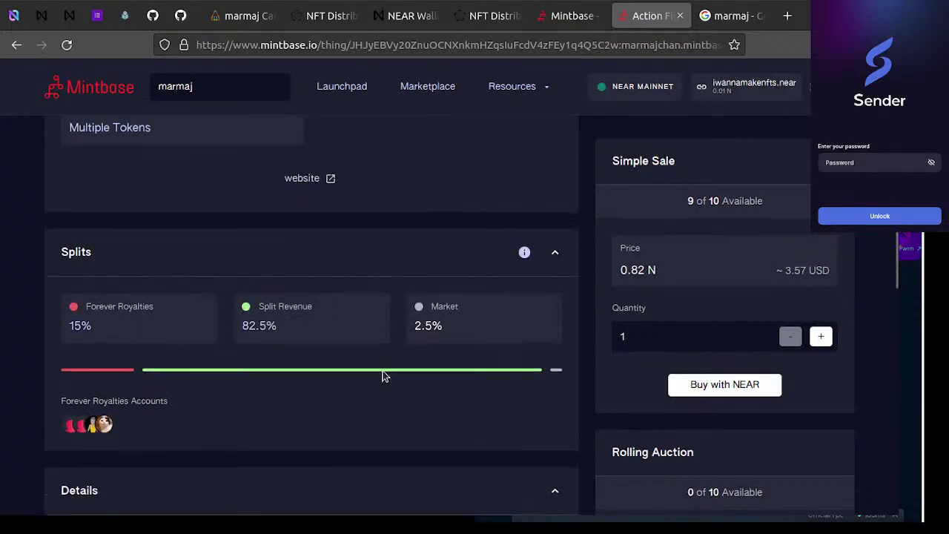
pyautogui.scroll(1, 245, 314)
pyautogui.scroll(-2, 376, 342)
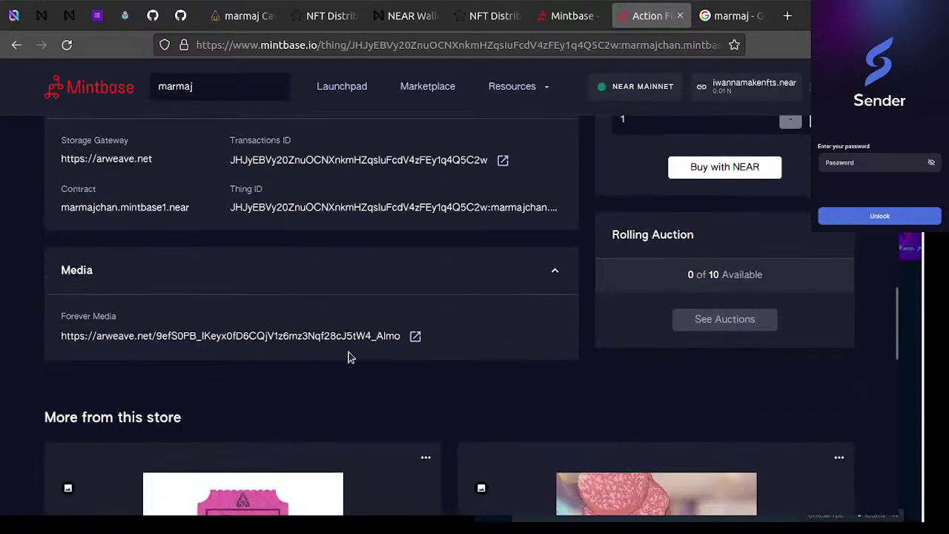
# View its arweave forever media file, close it, and return to the mint form
pyautogui.click(376, 339)
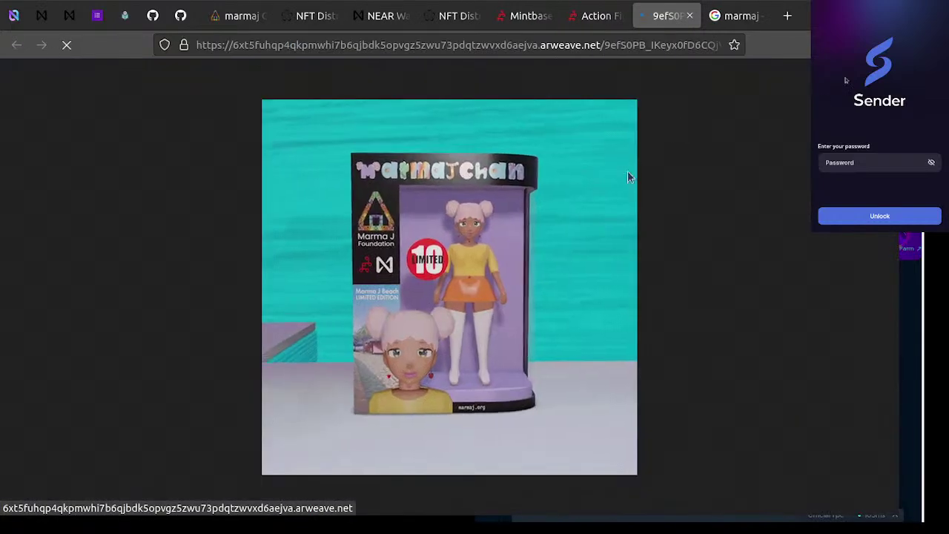
pyautogui.click(689, 14)
pyautogui.scroll(-3, 443, 264)
pyautogui.scroll(-3, 441, 262)
pyautogui.scroll(10, 440, 262)
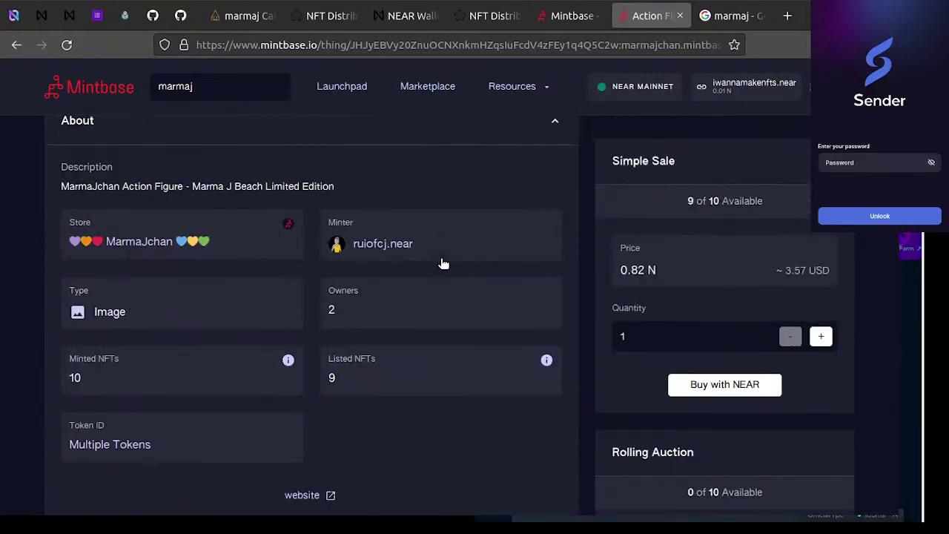
pyautogui.click(553, 16)
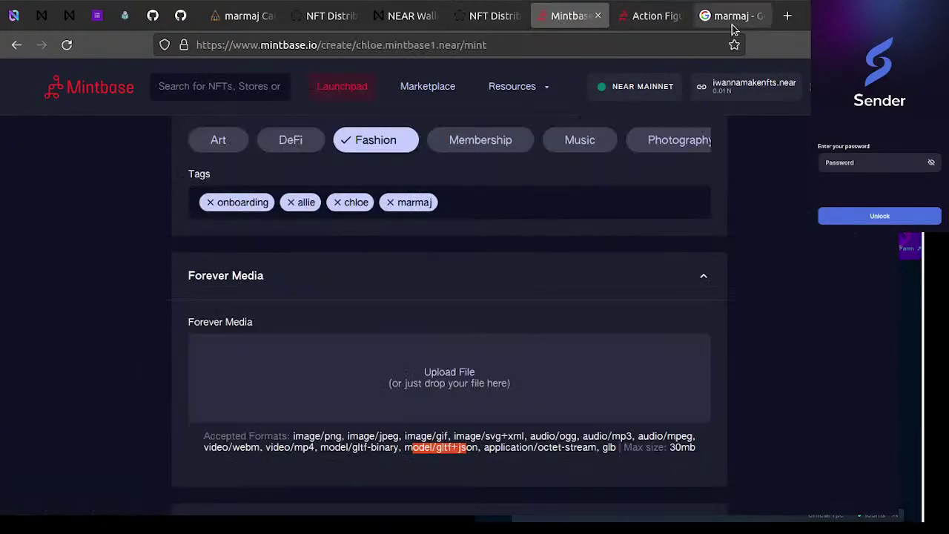
# Browse the MarmaJchan mascot page on marmaj.org for its colour palette, logos and fonts
pyautogui.click(261, 16)
pyautogui.scroll(5, 445, 81)
pyautogui.click(545, 89)
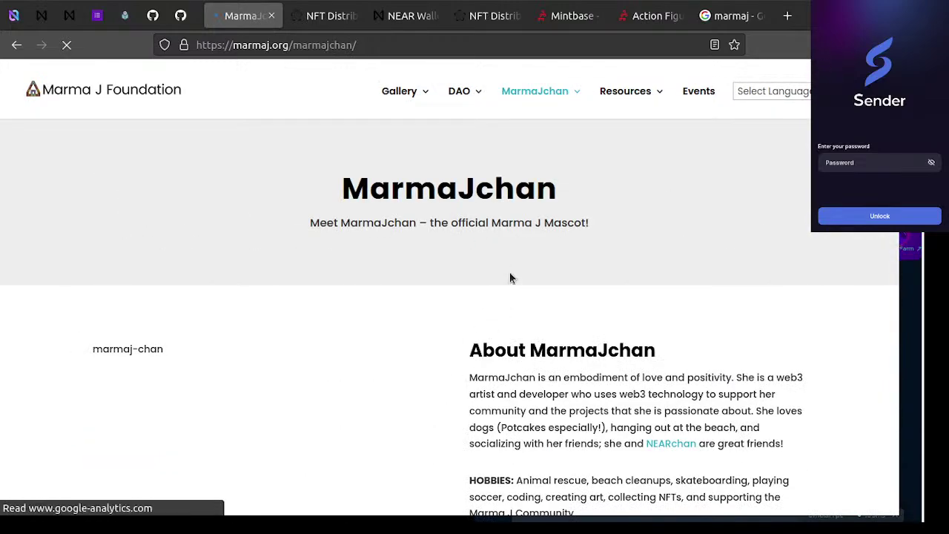
pyautogui.scroll(-6, 508, 275)
pyautogui.scroll(-2, 588, 270)
pyautogui.scroll(3, 586, 274)
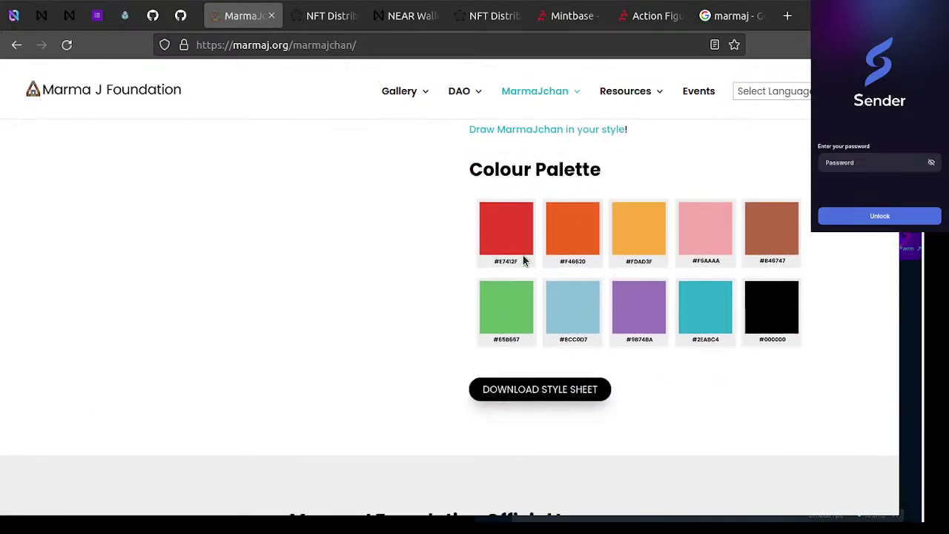
pyautogui.scroll(-15, 568, 349)
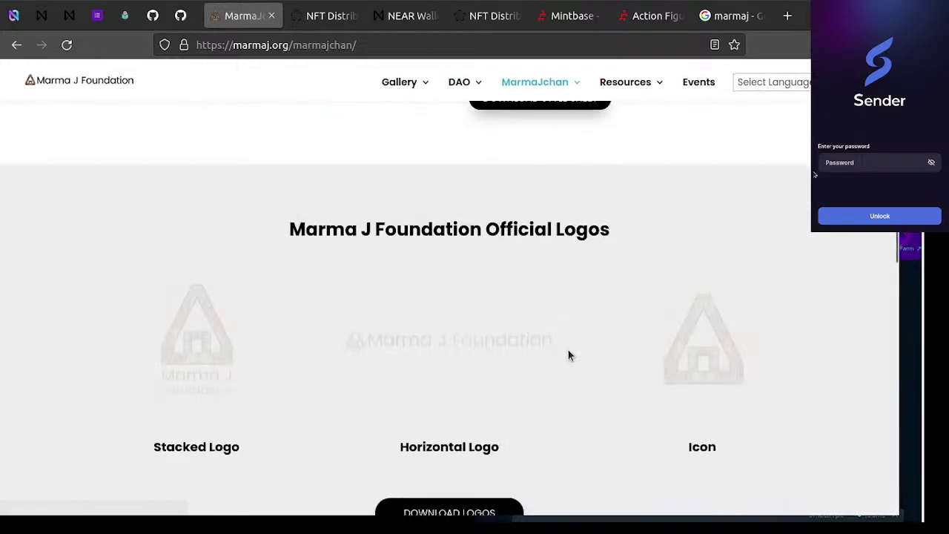
pyautogui.scroll(3, 543, 248)
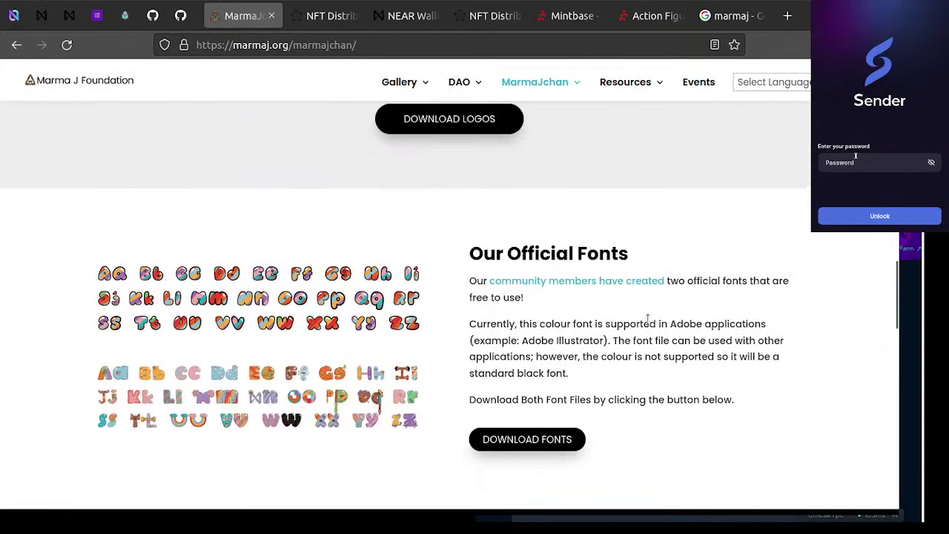
pyautogui.scroll(-10, 646, 317)
pyautogui.scroll(6, 616, 348)
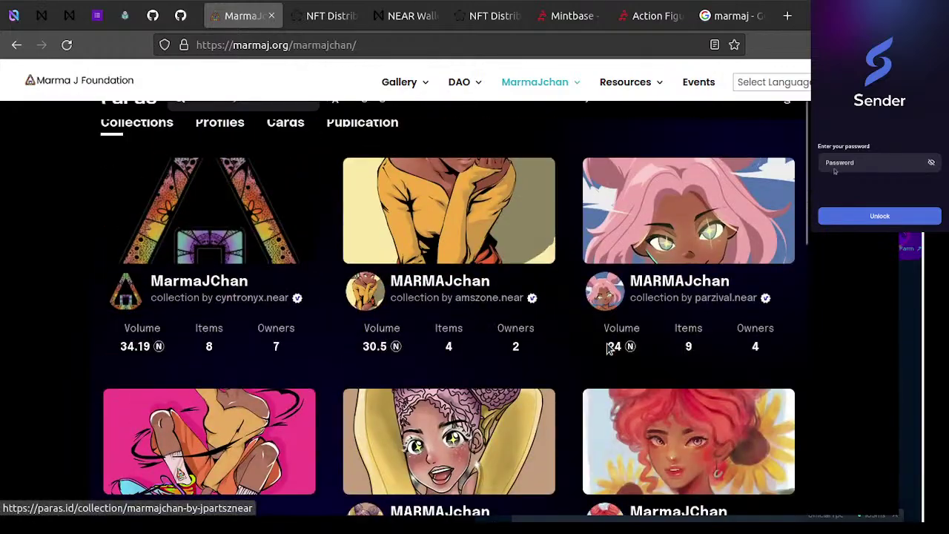
pyautogui.scroll(8, 529, 328)
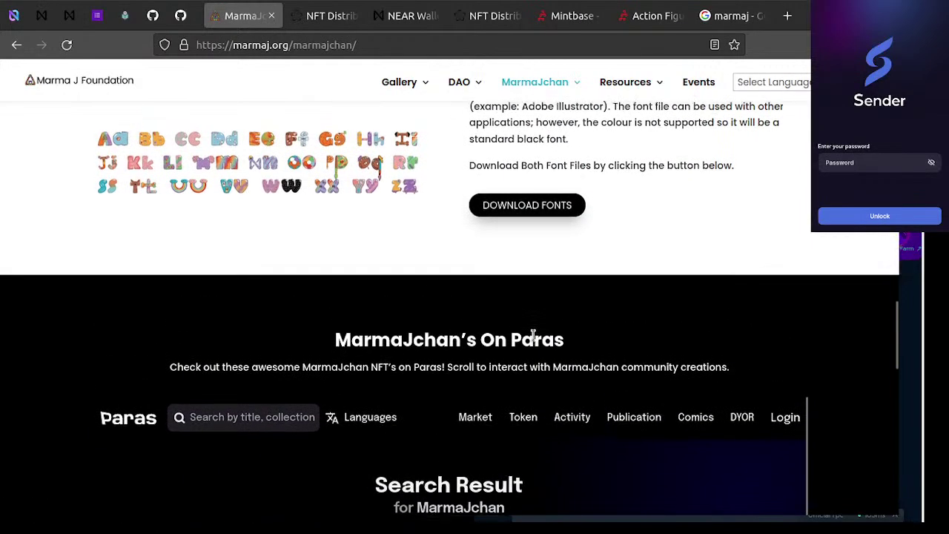
pyautogui.scroll(8, 573, 348)
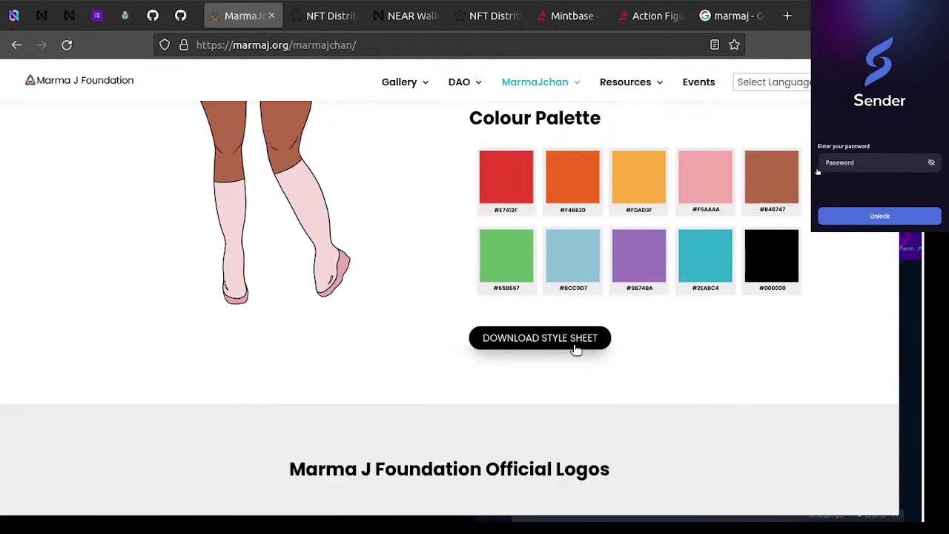
pyautogui.scroll(4, 573, 342)
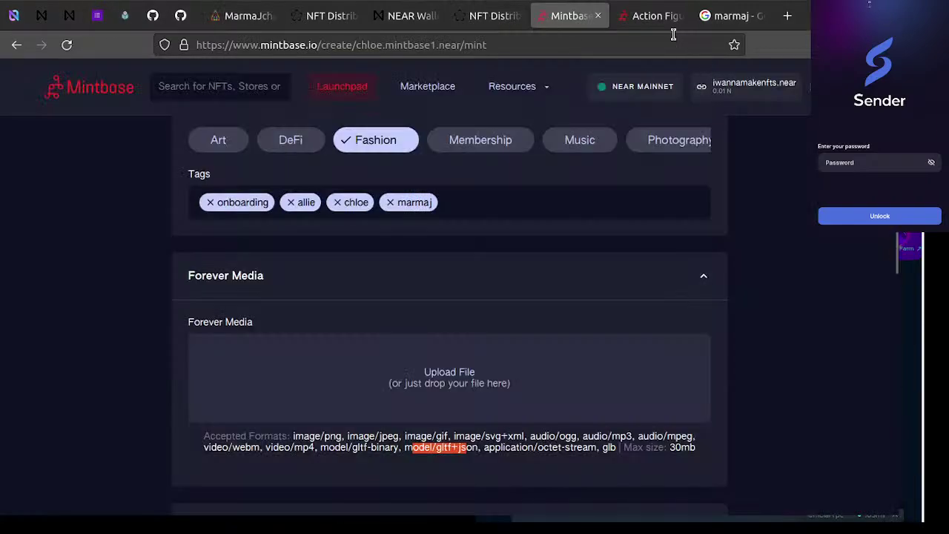
# Send the Action Figure tab back to the marmaj search results, then view Google marmaj images
pyautogui.click(652, 15)
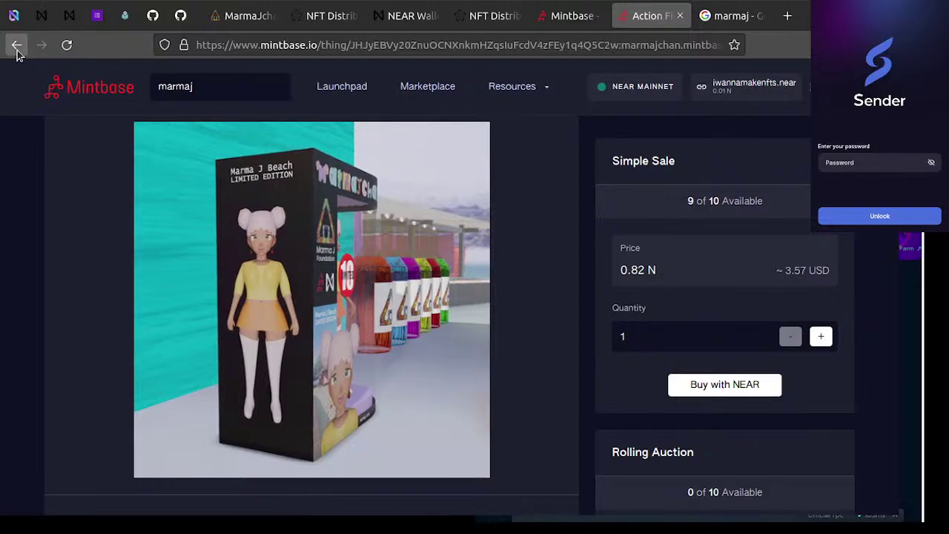
pyautogui.click(16, 45)
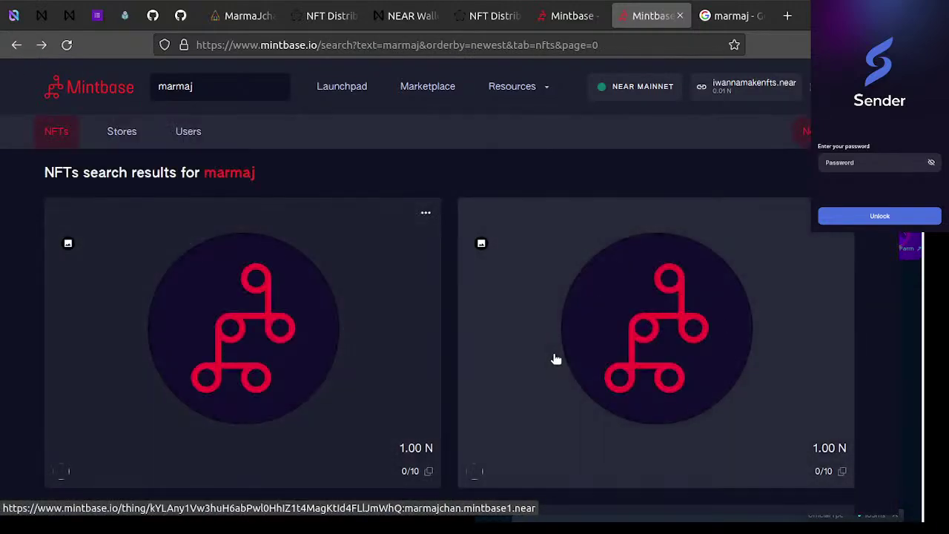
pyautogui.click(549, 16)
pyautogui.scroll(-2, 549, 229)
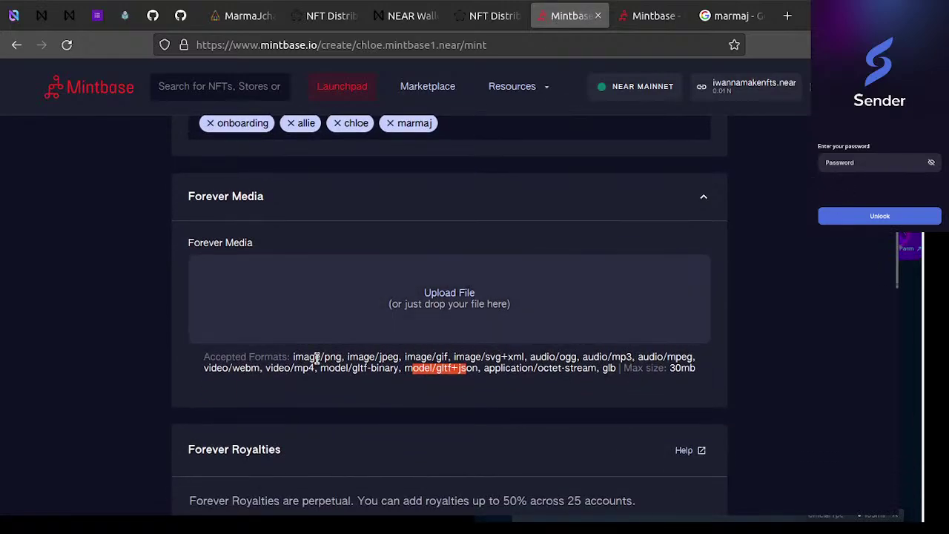
pyautogui.click(655, 15)
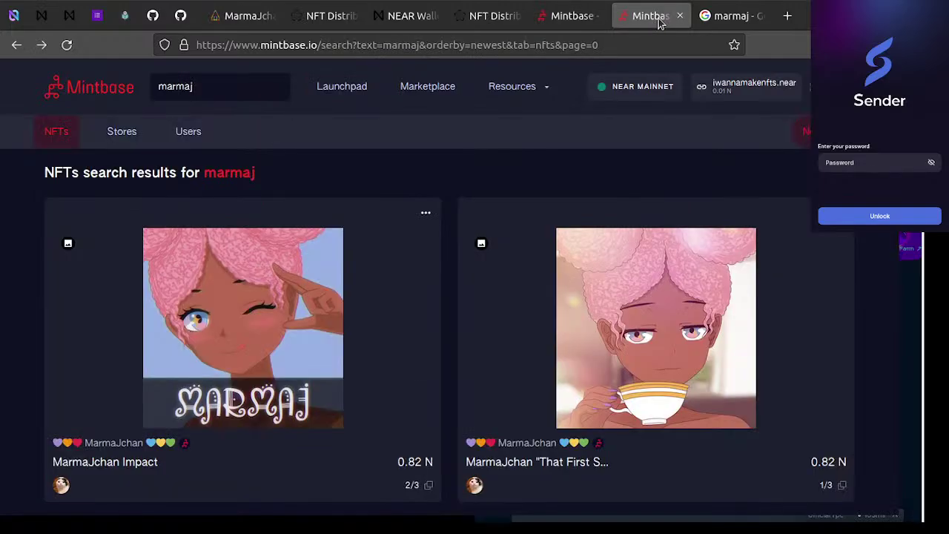
pyautogui.click(733, 16)
# Go back from the MarmaJchan page to the marmaj Cards page and its three-step Onboarding Flow
pyautogui.click(245, 16)
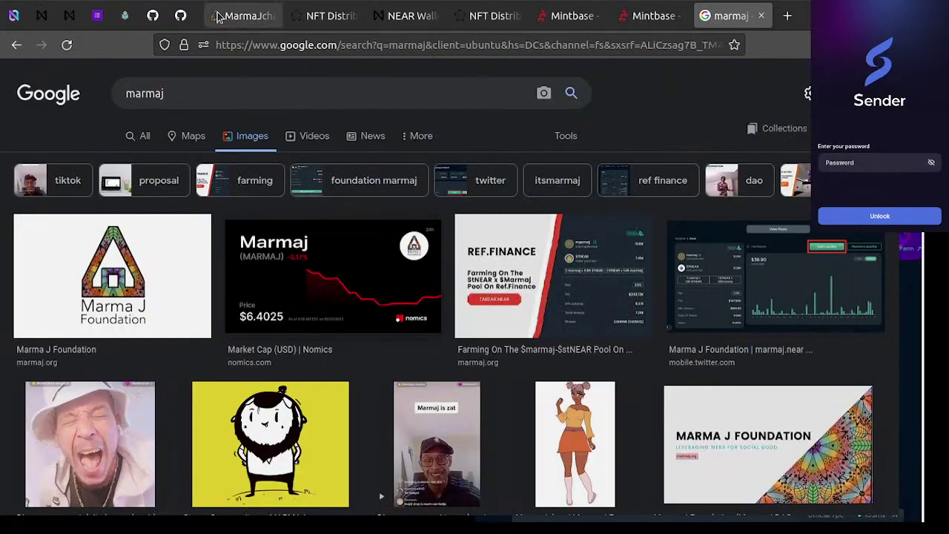
pyautogui.scroll(-6, 356, 259)
pyautogui.scroll(10, 396, 377)
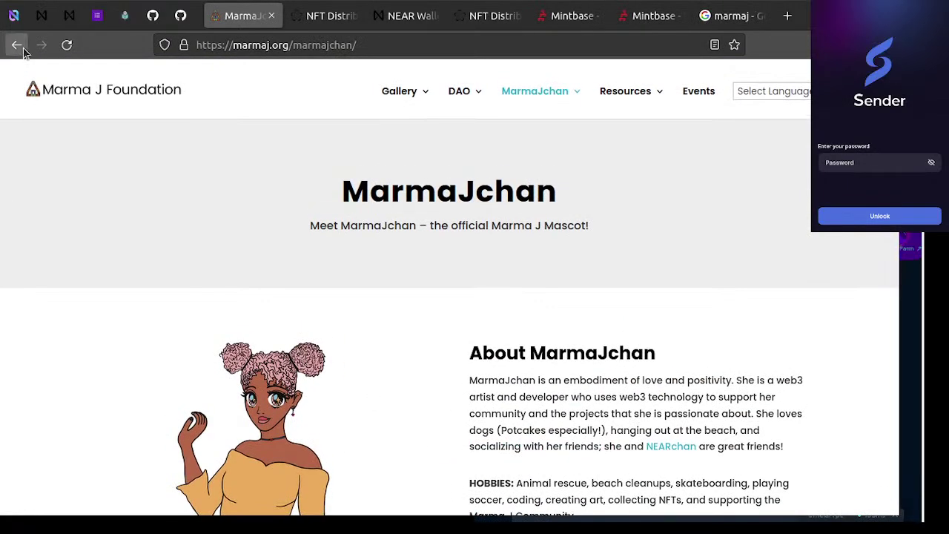
pyautogui.click(16, 45)
pyautogui.scroll(-12, 366, 366)
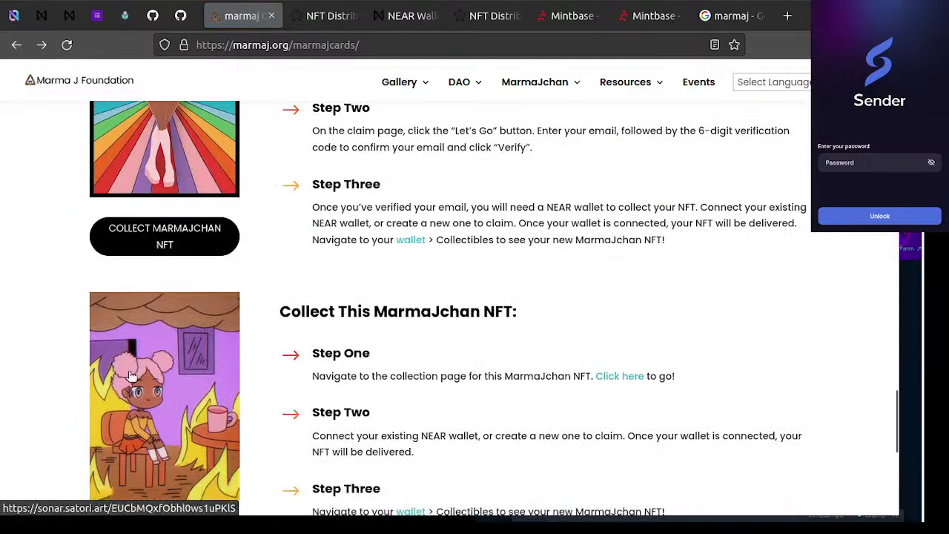
pyautogui.scroll(9, 158, 313)
pyautogui.scroll(10, 159, 313)
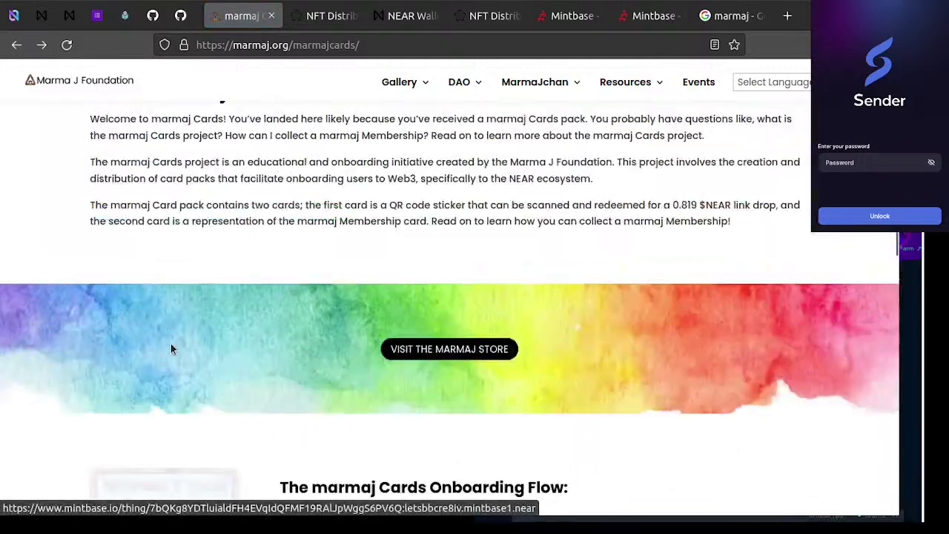
pyautogui.scroll(-4, 170, 341)
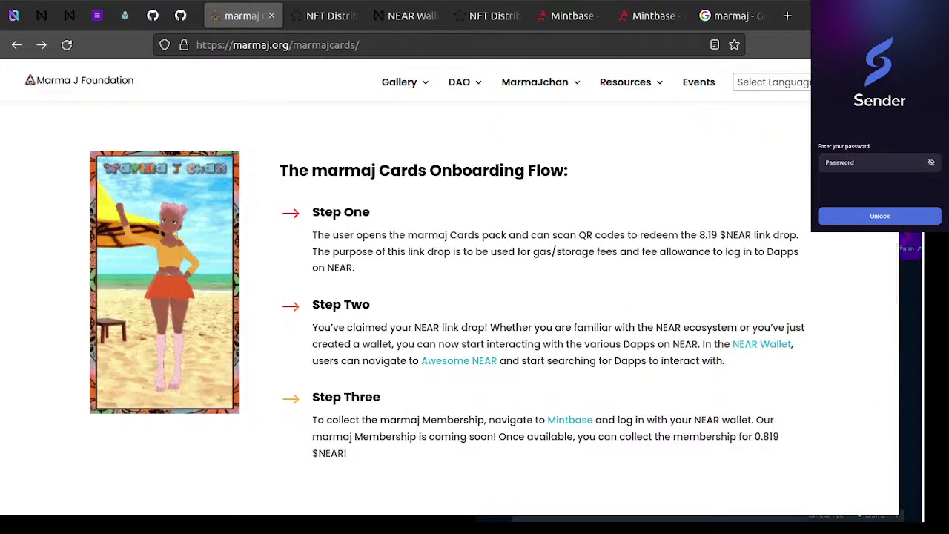
pyautogui.click(567, 16)
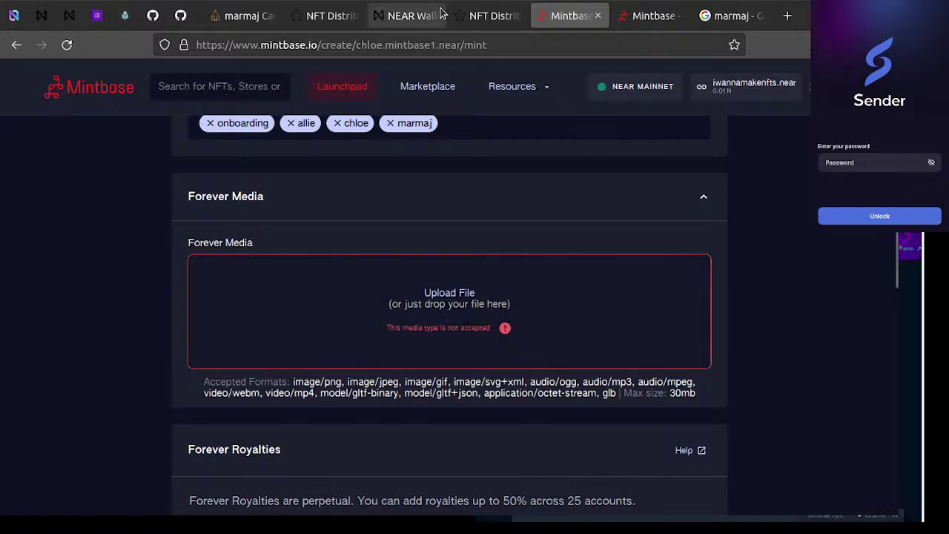
pyautogui.click(227, 19)
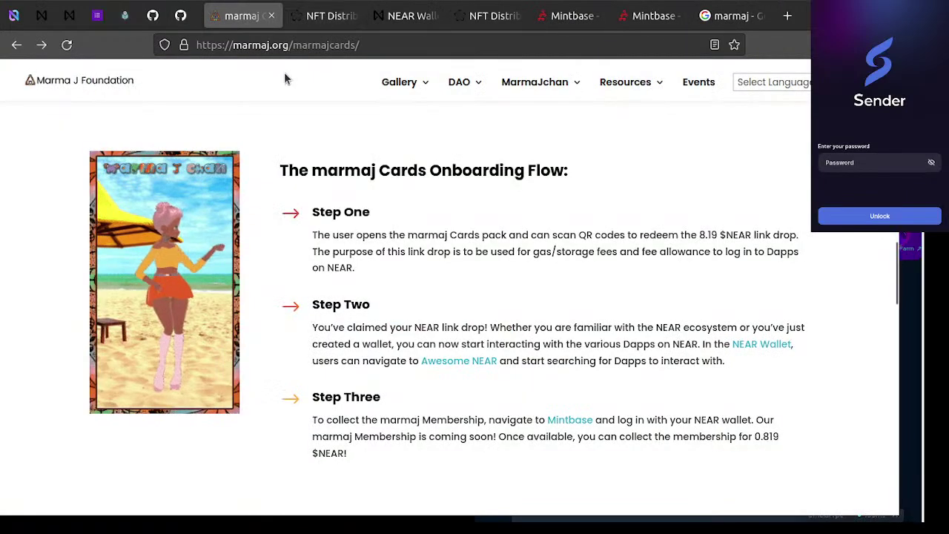
# Open the linked MarmaJchan Dancing NFT and rotate its 3D model front and underside
pyautogui.click(179, 308)
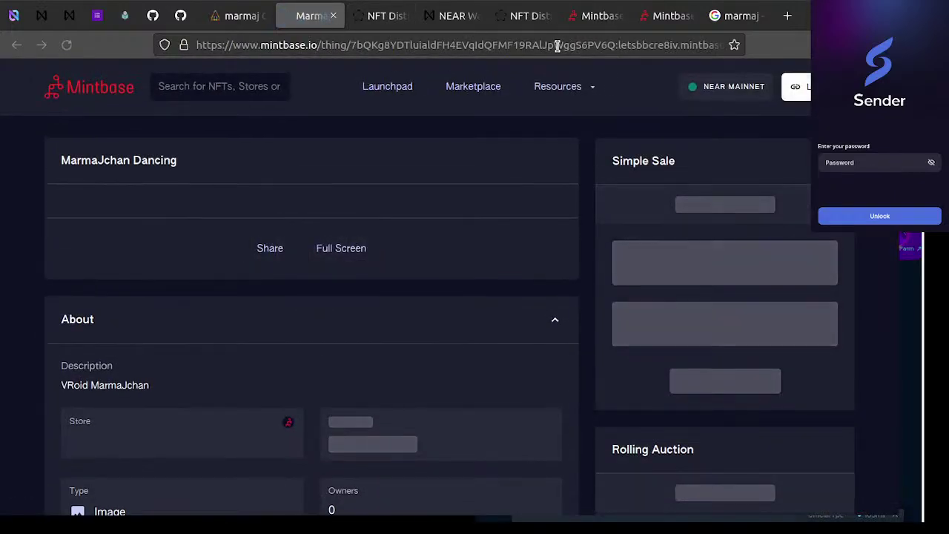
pyautogui.scroll(-2, 311, 311)
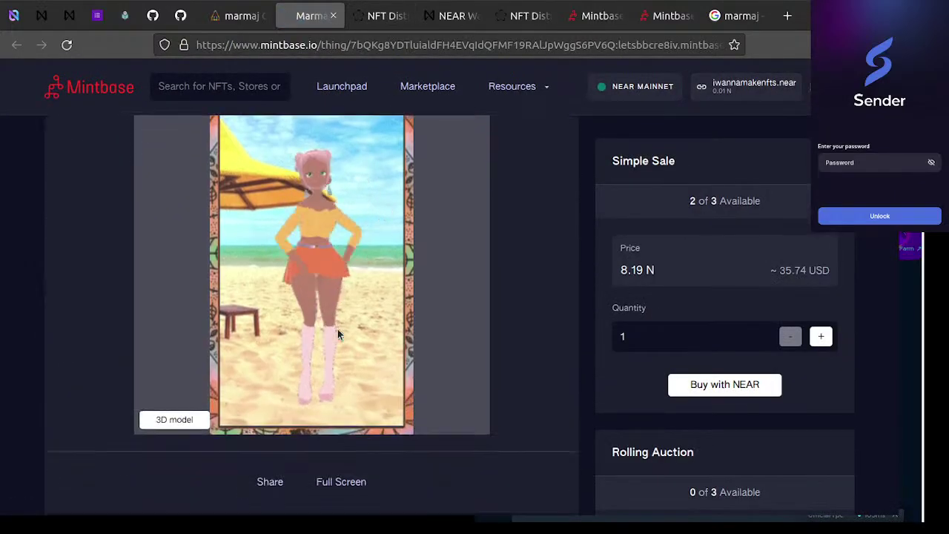
pyautogui.click(165, 385)
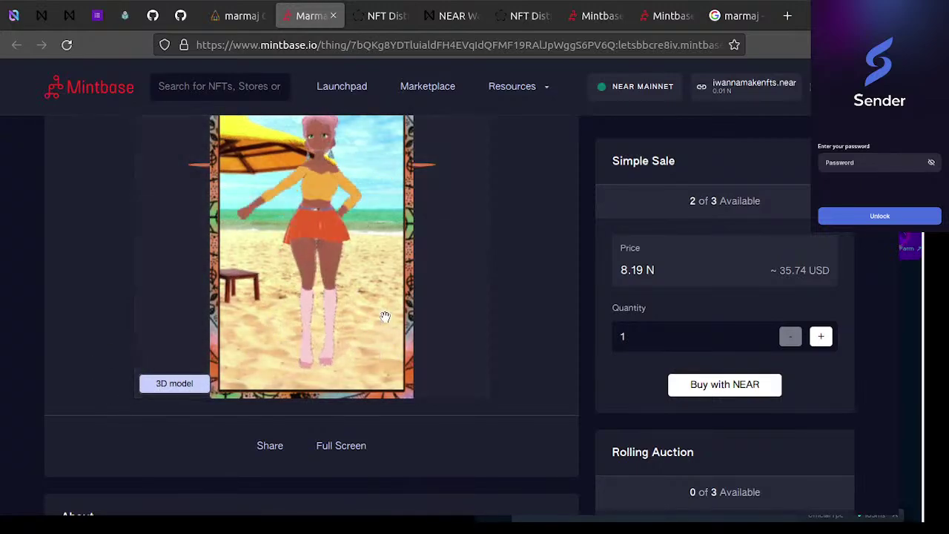
pyautogui.moveTo(349, 237); pyautogui.dragTo(240, 239)
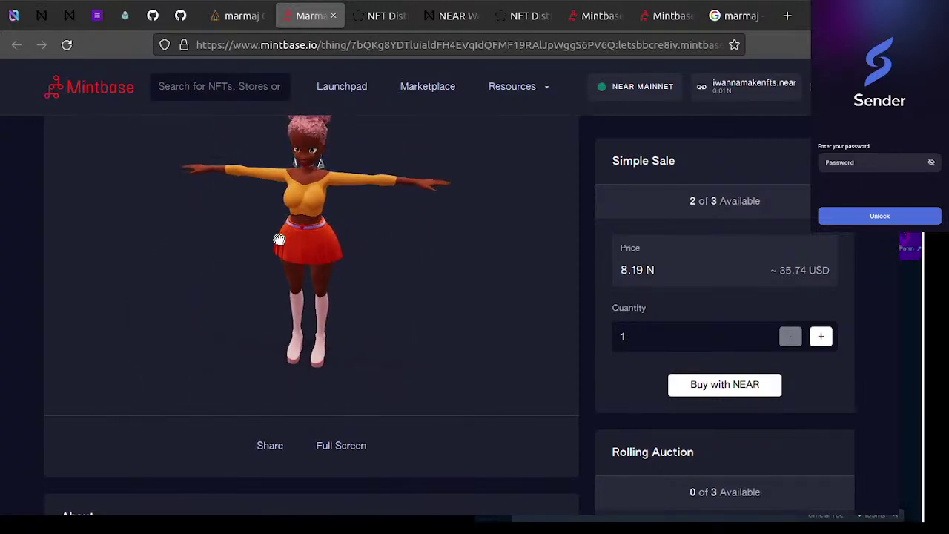
pyautogui.moveTo(401, 191); pyautogui.dragTo(252, 280)
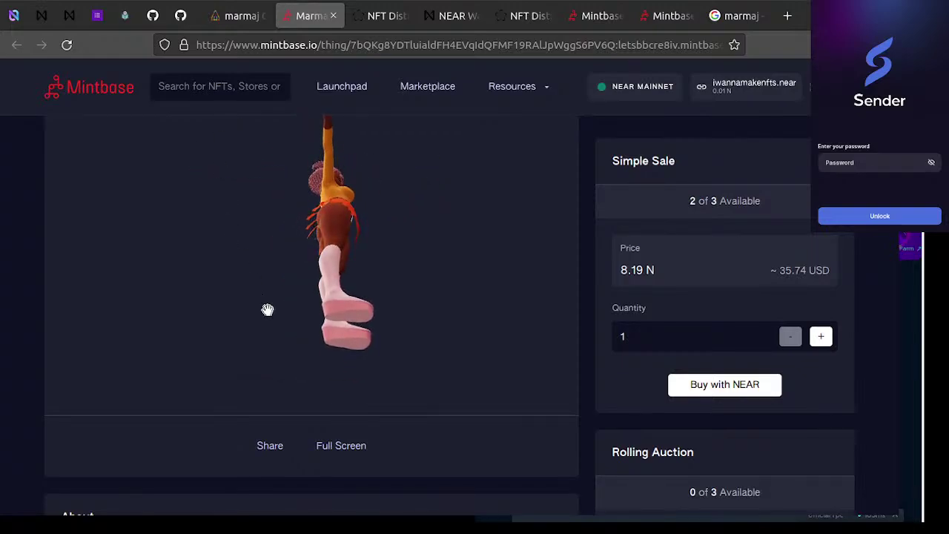
# Review its 10% royalty split and open its forever media file
pyautogui.scroll(-7, 286, 371)
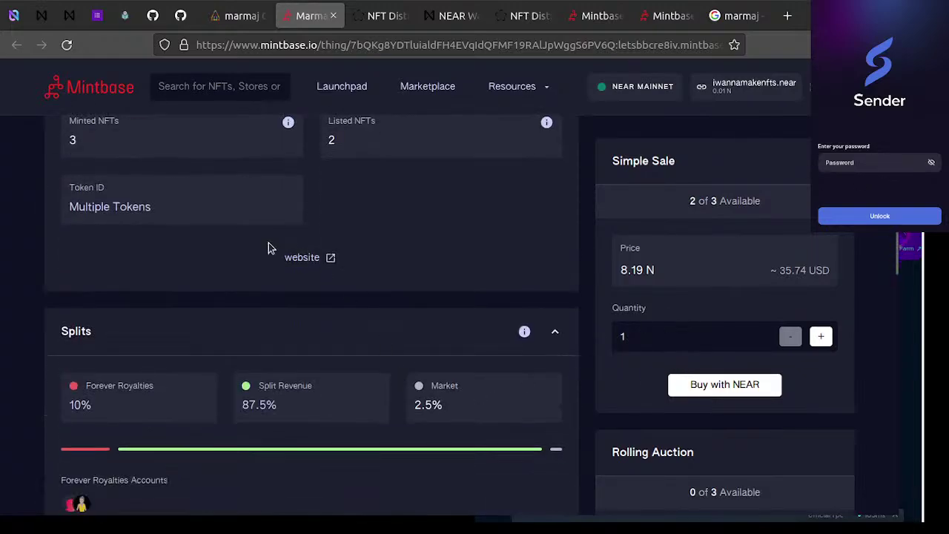
pyautogui.scroll(-5, 245, 296)
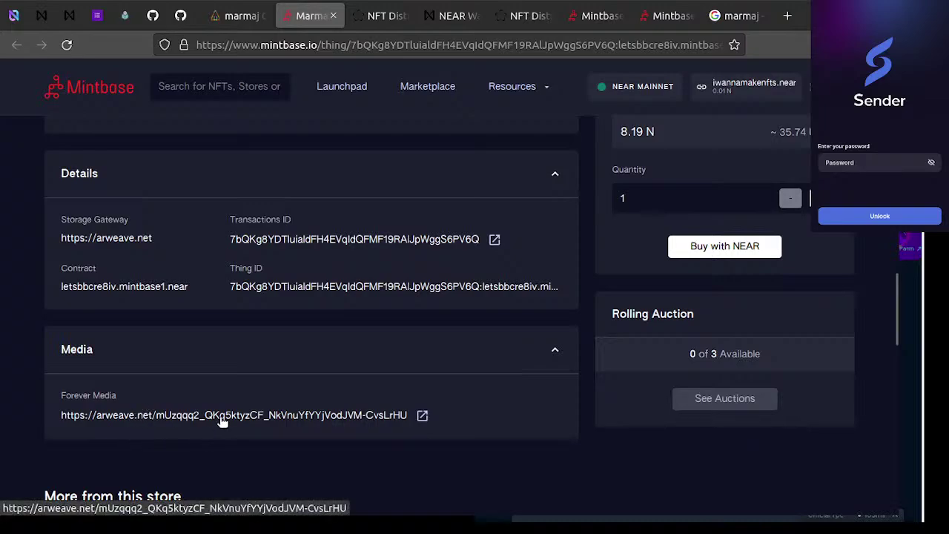
pyautogui.click(337, 419)
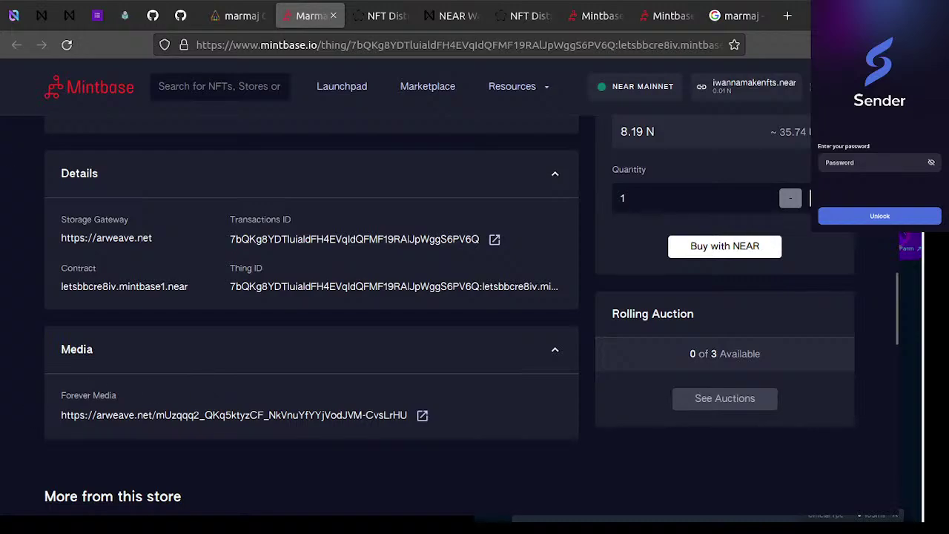
pyautogui.click(664, 16)
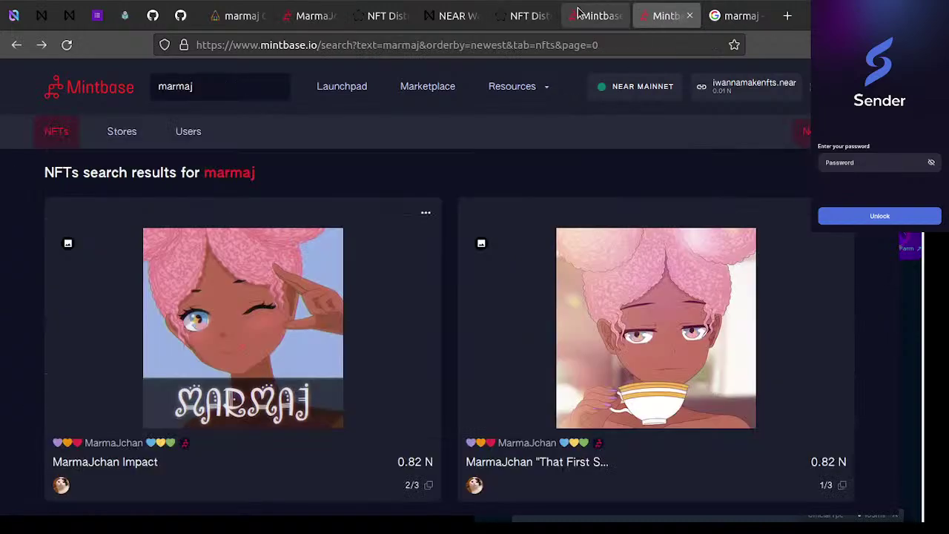
# Return to the mint form's Forever Royalties section
pyautogui.click(581, 15)
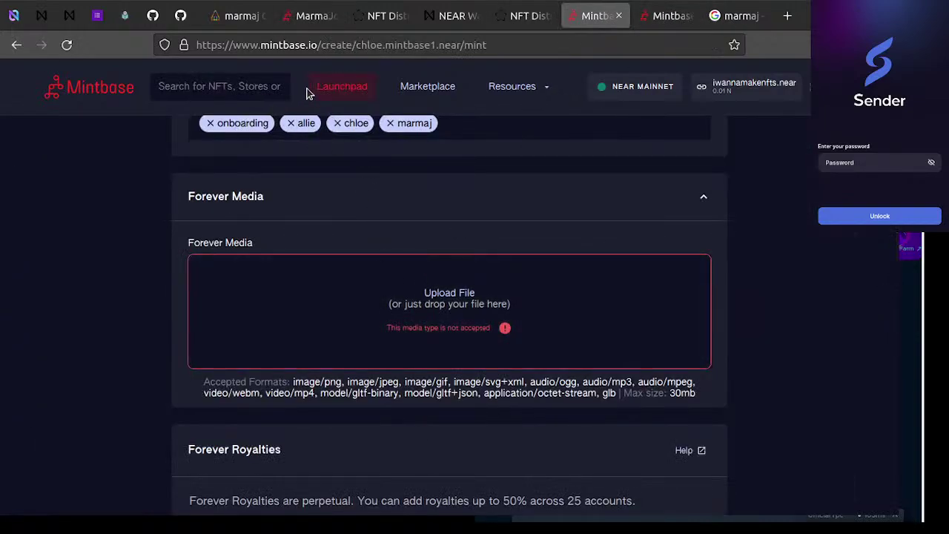
pyautogui.scroll(-1, 348, 296)
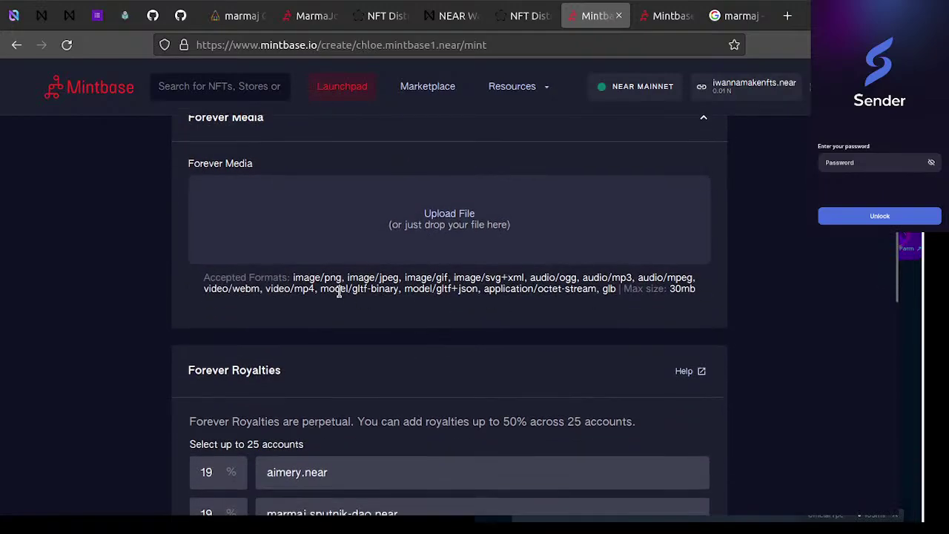
pyautogui.scroll(-2, 347, 405)
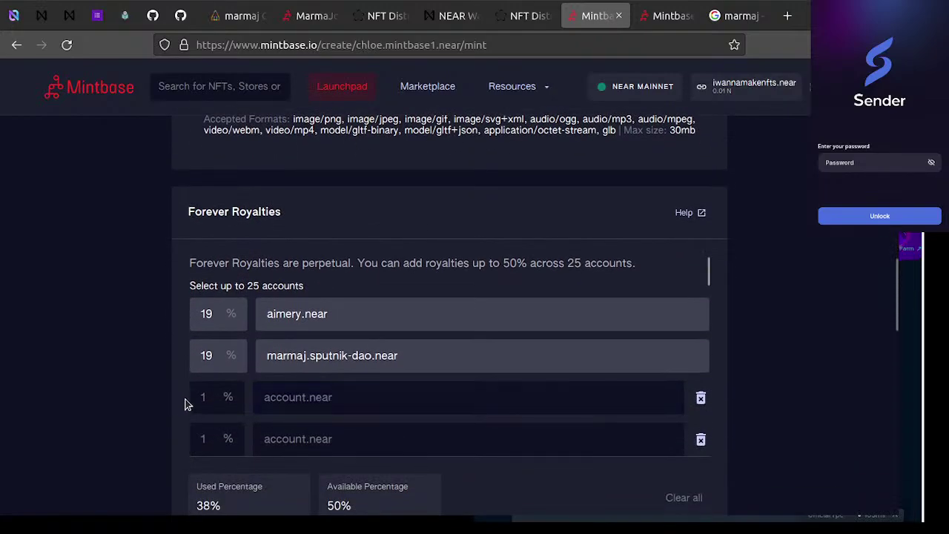
pyautogui.click(786, 18)
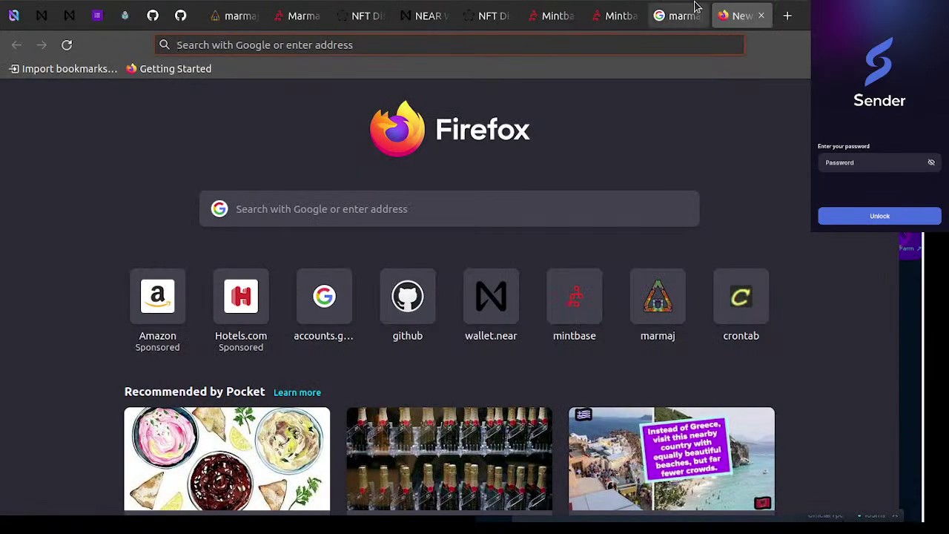
pyautogui.click(599, 22)
pyautogui.click(560, 13)
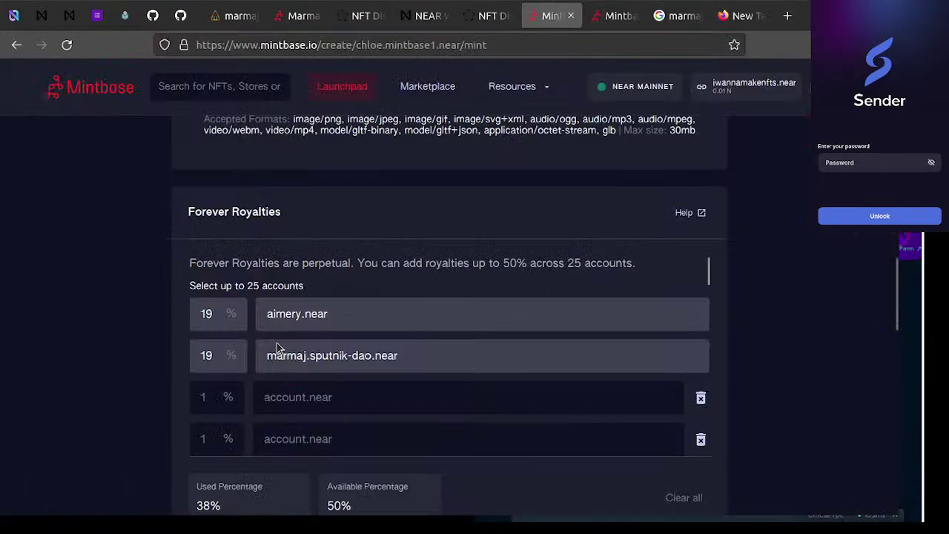
# Set the third royalty row to 1% for another .near account
pyautogui.click(203, 396)
pyautogui.click(277, 397)
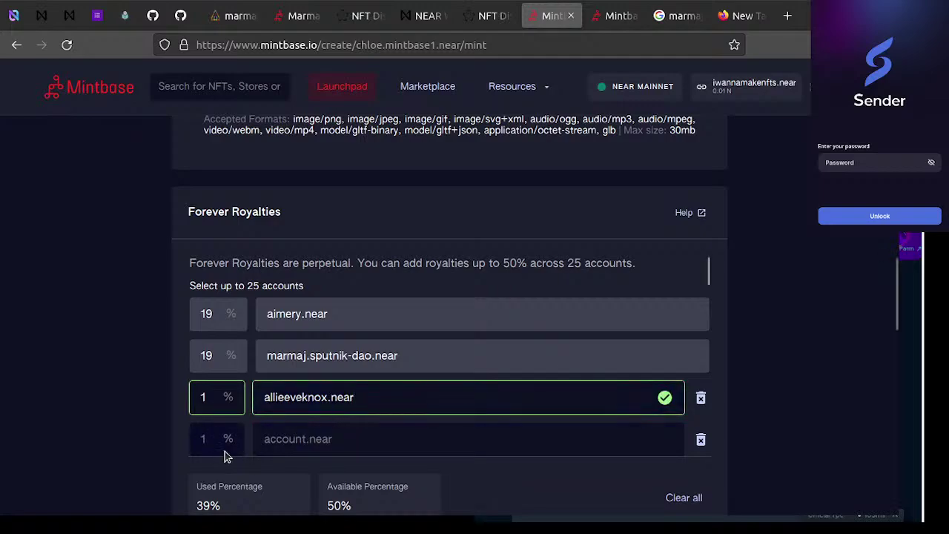
pyautogui.scroll(2, 399, 400)
pyautogui.moveTo(334, 398); pyautogui.dragTo(255, 398)
pyautogui.scroll(-2, 434, 381)
pyautogui.scroll(2, 445, 338)
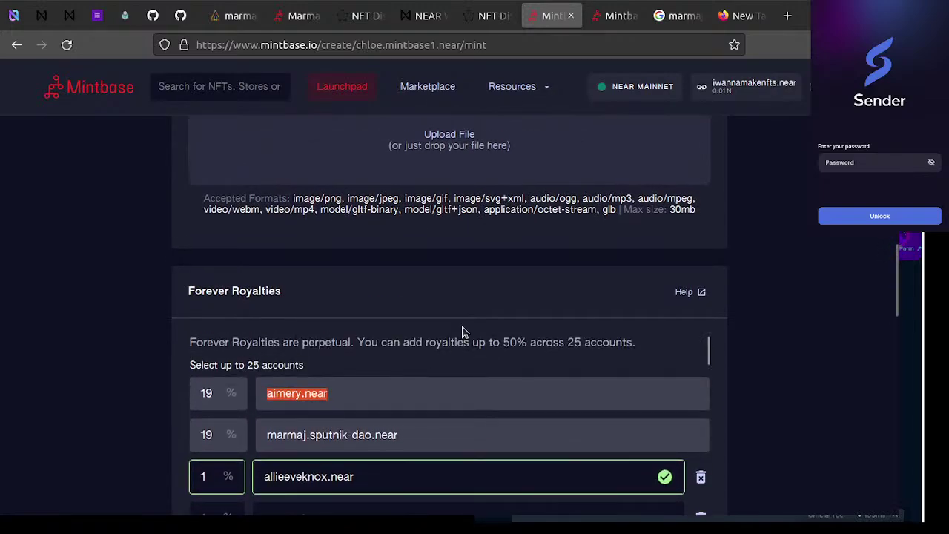
pyautogui.scroll(-2, 805, 271)
# Set the fourth royalty row to 1% for a second additional .near account
pyautogui.click(210, 442)
pyautogui.write('1')
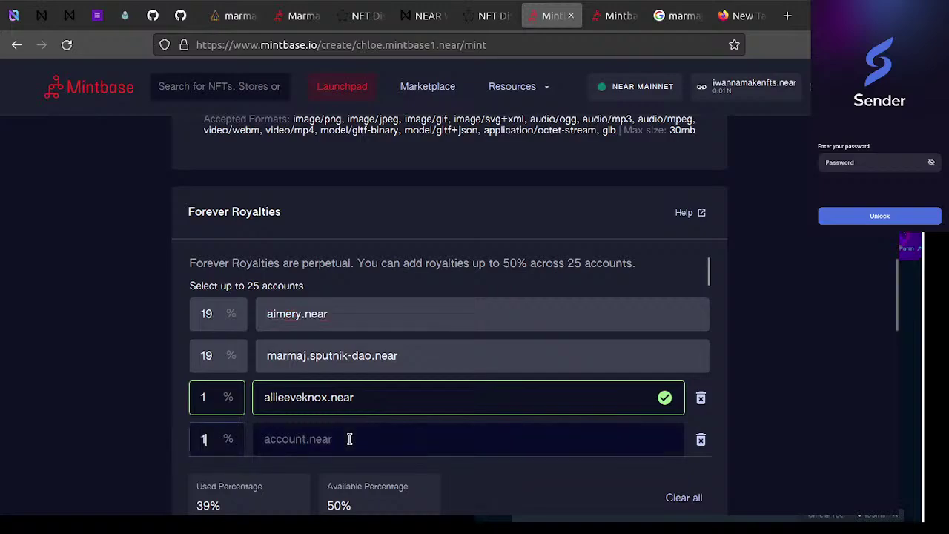
pyautogui.press('BackSpace')
pyautogui.write('1')
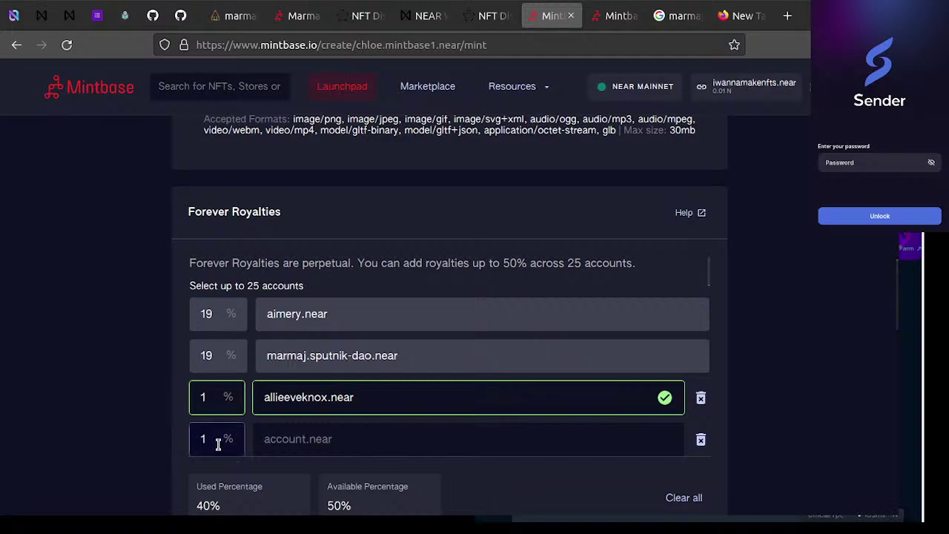
pyautogui.click(347, 439)
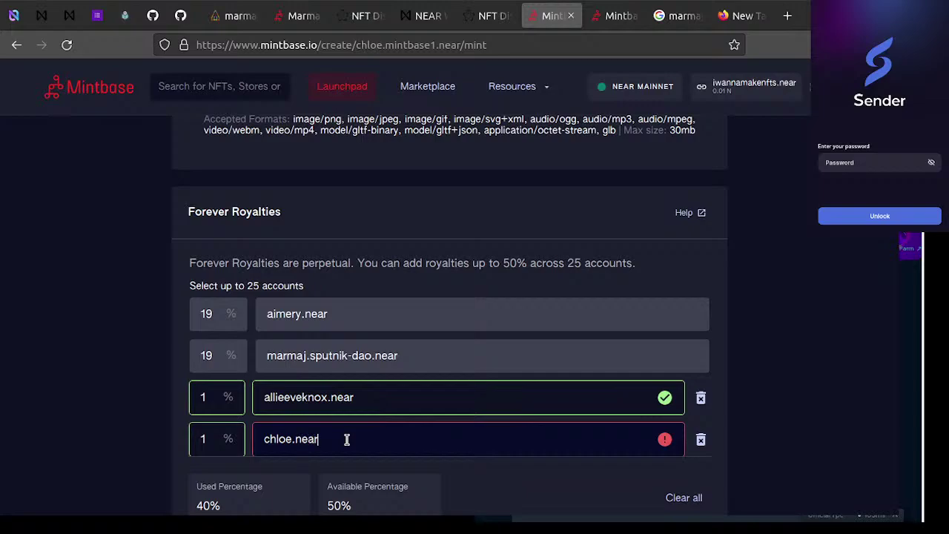
# Set the fifth royalty row to 1% for a third account, bringing the total to 41%
pyautogui.scroll(-2, 229, 437)
pyautogui.click(213, 394)
pyautogui.write('1')
pyautogui.click(327, 398)
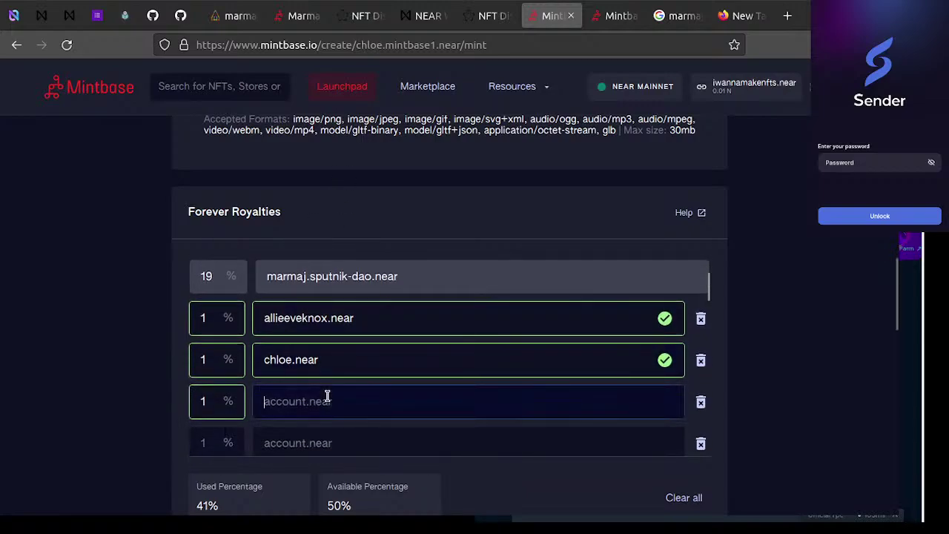
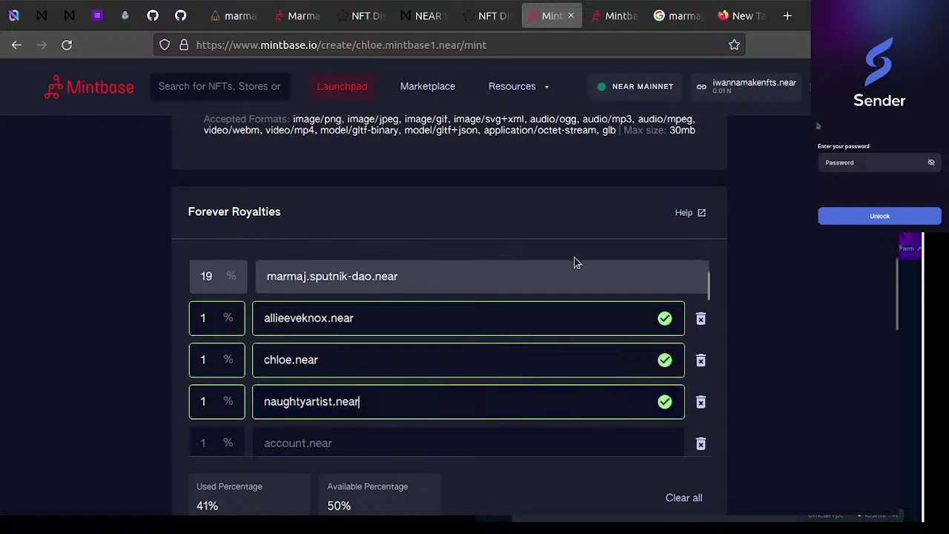
pyautogui.scroll(-3, 445, 371)
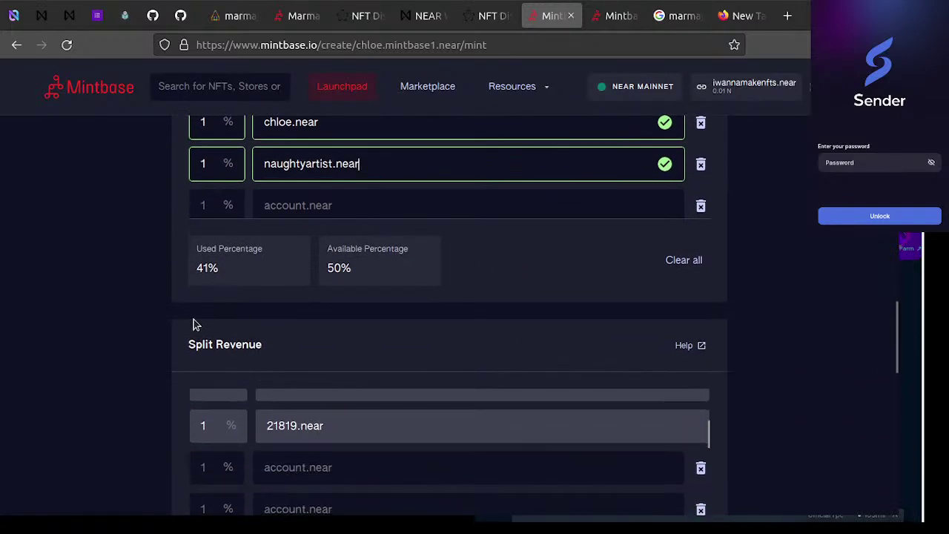
pyautogui.scroll(-2, 155, 387)
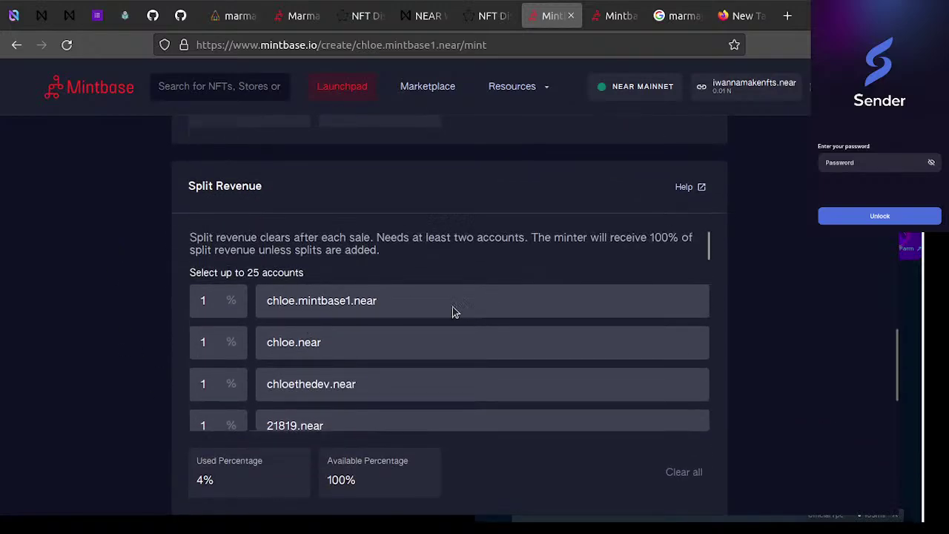
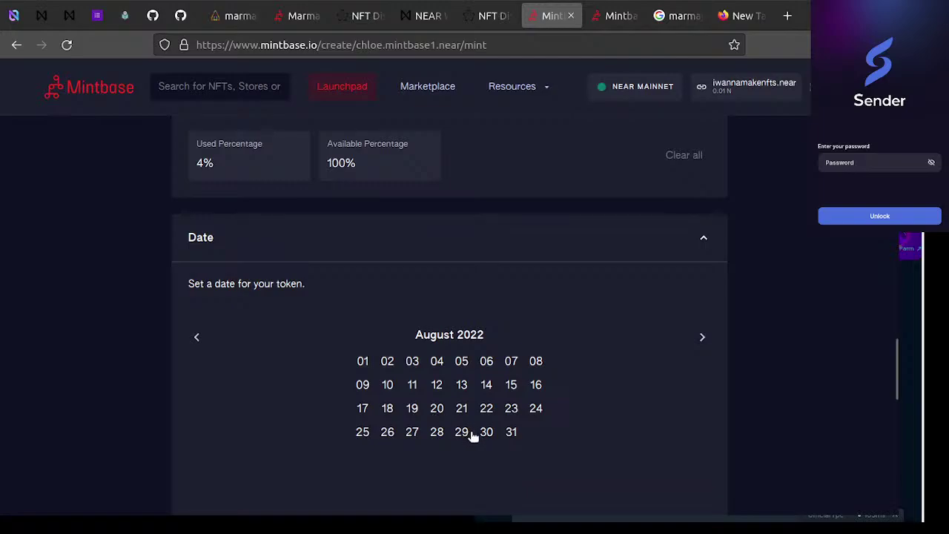
# Set the token's date to 19 August 2022 alone, undoing a brief extension to 23 August
pyautogui.click(420, 414)
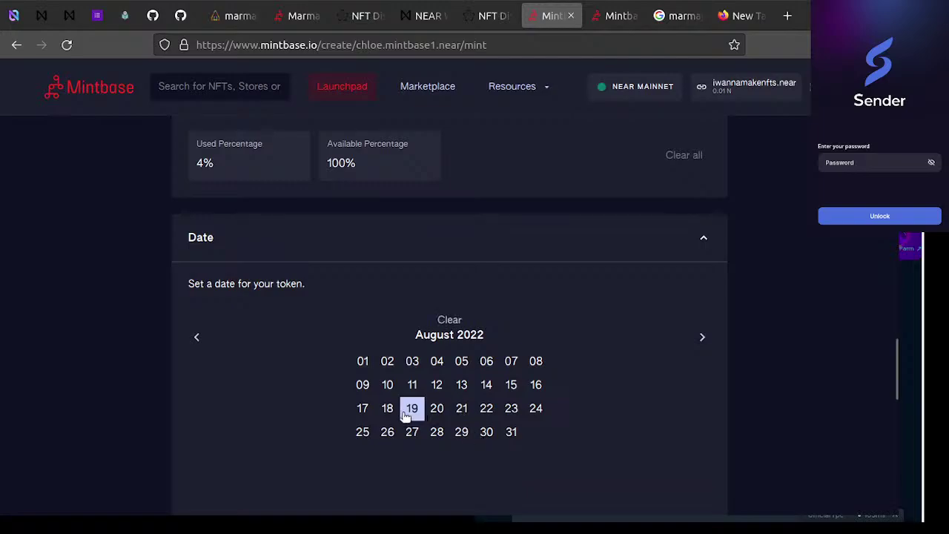
pyautogui.scroll(-3, 186, 405)
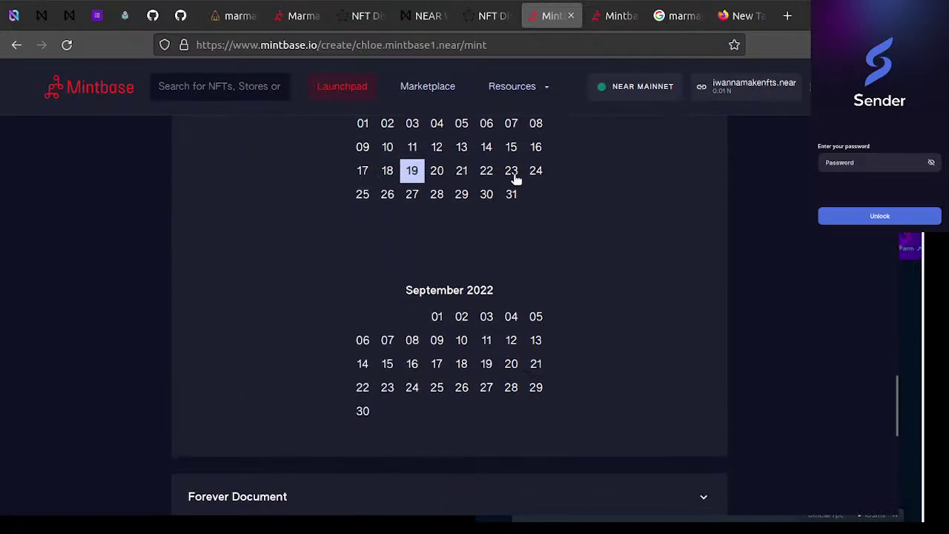
pyautogui.click(516, 174)
pyautogui.scroll(1, 480, 254)
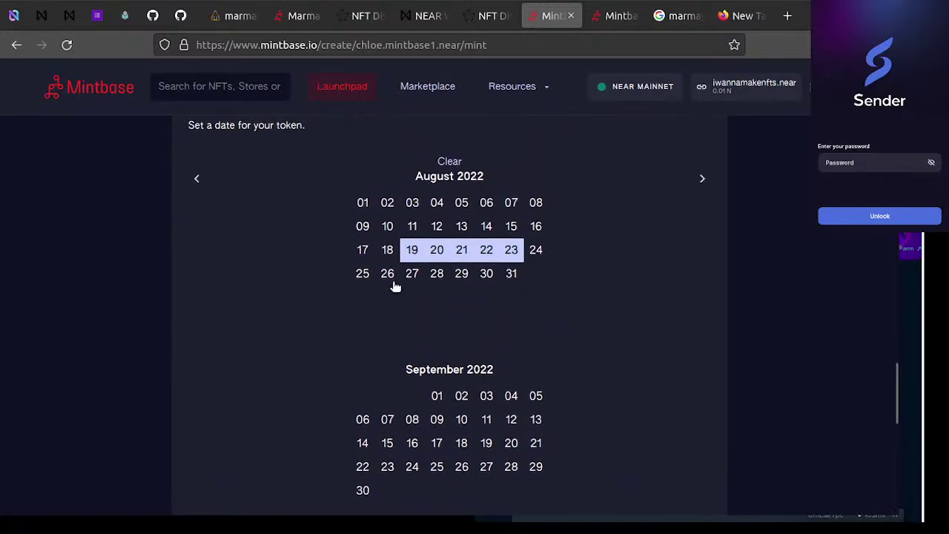
pyautogui.click(412, 252)
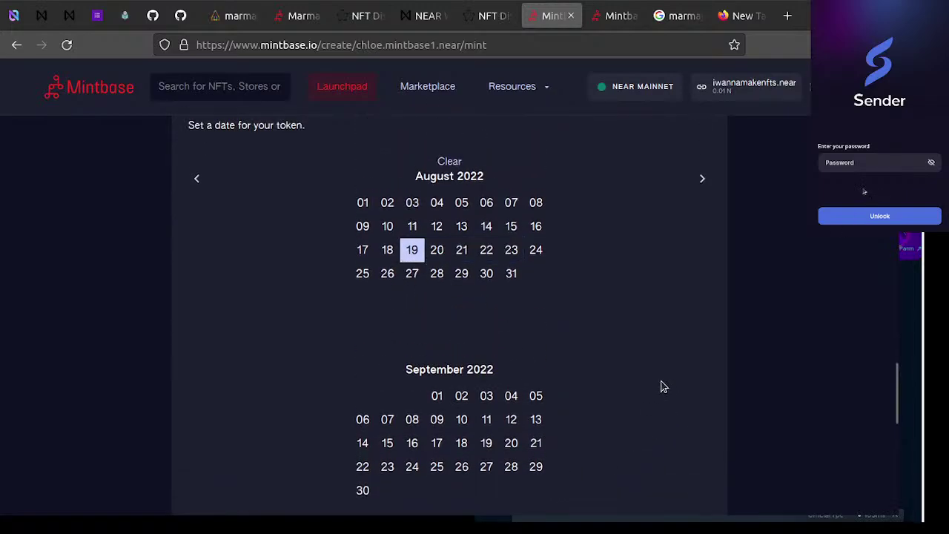
pyautogui.scroll(-3, 364, 385)
# Expand the Forever Document section and adjust its controls
pyautogui.click(322, 340)
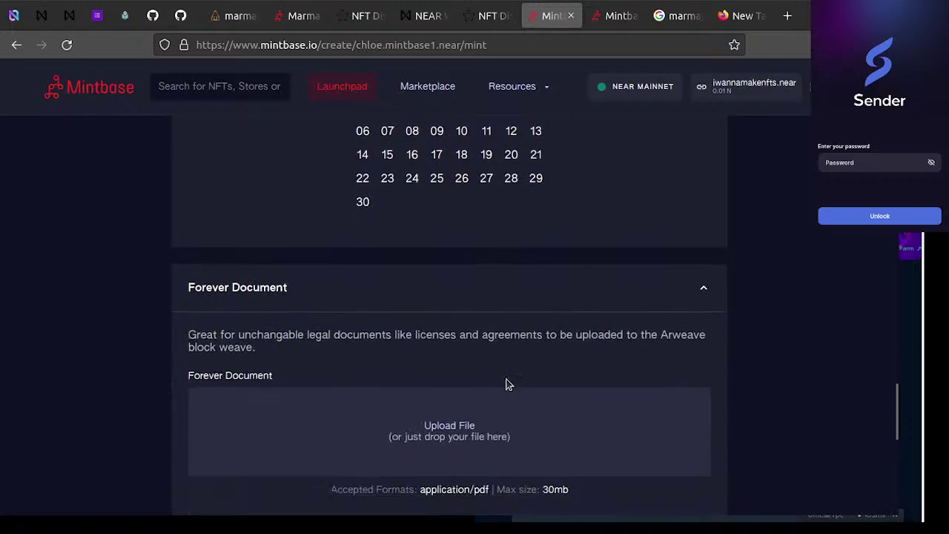
pyautogui.scroll(-2, 507, 384)
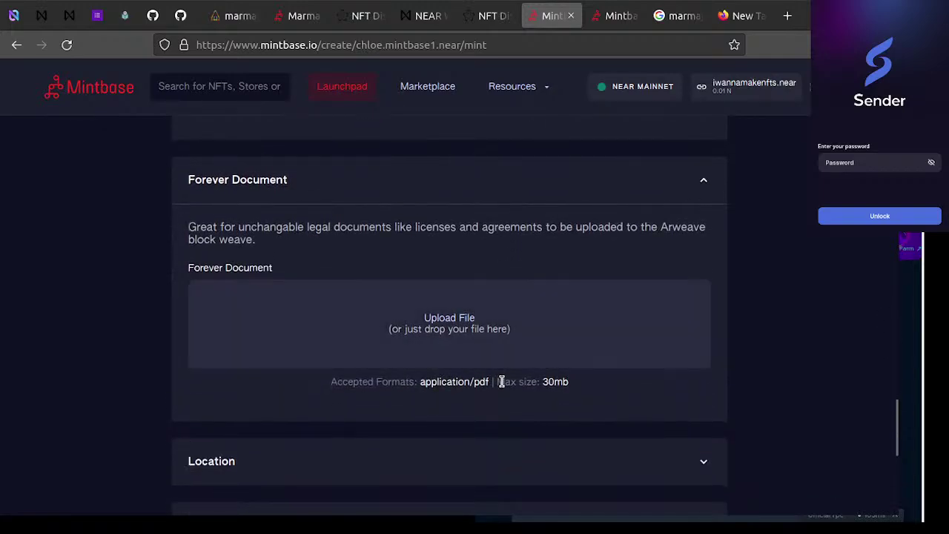
pyautogui.moveTo(501, 381); pyautogui.dragTo(458, 381)
pyautogui.moveTo(549, 381); pyautogui.dragTo(578, 384)
pyautogui.scroll(-3, 332, 283)
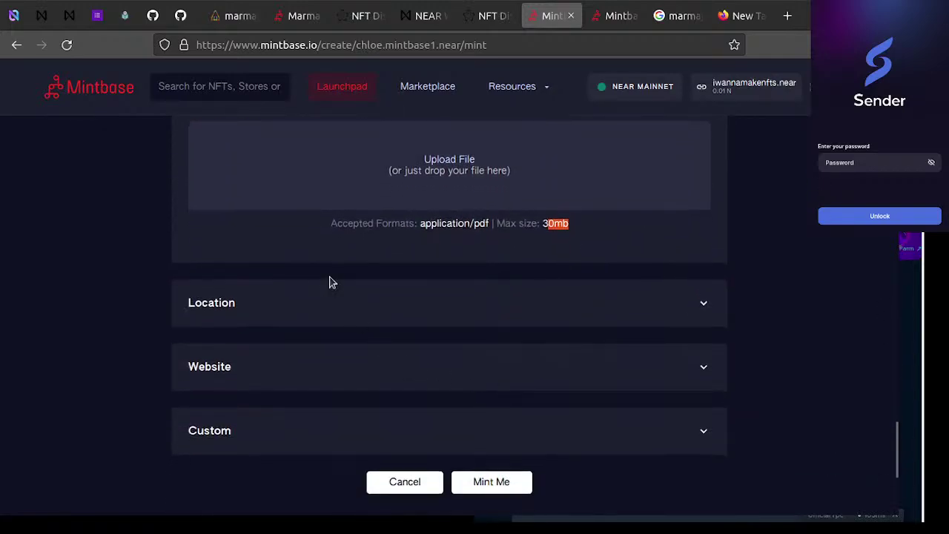
# Set the location to the Marma J Foundation place in Osbourn, Antigua and Barbuda
pyautogui.click(330, 297)
pyautogui.scroll(-2, 329, 292)
pyautogui.click(267, 219)
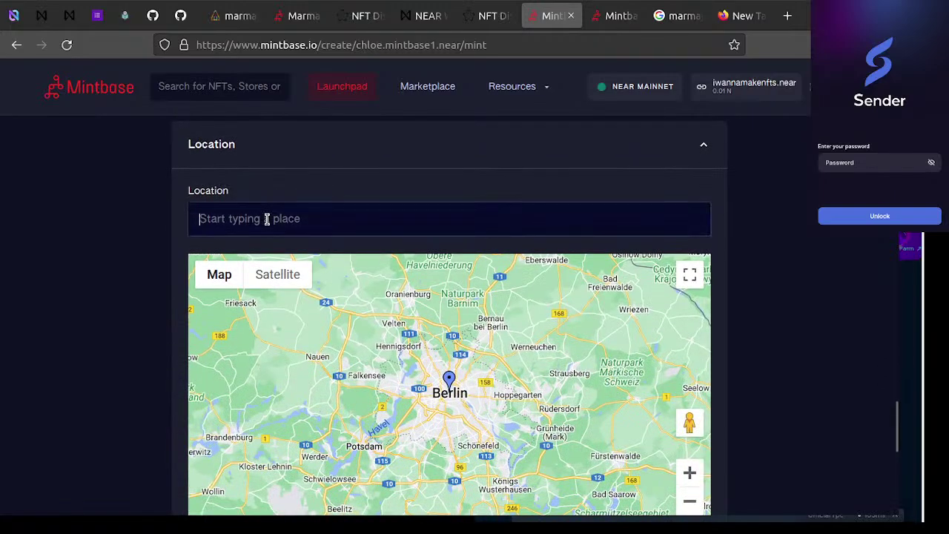
pyautogui.write('marm')
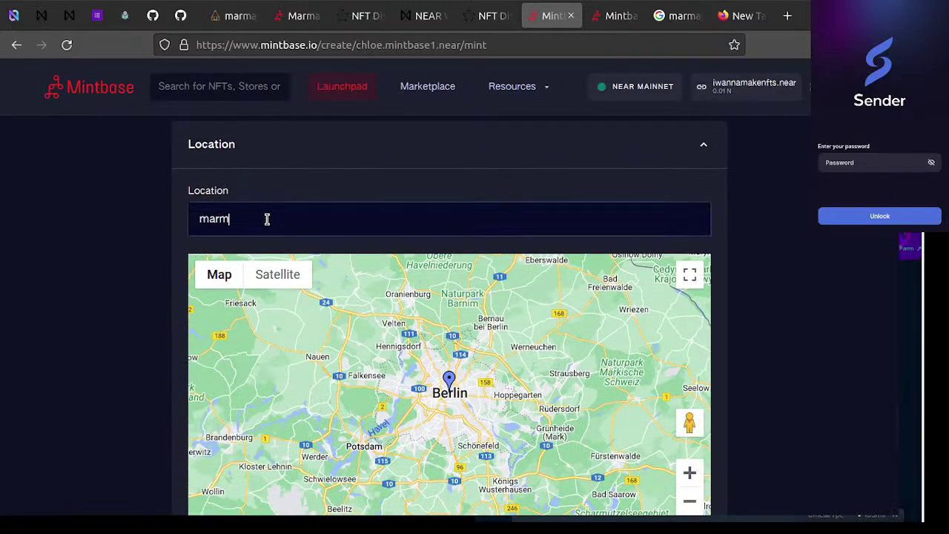
pyautogui.write('a j foundation')
pyautogui.click(377, 254)
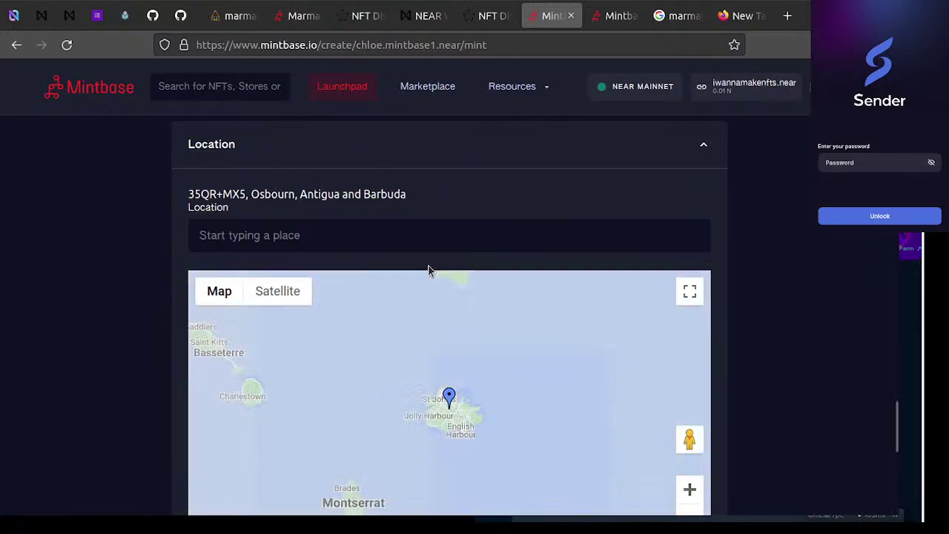
pyautogui.scroll(-2, 147, 297)
# Zoom the map in to street level on the pinned location, then back out
pyautogui.click(690, 332)
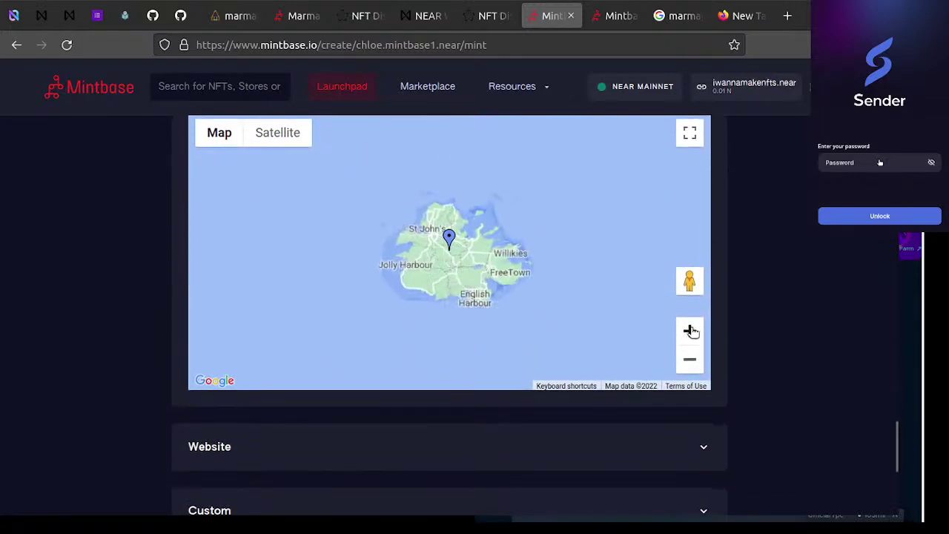
pyautogui.click(689, 332)
pyautogui.click(690, 332)
pyautogui.click(690, 331)
pyautogui.click(690, 332)
pyautogui.click(689, 331)
pyautogui.click(690, 332)
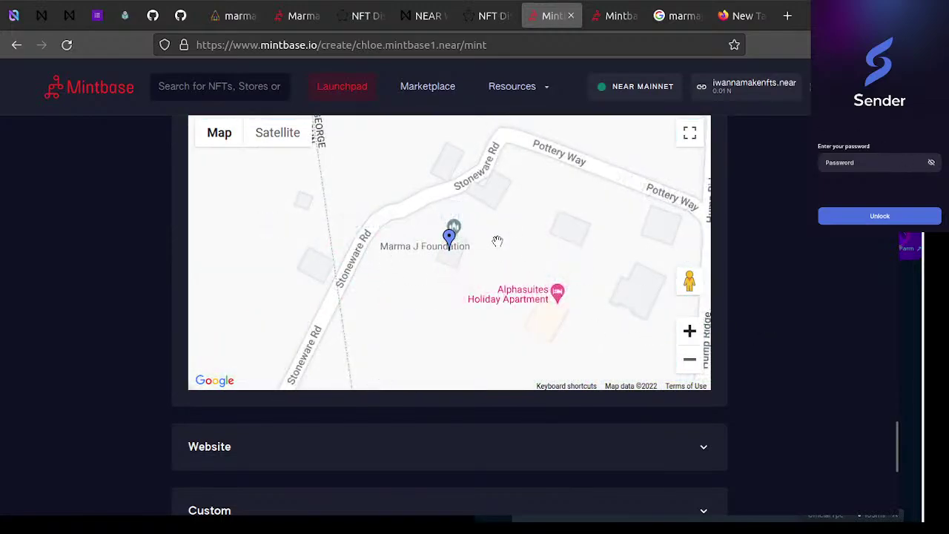
pyautogui.click(690, 363)
pyautogui.click(690, 364)
pyautogui.scroll(5, 114, 241)
pyautogui.scroll(5, 238, 240)
pyautogui.scroll(-2, 464, 218)
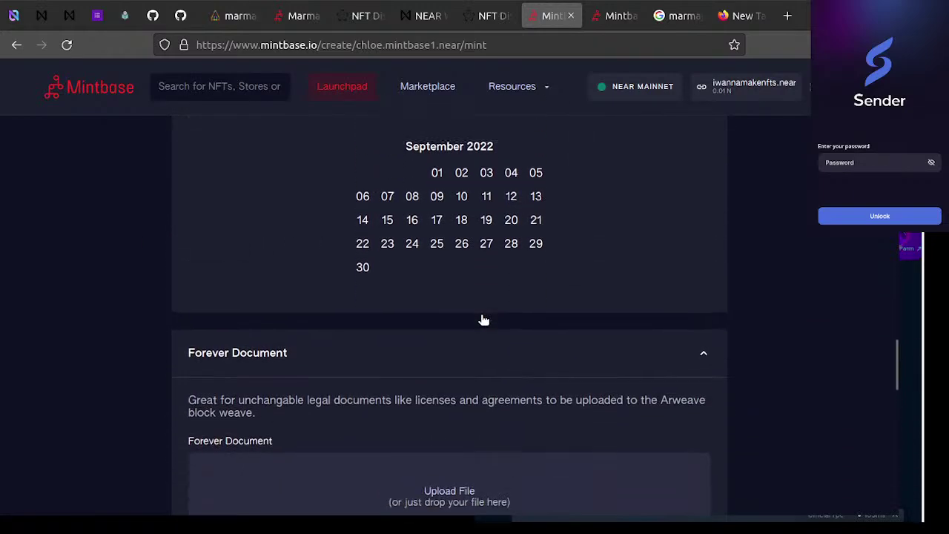
# Move the calendar to December 2022 and pick 31 December and 3 January 2023
pyautogui.scroll(5, 484, 320)
pyautogui.click(705, 339)
pyautogui.click(704, 338)
pyautogui.click(704, 339)
pyautogui.click(704, 339)
pyautogui.click(705, 339)
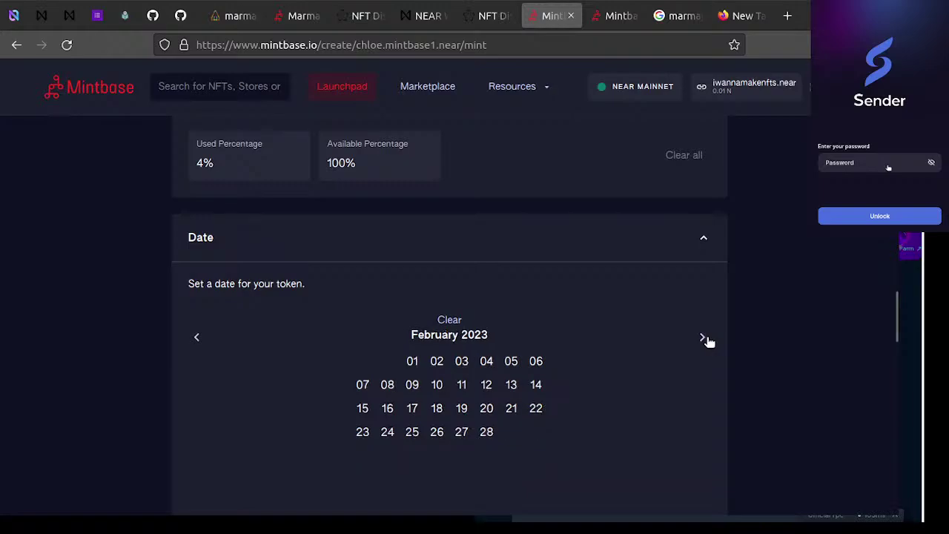
pyautogui.click(196, 339)
pyautogui.click(196, 338)
pyautogui.scroll(-1, 296, 356)
pyautogui.click(390, 378)
pyautogui.scroll(-2, 519, 382)
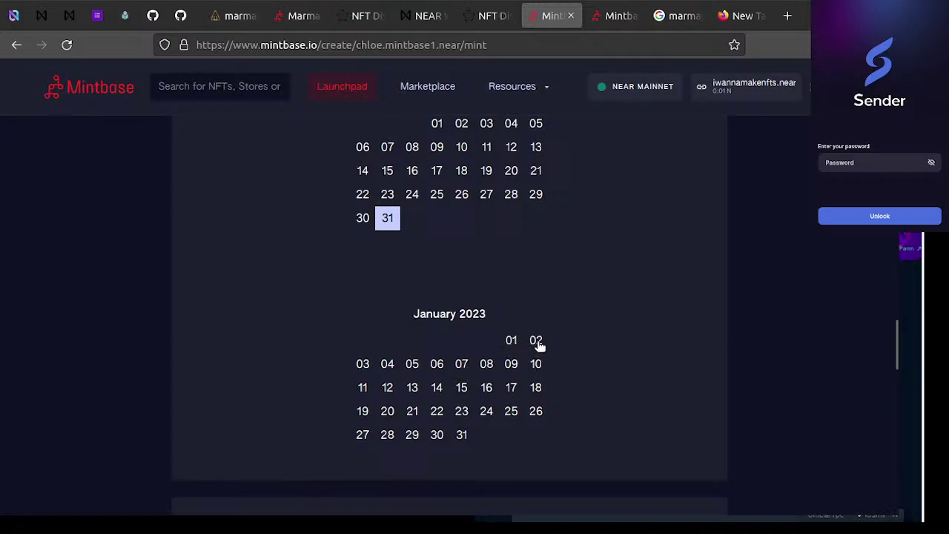
pyautogui.click(365, 366)
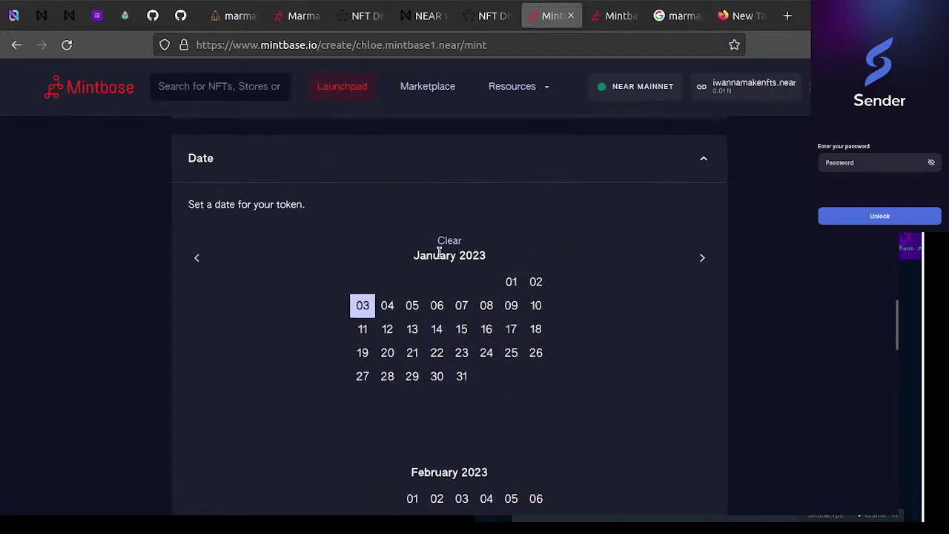
pyautogui.scroll(2, 297, 304)
# Redo the date range so it starts 31 December 2022 and ends 3 January 2023
pyautogui.click(196, 414)
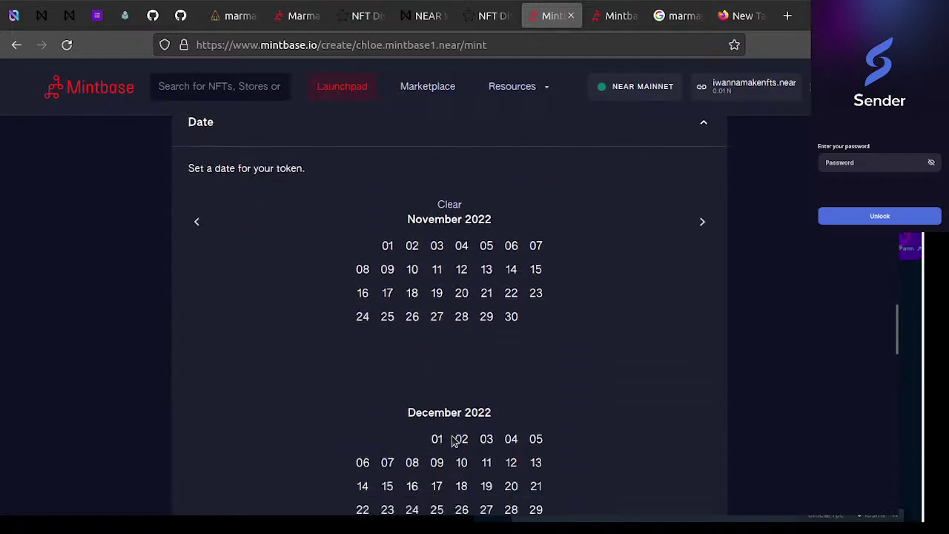
pyautogui.scroll(-2, 454, 441)
pyautogui.click(388, 410)
pyautogui.scroll(-1, 483, 403)
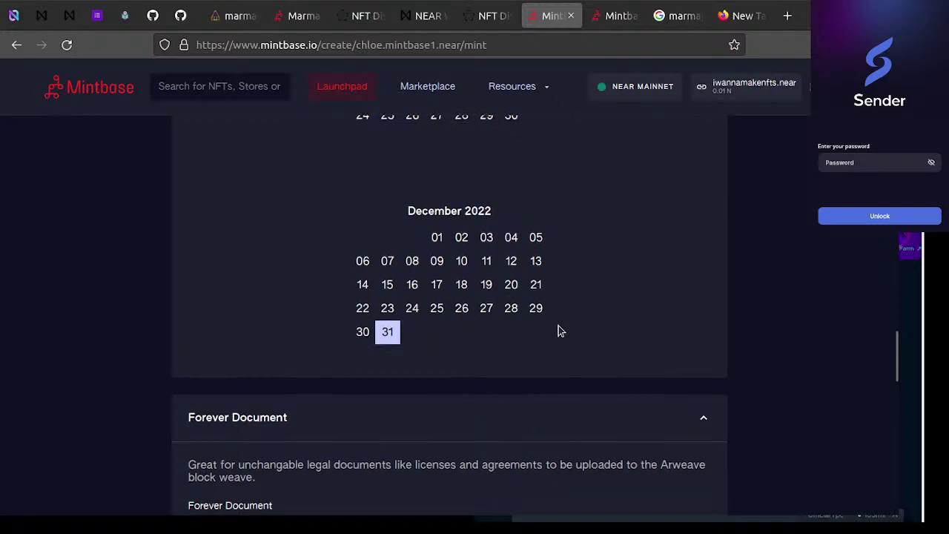
pyautogui.scroll(3, 558, 331)
pyautogui.click(702, 259)
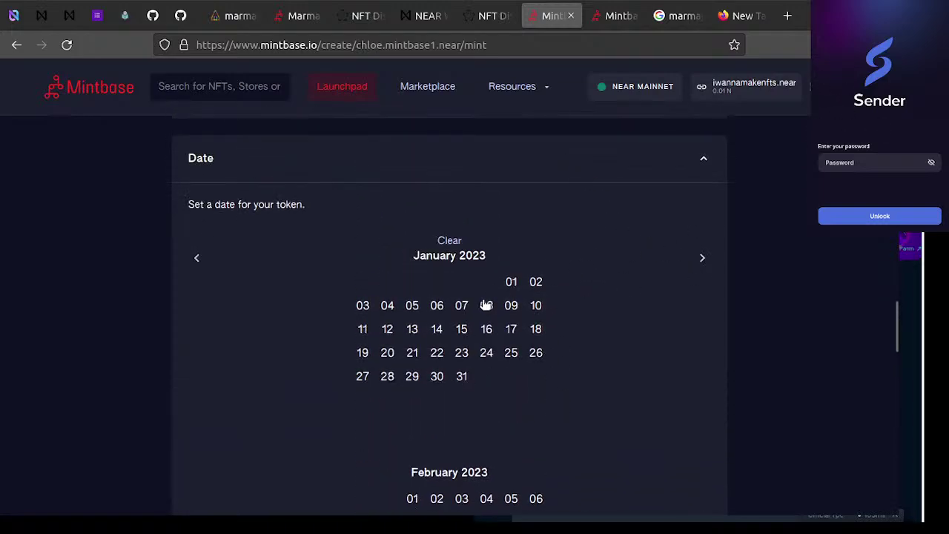
pyautogui.scroll(-1, 485, 305)
pyautogui.click(363, 227)
pyautogui.scroll(2, 520, 296)
pyautogui.scroll(-7, 495, 338)
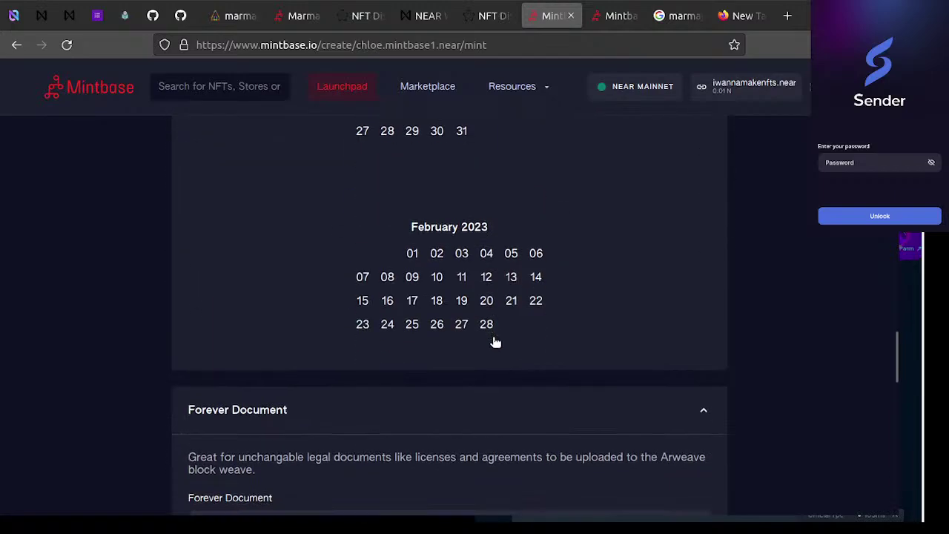
pyautogui.scroll(5, 420, 349)
pyautogui.scroll(-7, 413, 339)
pyautogui.scroll(12, 327, 312)
# Append '- we gunna part' to the token's description
pyautogui.click(374, 378)
pyautogui.write('- we gunna party hardy')
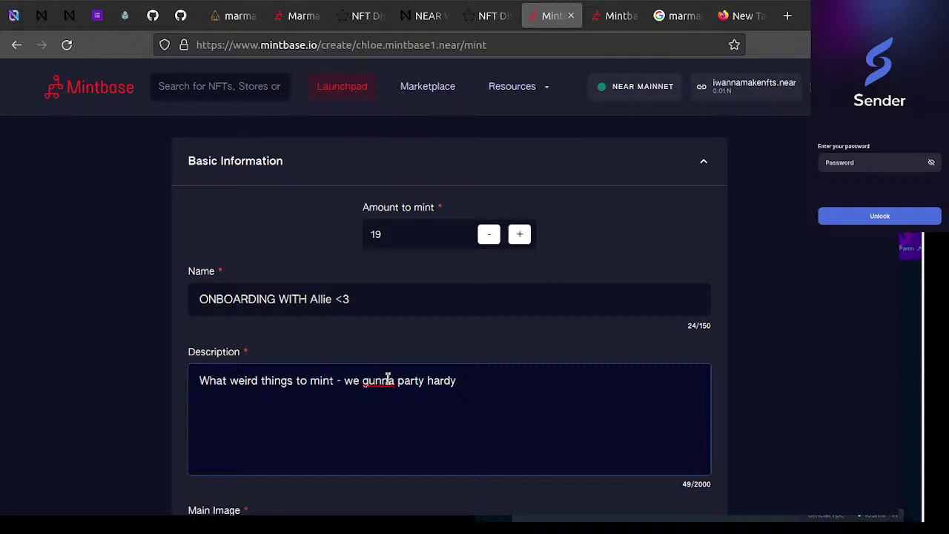
pyautogui.scroll(-12, 449, 358)
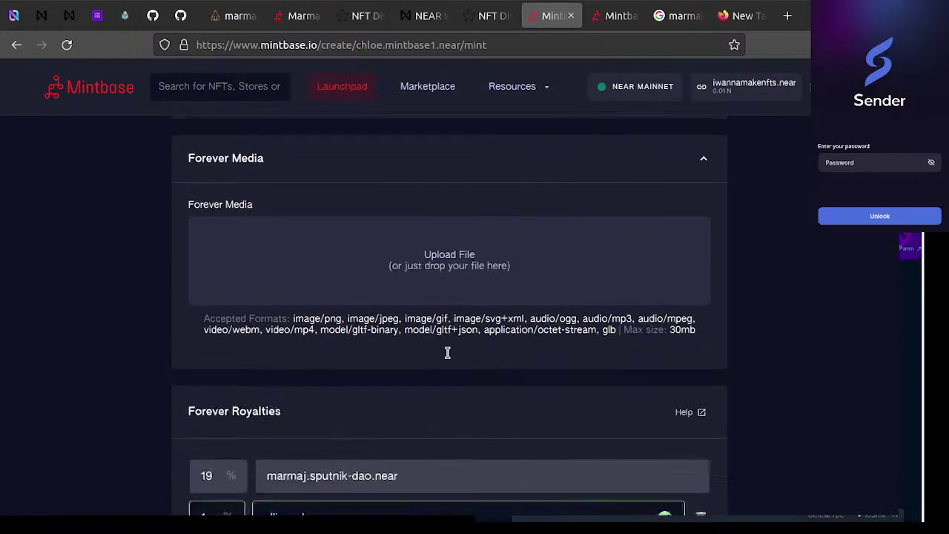
pyautogui.scroll(-12, 441, 507)
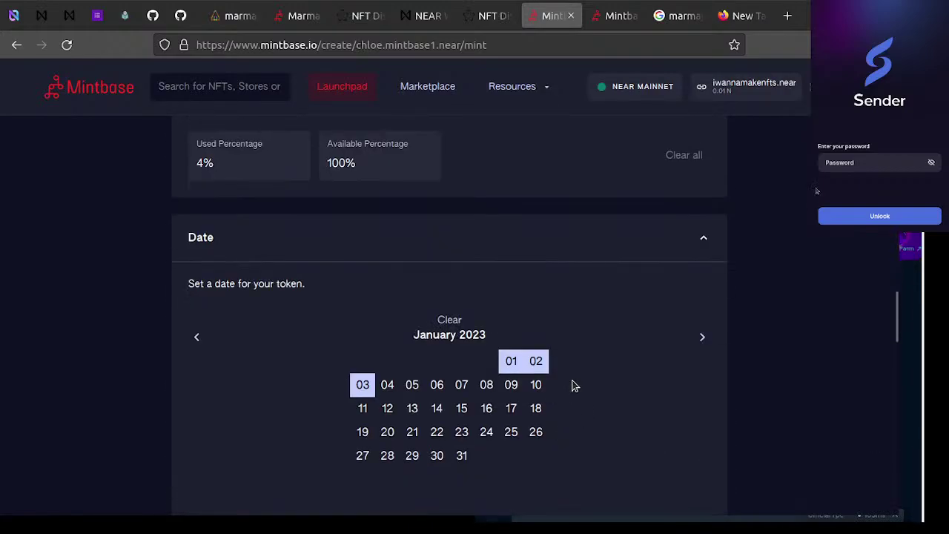
pyautogui.scroll(-1, 324, 218)
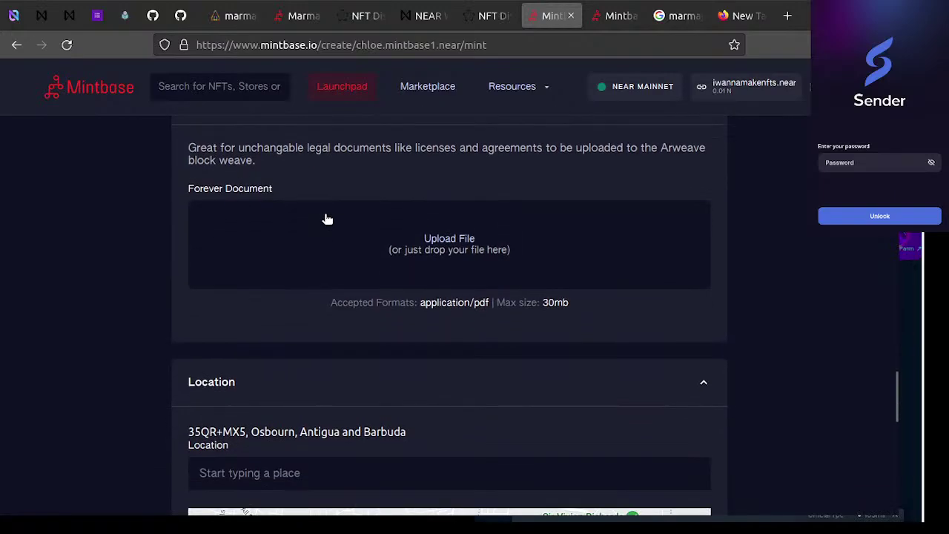
pyautogui.scroll(-7, 509, 263)
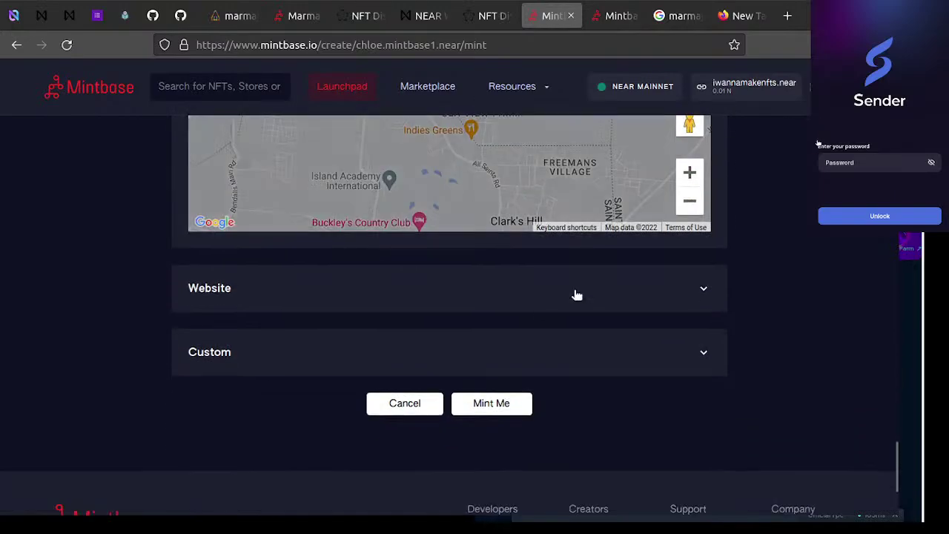
pyautogui.click(413, 297)
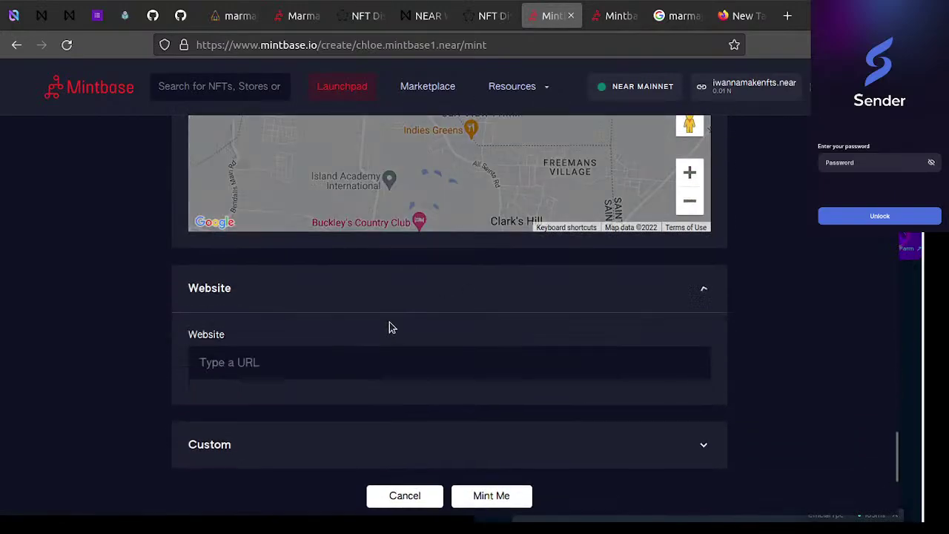
pyautogui.click(325, 362)
pyautogui.write('mar')
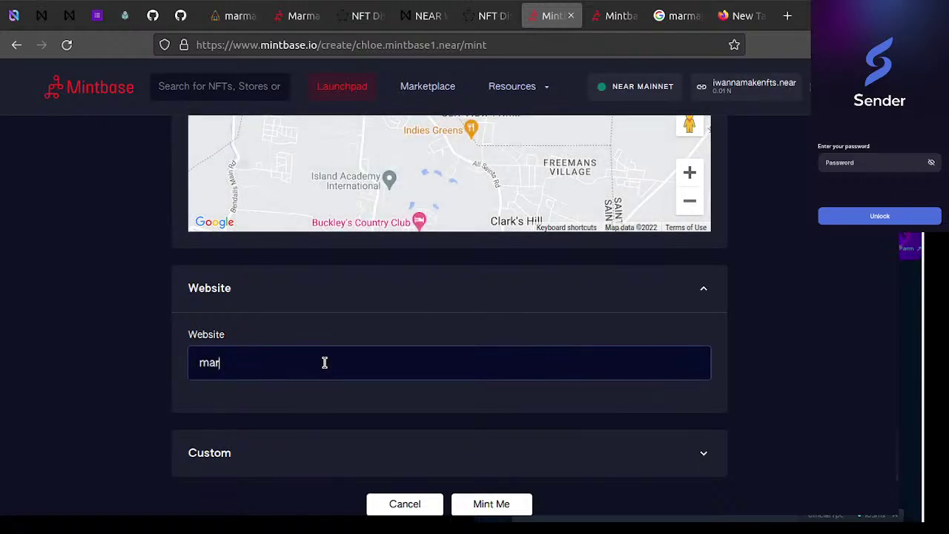
pyautogui.write('maj.org/events')
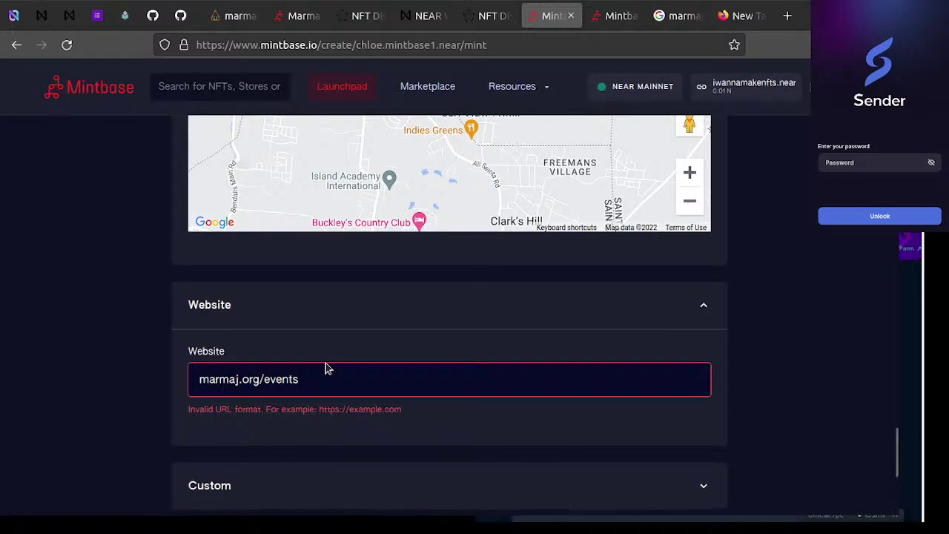
pyautogui.click(201, 380)
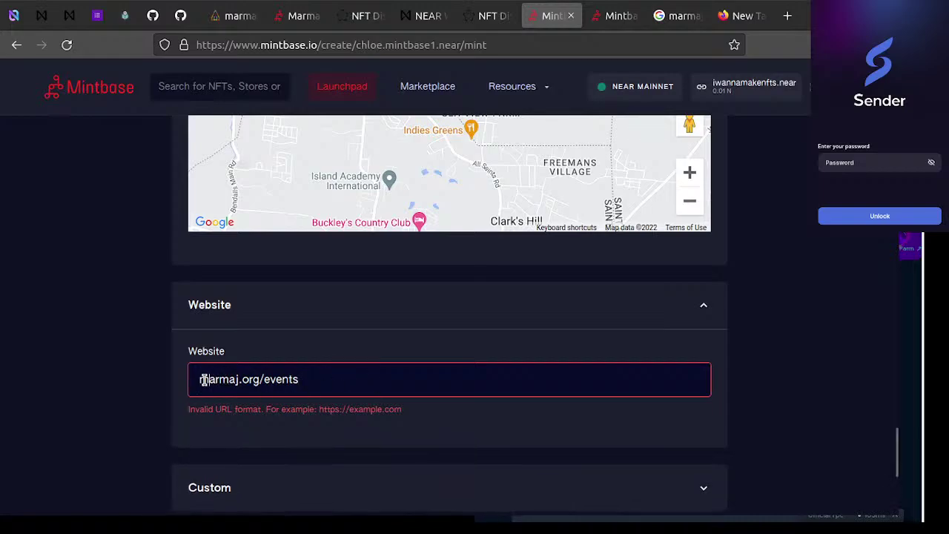
pyautogui.write('http')
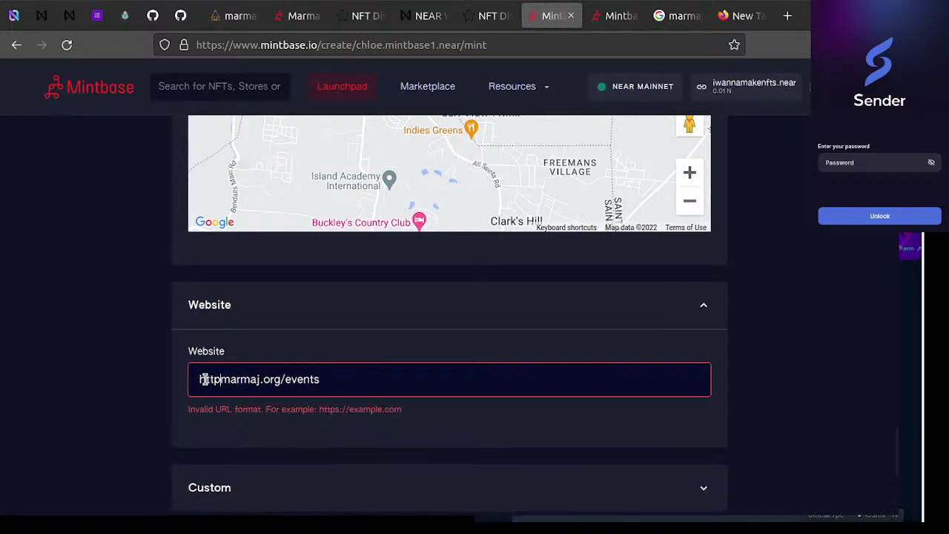
pyautogui.write('s://')
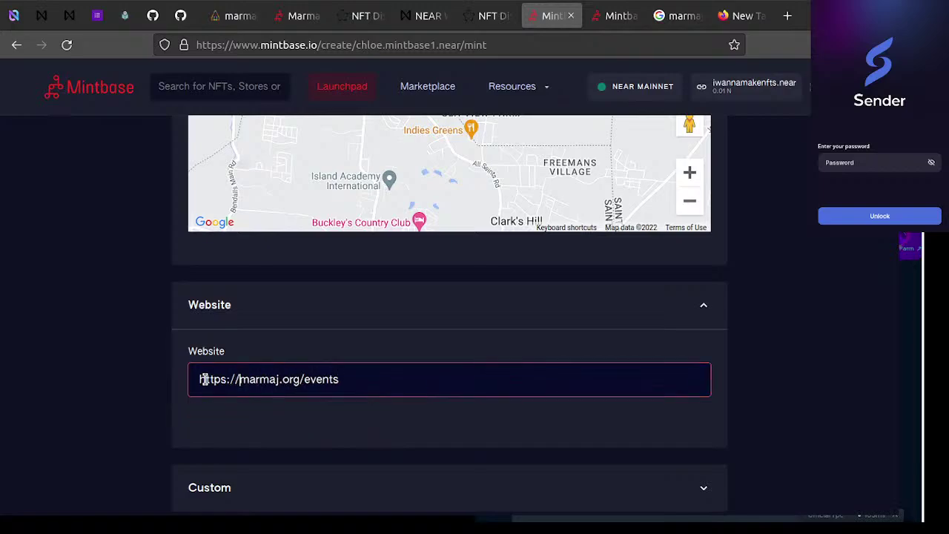
pyautogui.scroll(-3, 411, 382)
pyautogui.click(381, 328)
pyautogui.scroll(-3, 314, 392)
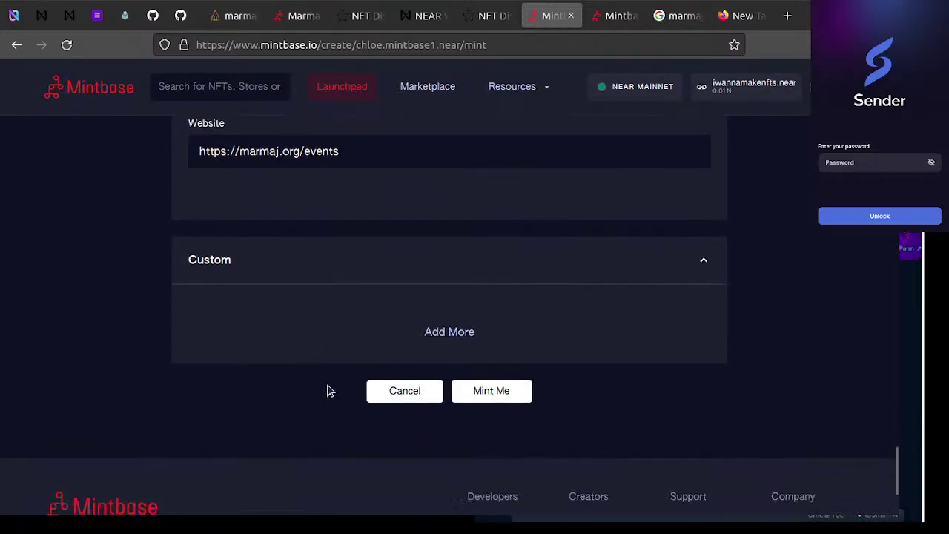
# Add two attribute rows: 'what is w' = 'I can' and 'really?' = 'yes, I am terruible AT IT'
pyautogui.click(458, 249)
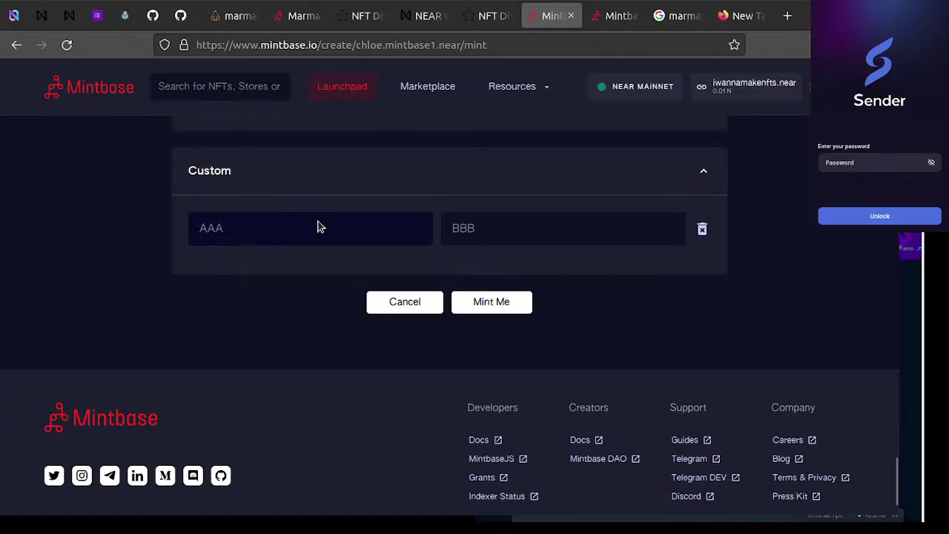
pyautogui.click(285, 233)
pyautogui.write('what is whts?')
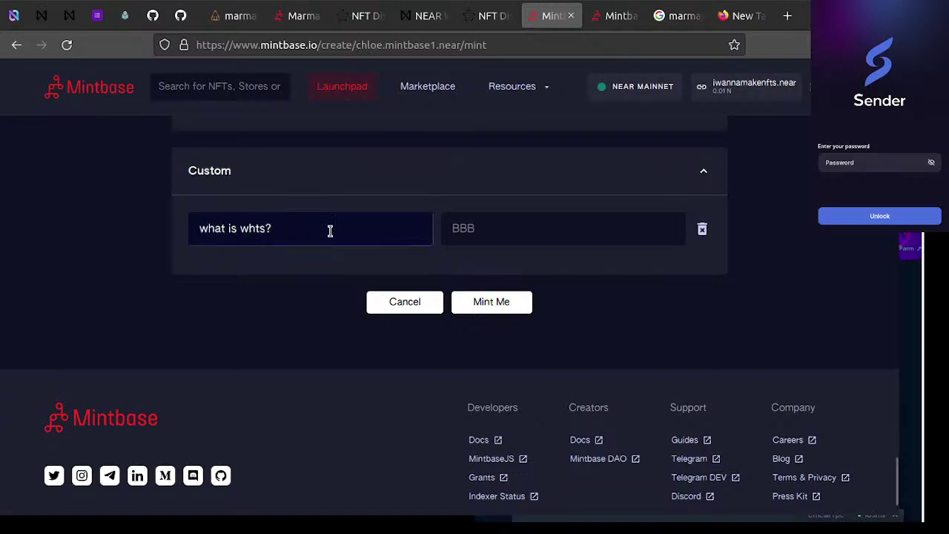
pyautogui.click(476, 222)
pyautogui.write("I can't spell")
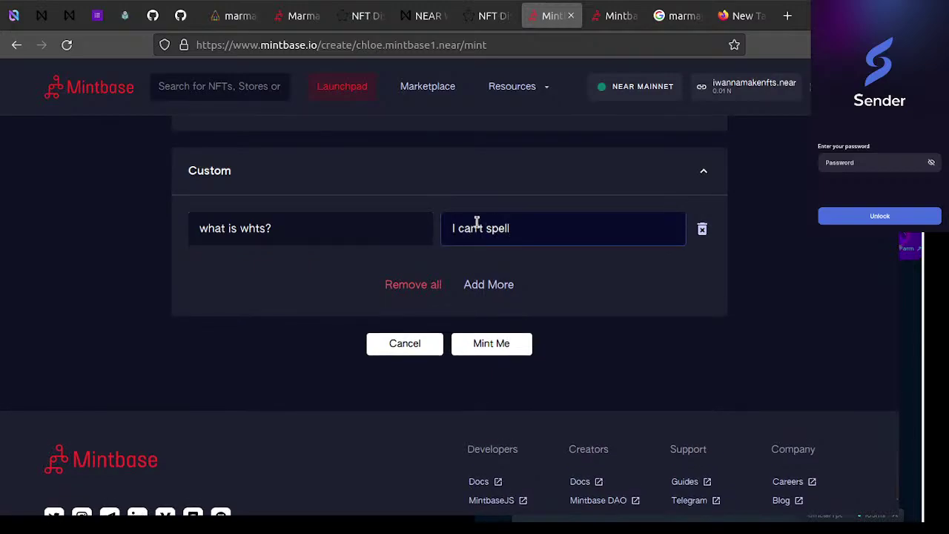
pyautogui.click(467, 286)
pyautogui.click(277, 273)
pyautogui.write('really?')
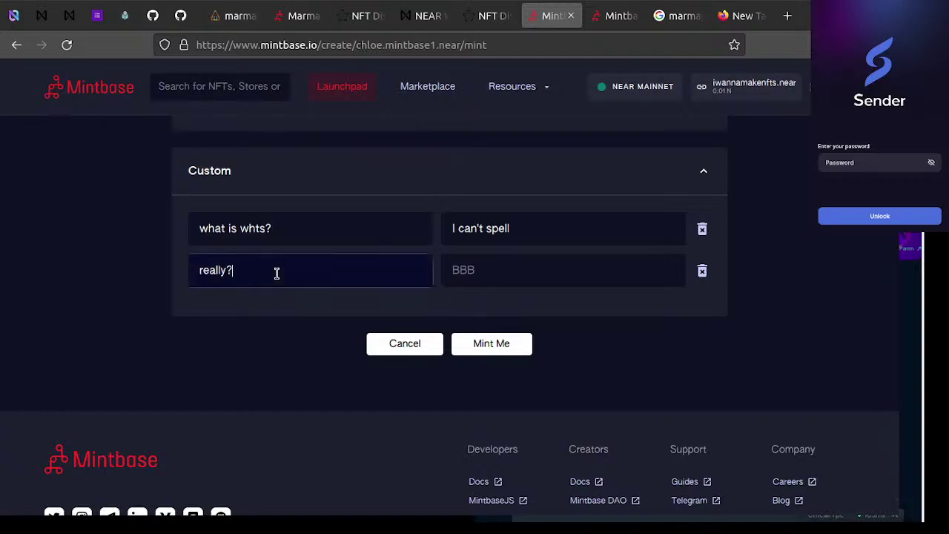
pyautogui.click(487, 271)
pyautogui.write('yes, I am terruible AT IT')
pyautogui.press('Tab')
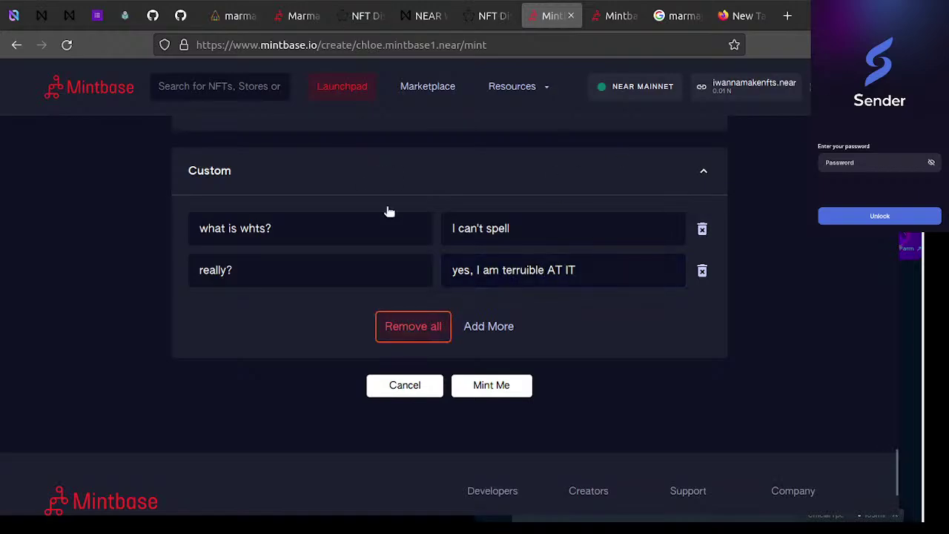
# Add a third attribute with key 'ticket' and value 'marmajcon'
pyautogui.click(480, 321)
pyautogui.click(320, 311)
pyautogui.write('ticket')
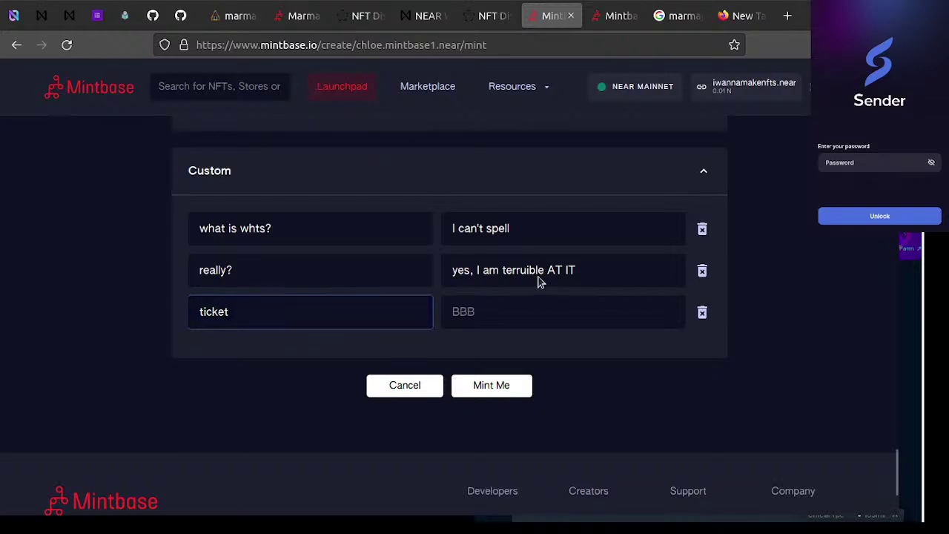
pyautogui.click(484, 314)
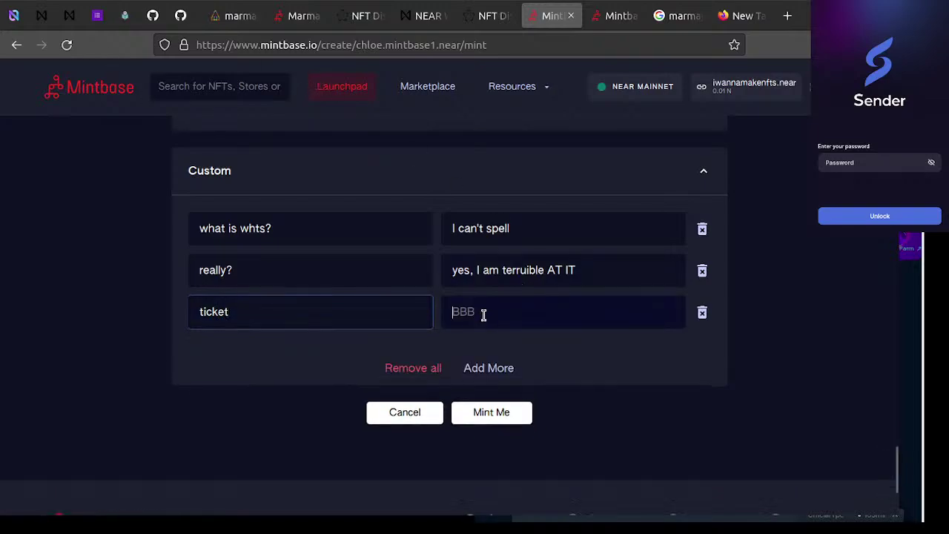
pyautogui.write('marmajcon')
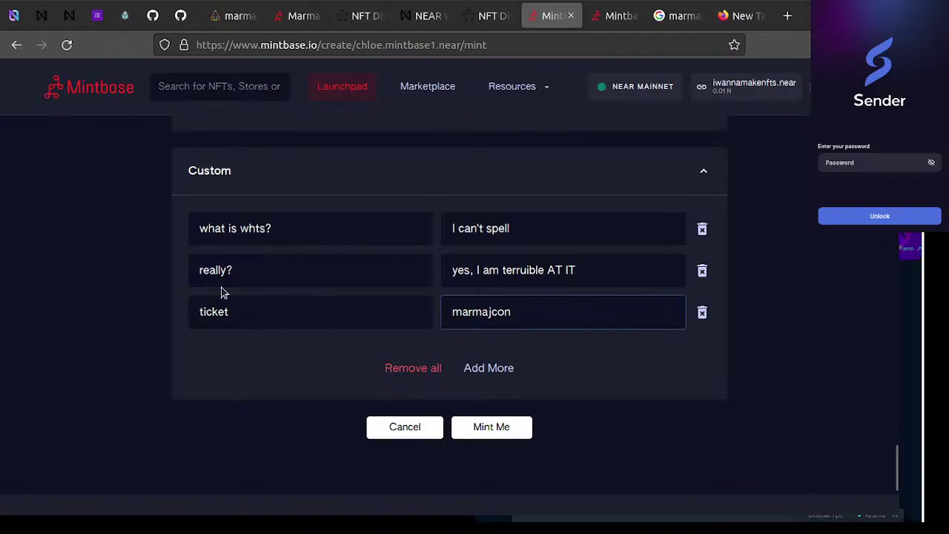
pyautogui.click(241, 313)
pyautogui.moveTo(183, 316); pyautogui.dragTo(334, 361)
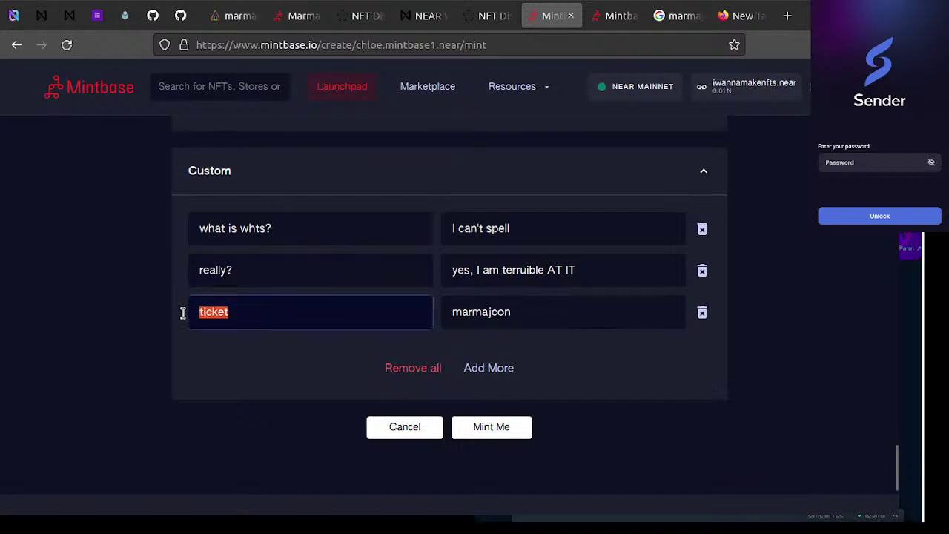
pyautogui.moveTo(521, 311); pyautogui.dragTo(448, 313)
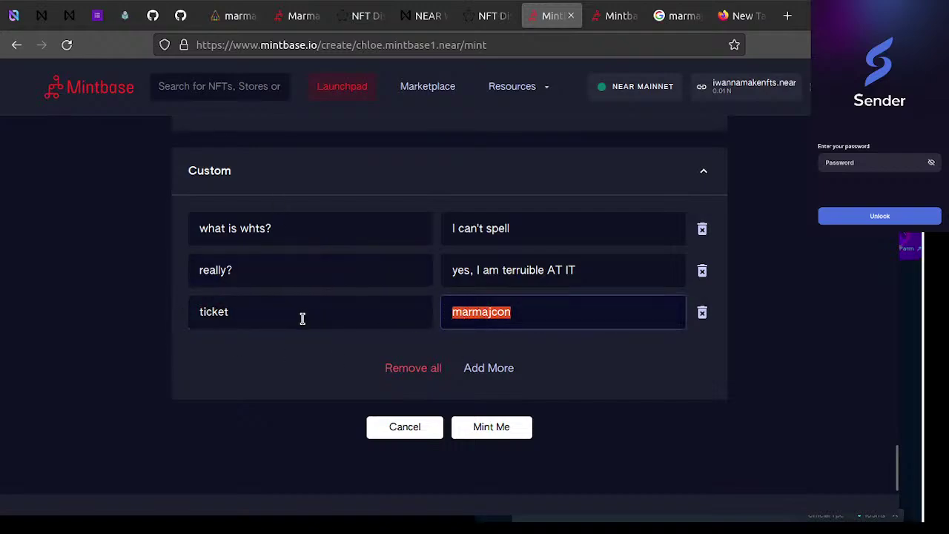
pyautogui.click(275, 311)
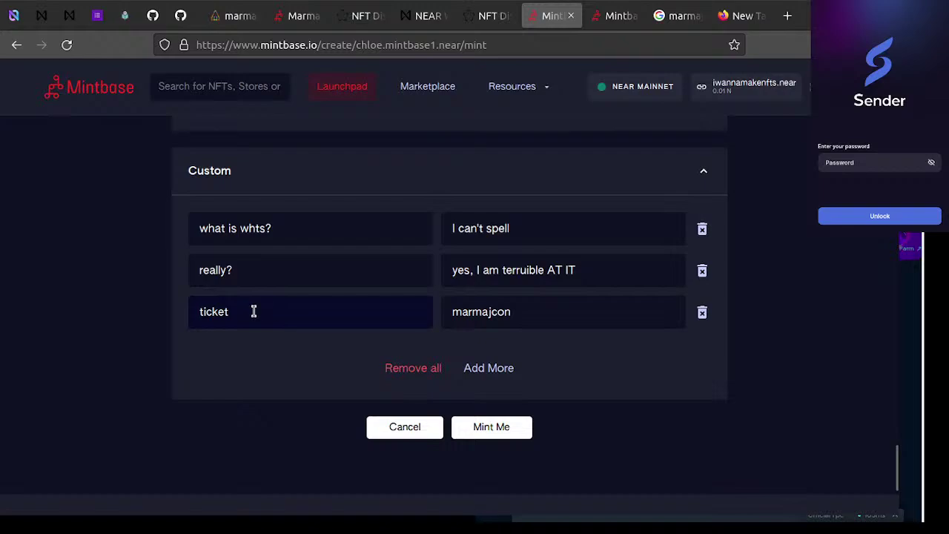
pyautogui.moveTo(245, 315); pyautogui.dragTo(195, 307)
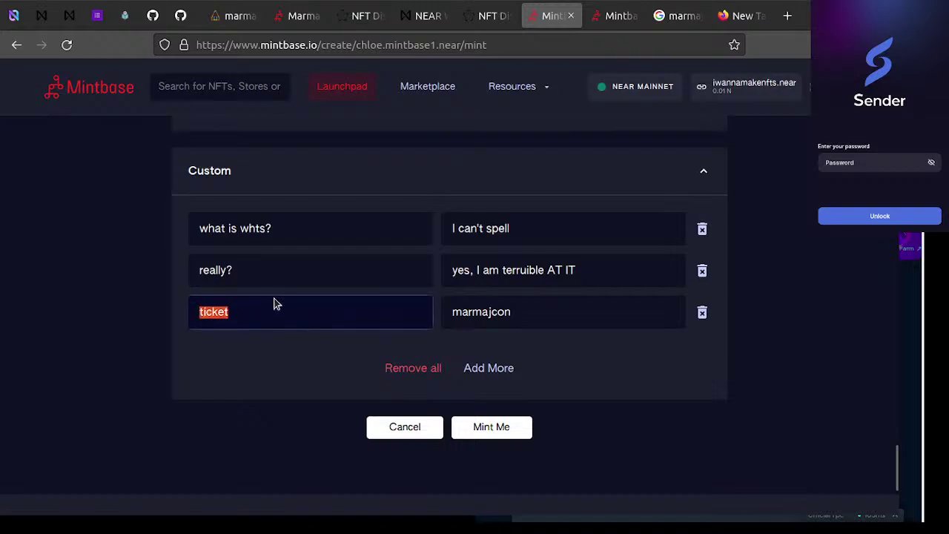
pyautogui.moveTo(522, 311); pyautogui.dragTo(437, 312)
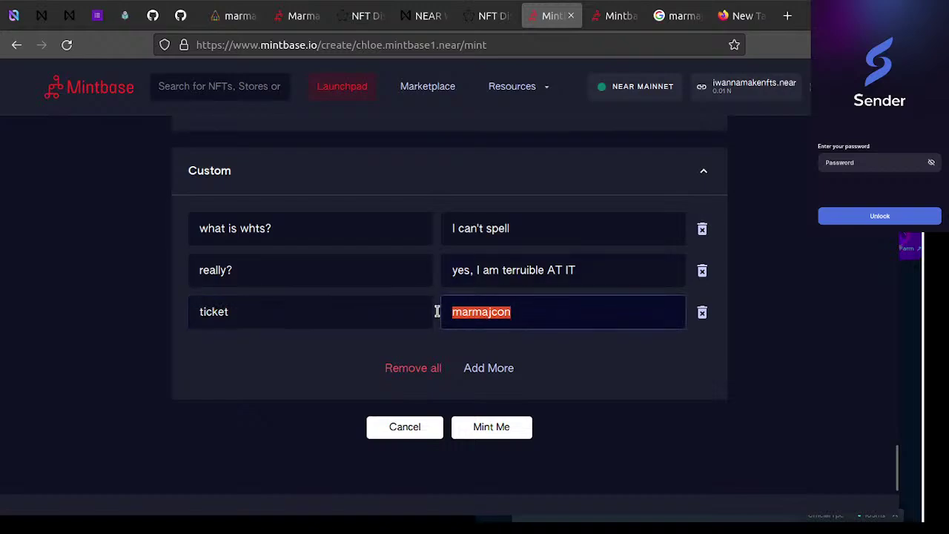
# Add a 'charity' attribute with value 'feed the snakes in the actict', plus an empty row
pyautogui.click(489, 368)
pyautogui.click(264, 349)
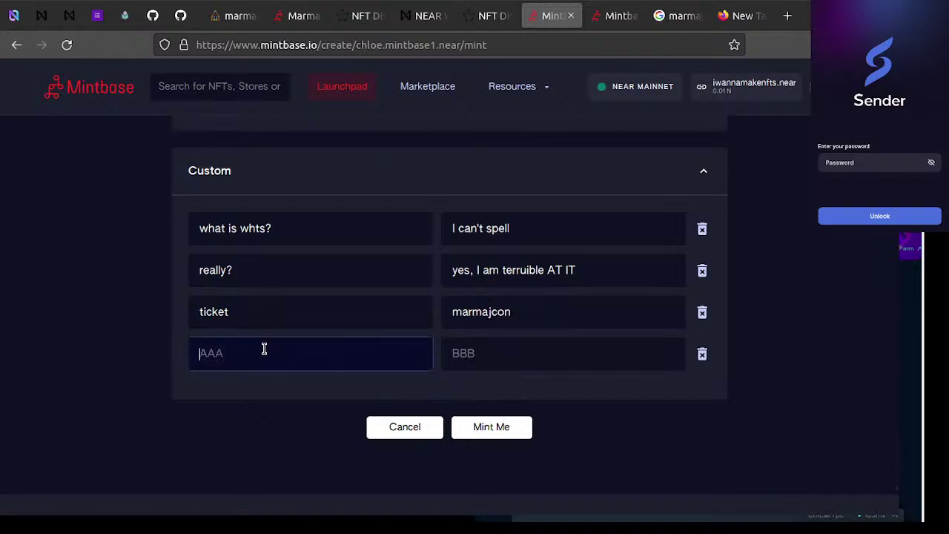
pyautogui.write('charity')
pyautogui.click(473, 352)
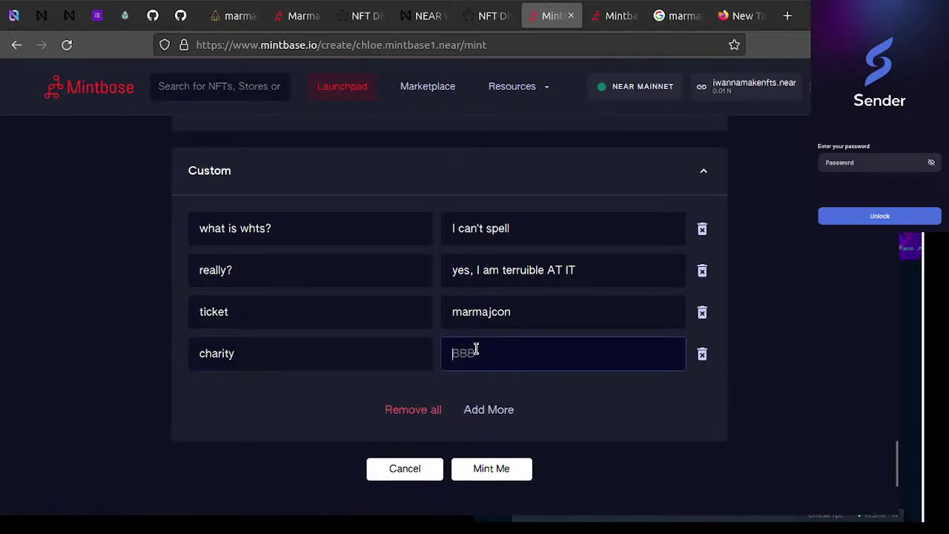
pyautogui.write('feed the s')
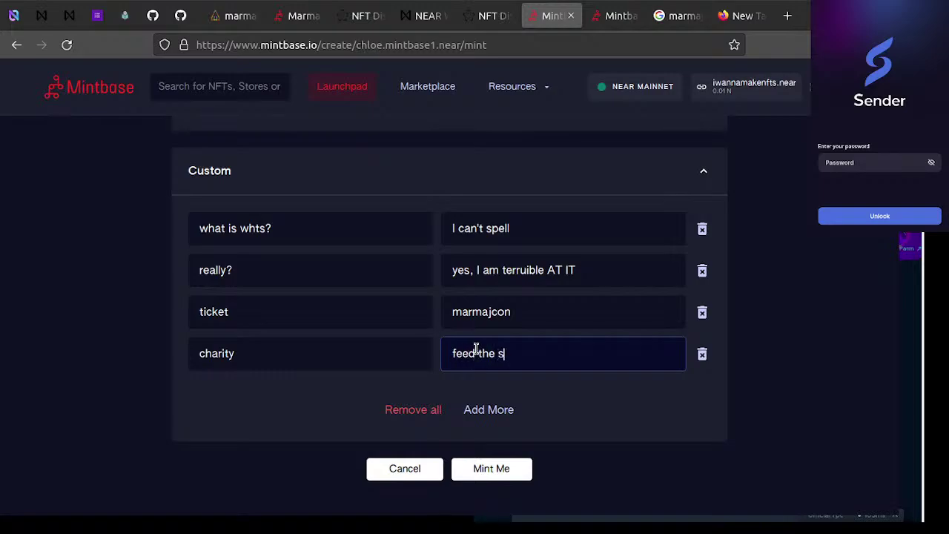
pyautogui.write('nakes in the actict')
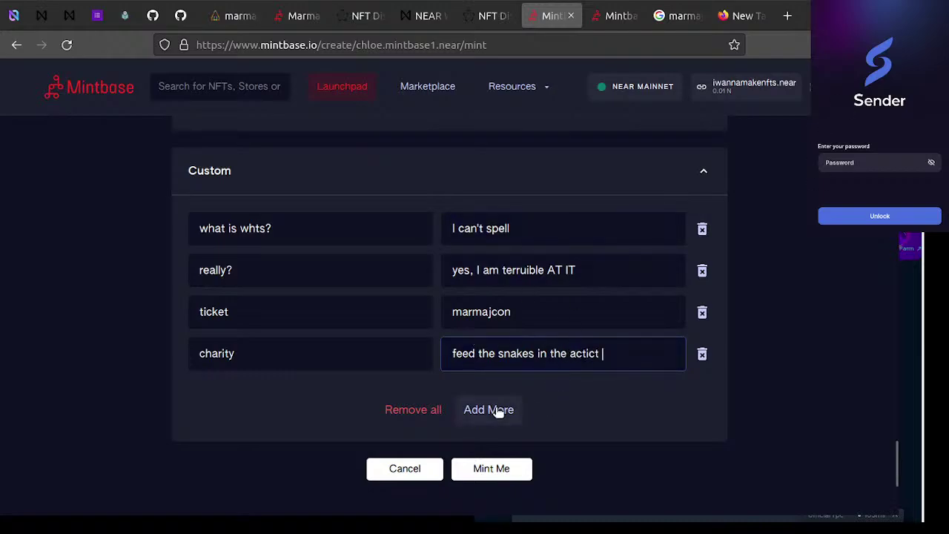
pyautogui.click(501, 413)
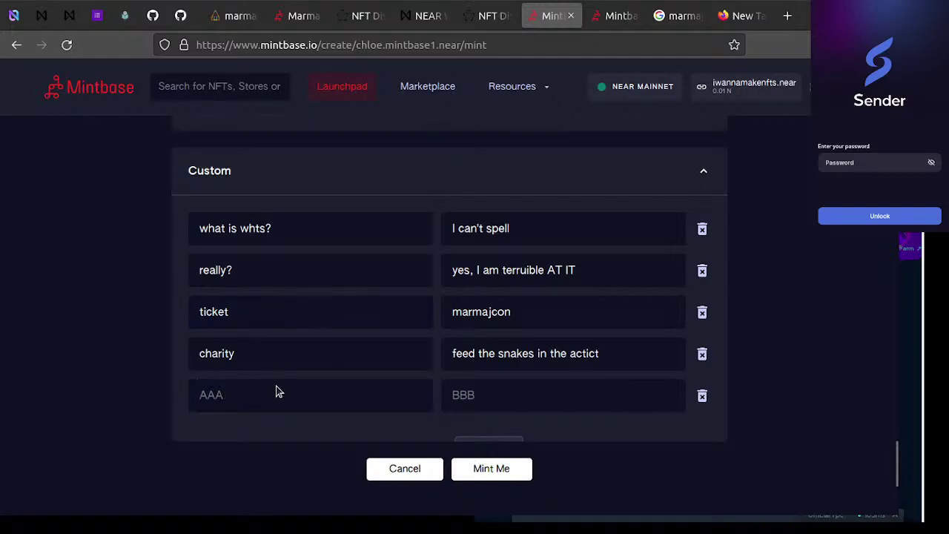
# Select and review the ticket and charity keys and values
pyautogui.moveTo(222, 311); pyautogui.dragTo(180, 312)
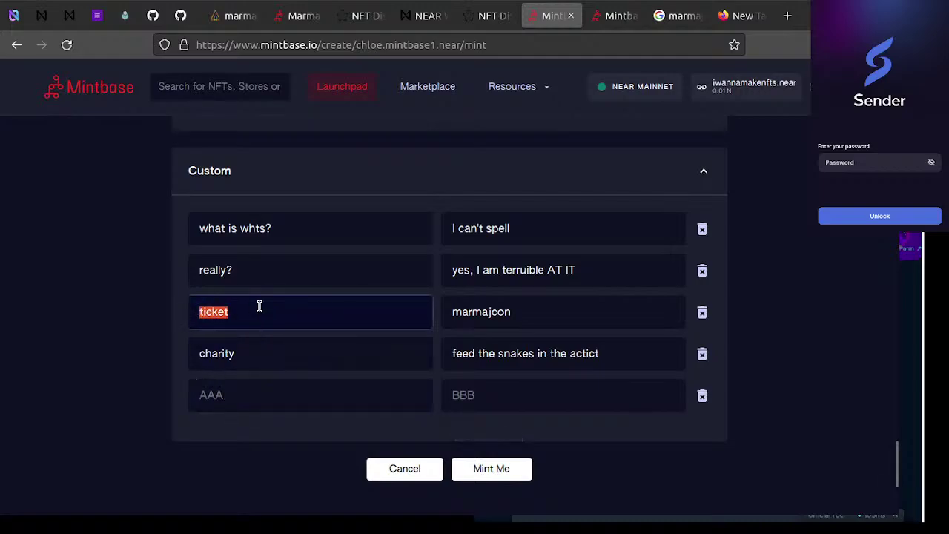
pyautogui.moveTo(519, 312); pyautogui.dragTo(440, 311)
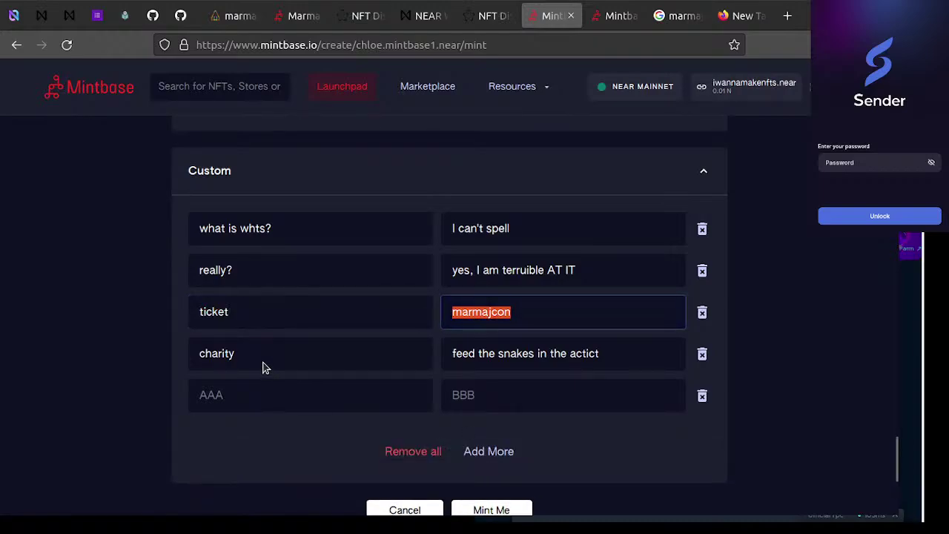
pyautogui.moveTo(265, 368); pyautogui.dragTo(197, 358)
pyautogui.moveTo(626, 353); pyautogui.dragTo(431, 343)
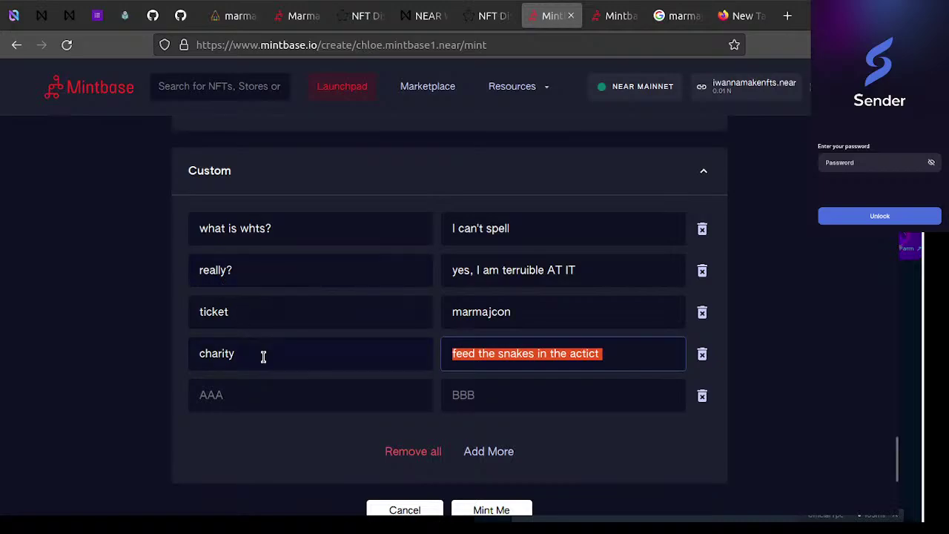
pyautogui.moveTo(263, 358); pyautogui.dragTo(191, 352)
pyautogui.click(593, 369)
pyautogui.click(282, 353)
pyautogui.doubleClick(282, 353)
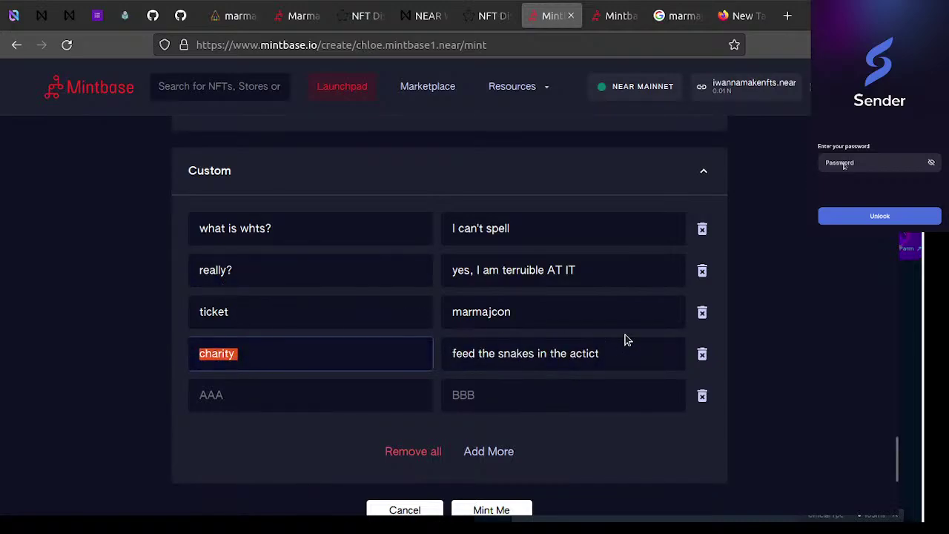
pyautogui.scroll(15, 445, 313)
pyautogui.scroll(10, 357, 250)
pyautogui.scroll(-20, 466, 304)
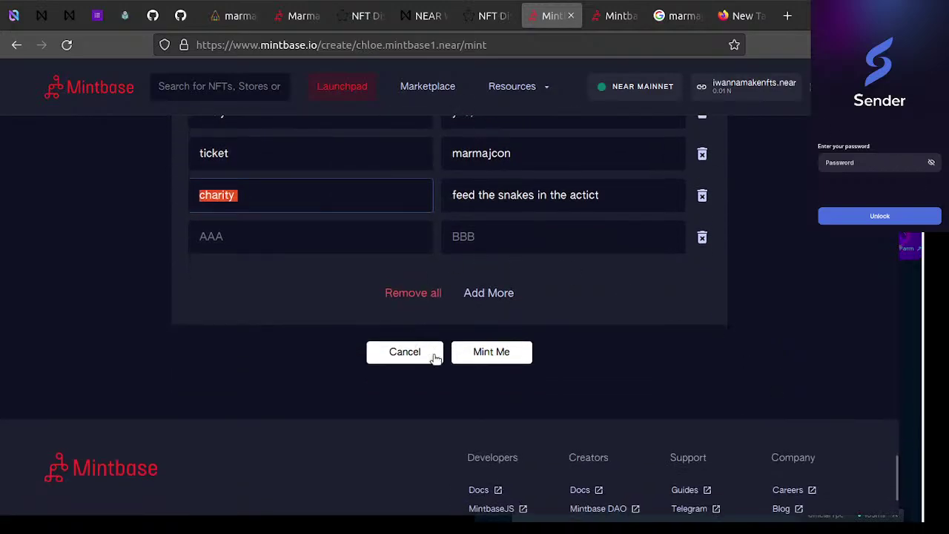
# Mint the NFT, bringing up NEAR Wallet's approval page with its insufficient-NEAR warning, then reload it
pyautogui.click(511, 352)
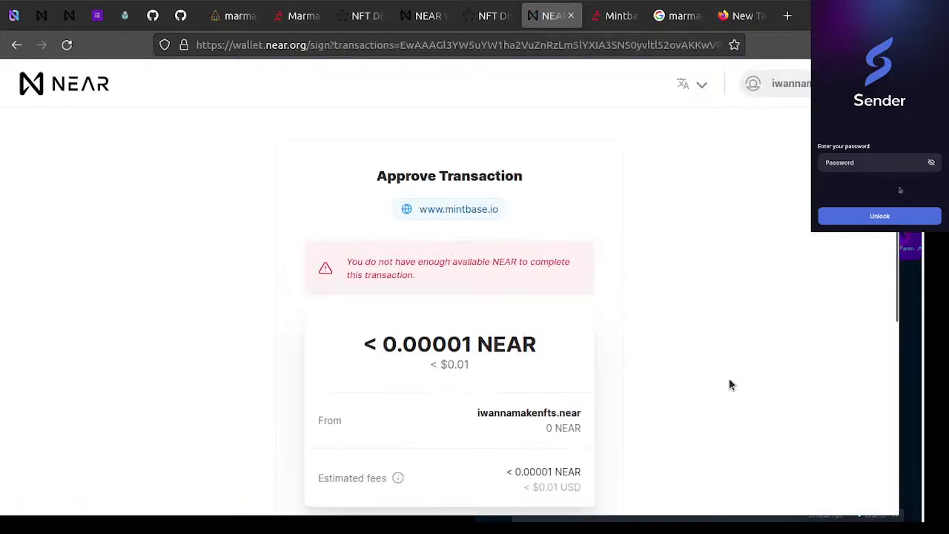
pyautogui.scroll(-3, 588, 424)
pyautogui.scroll(3, 496, 325)
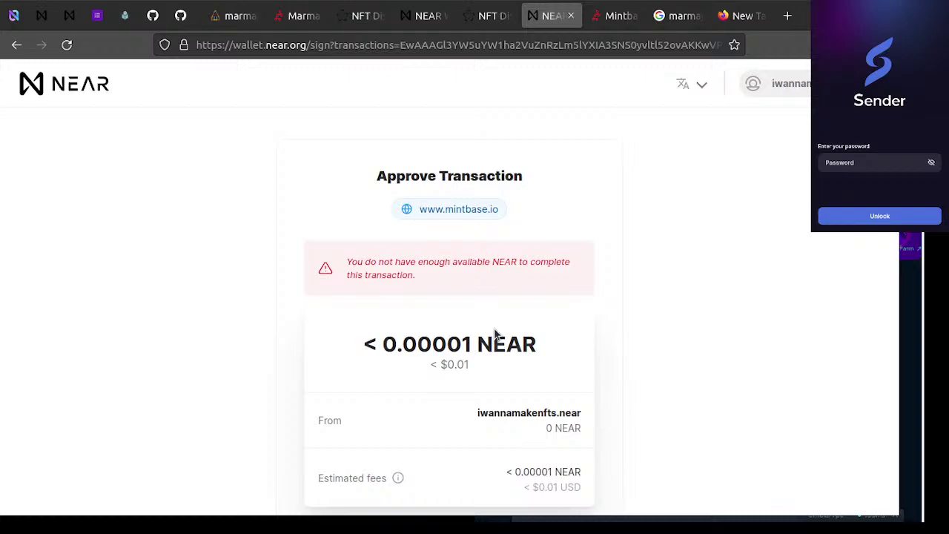
pyautogui.click(66, 44)
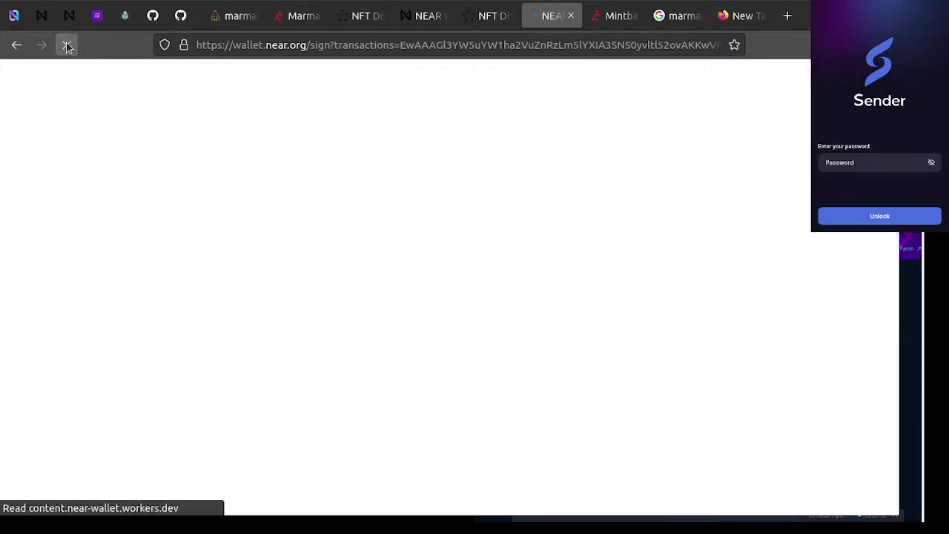
# Highlight the charge amount and the 0.05607 NEAR balance on the reloaded approval page
pyautogui.moveTo(525, 276); pyautogui.dragTo(373, 265)
pyautogui.click(352, 271)
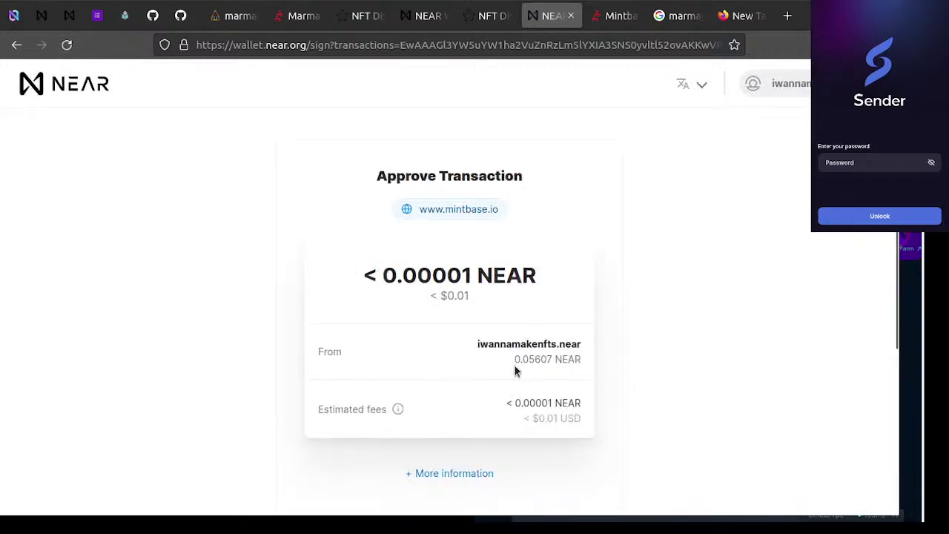
pyautogui.moveTo(532, 356); pyautogui.dragTo(579, 356)
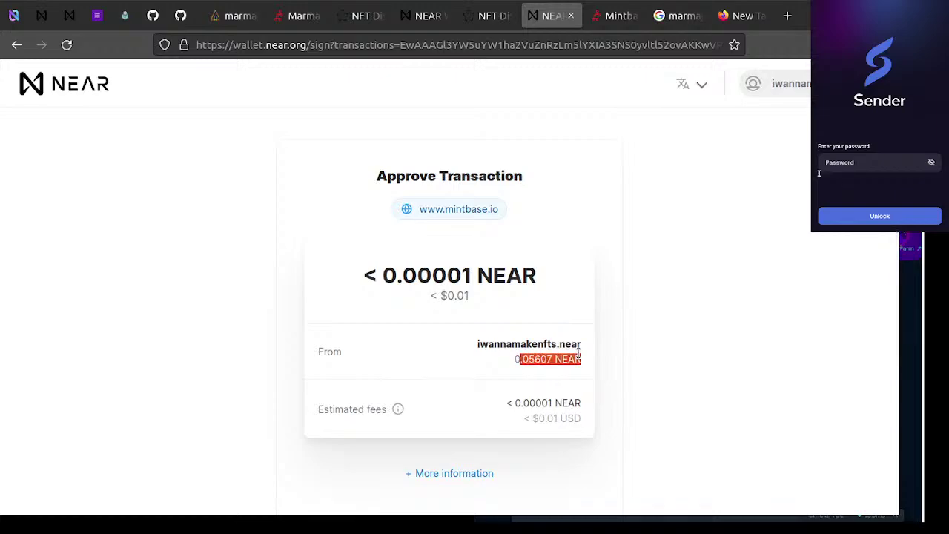
pyautogui.click(534, 369)
pyautogui.moveTo(509, 359); pyautogui.dragTo(583, 363)
pyautogui.click(540, 362)
pyautogui.moveTo(517, 361); pyautogui.dragTo(568, 358)
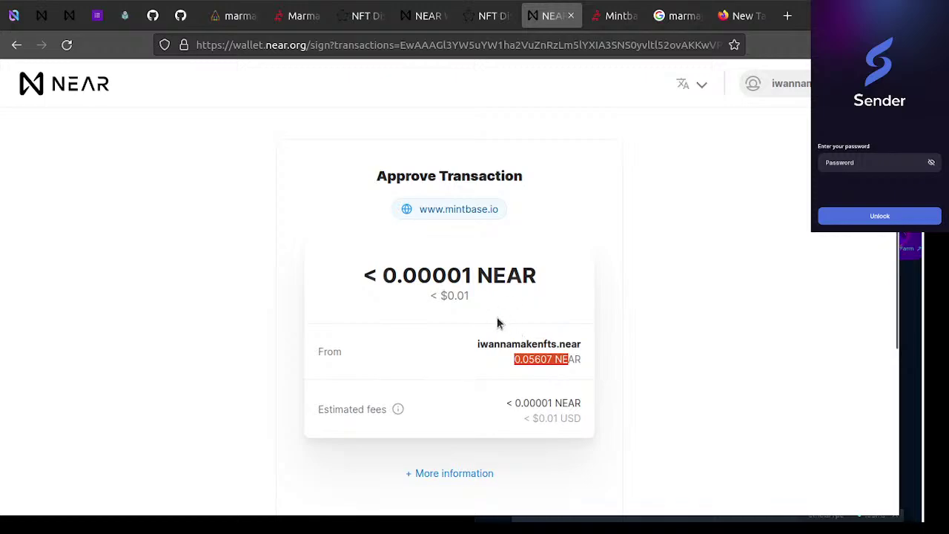
pyautogui.scroll(-3, 456, 425)
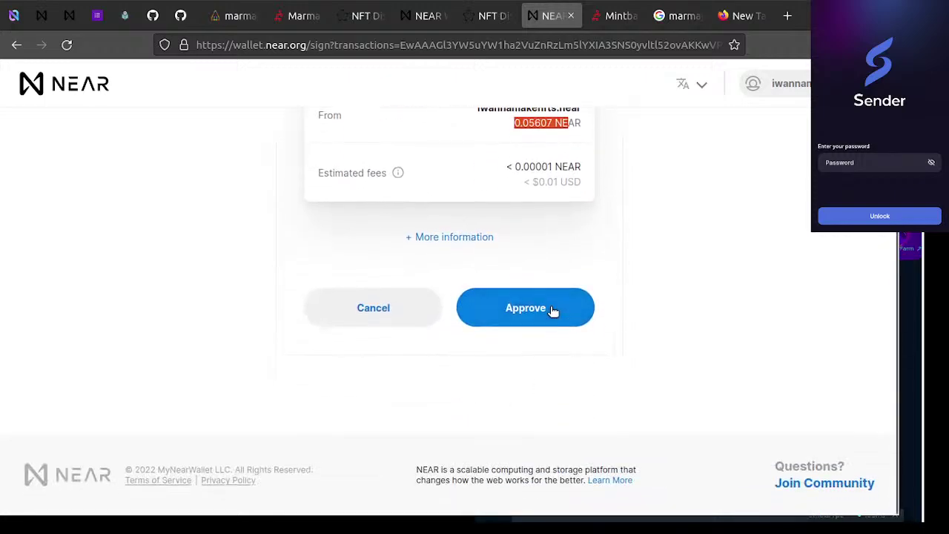
pyautogui.scroll(1, 561, 317)
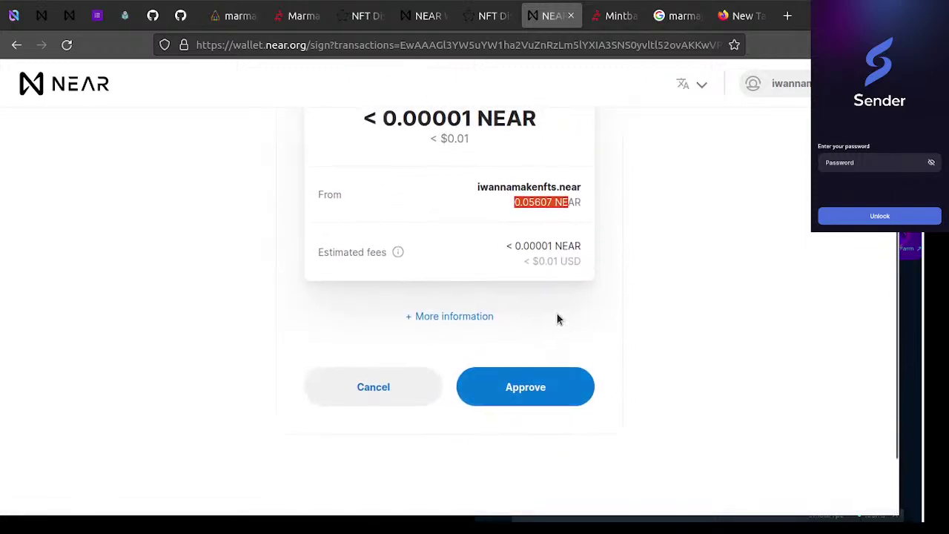
pyautogui.click(490, 319)
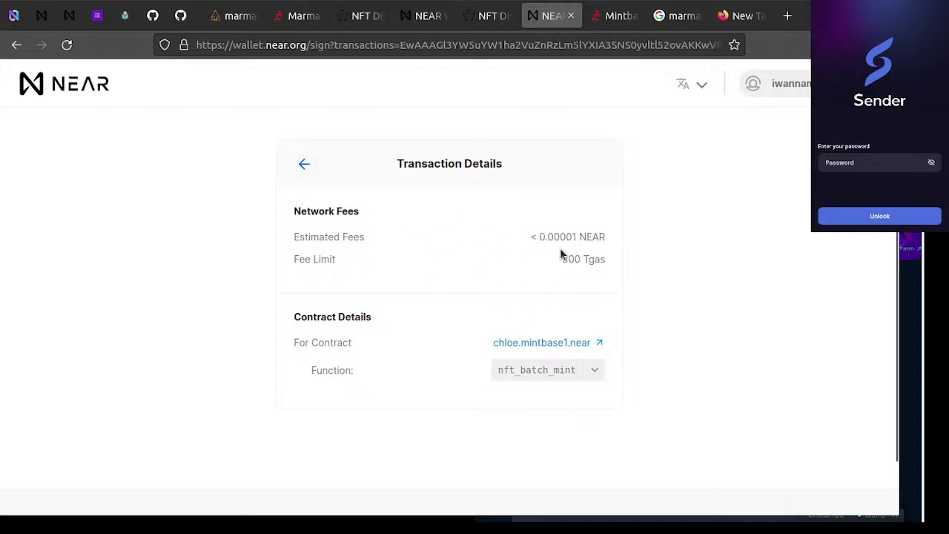
pyautogui.moveTo(541, 234); pyautogui.dragTo(611, 240)
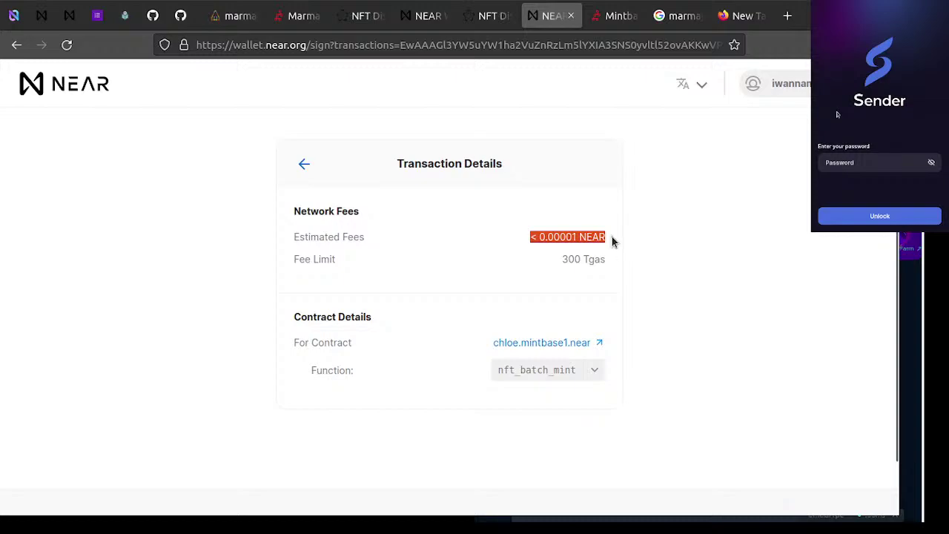
pyautogui.moveTo(297, 261); pyautogui.dragTo(350, 260)
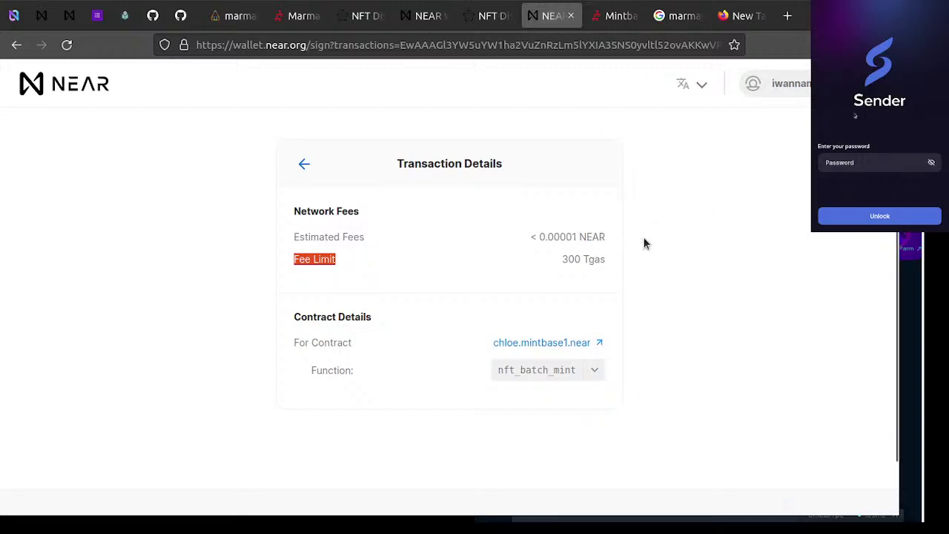
pyautogui.moveTo(562, 258); pyautogui.dragTo(602, 256)
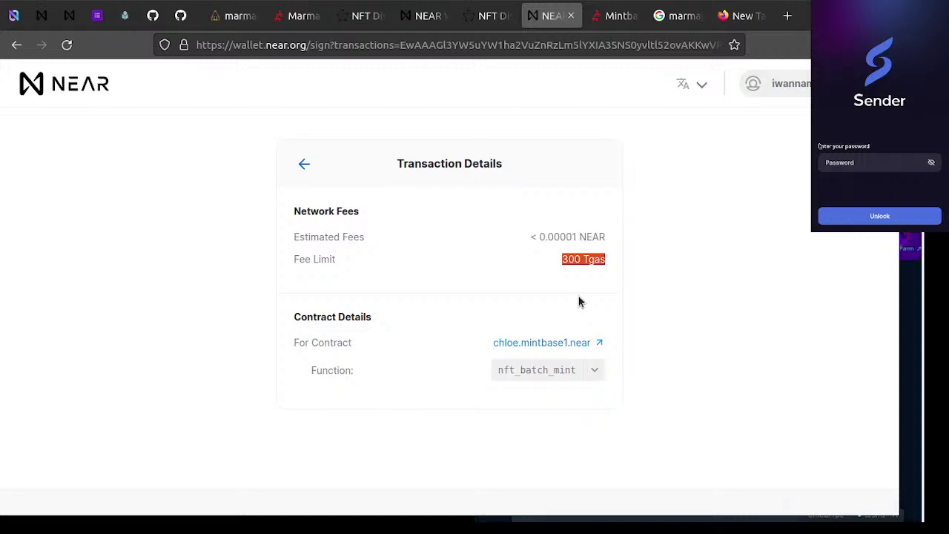
pyautogui.moveTo(493, 343); pyautogui.dragTo(602, 342)
pyautogui.moveTo(489, 342); pyautogui.dragTo(471, 317)
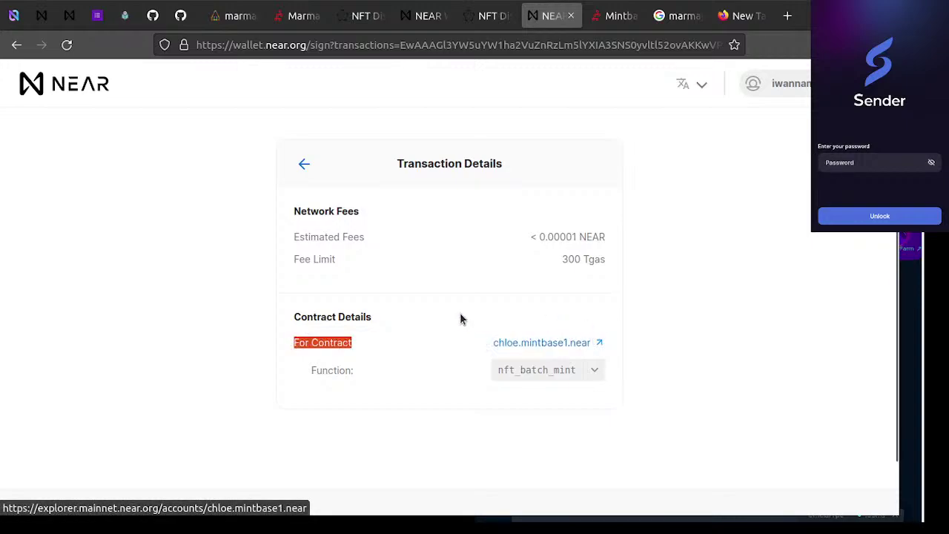
pyautogui.click(401, 378)
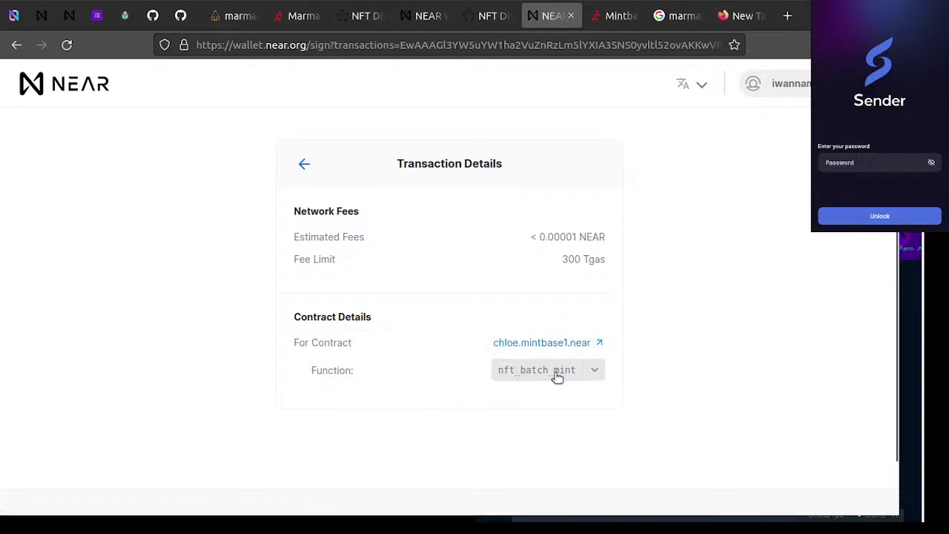
pyautogui.moveTo(598, 376); pyautogui.dragTo(402, 362)
pyautogui.click(420, 368)
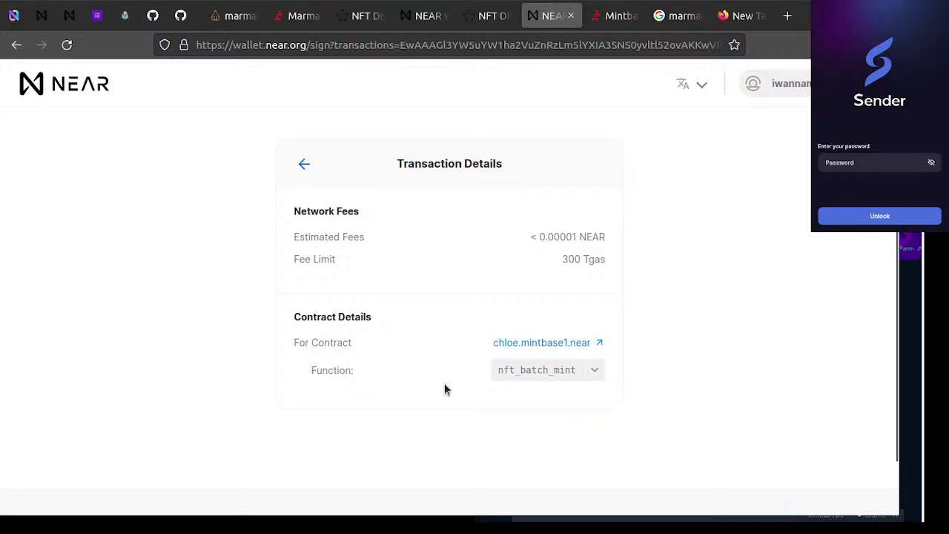
pyautogui.click(614, 15)
pyautogui.click(555, 15)
# Expand the nft_batch_mint arguments and review the owner account and metadata reference
pyautogui.click(557, 382)
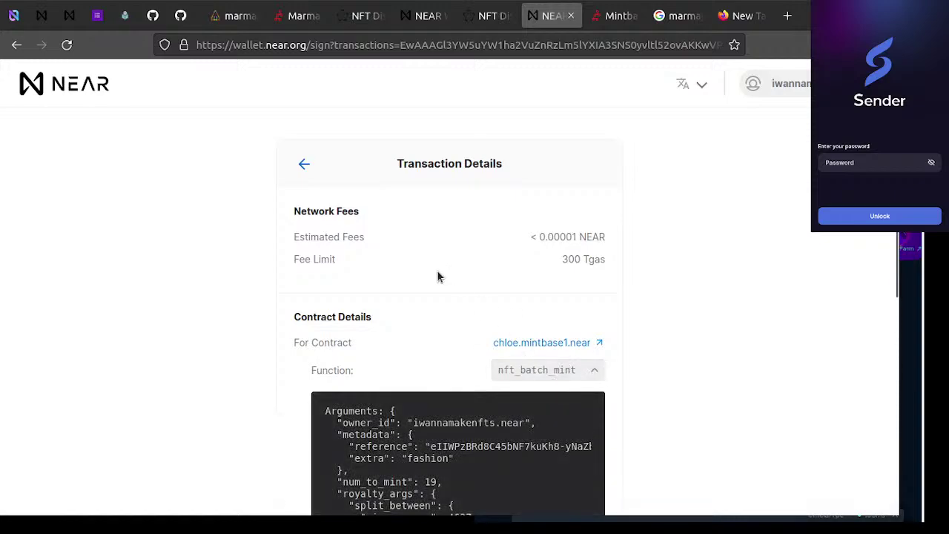
pyautogui.scroll(-2, 437, 270)
pyautogui.scroll(-1, 725, 341)
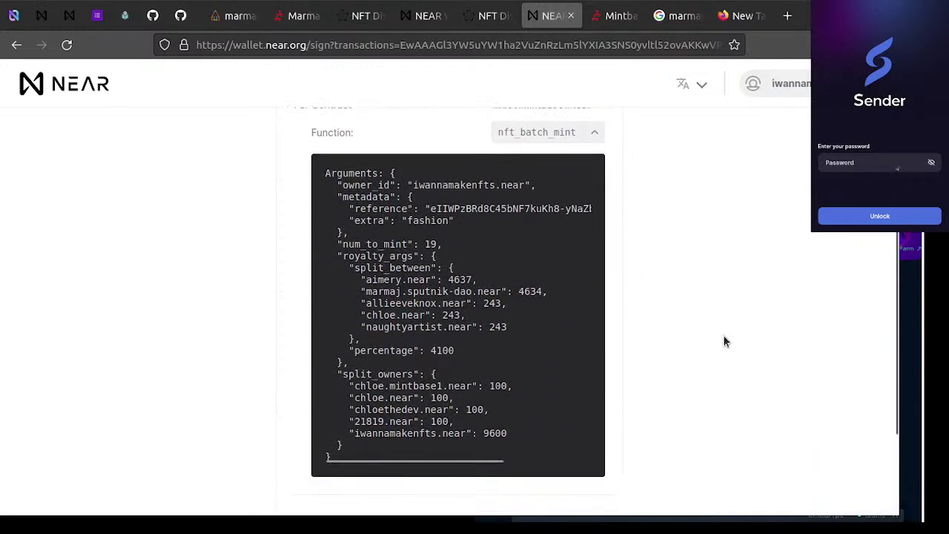
pyautogui.scroll(1, 725, 341)
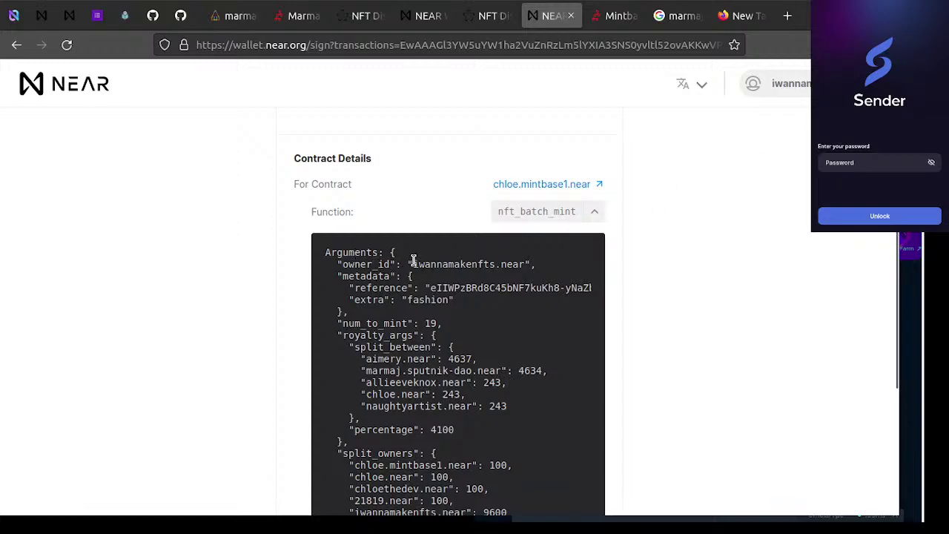
pyautogui.moveTo(410, 264); pyautogui.dragTo(534, 264)
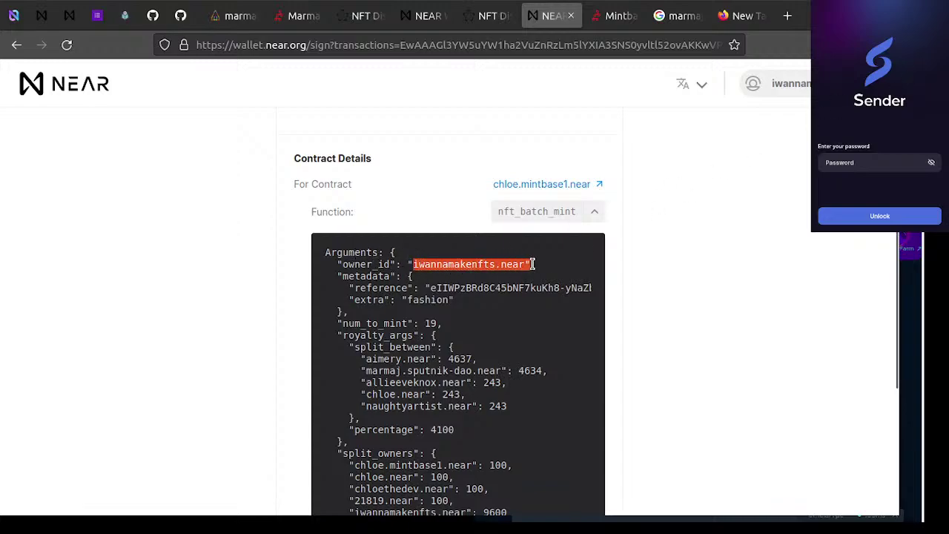
pyautogui.moveTo(430, 287); pyautogui.dragTo(581, 287)
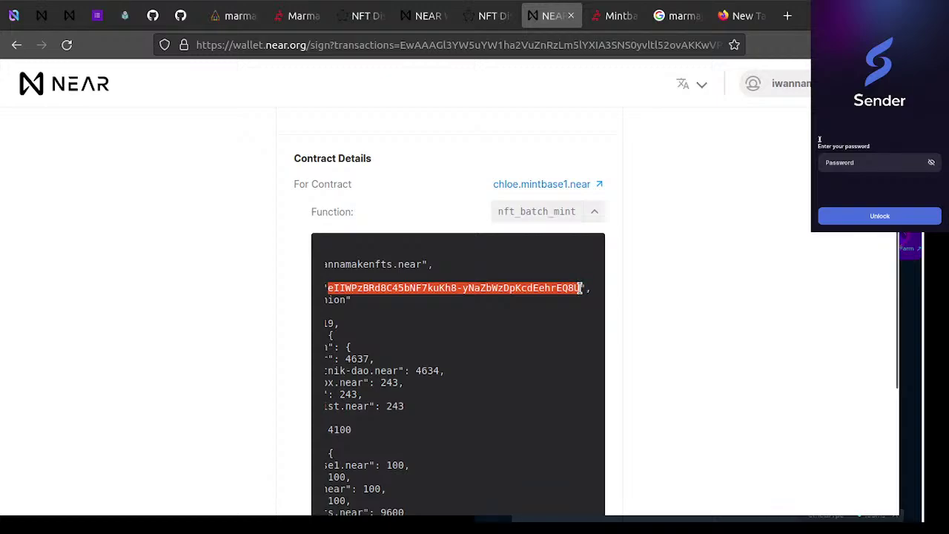
pyautogui.moveTo(481, 288); pyautogui.dragTo(457, 301)
pyautogui.click(413, 296)
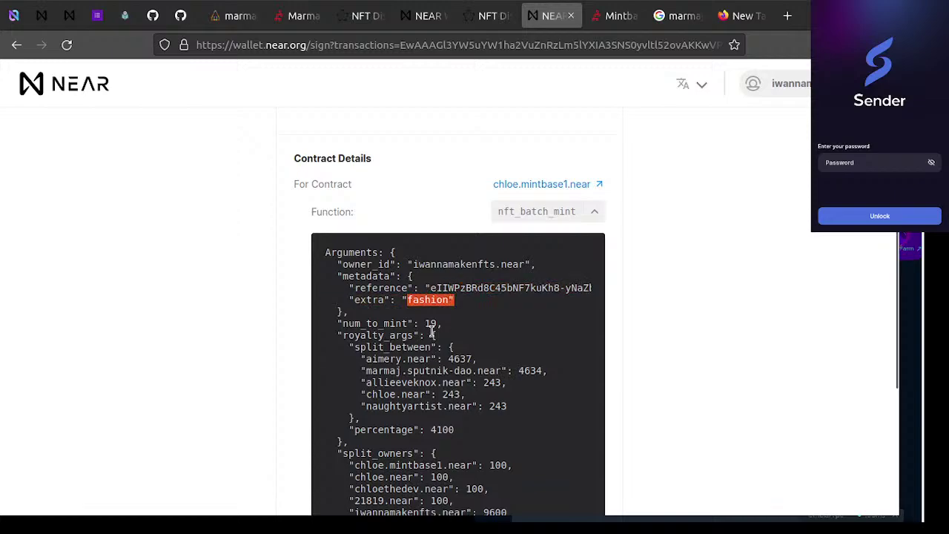
# Review num_to_mint 19 and each royalty_args share, including the 4100 royalty percentage
pyautogui.scroll(-2, 437, 319)
pyautogui.moveTo(420, 244); pyautogui.dragTo(438, 245)
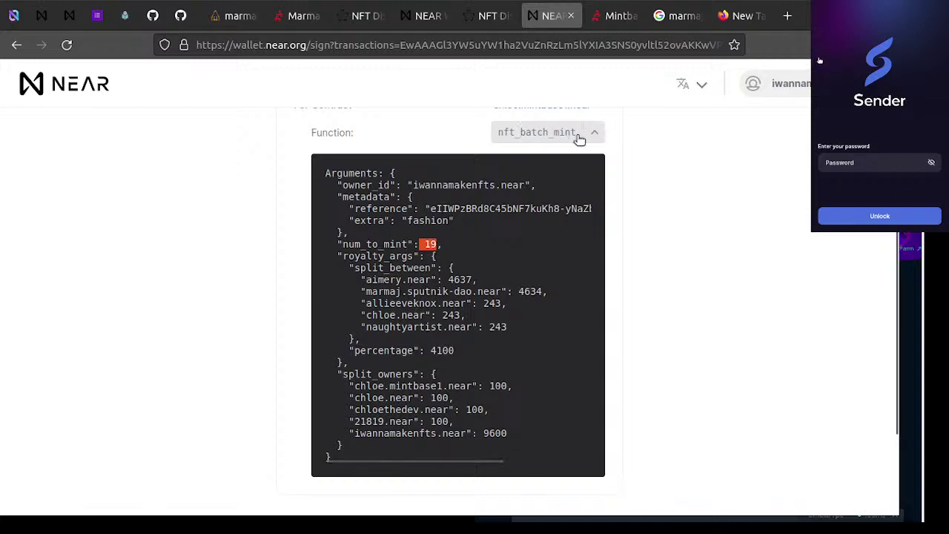
pyautogui.moveTo(342, 255); pyautogui.dragTo(436, 257)
pyautogui.moveTo(359, 279); pyautogui.dragTo(477, 280)
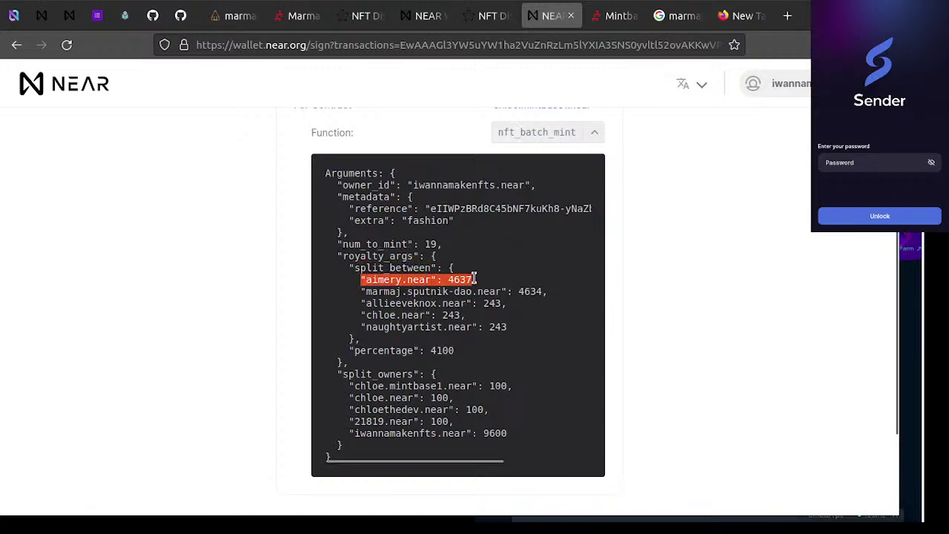
pyautogui.moveTo(371, 292); pyautogui.dragTo(552, 295)
pyautogui.moveTo(366, 303); pyautogui.dragTo(515, 318)
pyautogui.moveTo(369, 316); pyautogui.dragTo(466, 317)
pyautogui.moveTo(370, 327); pyautogui.dragTo(519, 327)
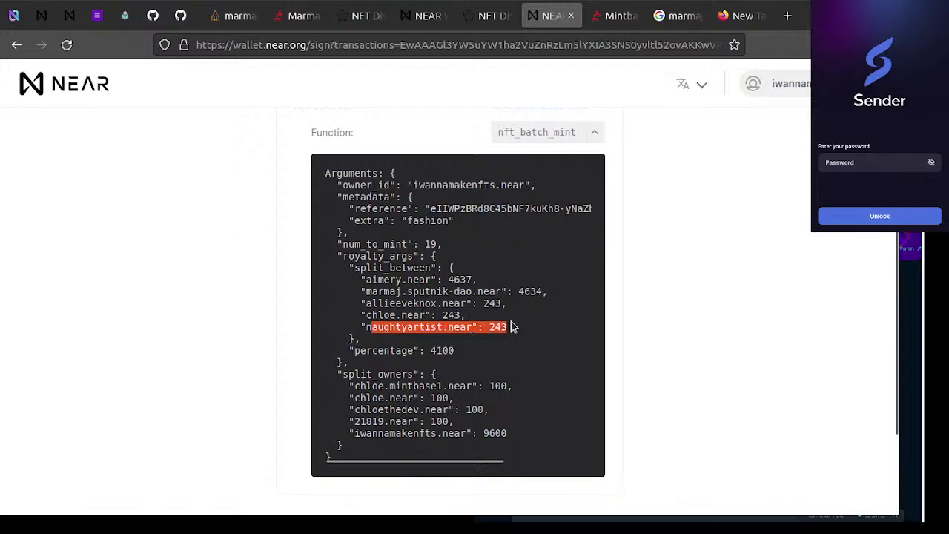
pyautogui.moveTo(396, 350); pyautogui.dragTo(466, 355)
pyautogui.scroll(-2, 474, 404)
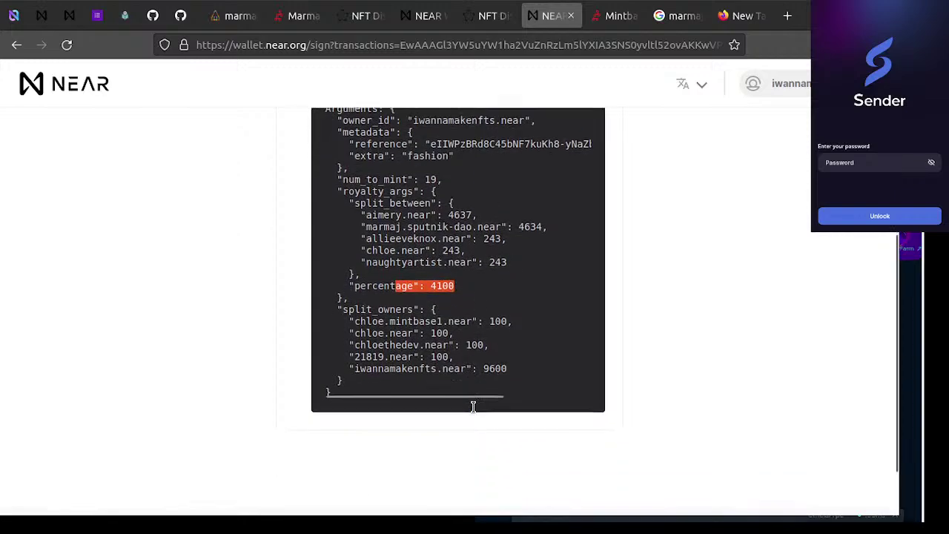
# Review the first split owners' 100-point shares
pyautogui.click(356, 307)
pyautogui.moveTo(355, 307); pyautogui.dragTo(525, 311)
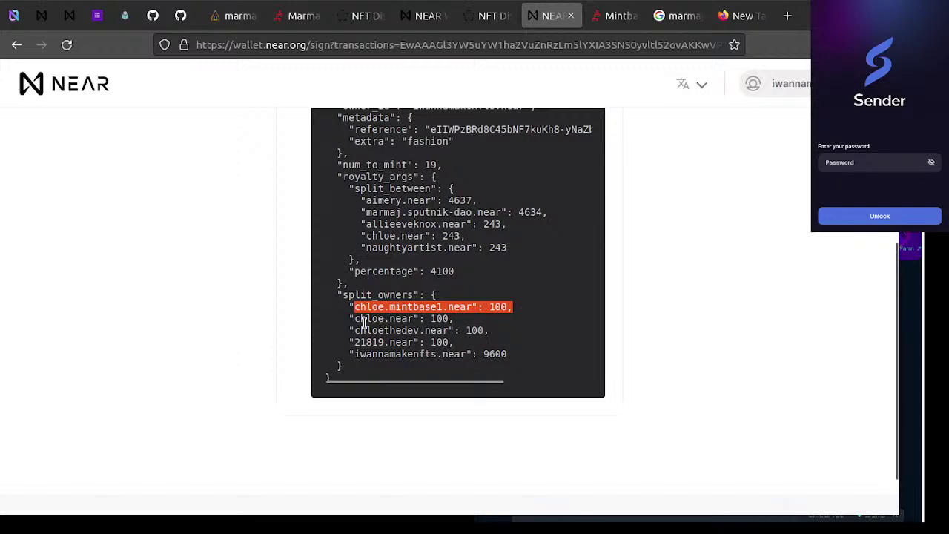
pyautogui.moveTo(353, 307); pyautogui.dragTo(509, 307)
pyautogui.scroll(6, 515, 236)
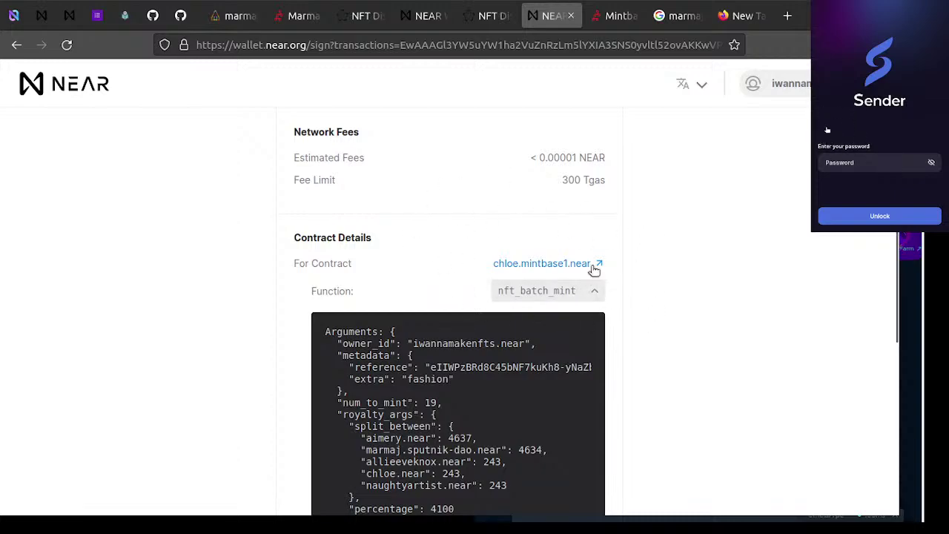
pyautogui.scroll(-3, 626, 389)
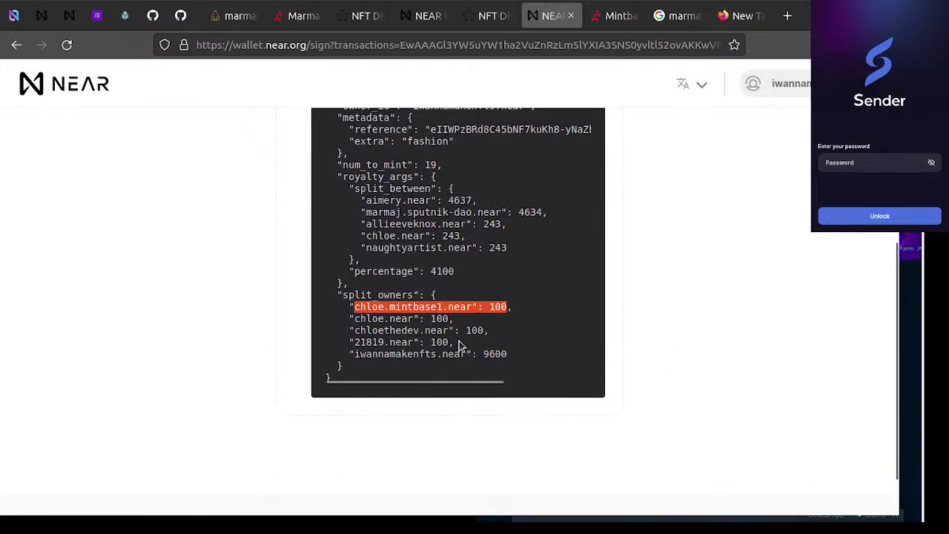
pyautogui.moveTo(361, 318); pyautogui.dragTo(455, 326)
pyautogui.click(391, 329)
pyautogui.moveTo(354, 330); pyautogui.dragTo(463, 336)
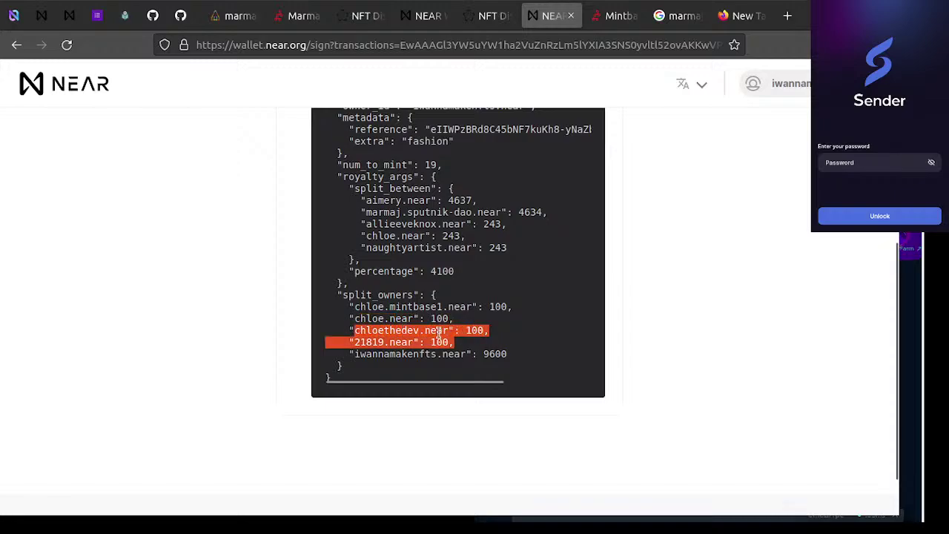
# Check the remaining split shares and the main owner's 9600, then return to the approval summary
pyautogui.click(355, 346)
pyautogui.moveTo(355, 341); pyautogui.dragTo(478, 346)
pyautogui.click(349, 352)
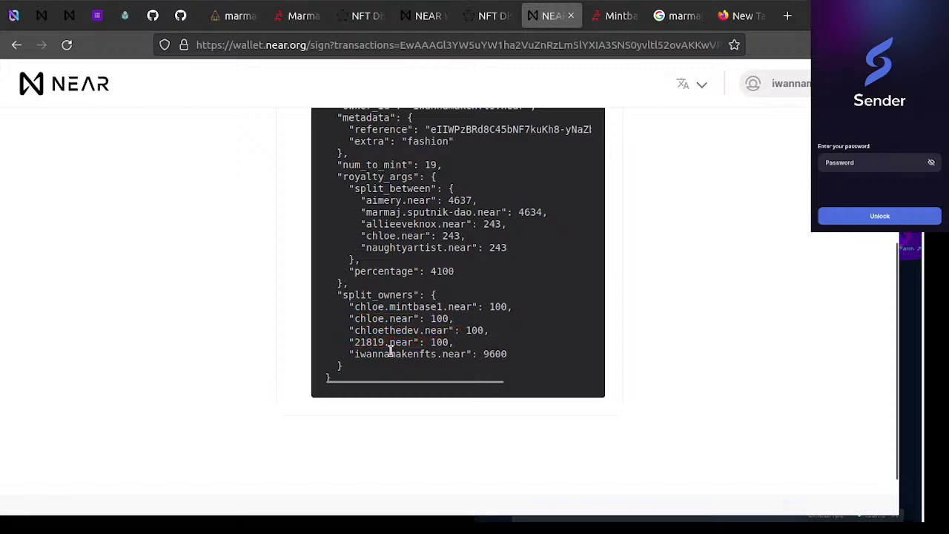
pyautogui.moveTo(355, 354); pyautogui.dragTo(479, 357)
pyautogui.click(489, 355)
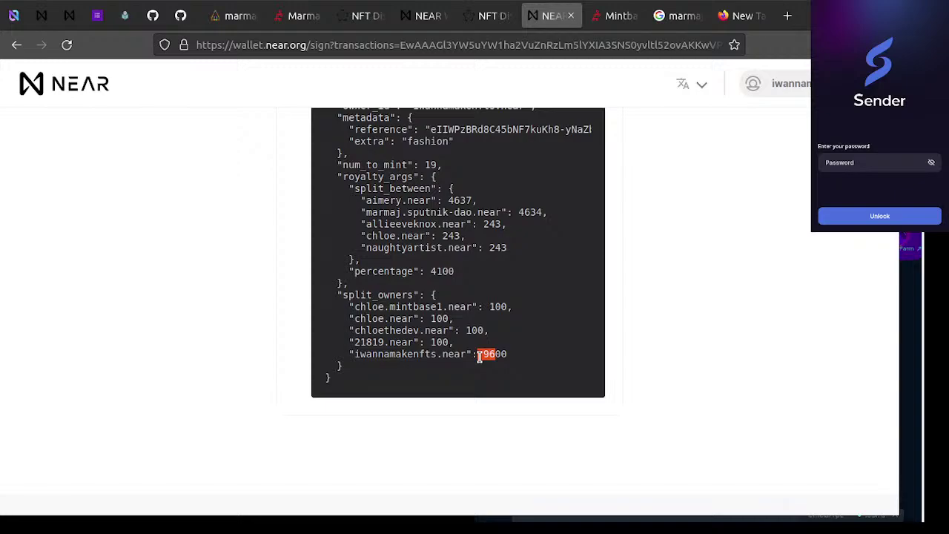
pyautogui.moveTo(459, 349); pyautogui.dragTo(423, 307)
pyautogui.scroll(5, 422, 306)
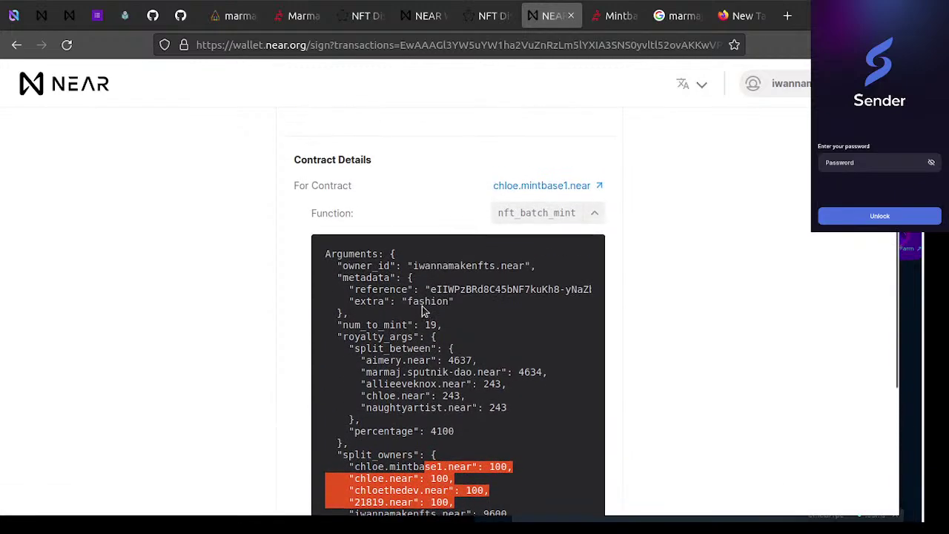
pyautogui.click(302, 163)
pyautogui.scroll(-3, 655, 369)
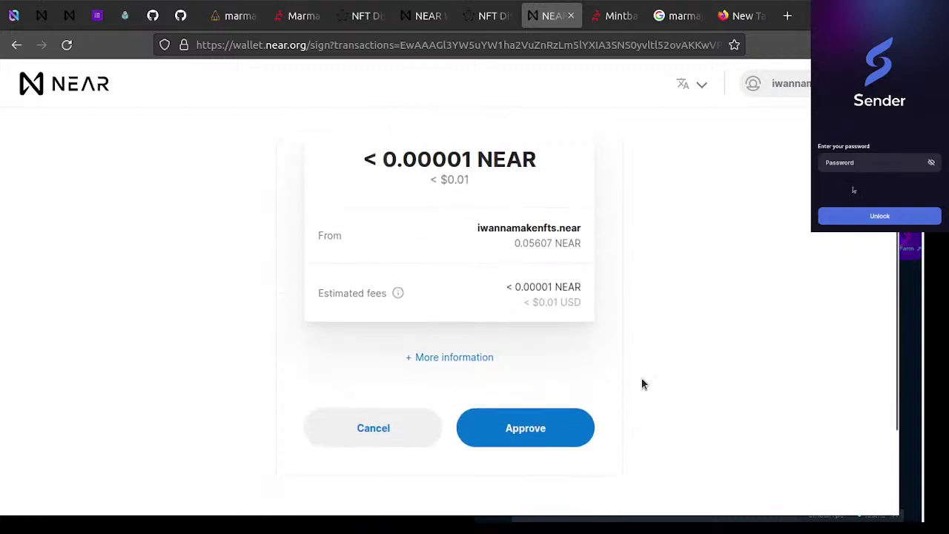
# Approve the Mintbase minting transaction in NEAR Wallet
pyautogui.click(539, 396)
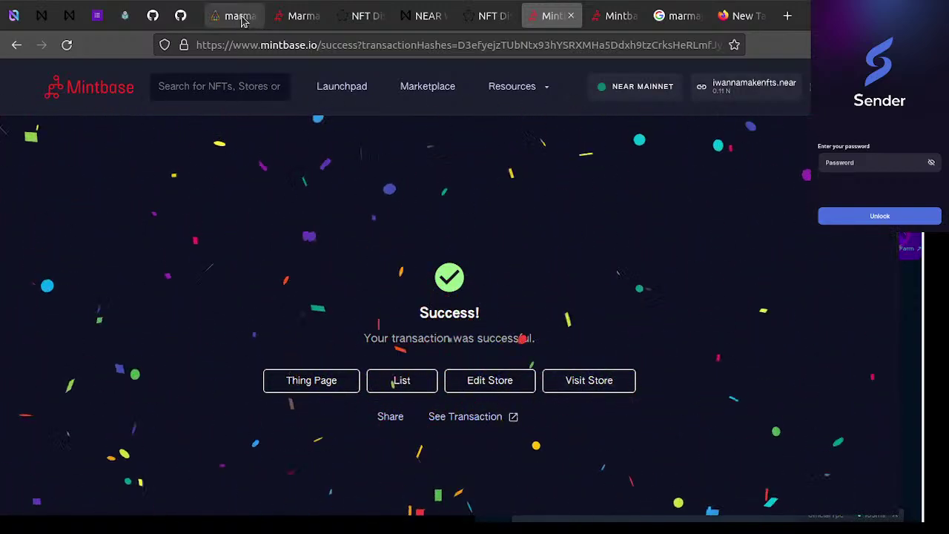
# Open the newly minted NFT's Thing page and scroll through it
pyautogui.click(331, 386)
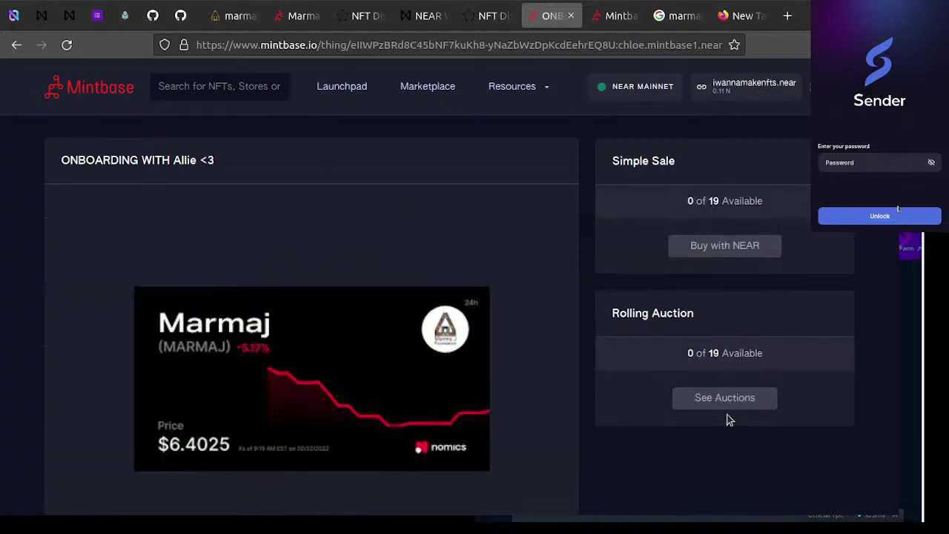
pyautogui.scroll(-7, 413, 321)
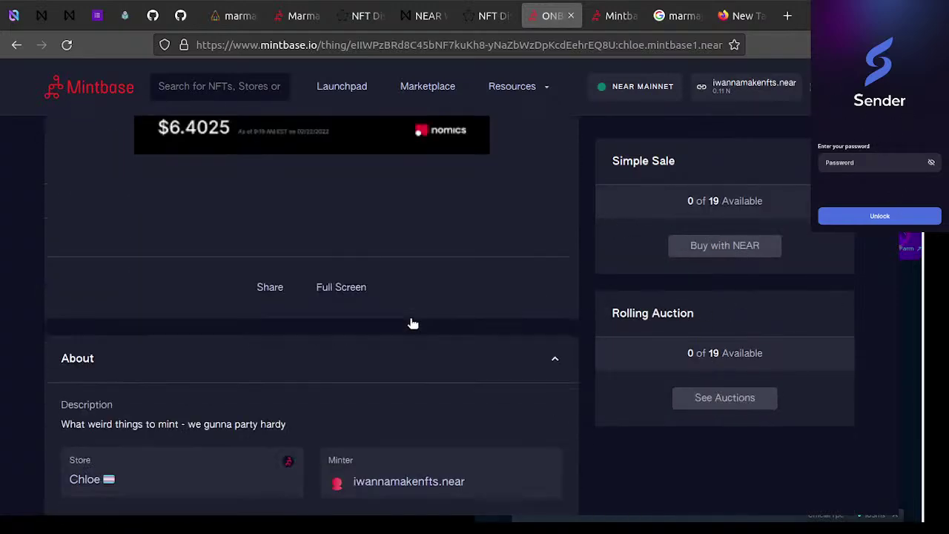
pyautogui.scroll(7, 523, 319)
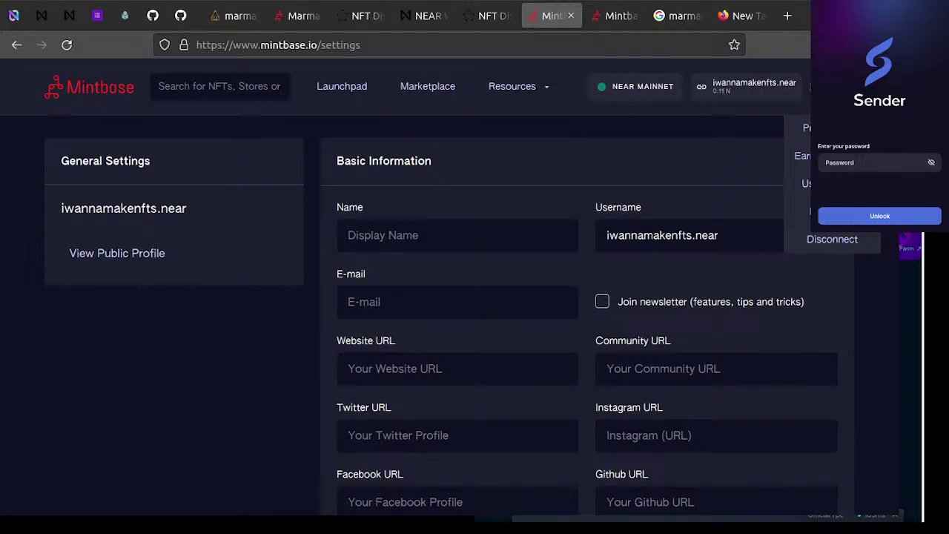
# Open the account's public profile and one of its owned NFTs
pyautogui.click(163, 255)
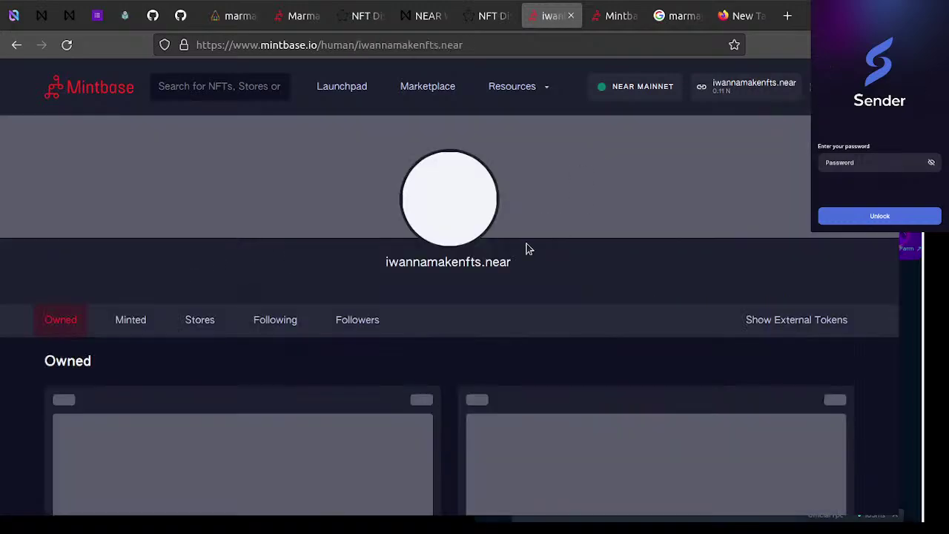
pyautogui.scroll(-4, 420, 351)
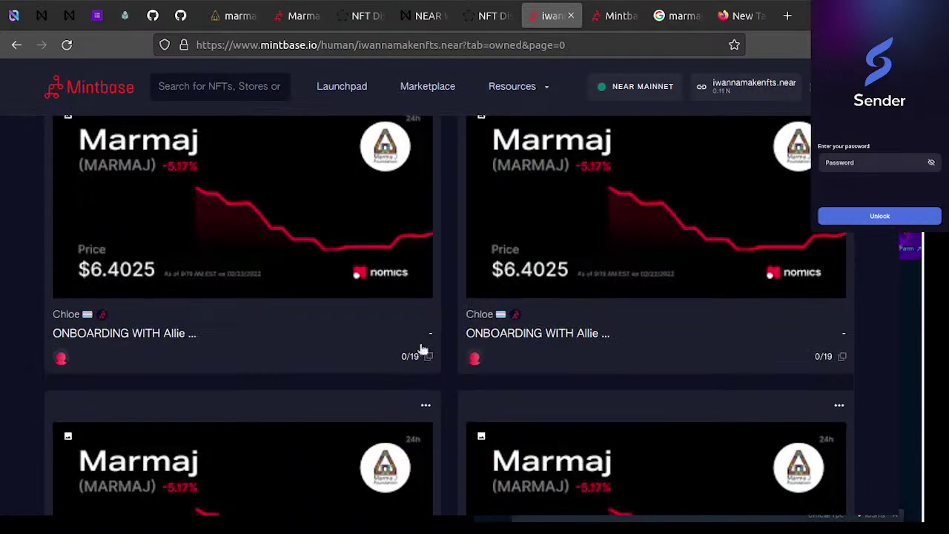
pyautogui.click(837, 275)
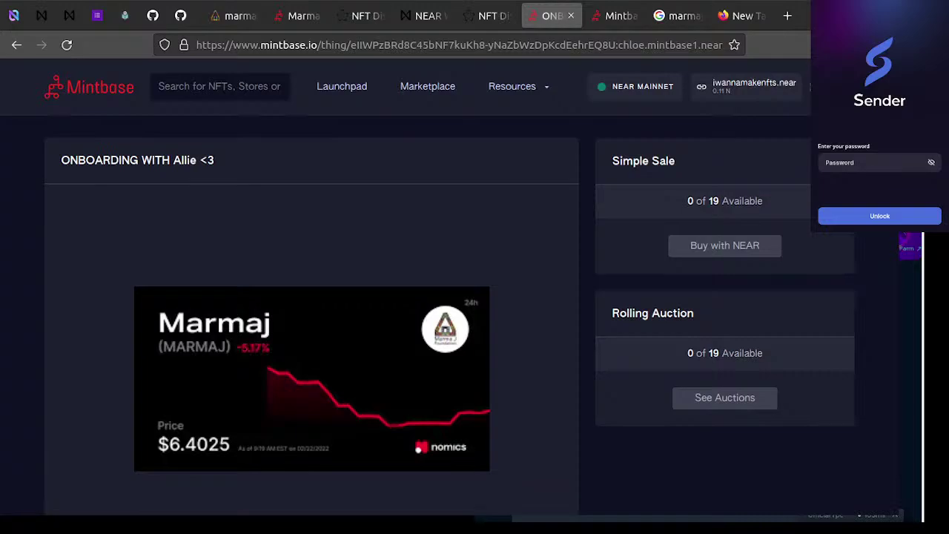
# Zoom out to 80%, scan the NFT's Splits, Details and Custom Attributes, then return to Owned
pyautogui.hotkey('ctrl', '-')
pyautogui.hotkey('ctrl', '-')
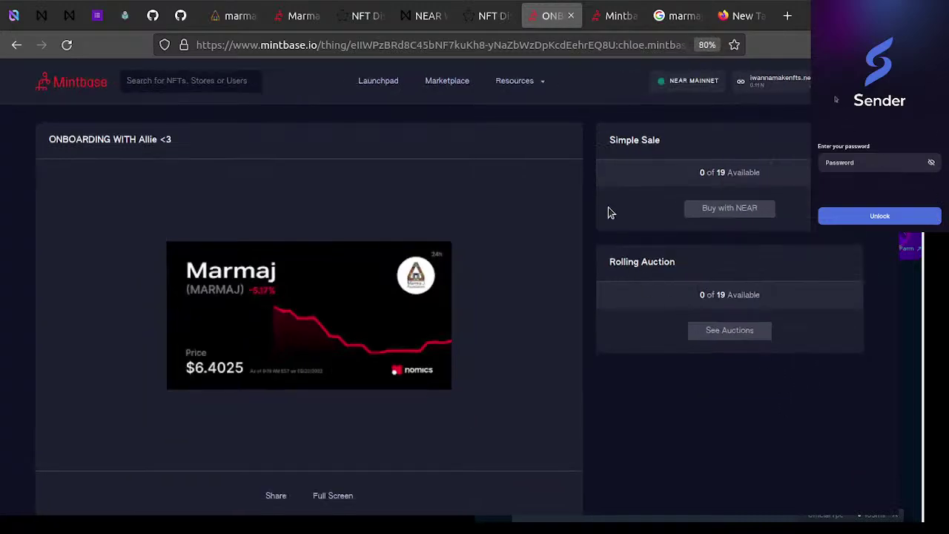
pyautogui.scroll(-6, 699, 293)
pyautogui.scroll(6, 718, 354)
pyautogui.scroll(-3, 262, 267)
pyautogui.scroll(-3, 311, 237)
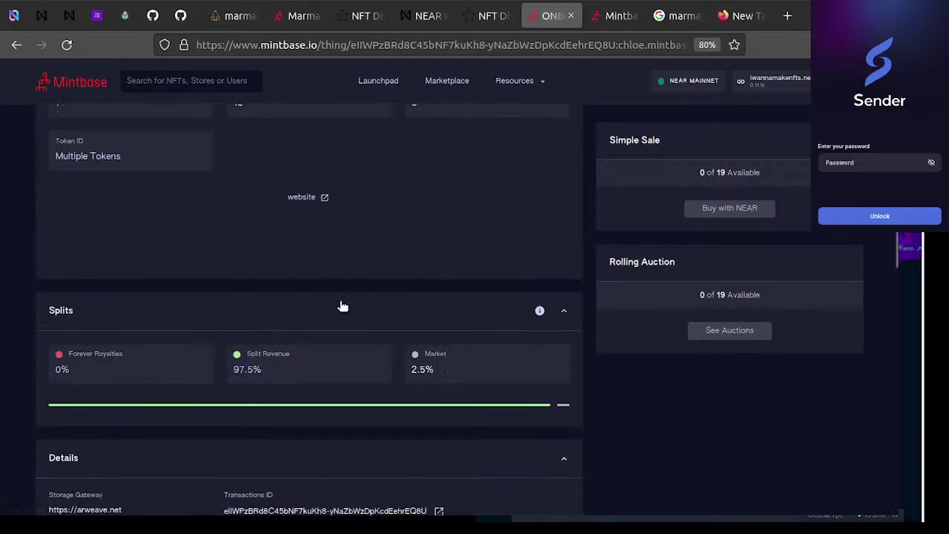
pyautogui.scroll(-6, 292, 353)
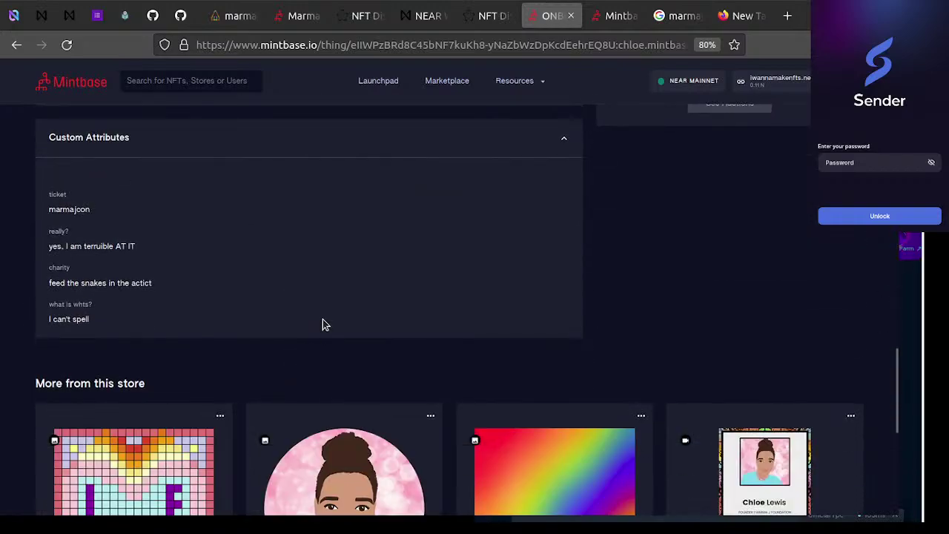
pyautogui.scroll(10, 323, 327)
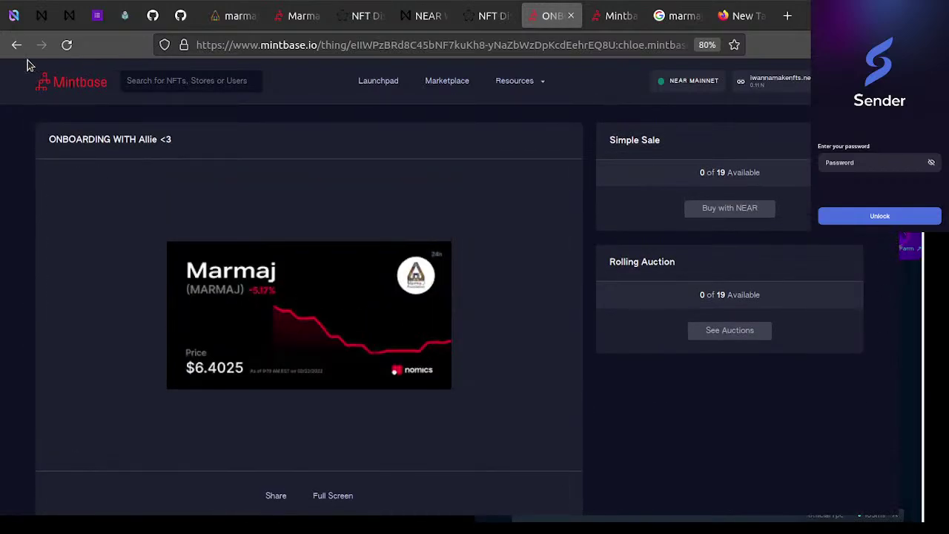
pyautogui.click(17, 45)
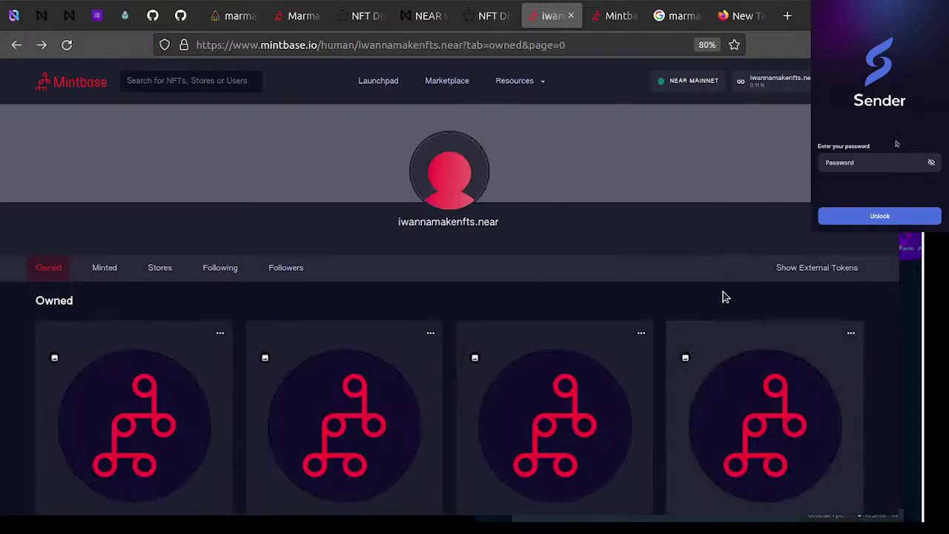
# Open Token #100 of ONBOARDING WITH Allie <3 from the first card on the Owned tab
pyautogui.scroll(-2, 138, 233)
pyautogui.scroll(1, 111, 195)
pyautogui.scroll(-3, 209, 292)
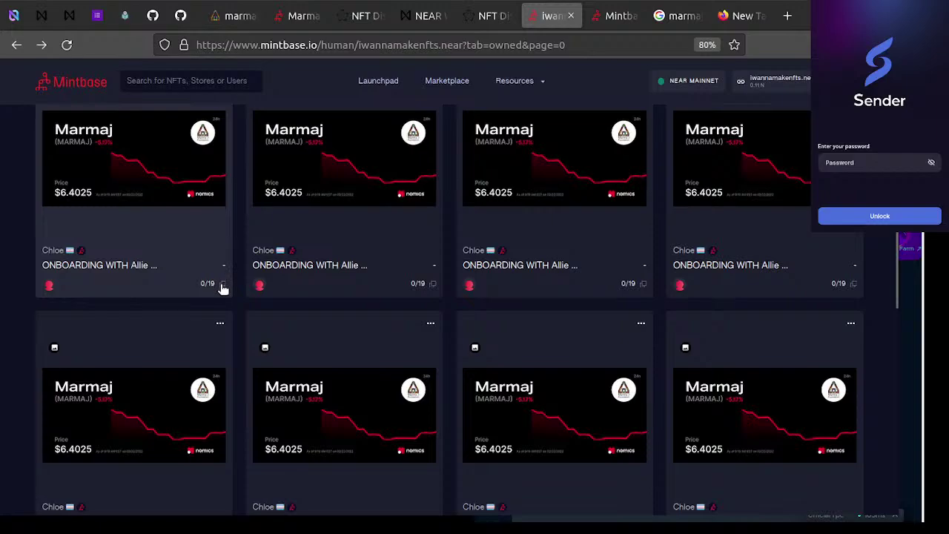
pyautogui.scroll(3, 176, 202)
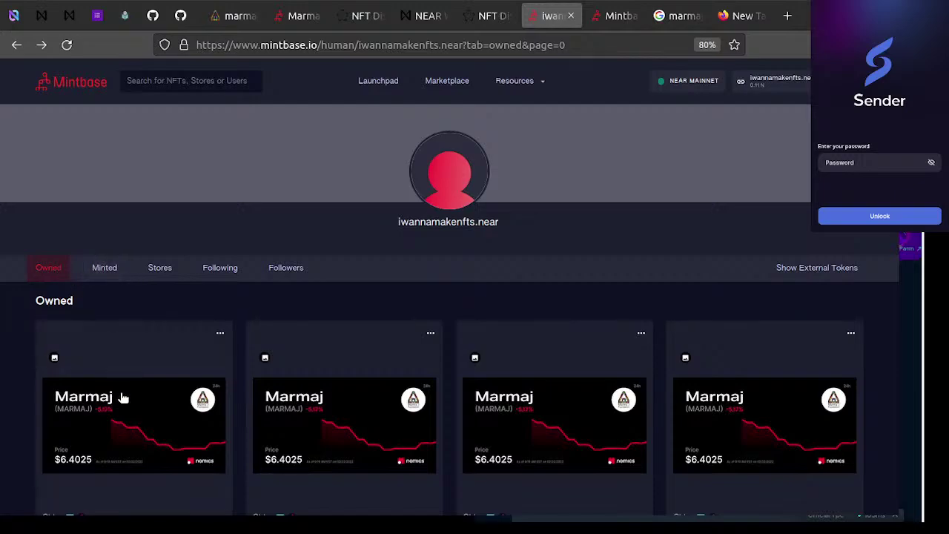
pyautogui.click(212, 347)
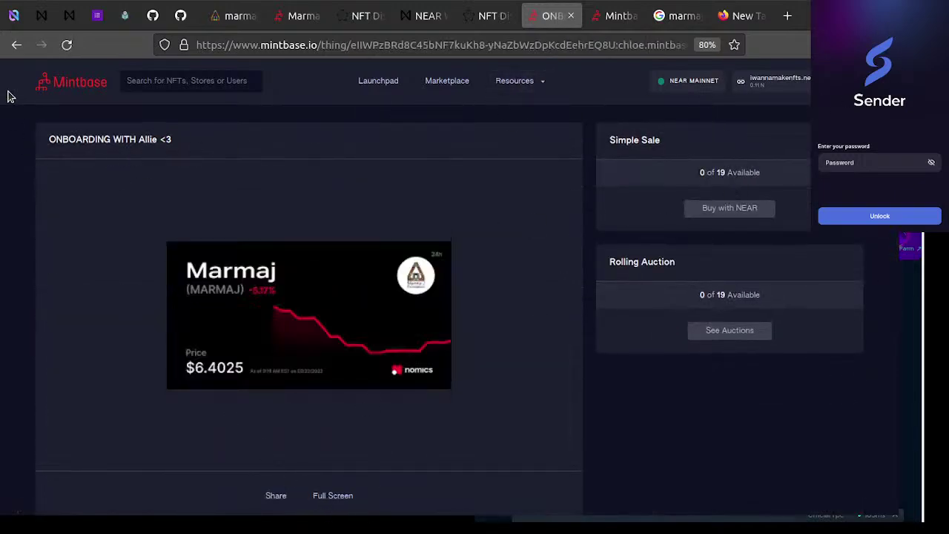
pyautogui.click(16, 45)
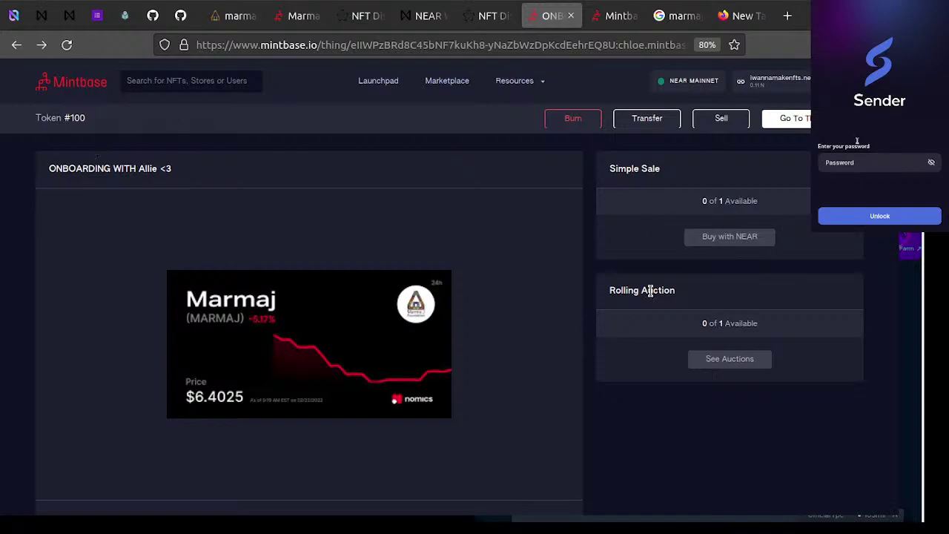
pyautogui.scroll(-8, 860, 293)
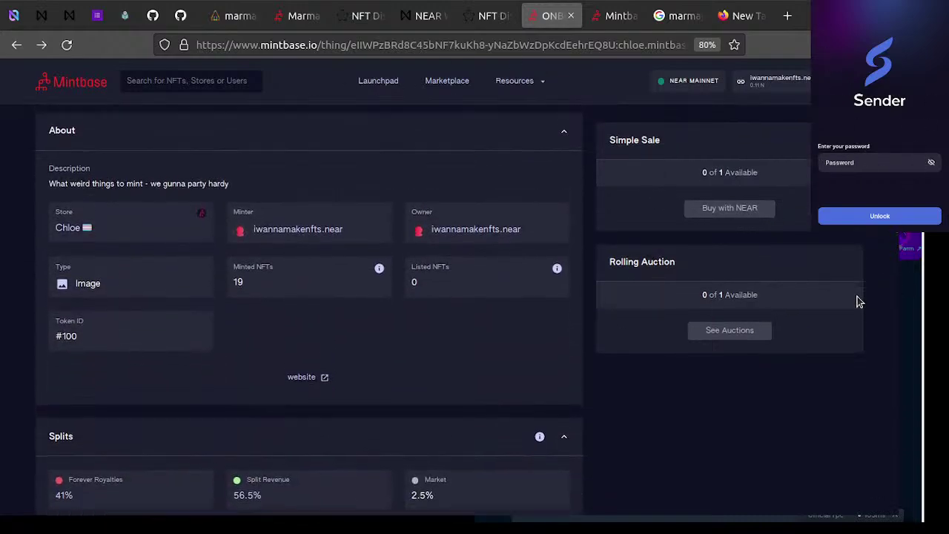
pyautogui.scroll(8, 858, 297)
pyautogui.click(18, 44)
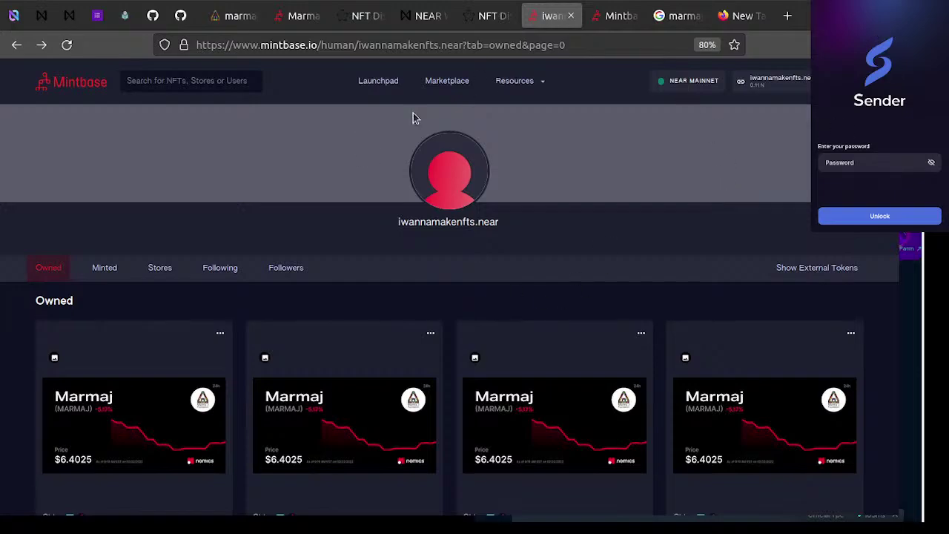
pyautogui.moveTo(503, 226); pyautogui.dragTo(392, 231)
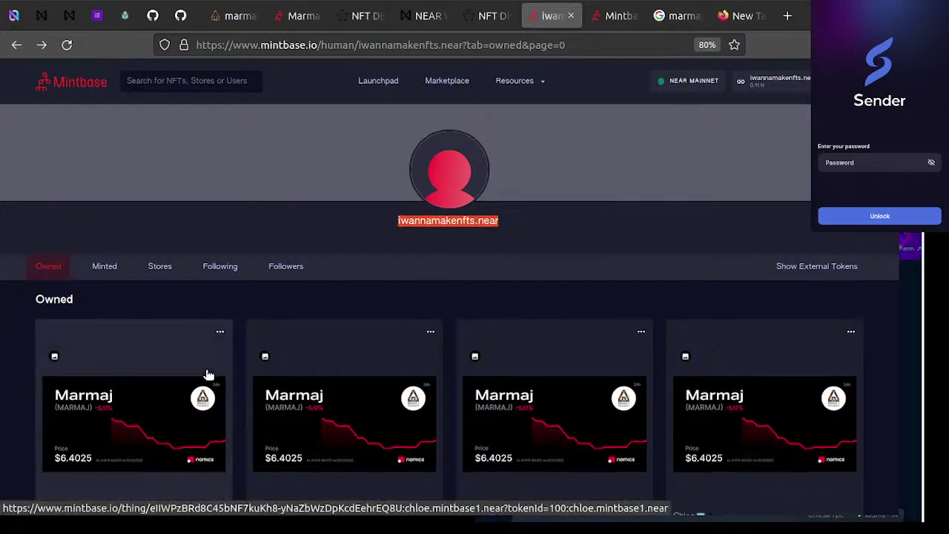
pyautogui.scroll(-3, 178, 334)
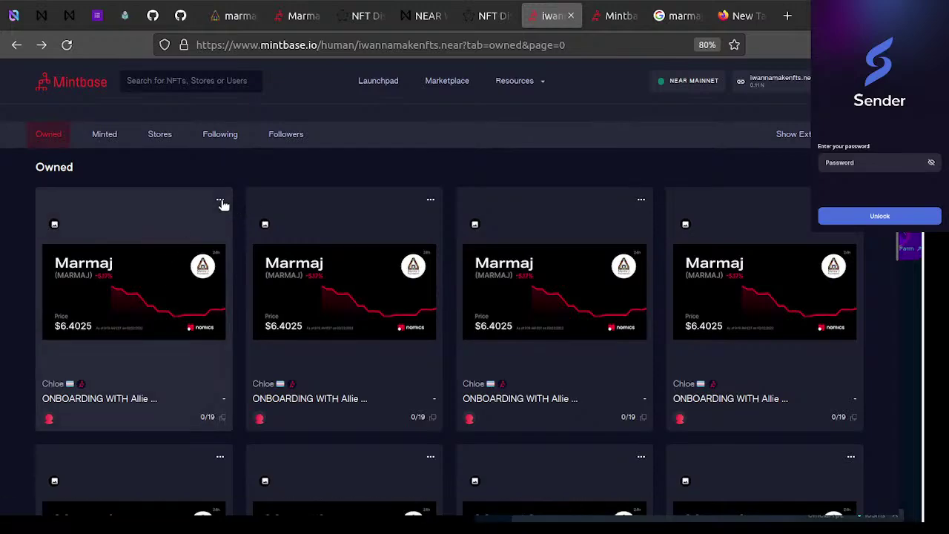
pyautogui.click(134, 297)
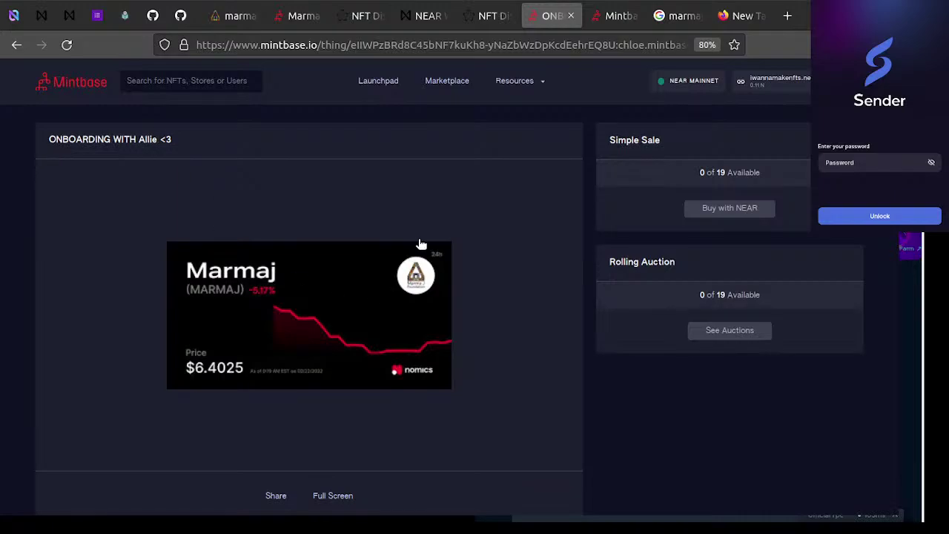
pyautogui.click(20, 46)
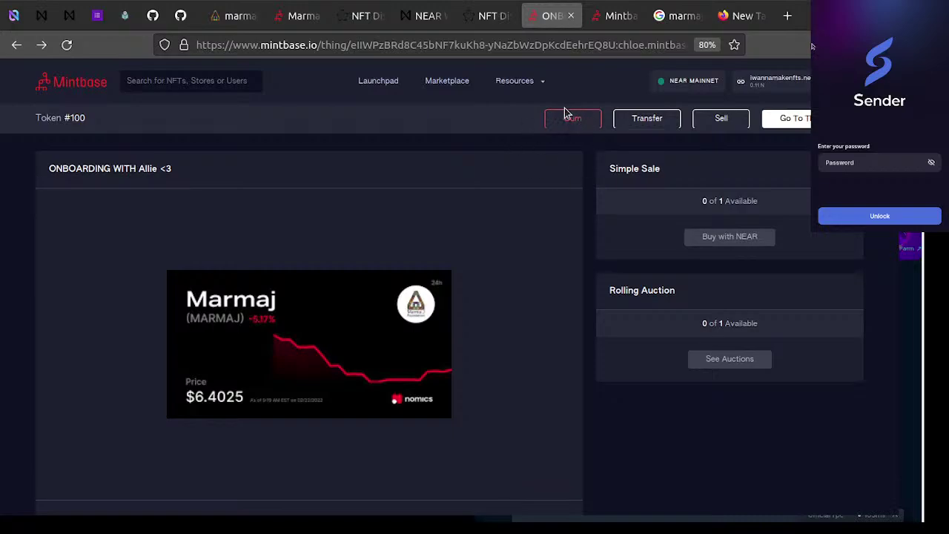
# Transfer 1 copy of Token #100 to the recipient's NEAR account and approve it in NEAR Wallet
pyautogui.click(570, 119)
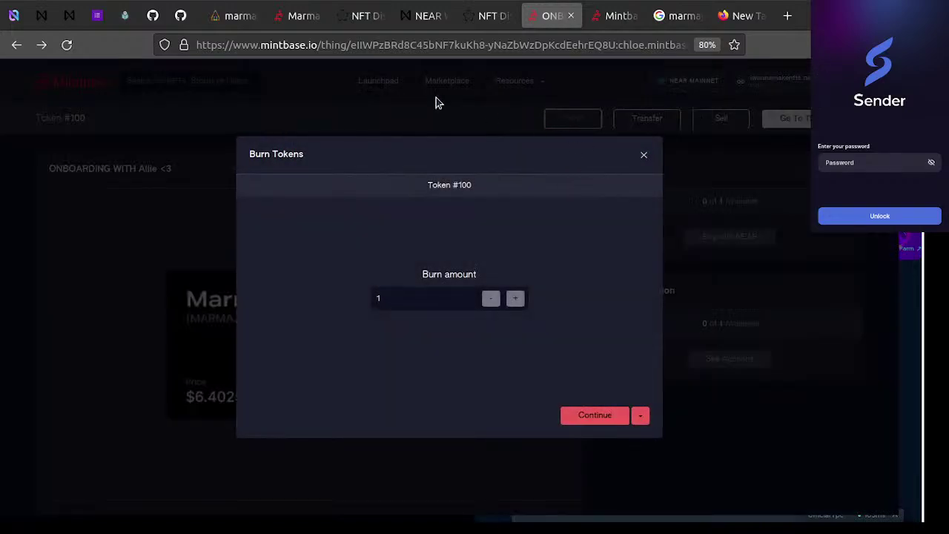
pyautogui.click(643, 156)
pyautogui.click(658, 123)
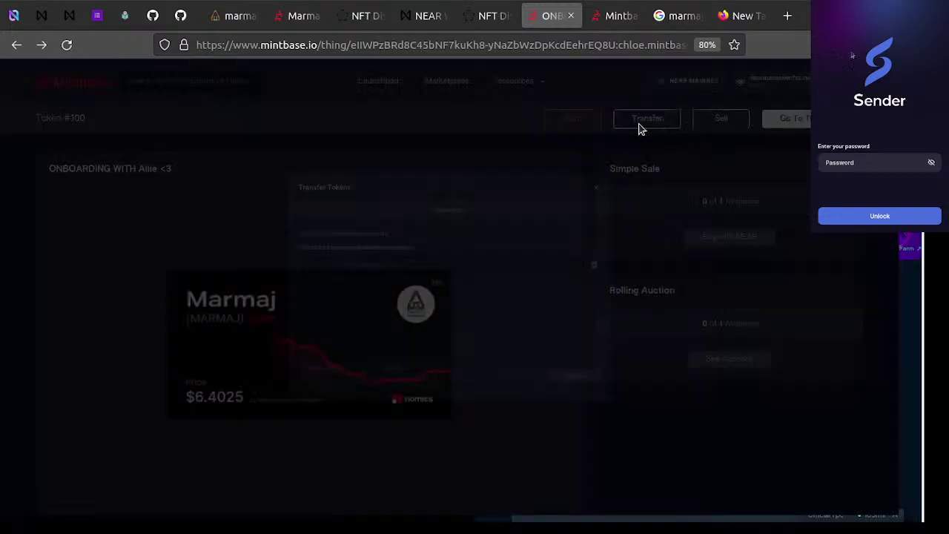
pyautogui.click(265, 256)
pyautogui.click(361, 256)
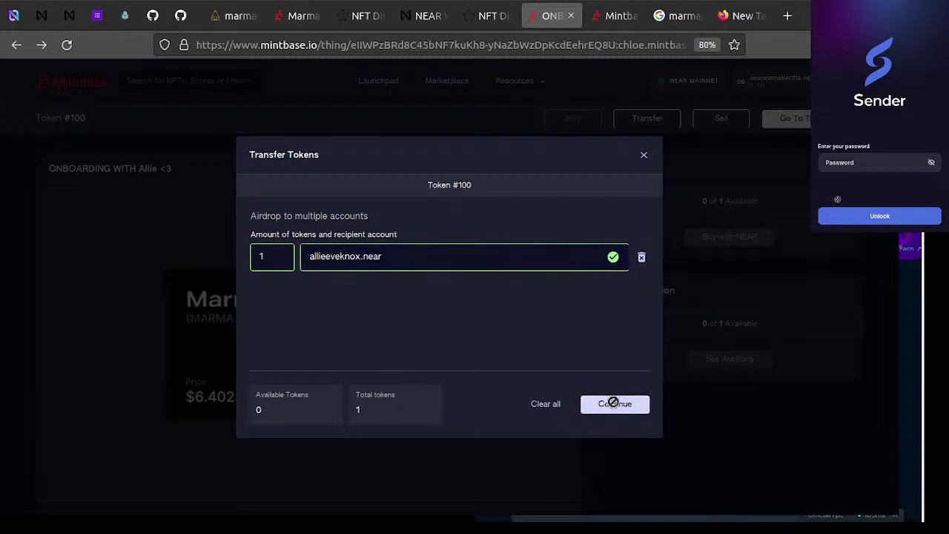
pyautogui.click(614, 403)
pyautogui.scroll(-3, 623, 447)
pyautogui.click(541, 384)
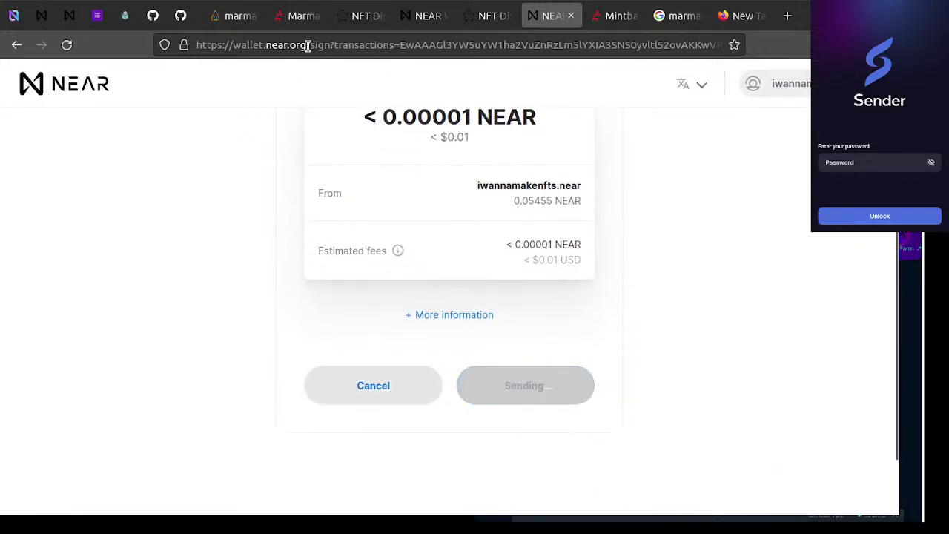
# Open the transferred NFT from the success page, list its token IDs, and open Token #101
pyautogui.click(486, 16)
pyautogui.click(549, 16)
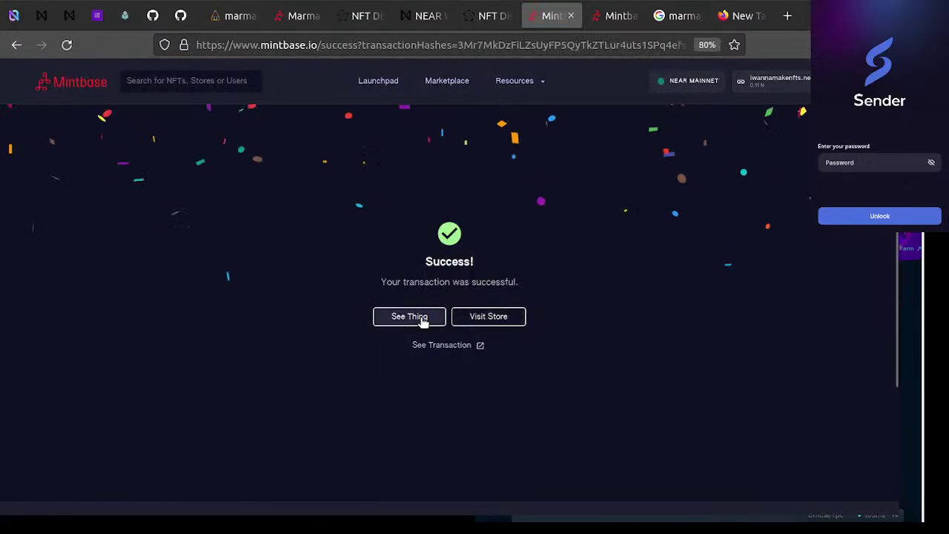
pyautogui.click(421, 320)
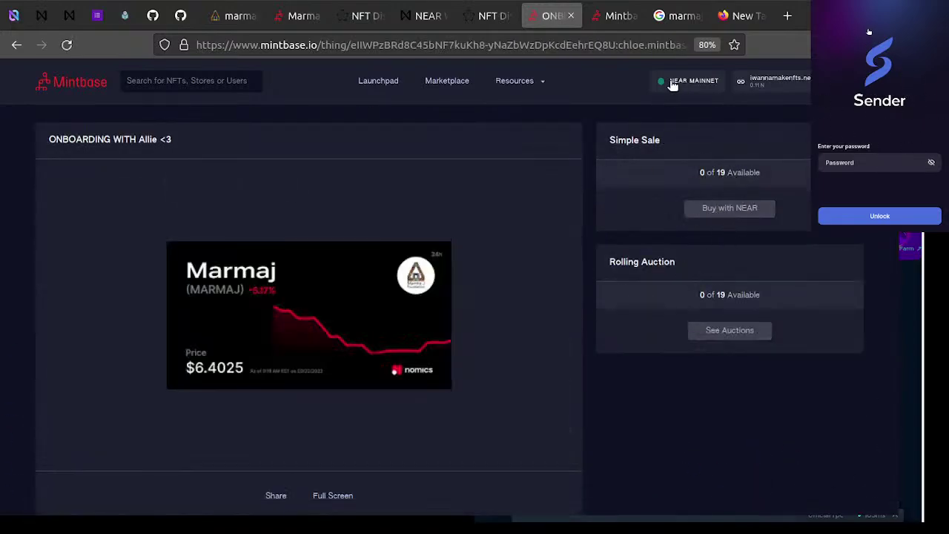
pyautogui.scroll(-5, 327, 431)
pyautogui.scroll(-5, 326, 432)
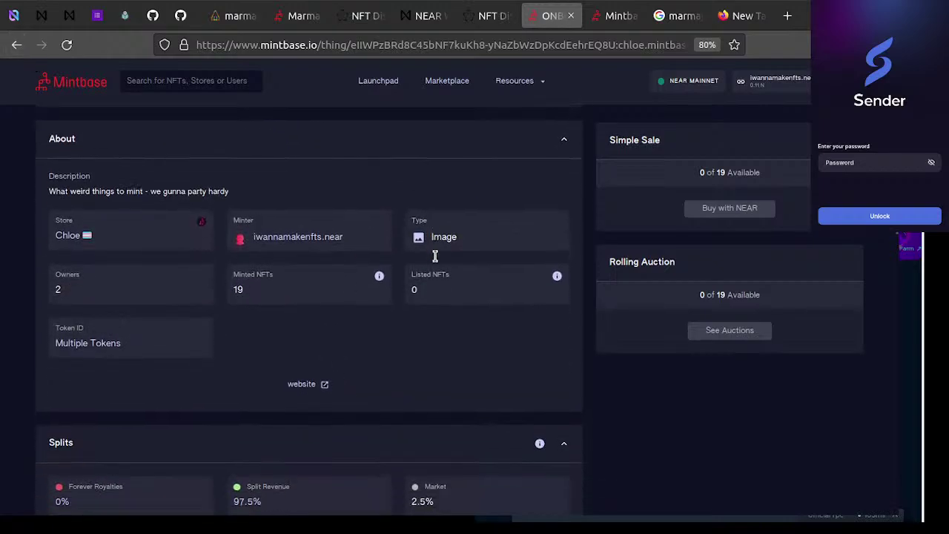
pyautogui.scroll(4, 127, 235)
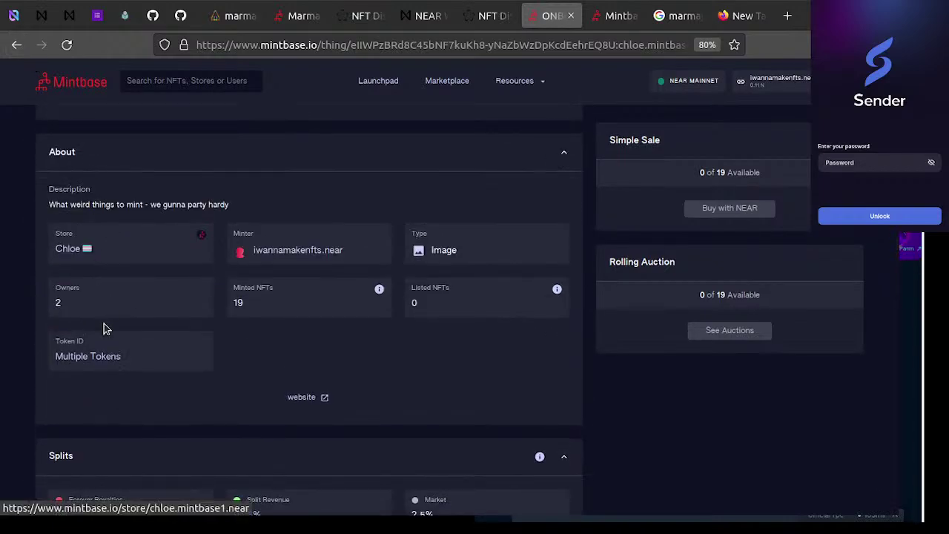
pyautogui.click(80, 362)
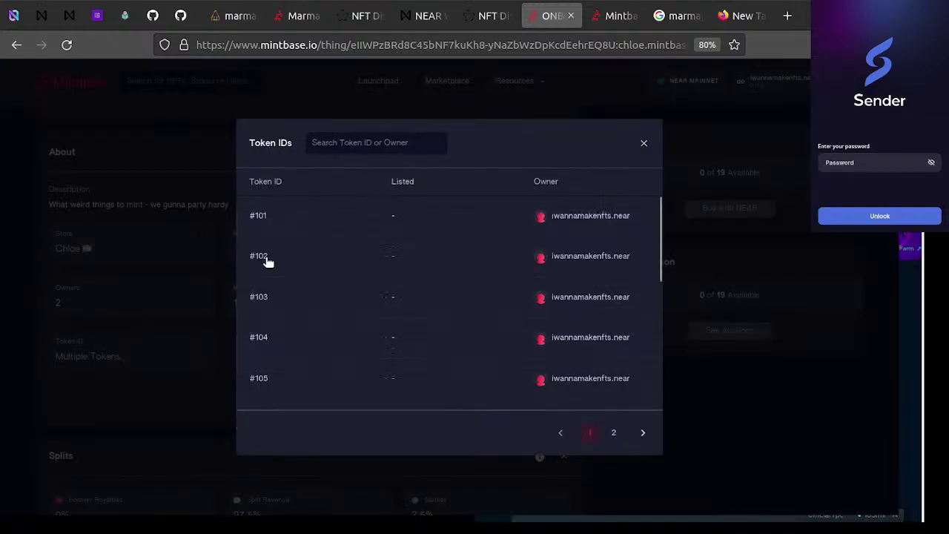
pyautogui.click(256, 215)
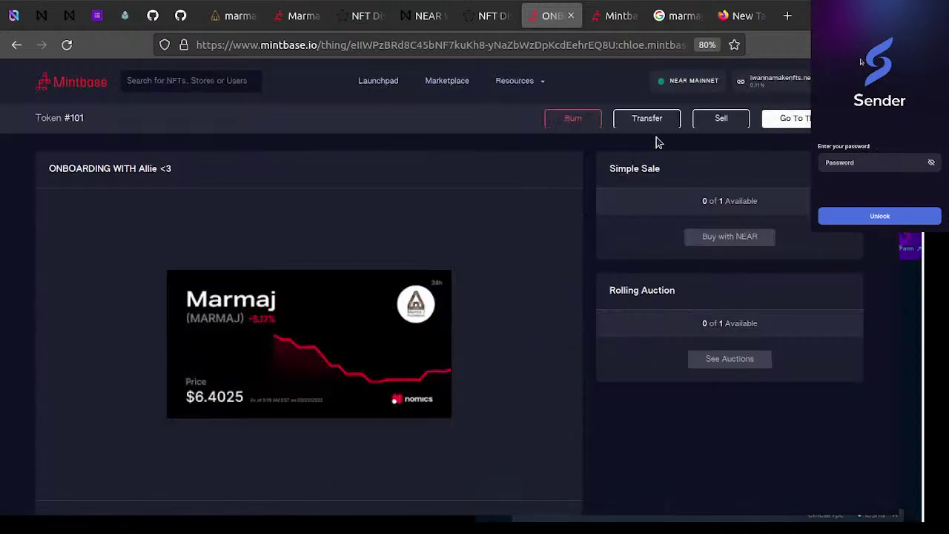
# List Token #101 as a Rolling Auction with an 8.19 NEAR minimum bid and approve it
pyautogui.click(720, 118)
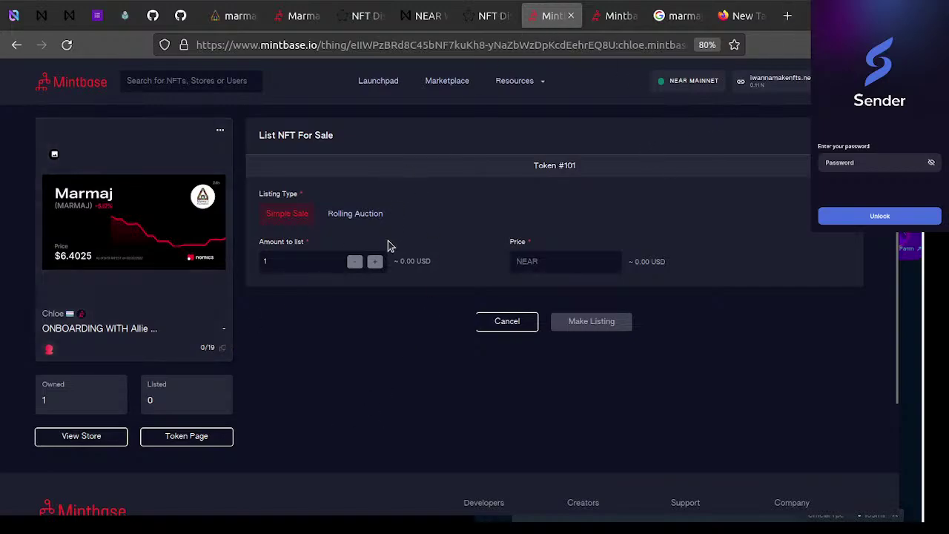
pyautogui.click(338, 215)
pyautogui.click(538, 262)
pyautogui.write('818')
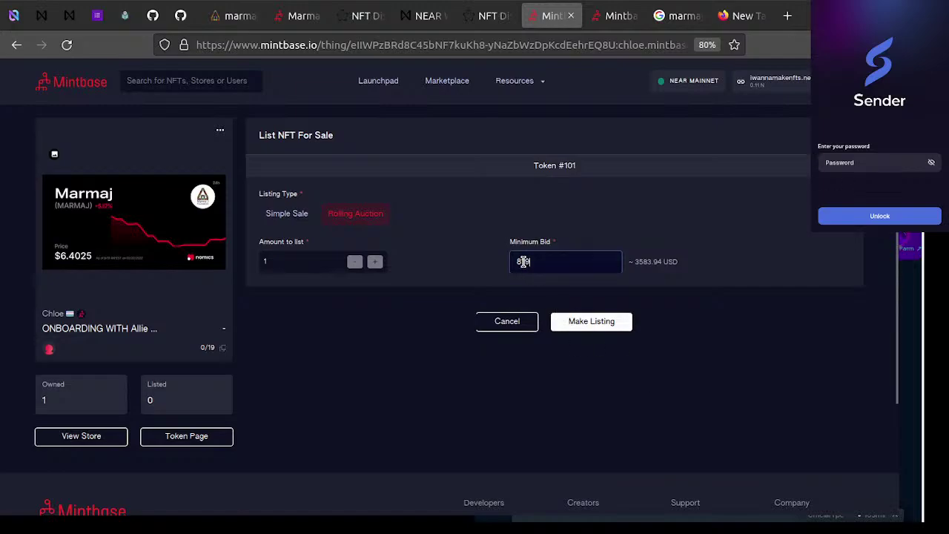
pyautogui.write('.')
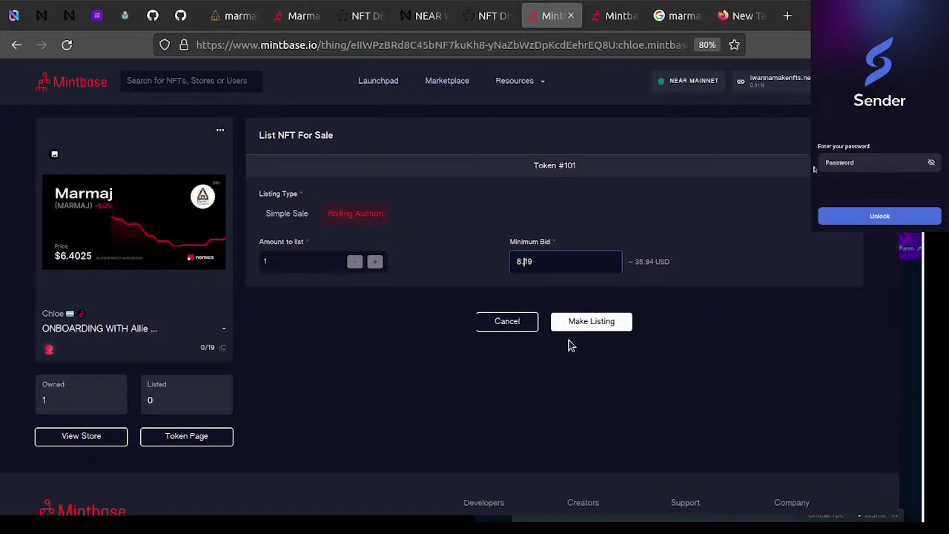
pyautogui.click(614, 323)
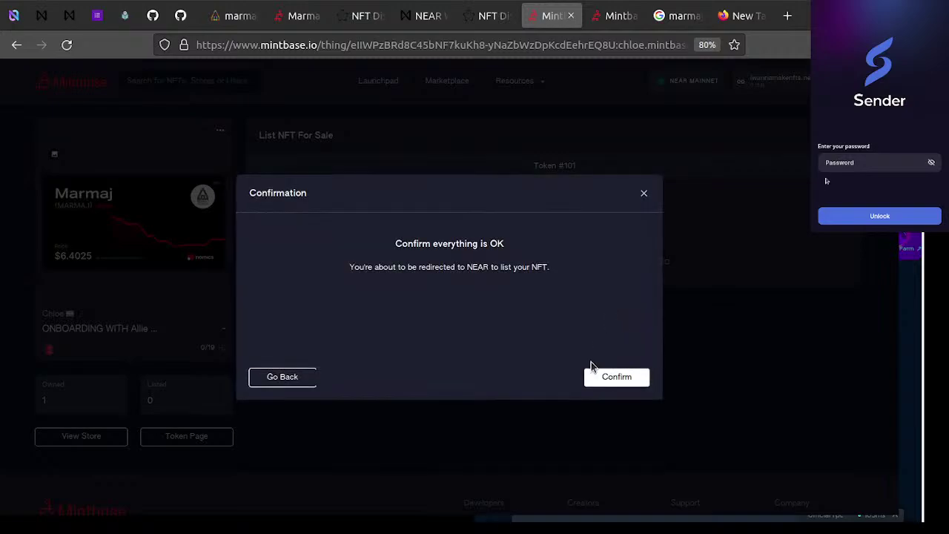
pyautogui.click(619, 380)
pyautogui.scroll(-3, 663, 374)
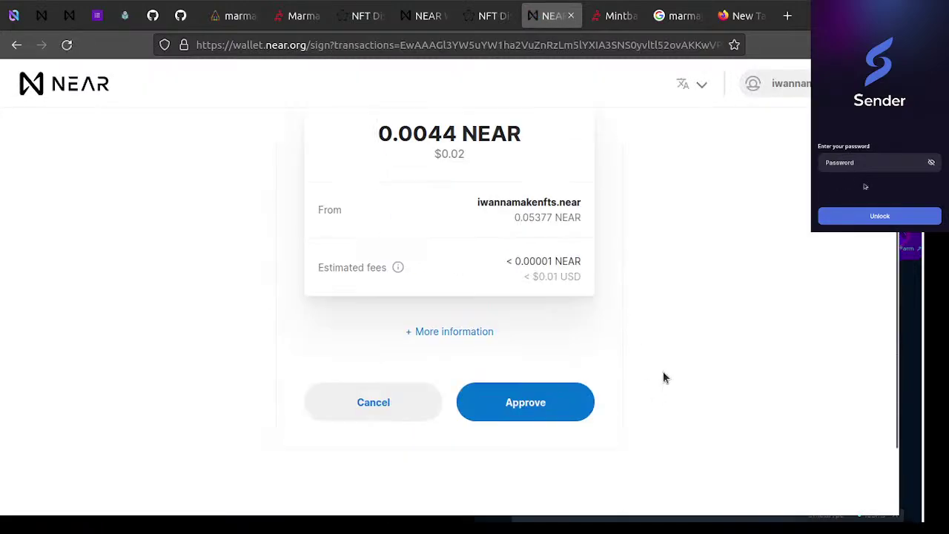
pyautogui.click(508, 319)
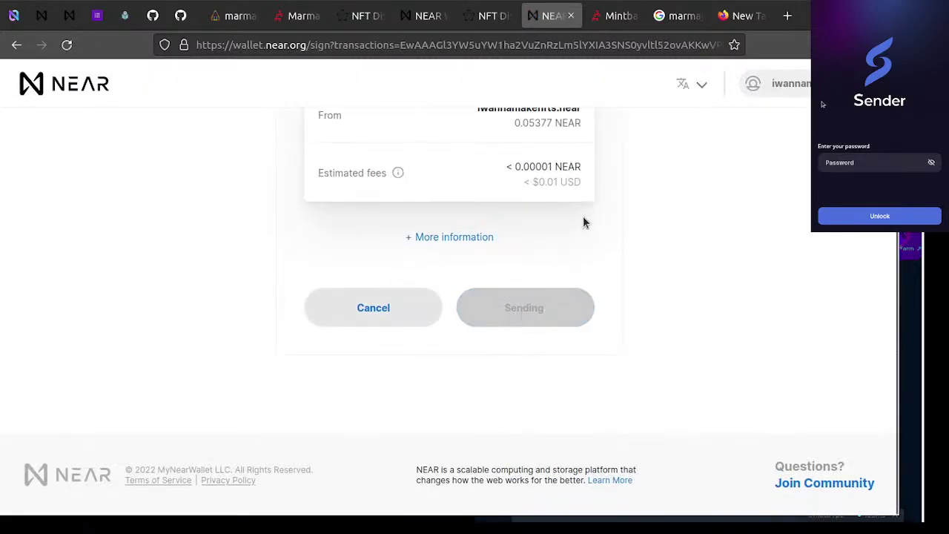
# Search Mintbase for 'chloe', open the Chloe store from Stores page 2, and scroll to its NFTs
pyautogui.click(607, 18)
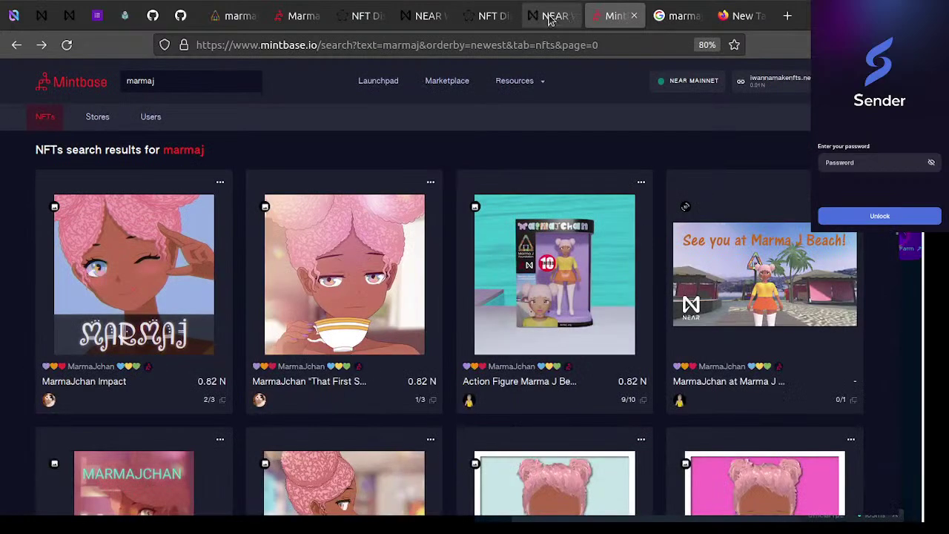
pyautogui.doubleClick(184, 82)
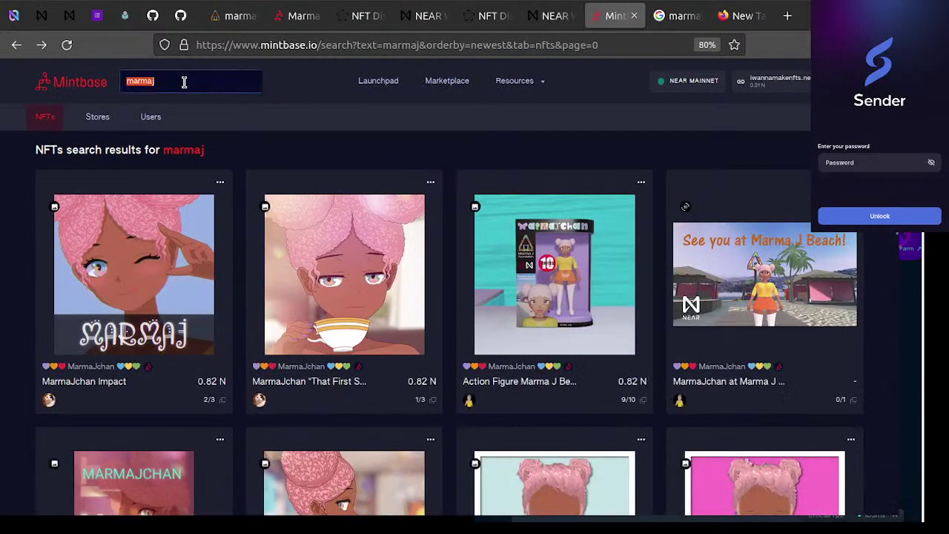
pyautogui.write('chloe')
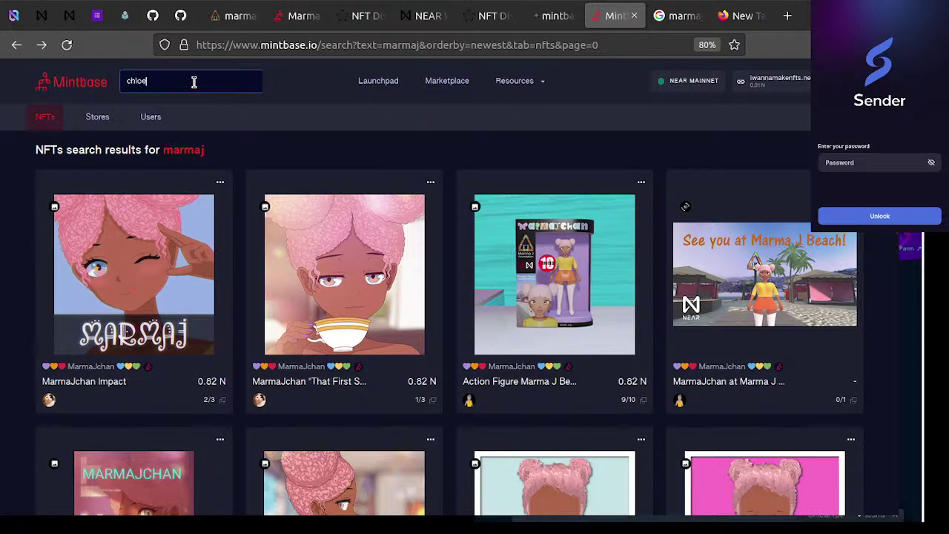
pyautogui.press('Return')
pyautogui.click(97, 116)
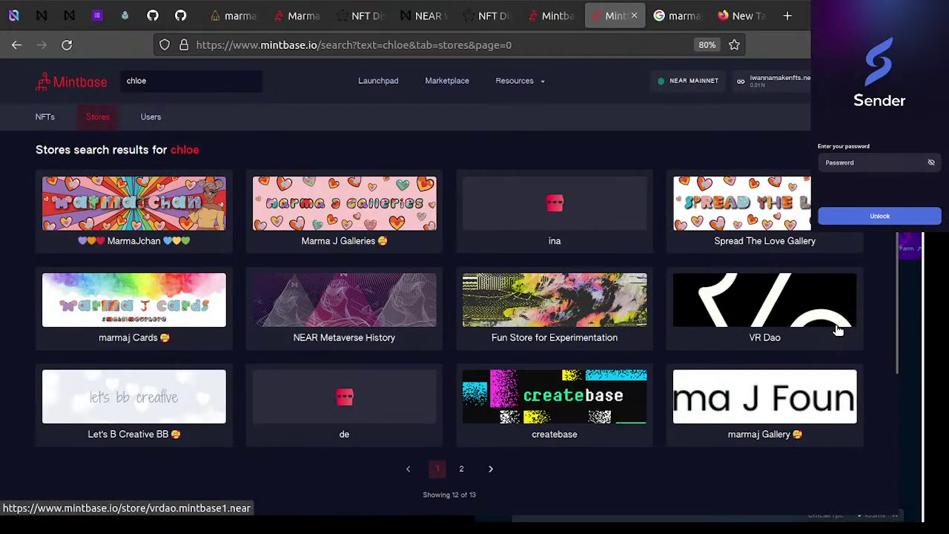
pyautogui.click(462, 469)
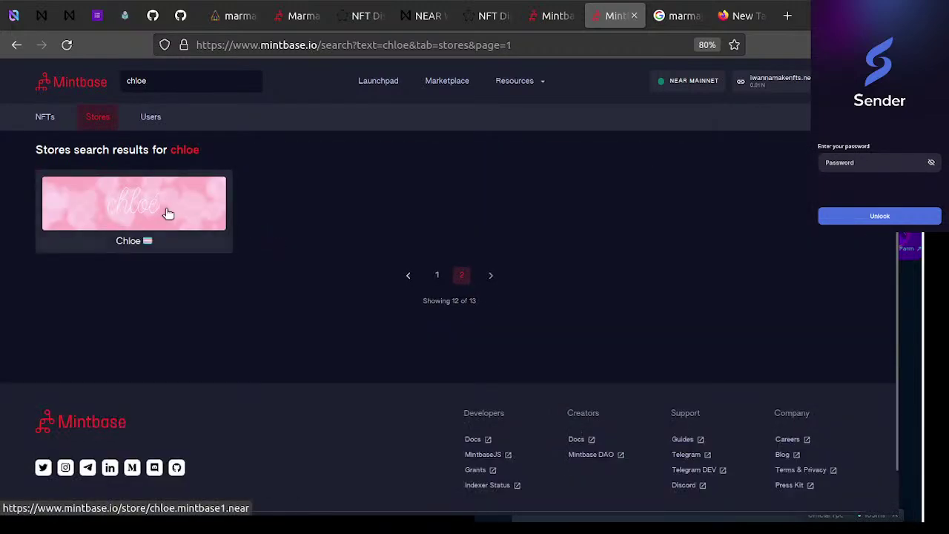
pyautogui.click(168, 213)
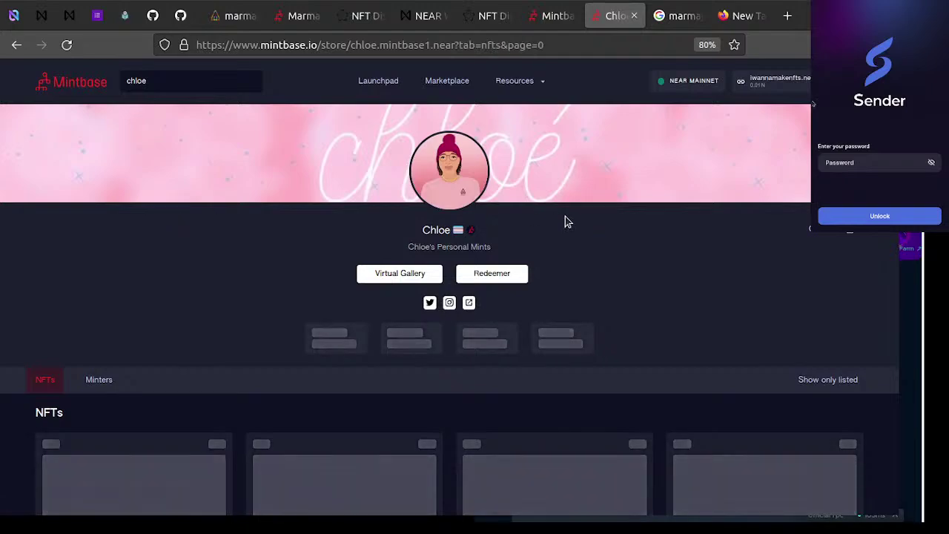
pyautogui.scroll(-3, 646, 289)
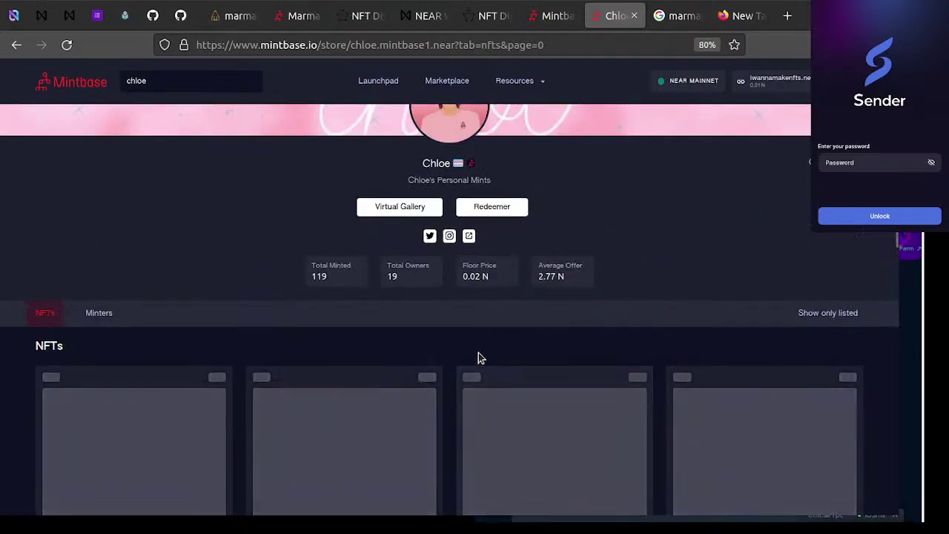
pyautogui.scroll(-3, 260, 394)
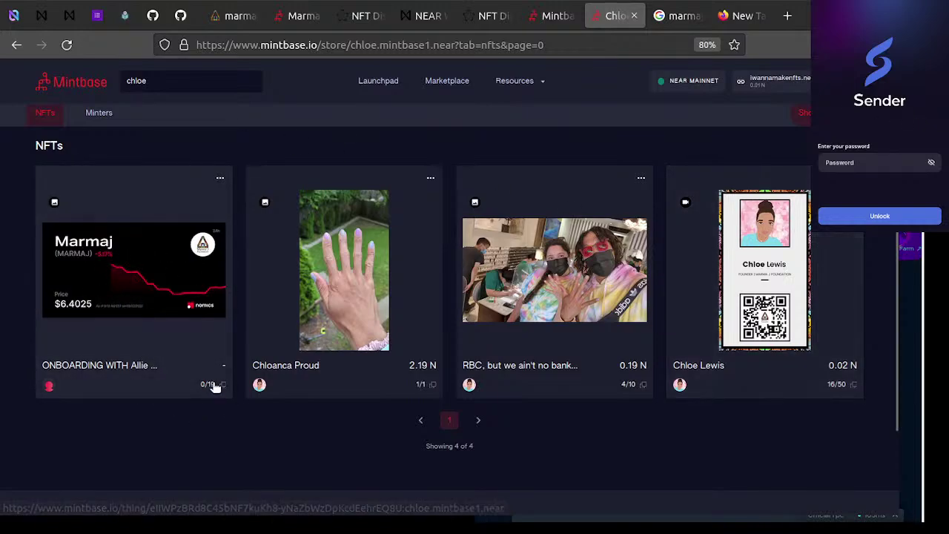
# Open the ONBOARDING WITH Allie <3 NFT page and scroll through its About section
pyautogui.click(157, 281)
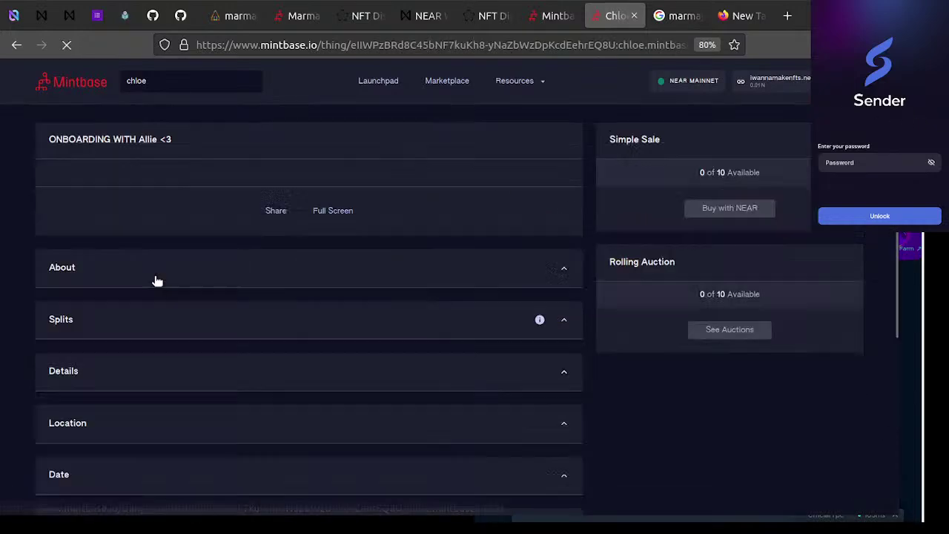
pyautogui.scroll(-4, 586, 298)
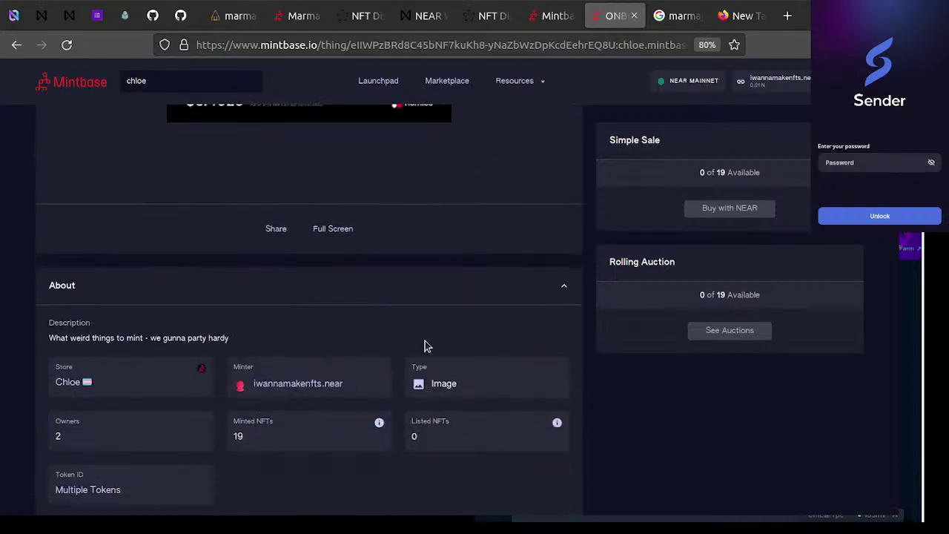
pyautogui.scroll(4, 381, 364)
pyautogui.click(741, 331)
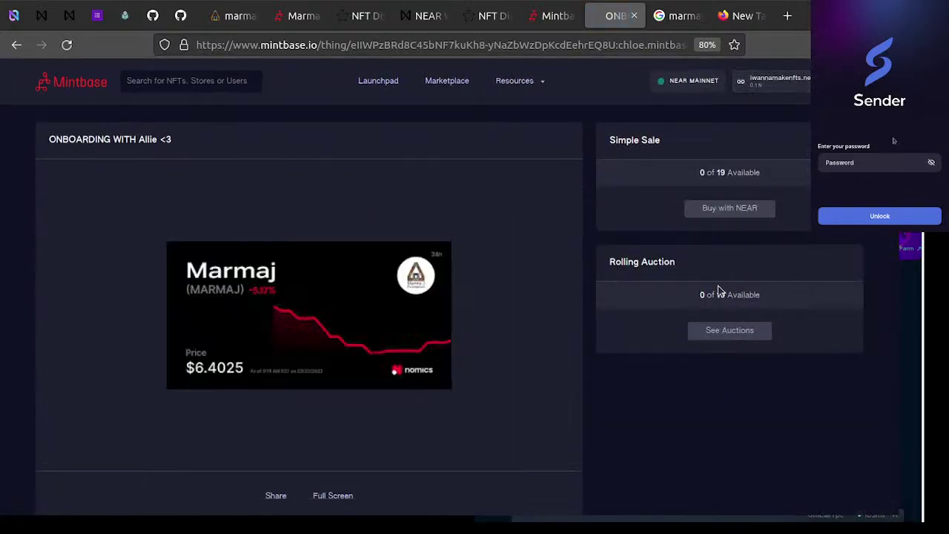
pyautogui.scroll(-5, 613, 371)
pyautogui.scroll(3, 613, 387)
pyautogui.scroll(2, 612, 388)
# From the transaction success page, open the NFT and scroll to its Splits
pyautogui.click(556, 16)
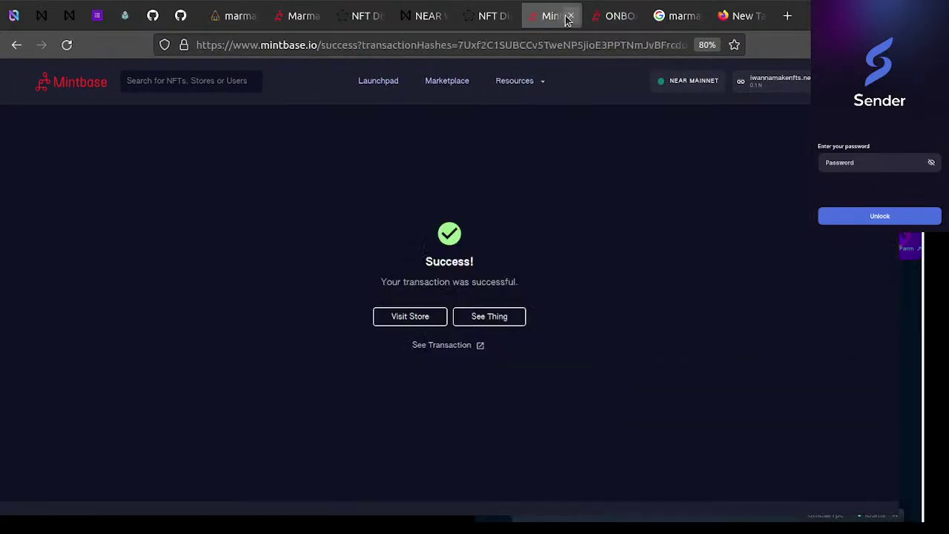
pyautogui.click(493, 316)
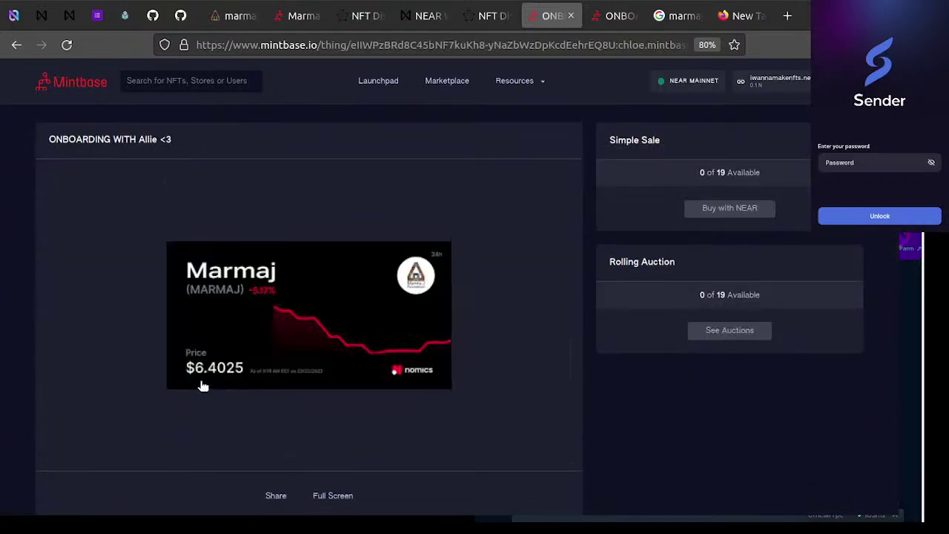
pyautogui.scroll(-6, 208, 379)
pyautogui.scroll(-1, 161, 373)
pyautogui.scroll(1, 186, 351)
# Pick token #102 from the Multiple Tokens list and open its List NFT For Sale form
pyautogui.click(82, 222)
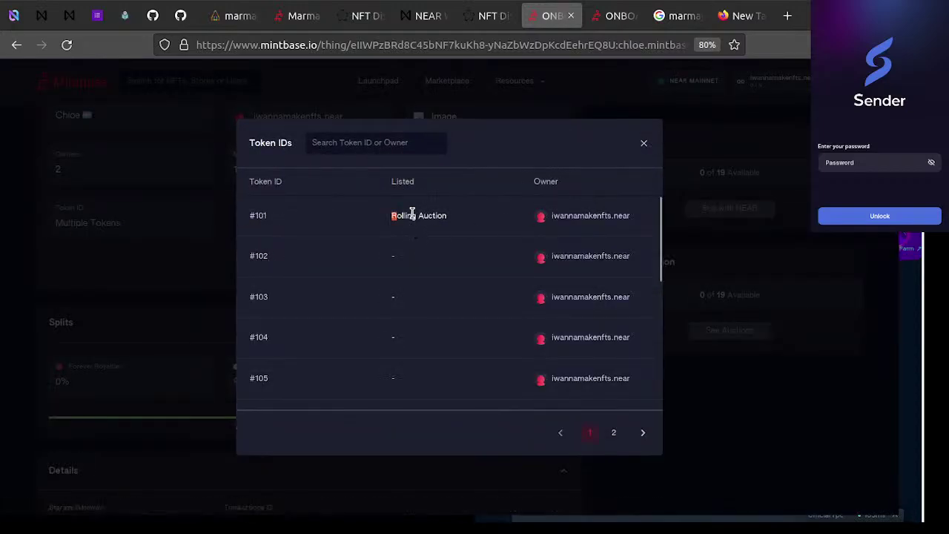
pyautogui.click(413, 255)
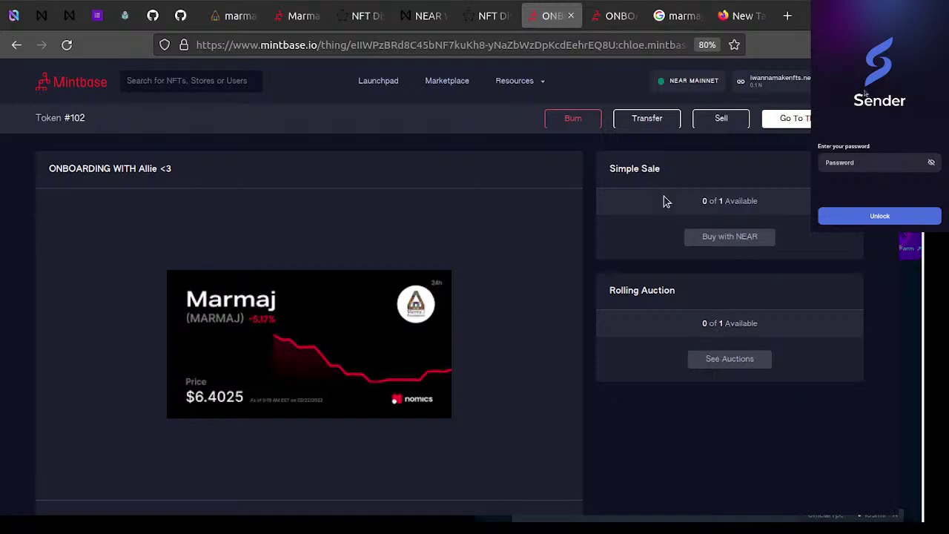
pyautogui.click(731, 122)
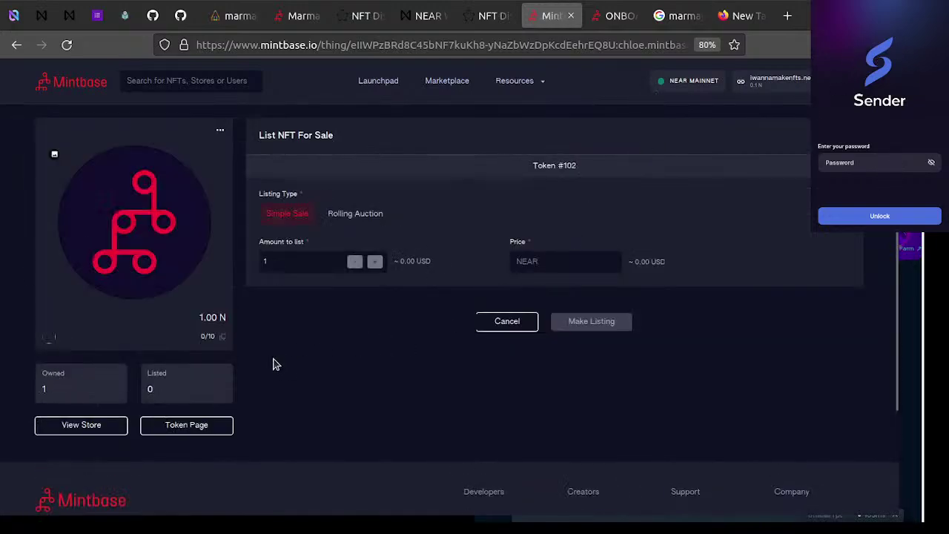
# List token #102 as a Simple Sale at 81.9 NEAR and confirm the listing
pyautogui.click(548, 261)
pyautogui.write('819')
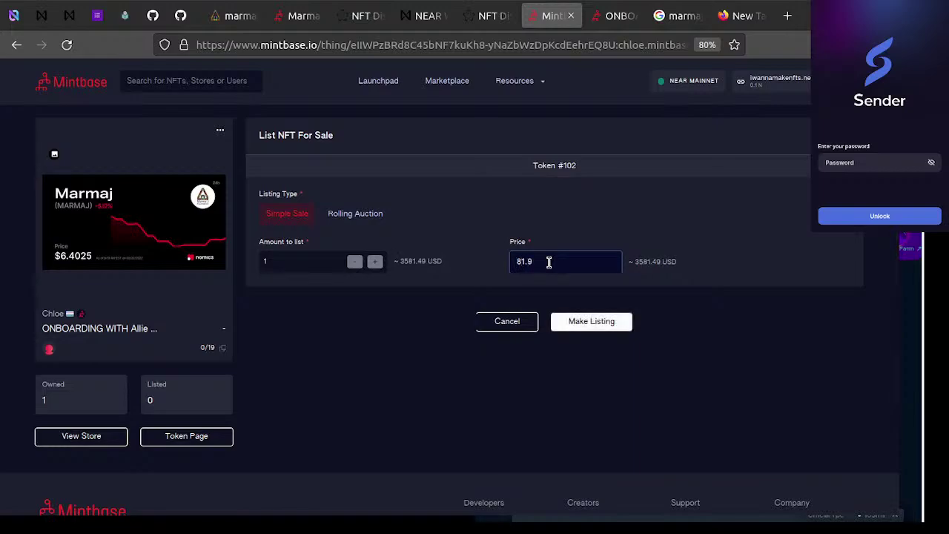
pyautogui.click(572, 323)
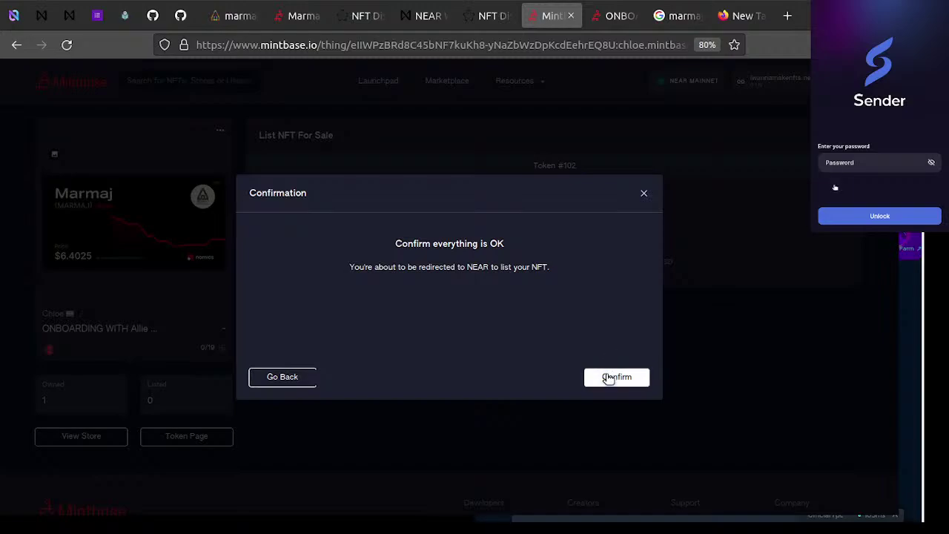
pyautogui.click(608, 379)
pyautogui.scroll(-3, 522, 415)
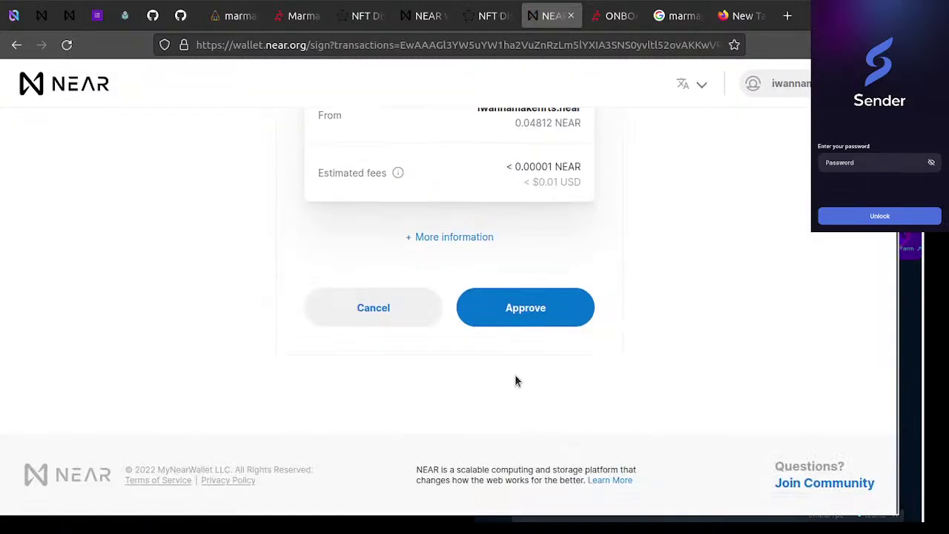
# Approve the listing transaction in NEAR Wallet, then view the newly listed NFT's page
pyautogui.scroll(-3, 770, 417)
pyautogui.click(524, 387)
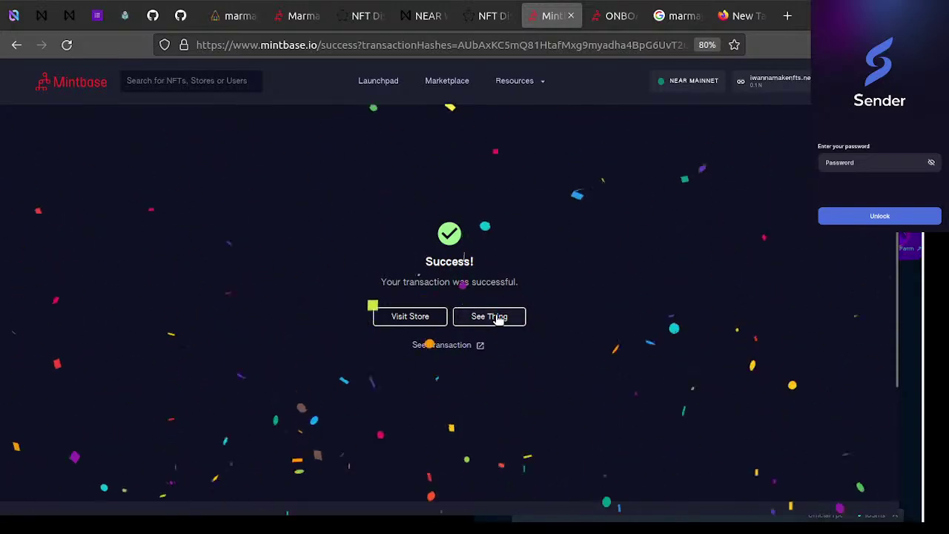
pyautogui.click(505, 318)
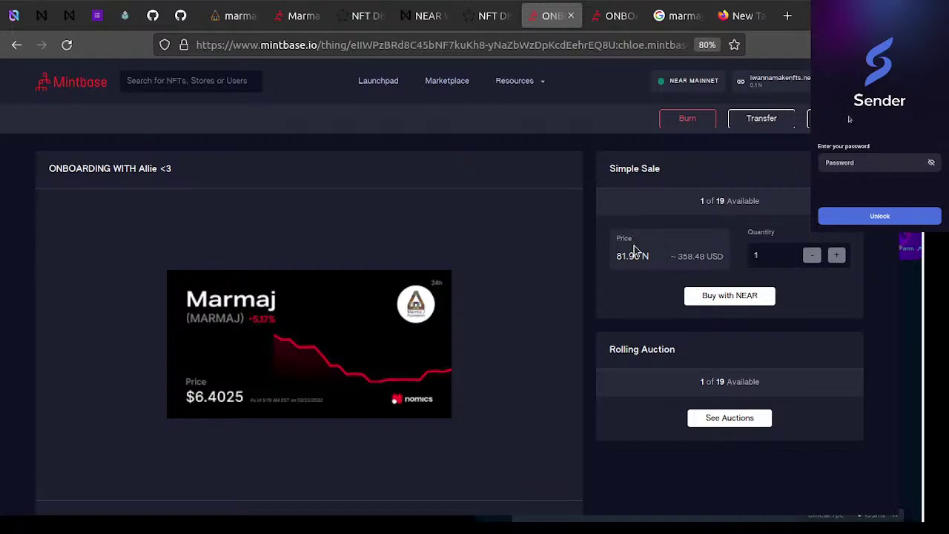
# Check the 81.90 N sale price, view the NFT's rolling auction, and start a blank tab
pyautogui.moveTo(643, 256); pyautogui.dragTo(604, 264)
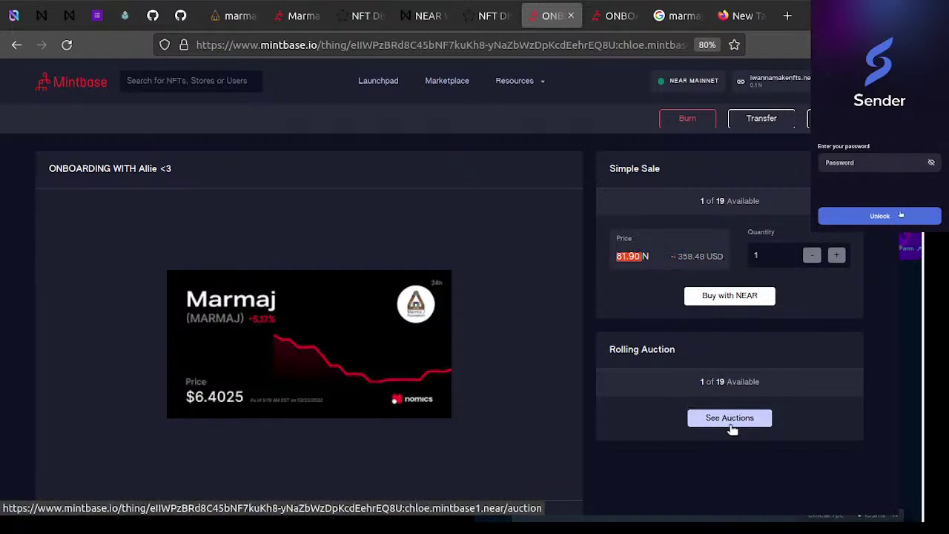
pyautogui.click(731, 423)
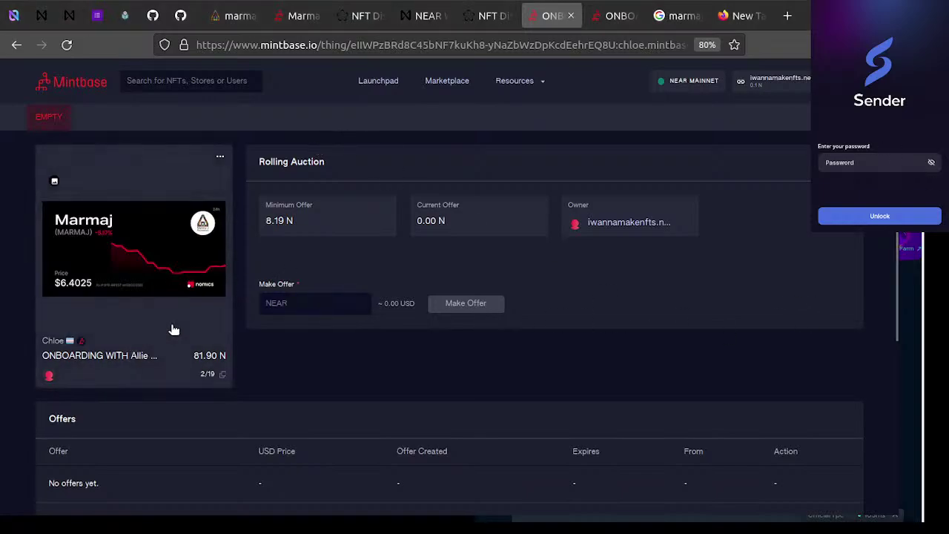
pyautogui.click(792, 16)
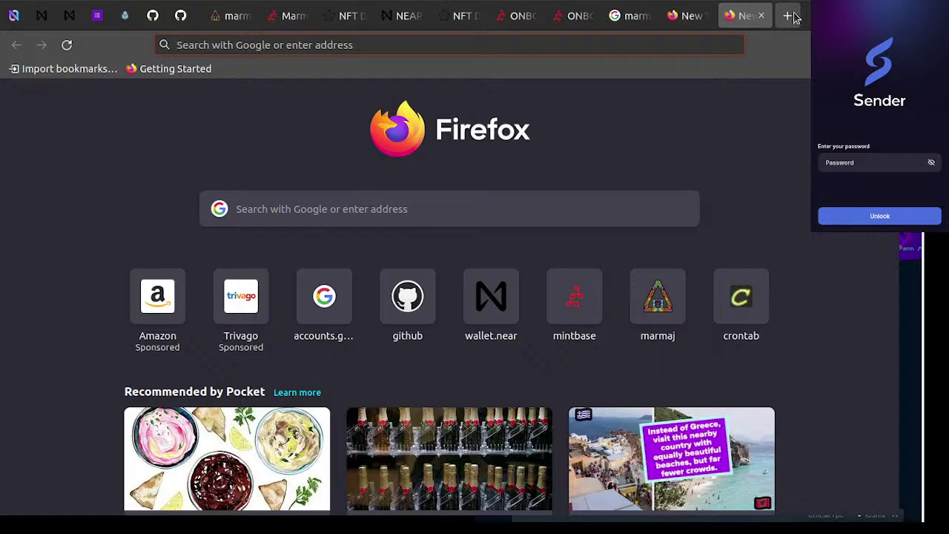
# Go to astrodao.com and launch the Astro DAO app
pyautogui.write('astrodao')
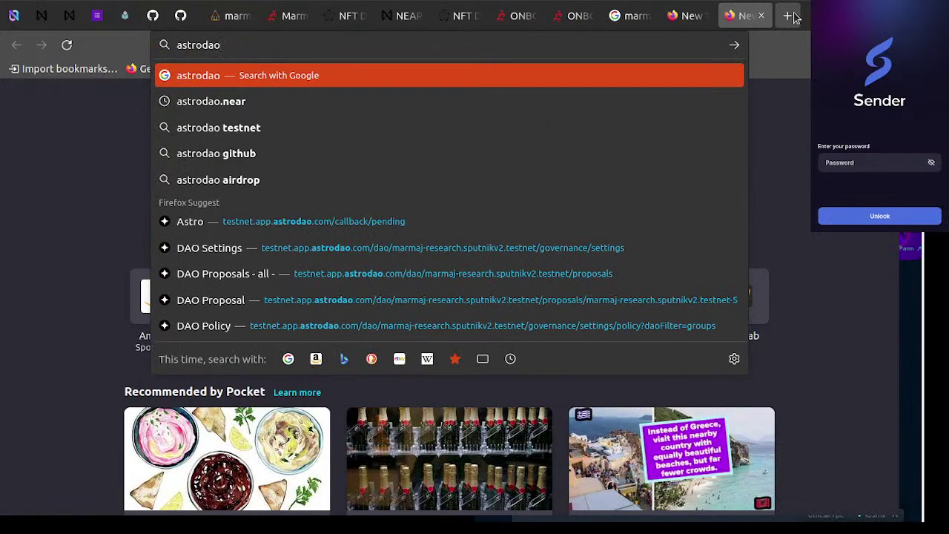
pyautogui.write('.com')
pyautogui.press('Return')
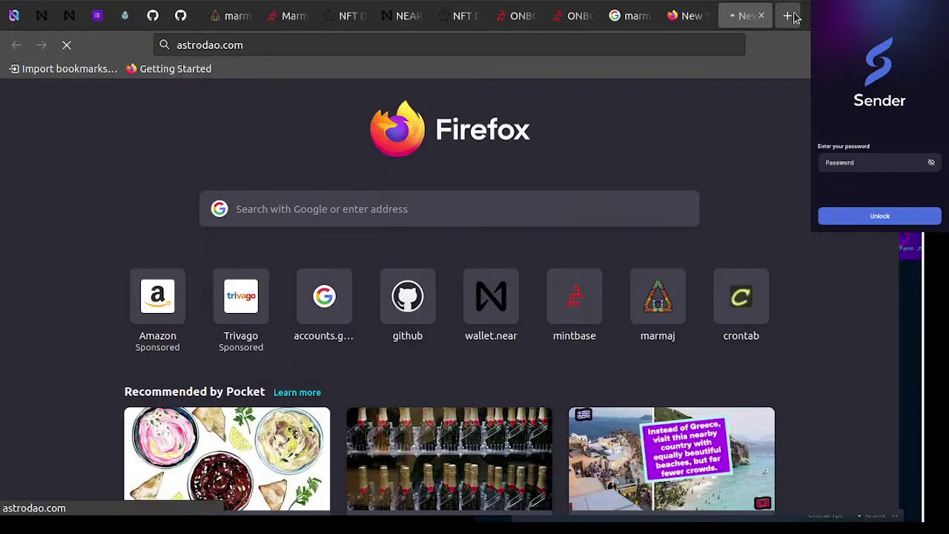
pyautogui.click(801, 89)
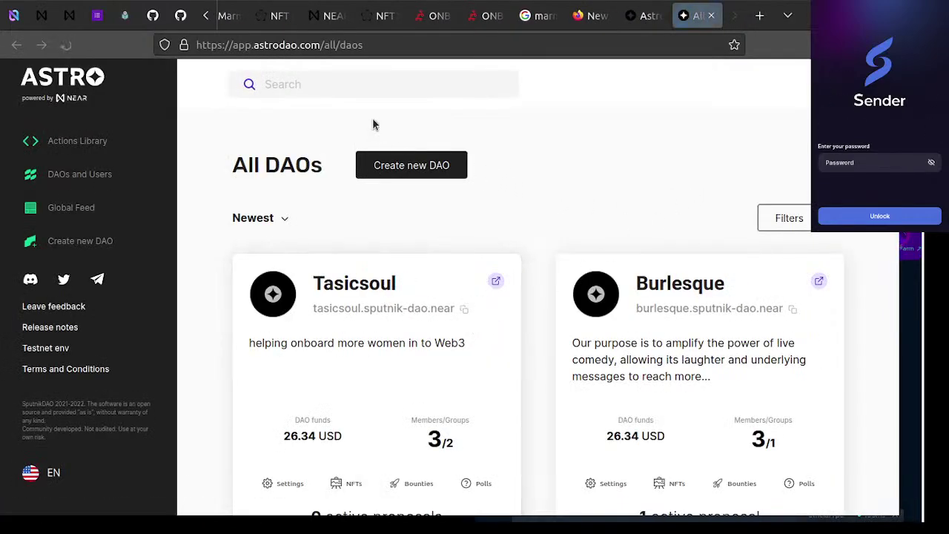
# Search 'ma', open The Marma J Foundation DAO page, and connect a NEAR wallet
pyautogui.click(362, 88)
pyautogui.write('marma j')
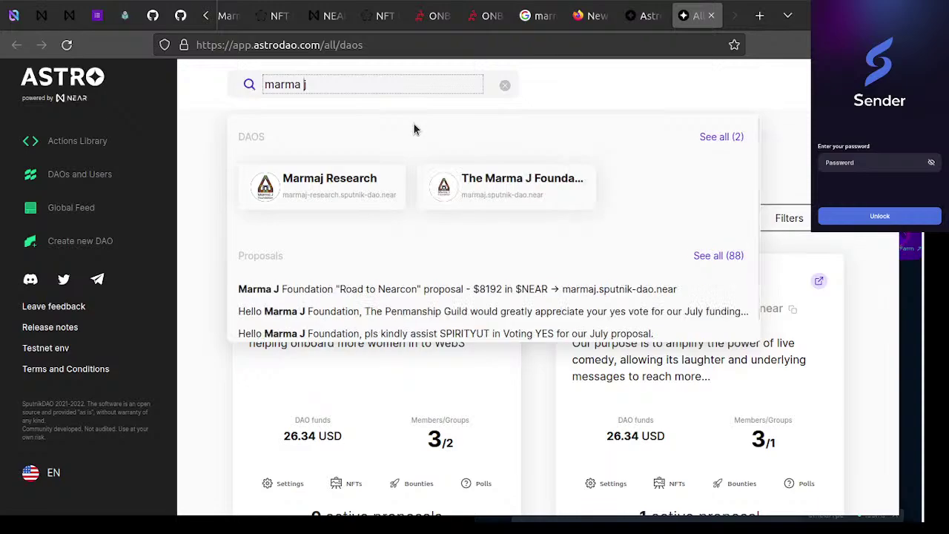
pyautogui.click(488, 204)
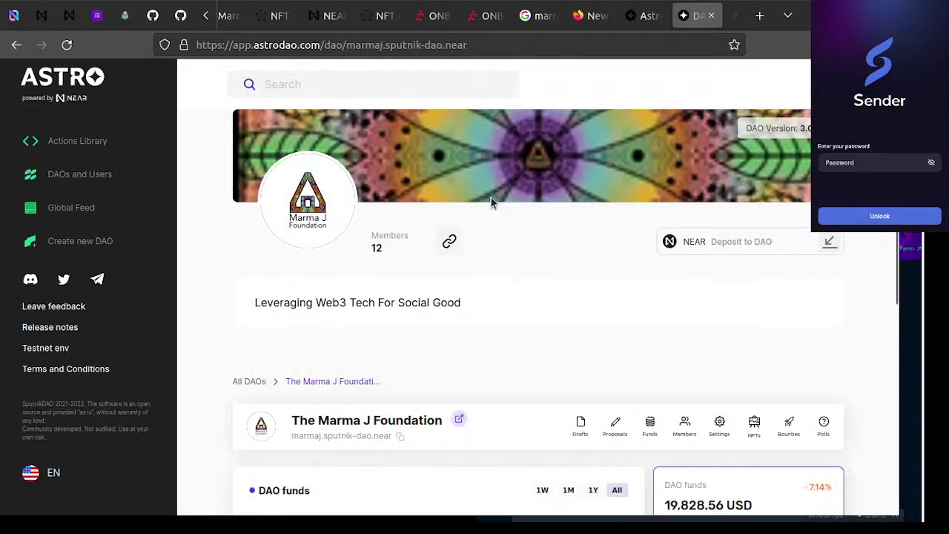
pyautogui.scroll(-5, 586, 324)
pyautogui.scroll(5, 756, 259)
pyautogui.scroll(-3, 688, 296)
pyautogui.scroll(3, 539, 239)
pyautogui.scroll(1, 539, 239)
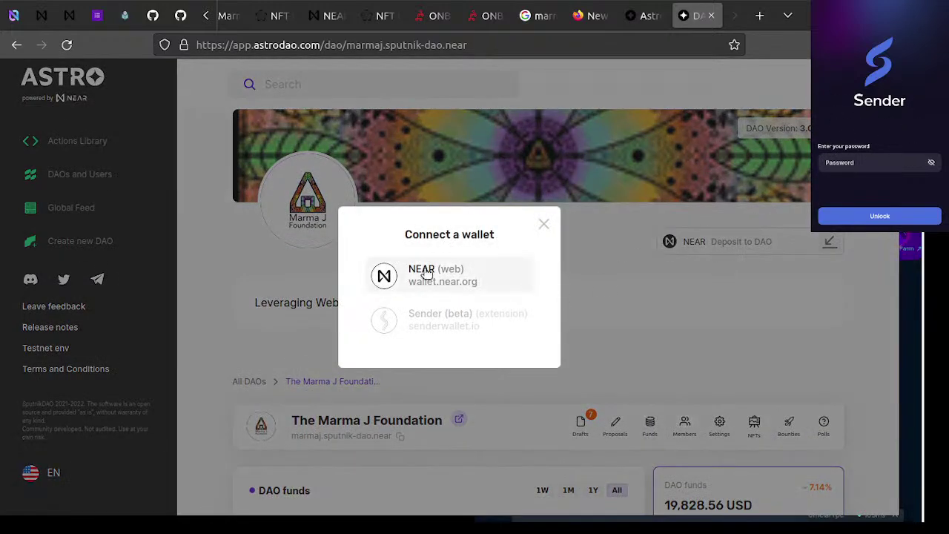
pyautogui.click(423, 273)
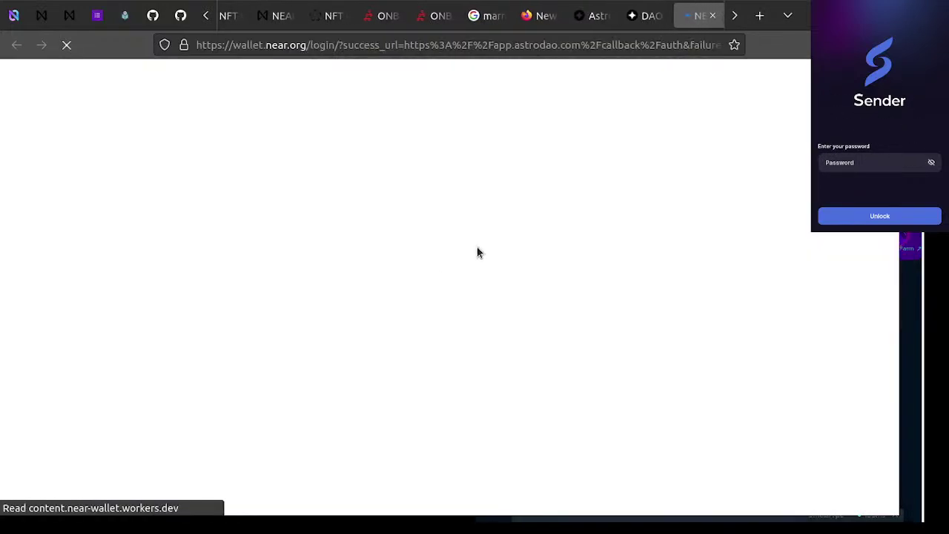
# Continue with the listed account and grant Astro DAO access to sputnik-dao.near
pyautogui.scroll(-2, 509, 388)
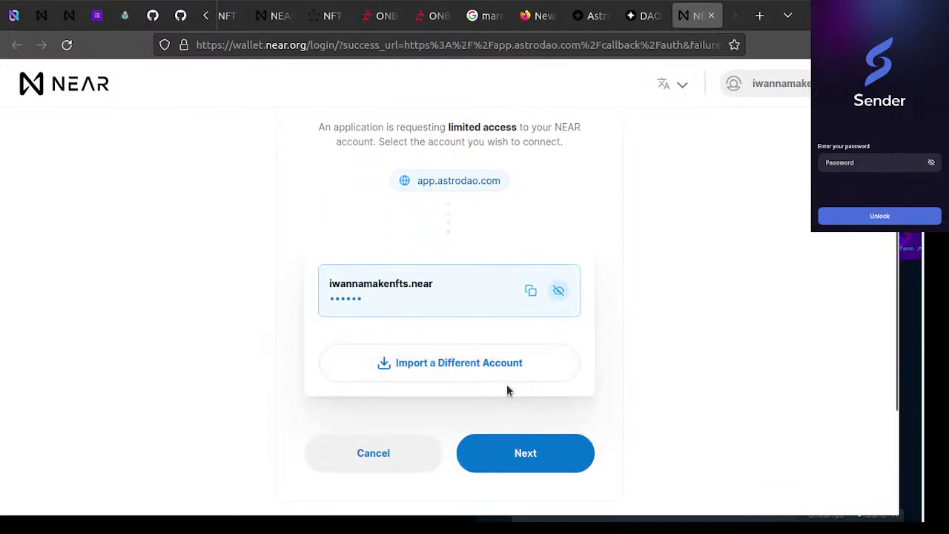
pyautogui.click(538, 474)
pyautogui.scroll(-4, 659, 315)
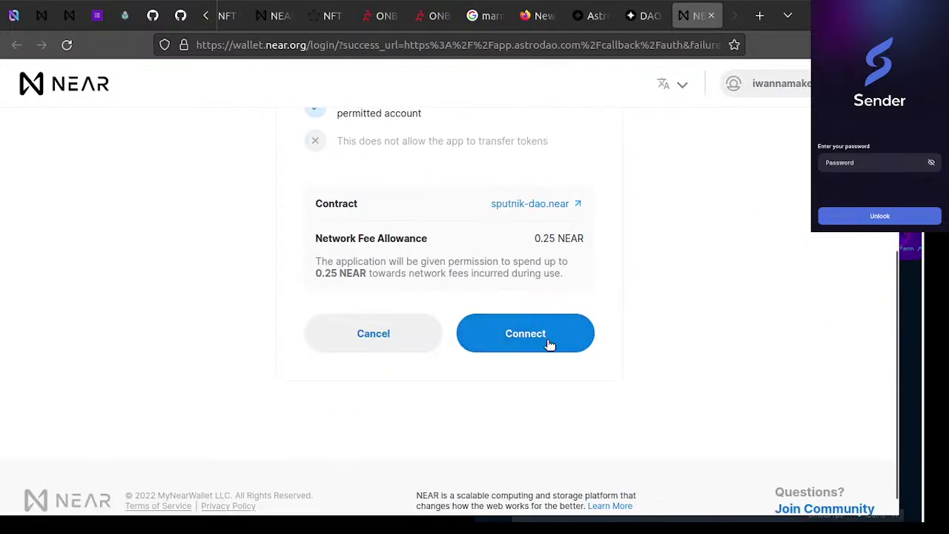
pyautogui.click(548, 339)
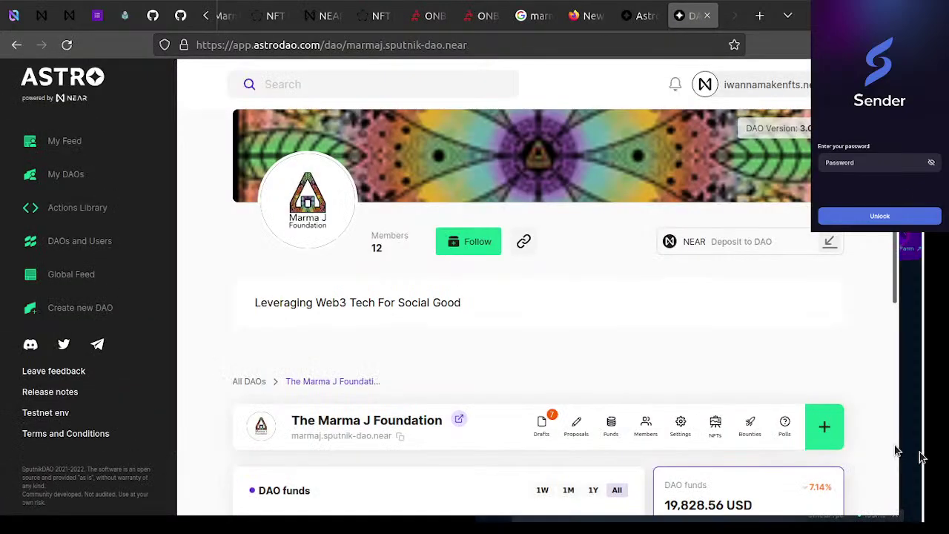
pyautogui.scroll(-5, 610, 366)
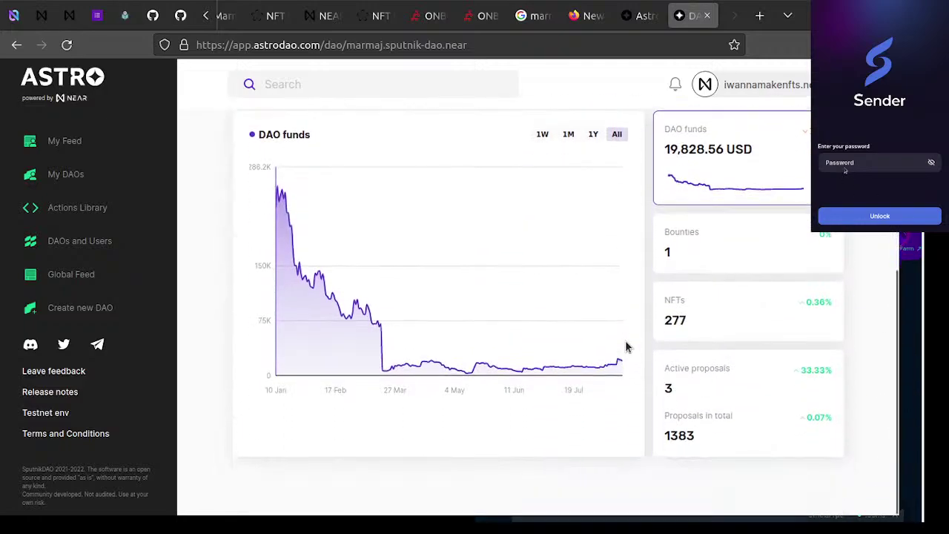
pyautogui.scroll(5, 630, 342)
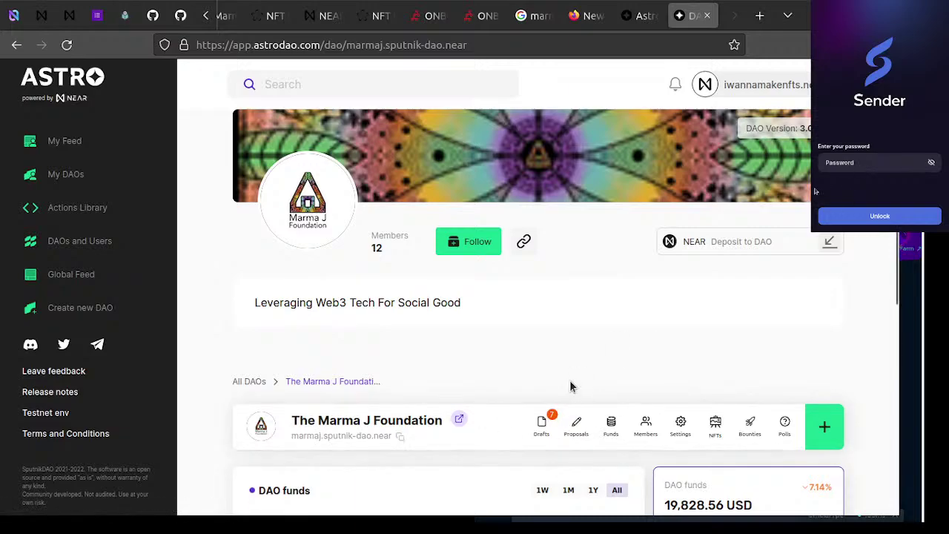
pyautogui.scroll(-2, 578, 354)
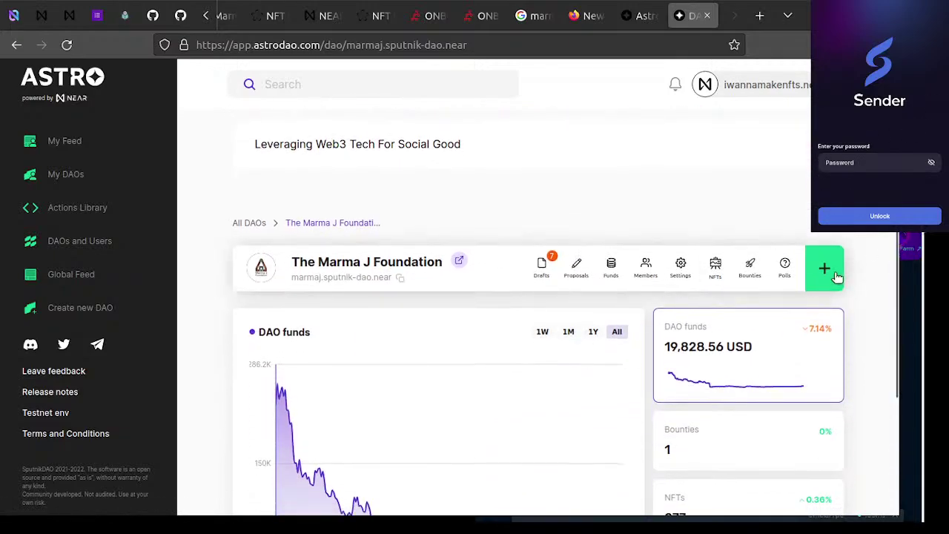
# Create a new Propose a Transfer draft for The Marma J Foundation
pyautogui.click(825, 270)
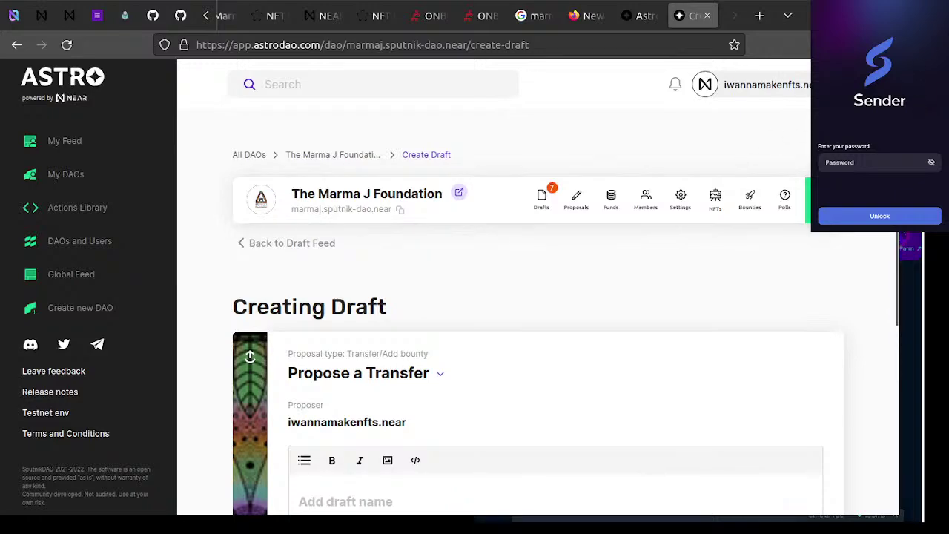
pyautogui.scroll(-4, 474, 367)
pyautogui.scroll(3, 386, 341)
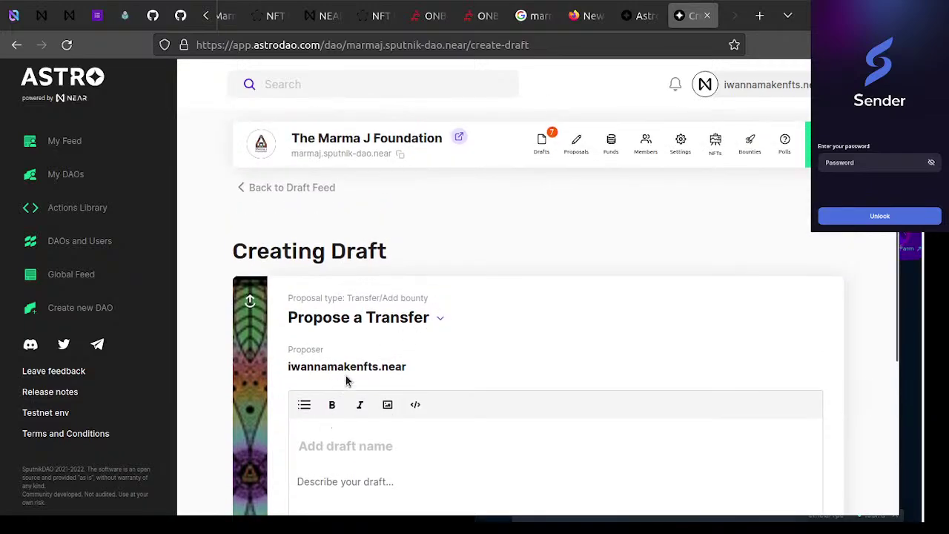
pyautogui.scroll(-1, 317, 411)
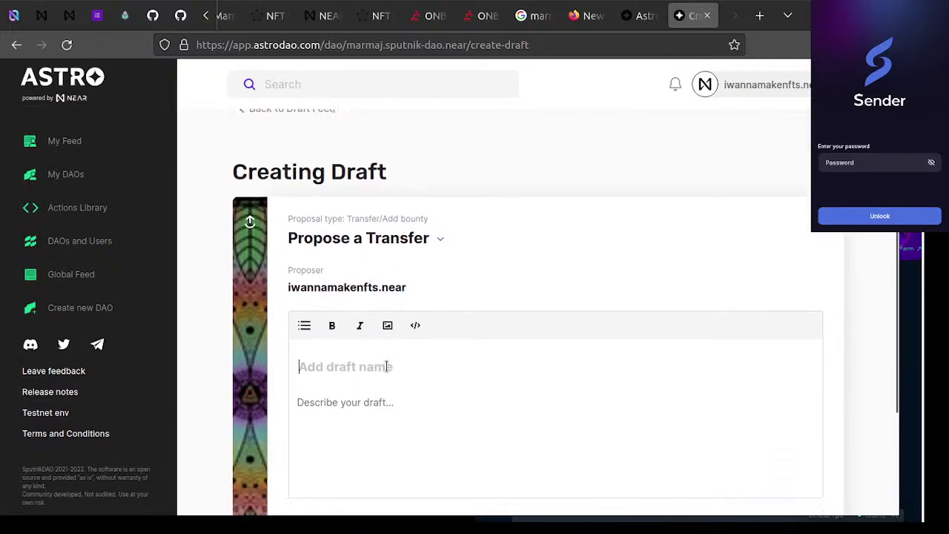
# Write the description introducing the author and listing 10 hours of marmaj DAO work
pyautogui.write('My name is allie and I did things f')
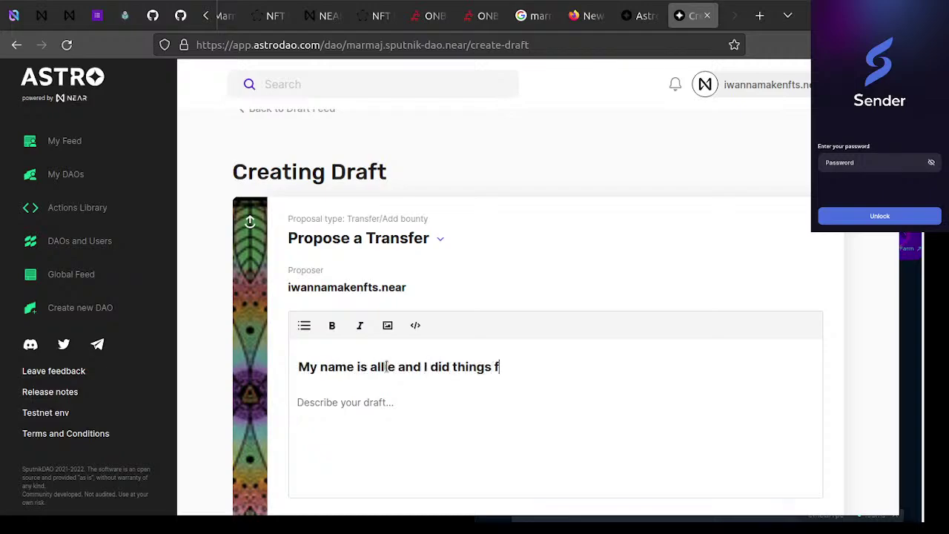
pyautogui.write('or marmaj DAO <3  ')
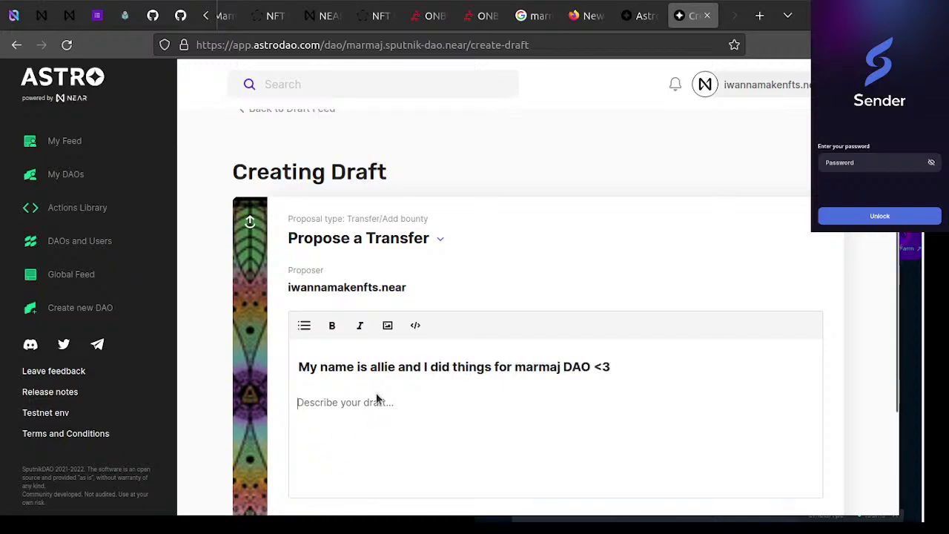
pyautogui.write('I spend 10 hours doing:')
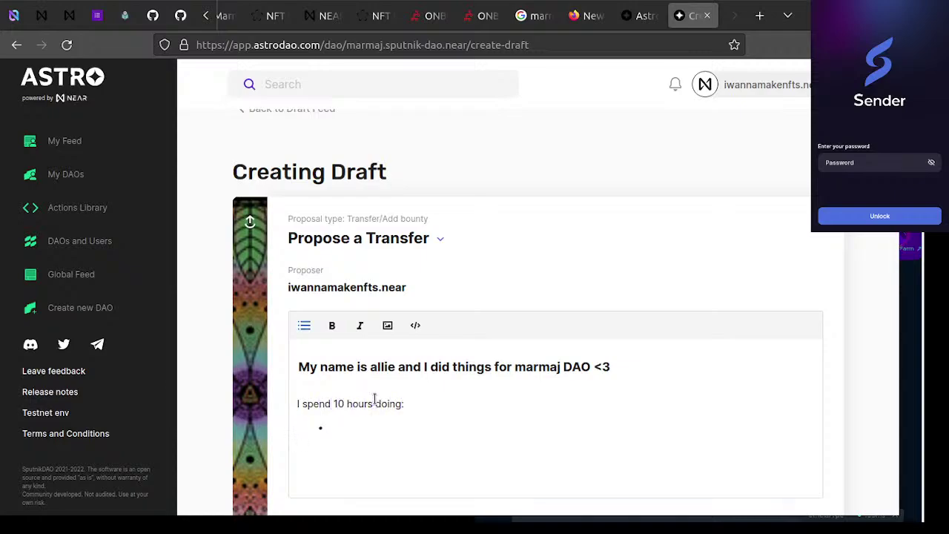
pyautogui.write('ng to chloe ramble on youtube - 5')
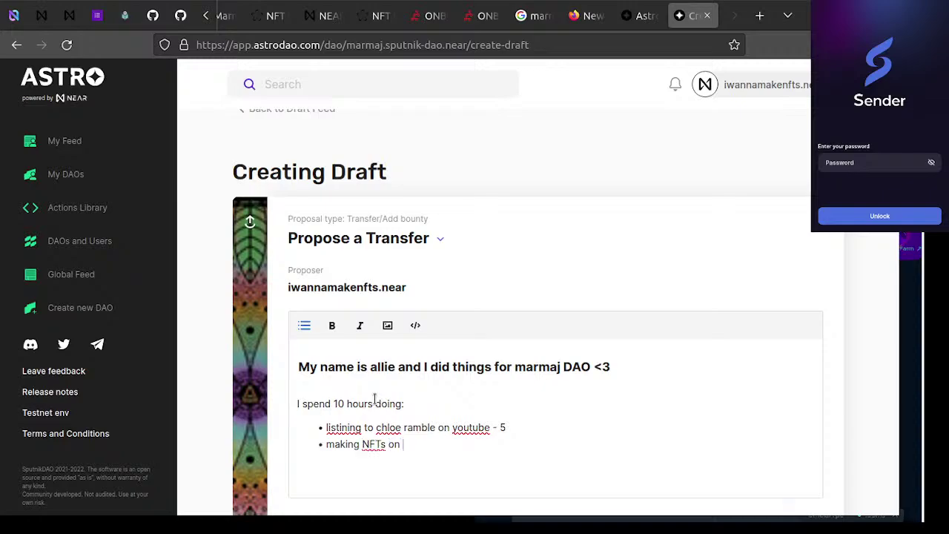
pyautogui.write('and yada yada')
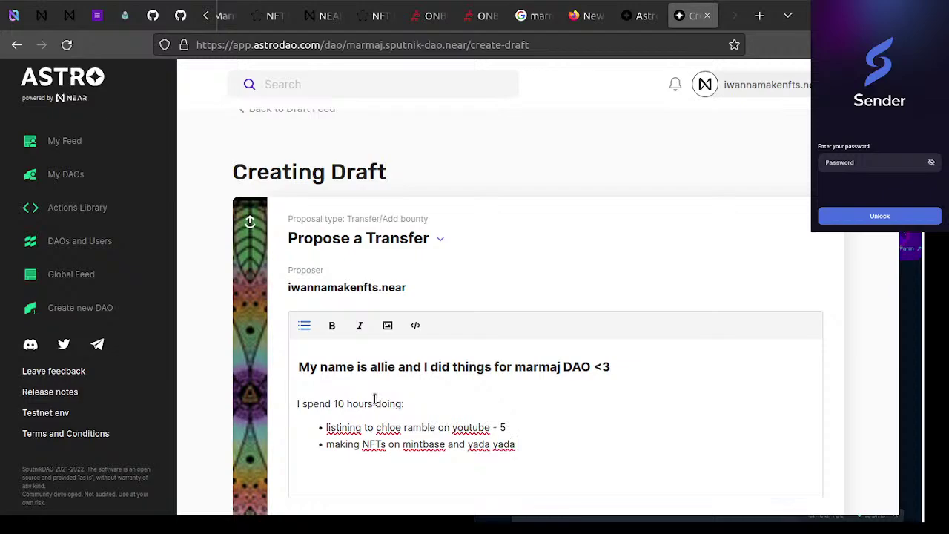
pyautogui.press('BackSpace')
pyautogui.scroll(-2, 123, 229)
pyautogui.scroll(-3, 469, 420)
# Choose marmaj as the transfer token and set the amount to 30
pyautogui.click(408, 401)
pyautogui.scroll(-5, 428, 428)
pyautogui.scroll(-2, 460, 438)
pyautogui.scroll(1, 451, 401)
pyautogui.click(438, 384)
pyautogui.click(316, 397)
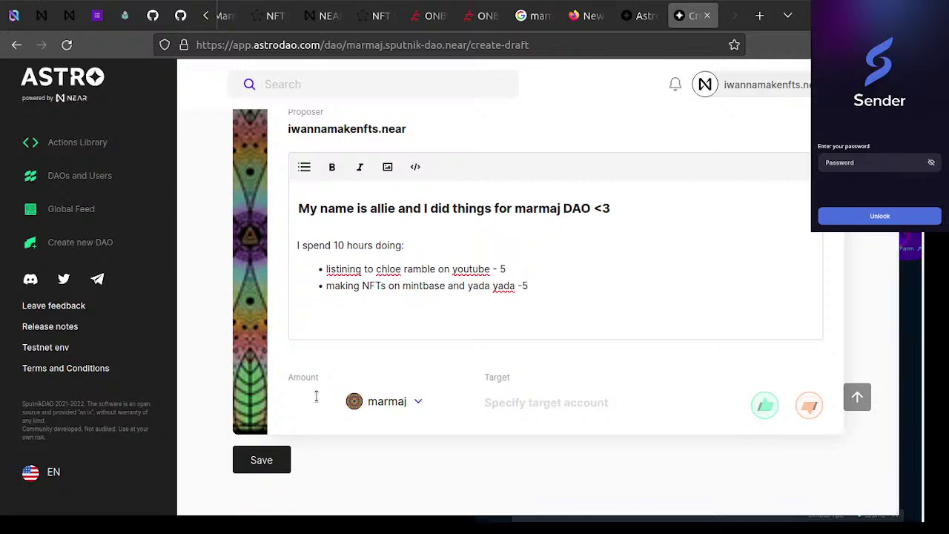
pyautogui.write('1')
pyautogui.press('BackSpace')
pyautogui.write('30')
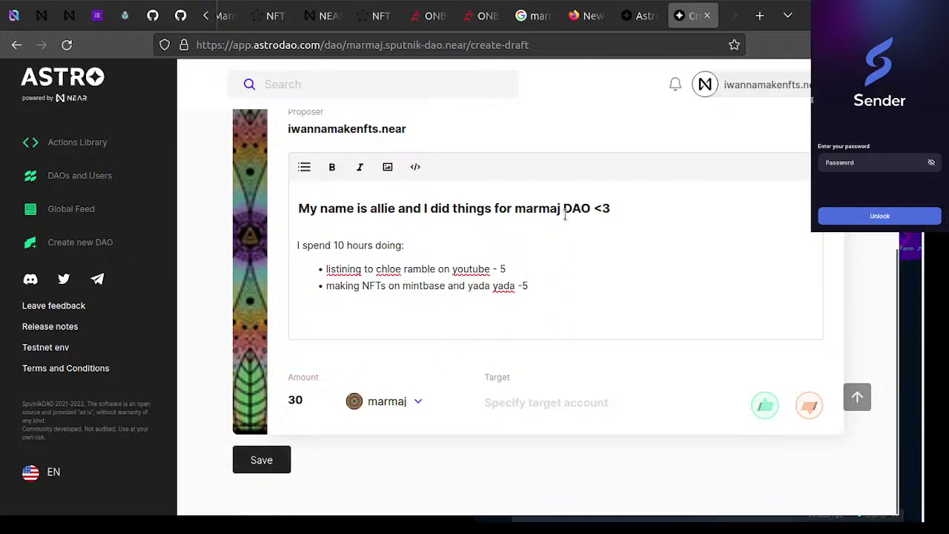
# Enter the recipient's NEAR account as the target and save the draft
pyautogui.click(539, 401)
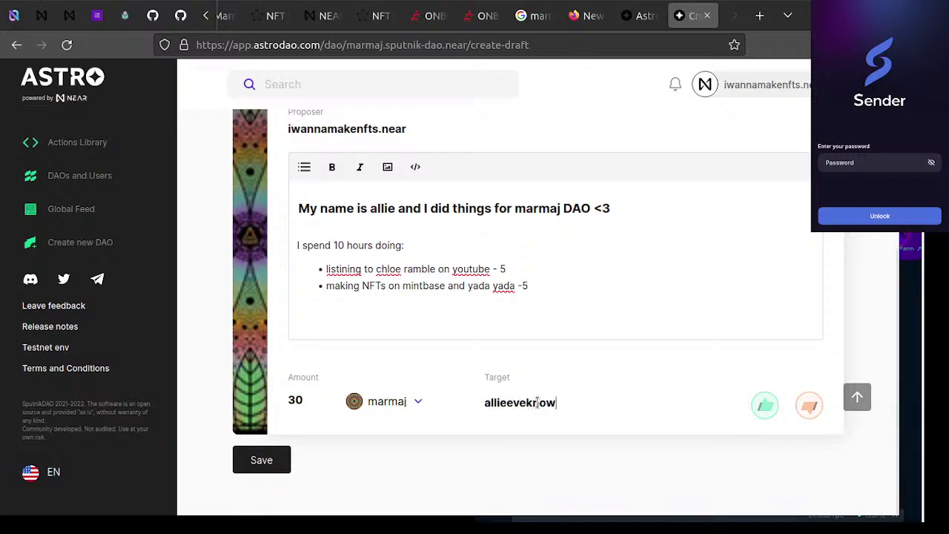
pyautogui.click(692, 364)
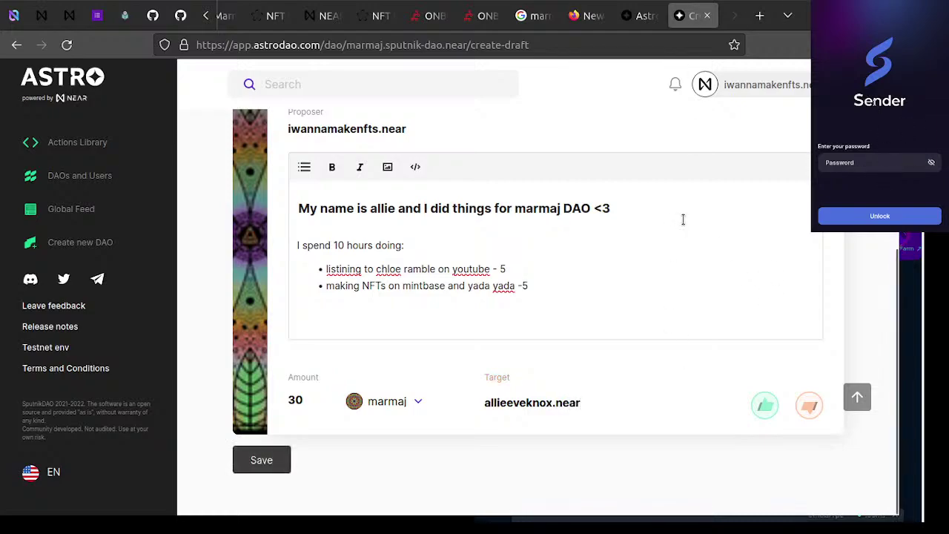
pyautogui.click(261, 460)
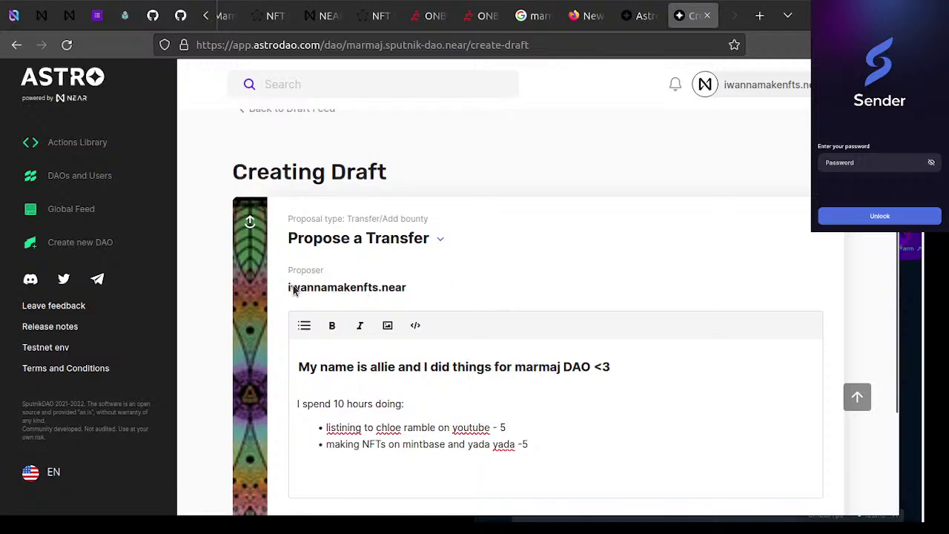
# Append '- aug' to the end of the draft title
pyautogui.moveTo(291, 293); pyautogui.dragTo(412, 290)
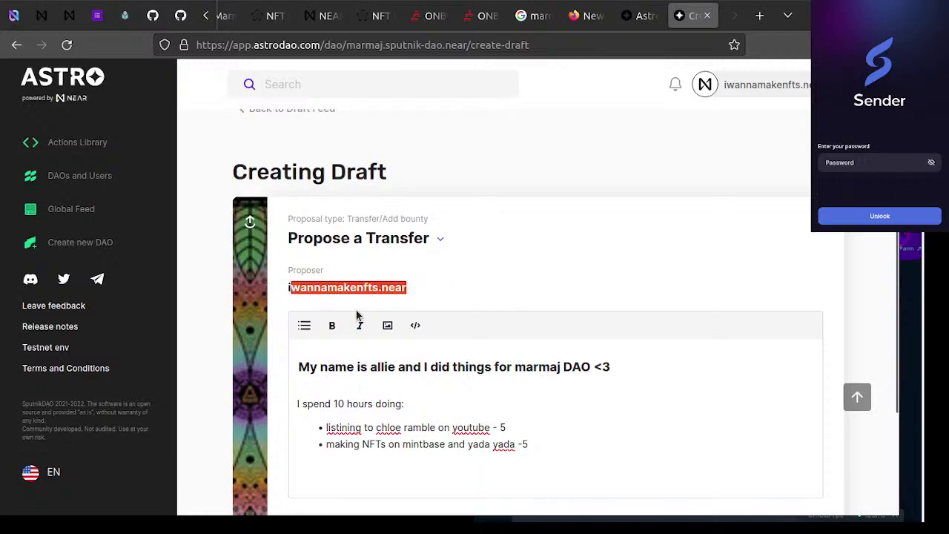
pyautogui.click(293, 291)
pyautogui.moveTo(291, 292); pyautogui.dragTo(397, 287)
pyautogui.scroll(-2, 493, 334)
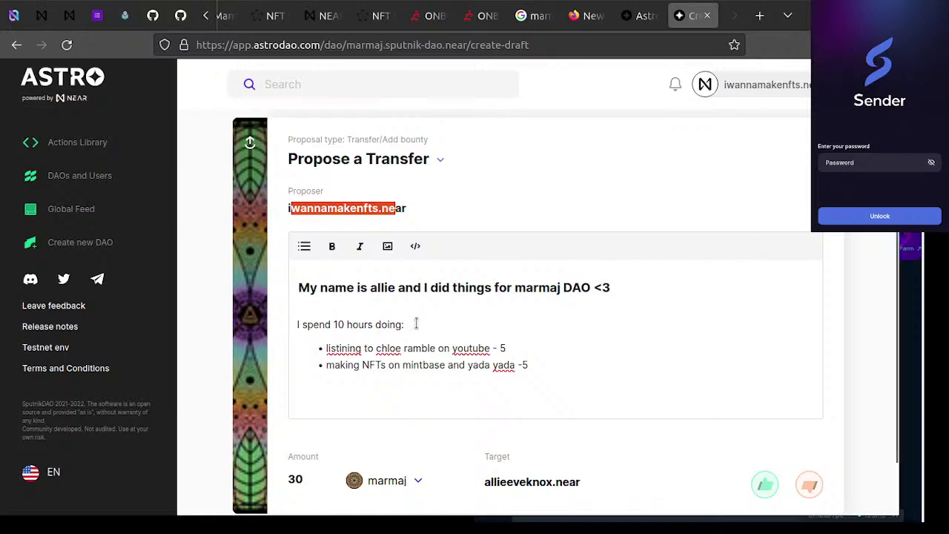
pyautogui.click(690, 295)
pyautogui.write('- august')
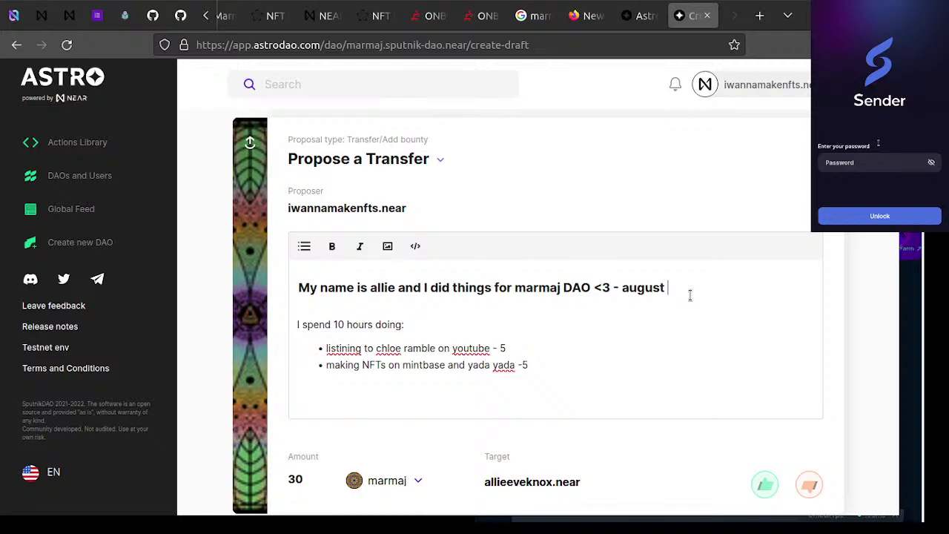
pyautogui.click(759, 16)
# Search Google for the current week, find week 33 of 52, and return to the draft title
pyautogui.write('what week of tew yea')
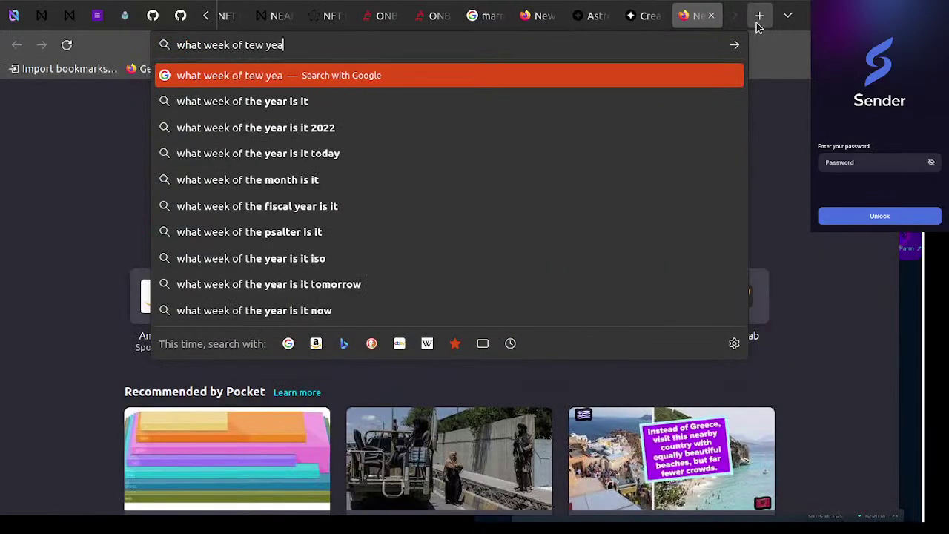
pyautogui.write('r is it')
pyautogui.press('Return')
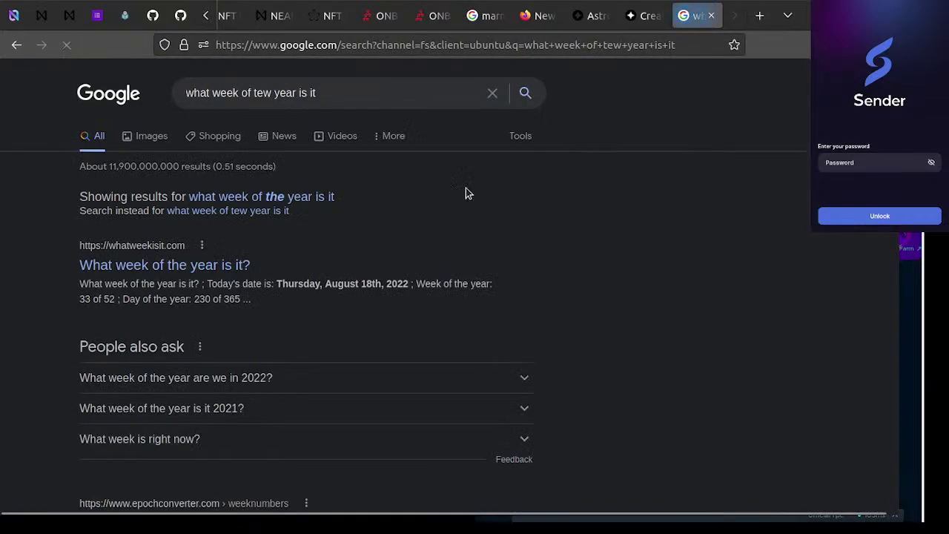
pyautogui.moveTo(128, 310); pyautogui.dragTo(72, 303)
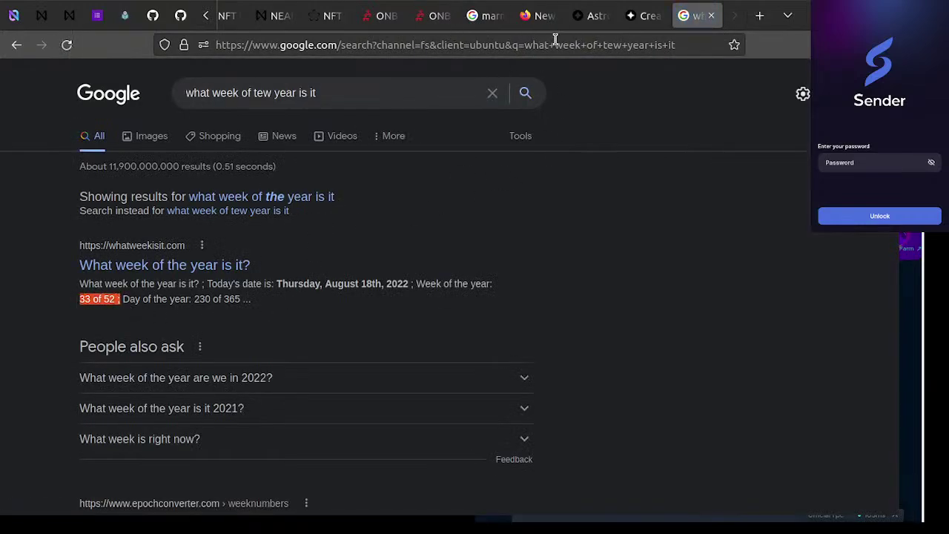
pyautogui.click(636, 16)
pyautogui.press('BackSpace')
pyautogui.press('BackSpace')
pyautogui.press('BackSpace')
pyautogui.press('BackSpace')
pyautogui.press('BackSpace')
pyautogui.press('BackSpace')
pyautogui.press('BackSpace')
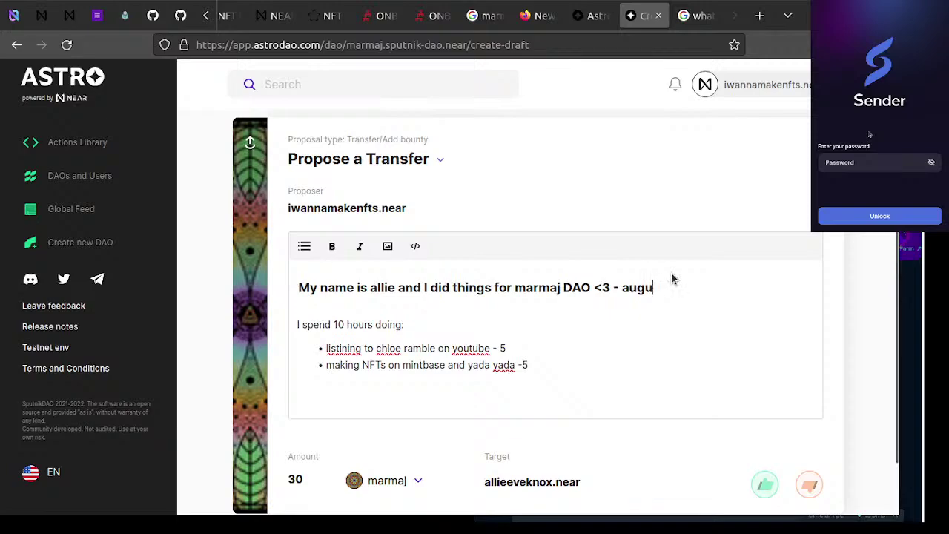
# Make the draft title end with 'week 33 2022'
pyautogui.write('week 33 2022')
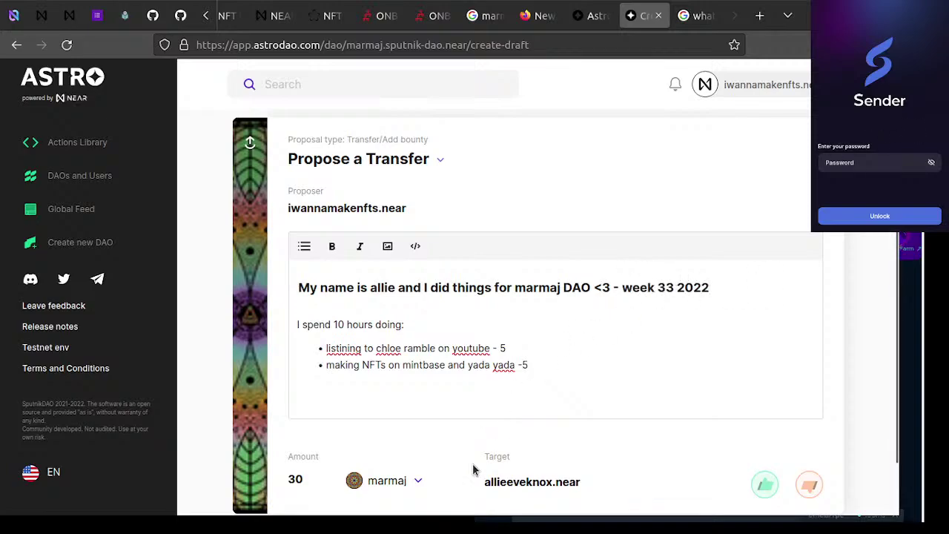
pyautogui.scroll(2, 511, 400)
pyautogui.scroll(-3, 445, 333)
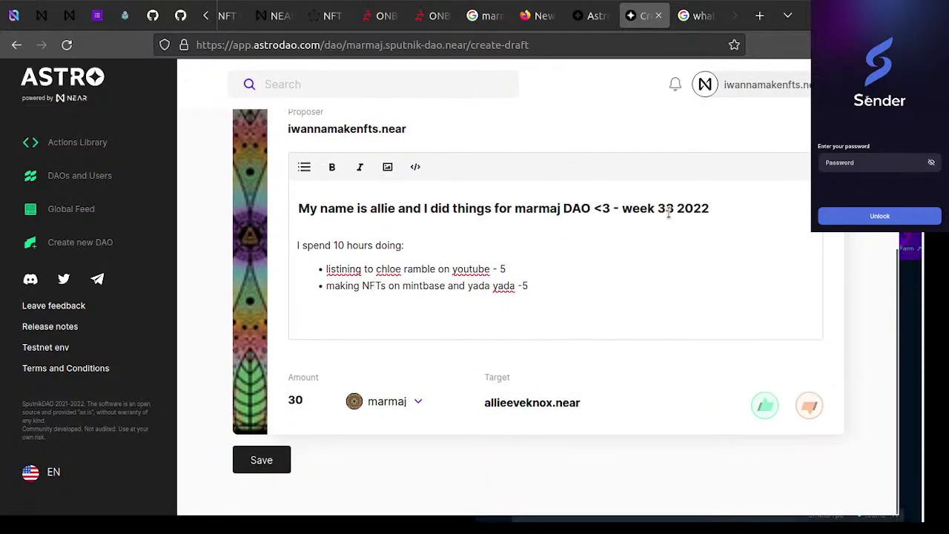
pyautogui.moveTo(715, 208); pyautogui.dragTo(620, 207)
# Change the transfer amount from 30 to 50
pyautogui.moveTo(308, 396); pyautogui.dragTo(290, 393)
pyautogui.press('BackSpace')
pyautogui.write('50')
pyautogui.scroll(4, 454, 334)
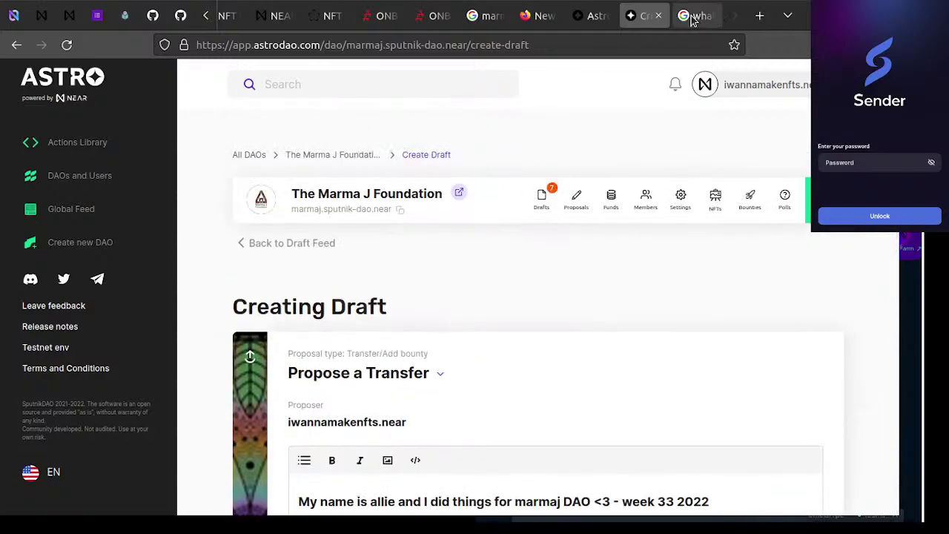
# Switch to the NEAR Wallet balances page and close the account menu
pyautogui.click(256, 14)
pyautogui.click(445, 255)
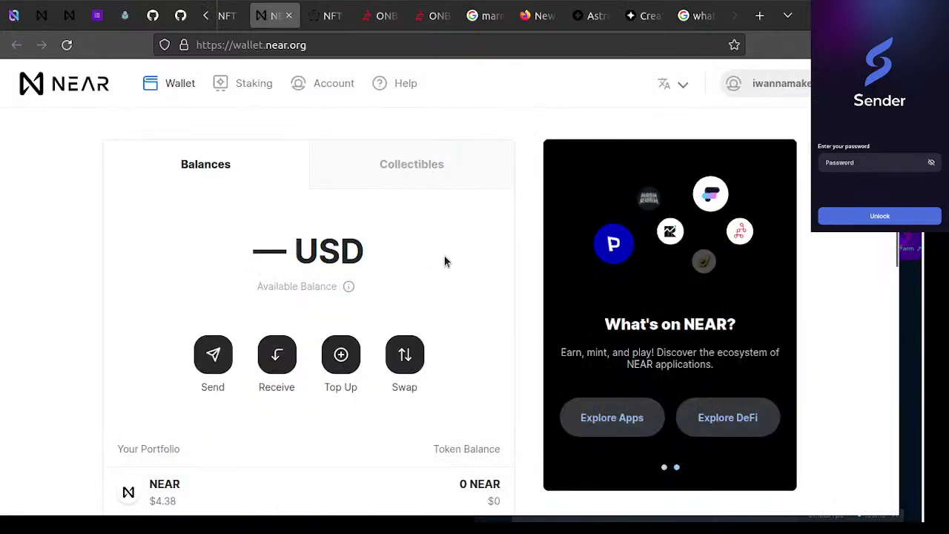
pyautogui.scroll(-5, 104, 181)
pyautogui.scroll(3, 127, 291)
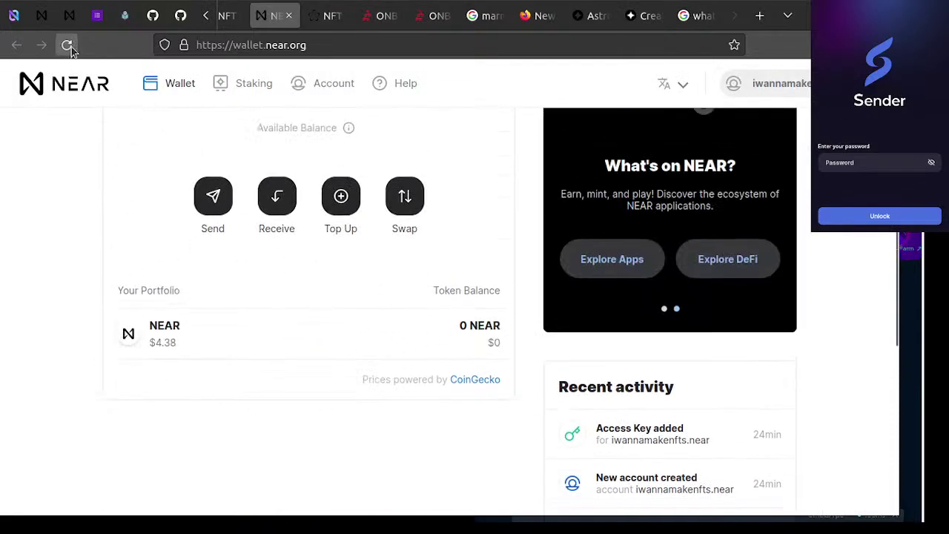
# Reload NEAR Wallet so the balance refreshes to 0.04121 NEAR
pyautogui.click(66, 45)
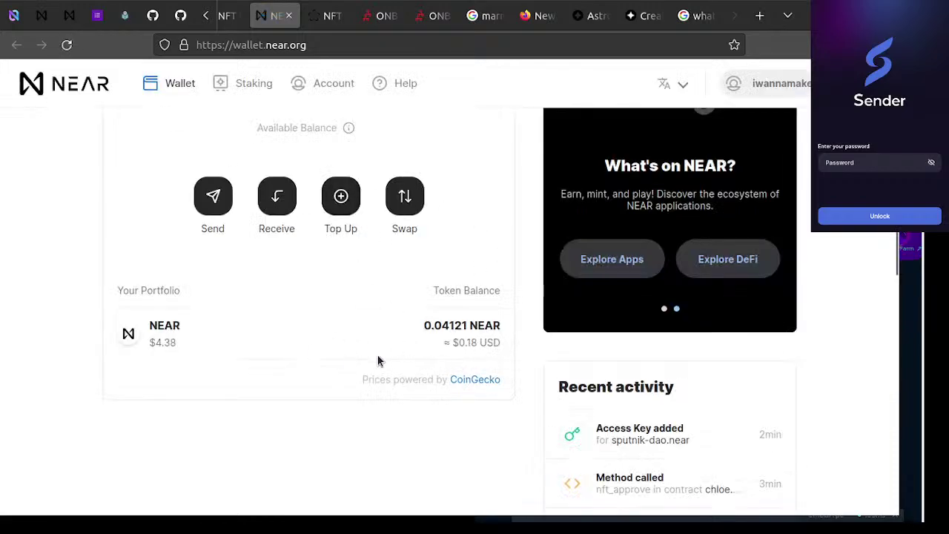
pyautogui.moveTo(425, 332); pyautogui.dragTo(502, 326)
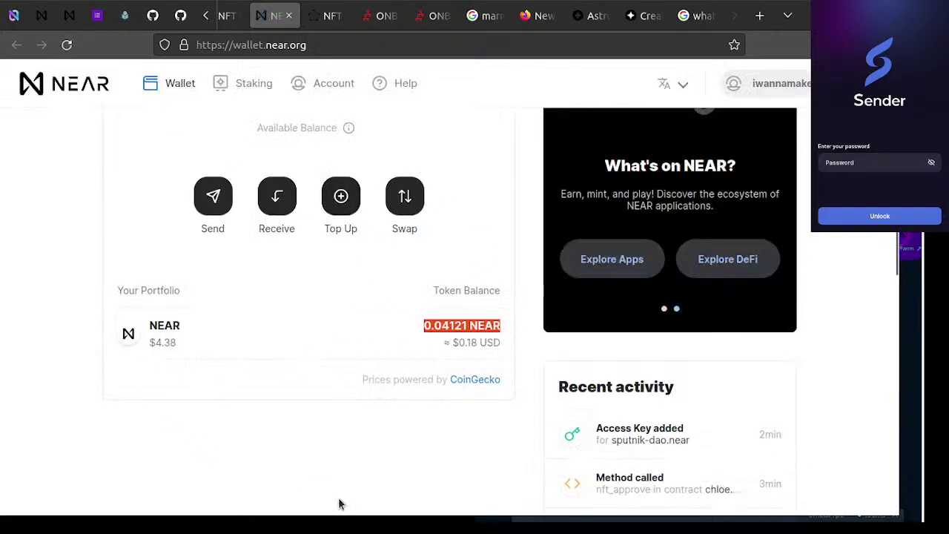
pyautogui.scroll(3, 442, 319)
# Load app.ref.finance from the Google search tab's address bar
pyautogui.click(701, 15)
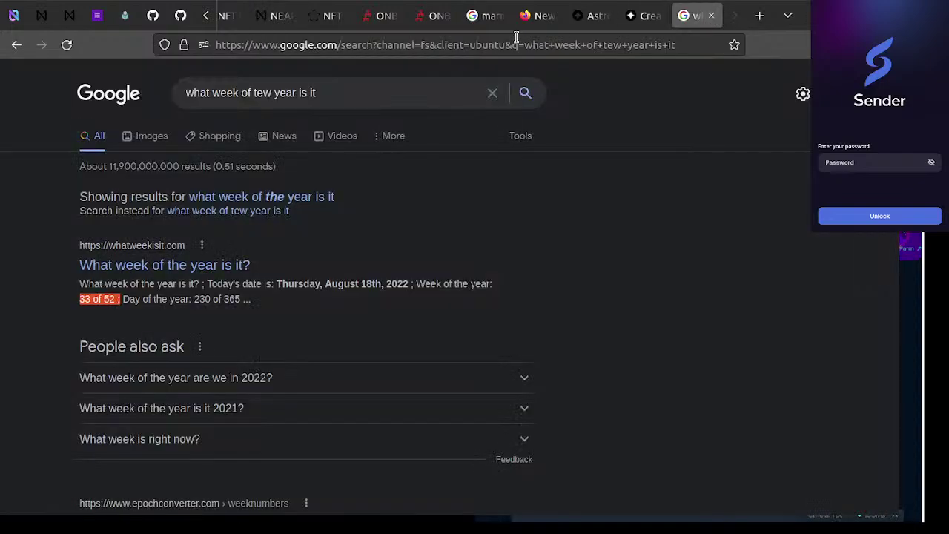
pyautogui.click(509, 39)
pyautogui.write('app')
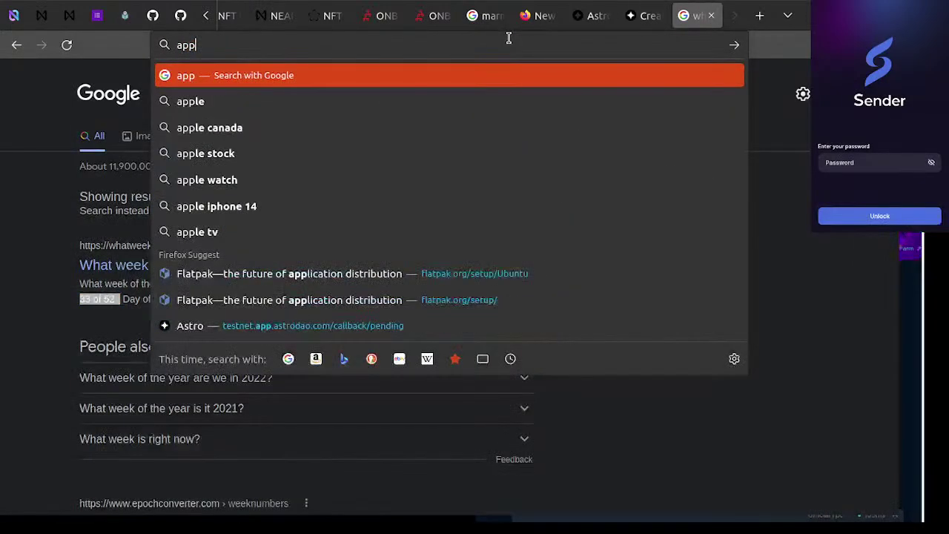
pyautogui.write('.ref.finance')
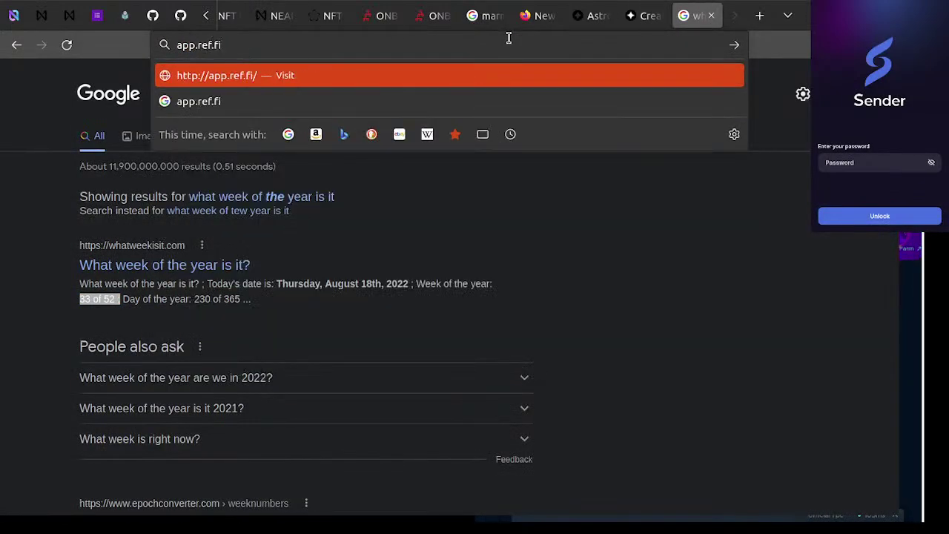
pyautogui.press('Return')
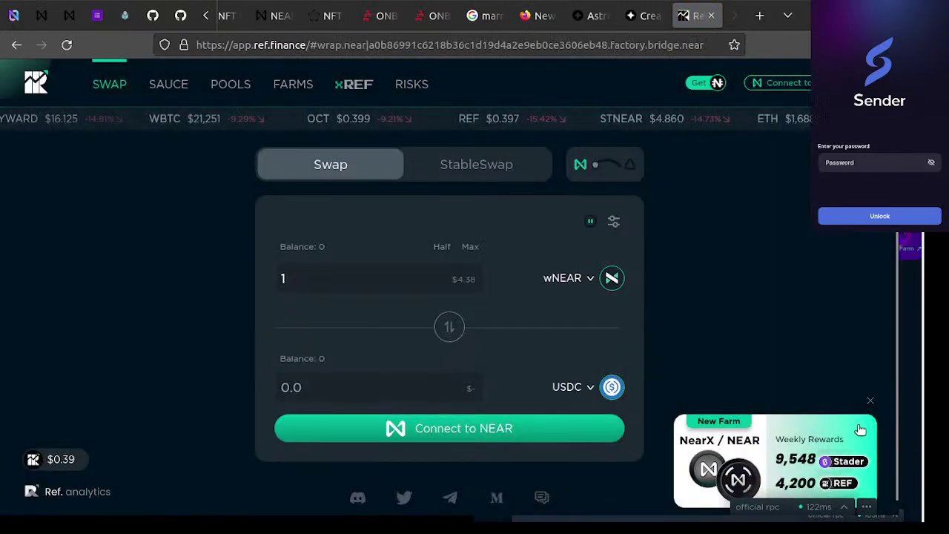
# Dismiss the New Farm banner and connect Ref Finance to the NEAR web wallet account
pyautogui.click(871, 401)
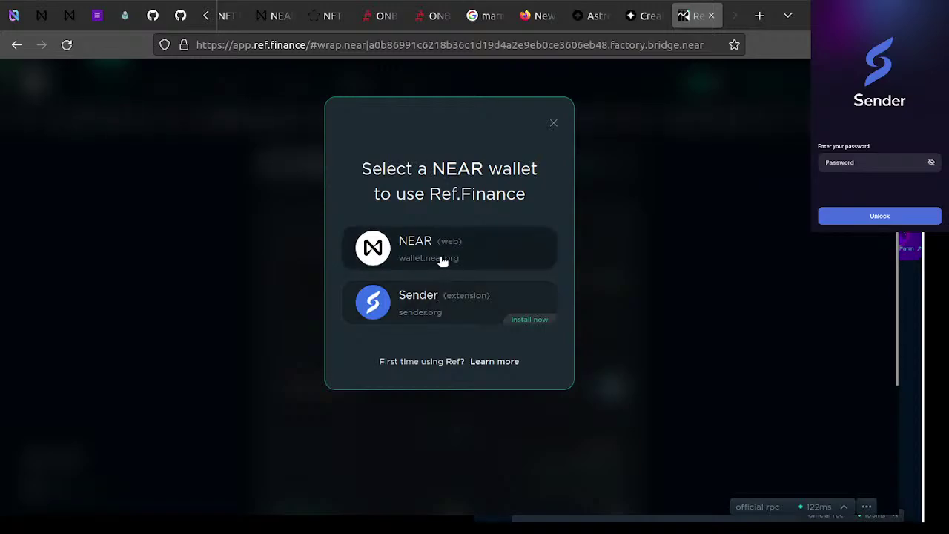
pyautogui.click(452, 260)
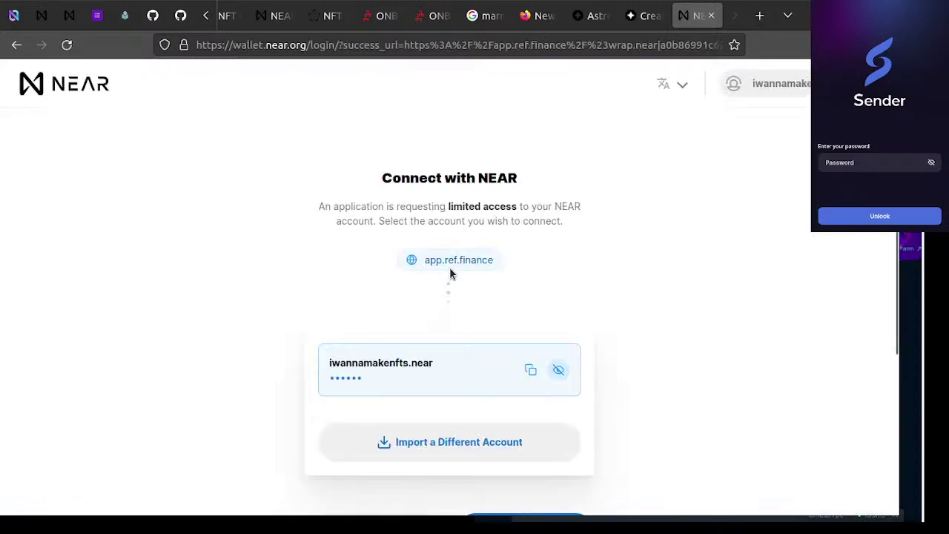
pyautogui.scroll(-2, 534, 386)
pyautogui.click(523, 453)
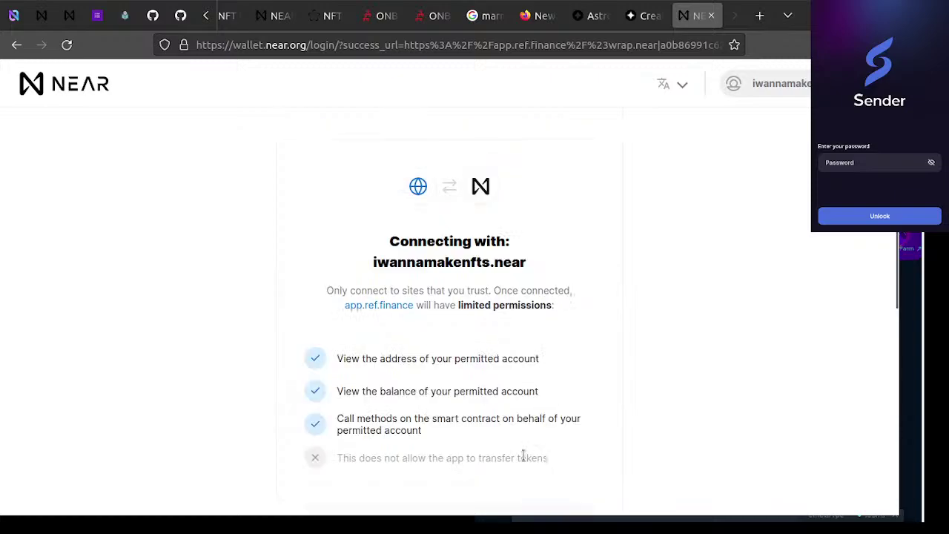
pyautogui.scroll(-5, 587, 388)
pyautogui.click(528, 307)
pyautogui.moveTo(340, 213); pyautogui.dragTo(626, 214)
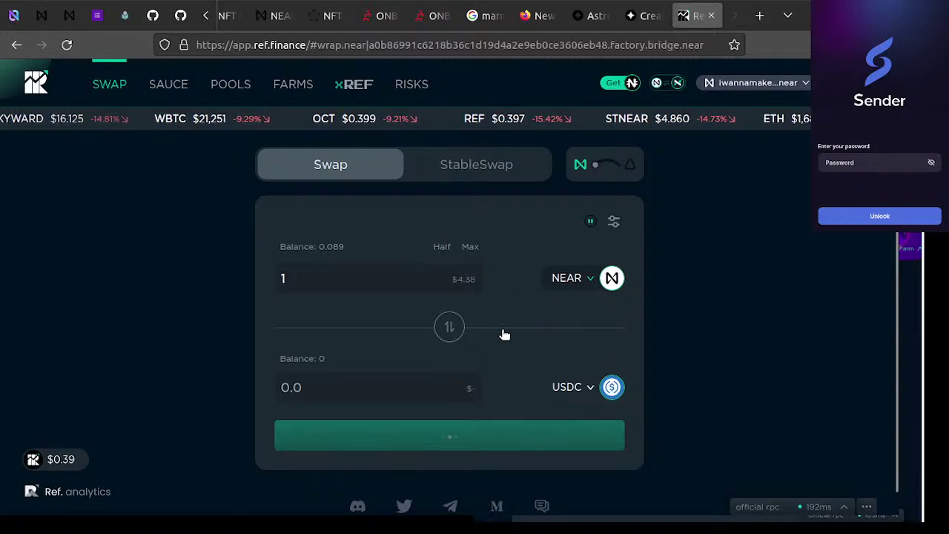
# Choose marmaj, flip the swap so marmaj is sold, and set DAI as the receiving token
pyautogui.click(596, 391)
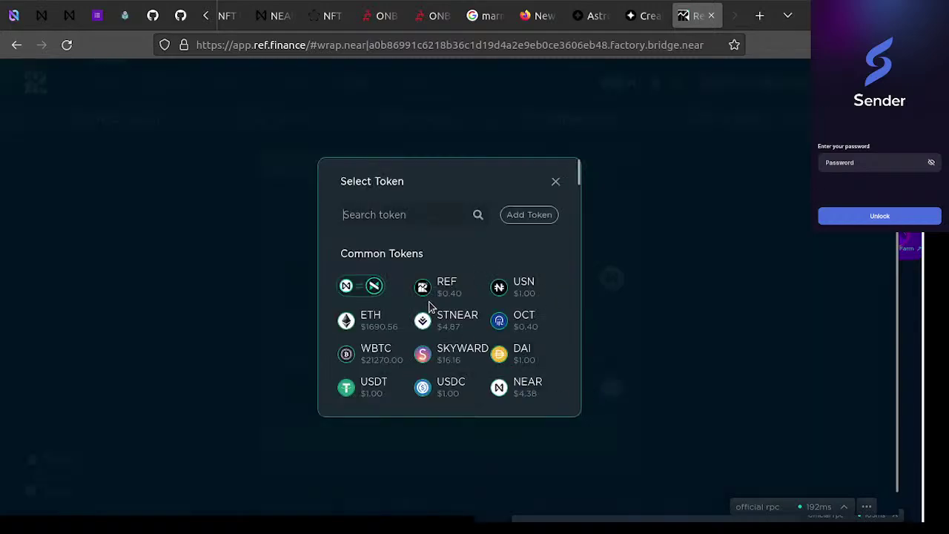
pyautogui.click(401, 223)
pyautogui.write('marmaj')
pyautogui.moveTo(401, 223); pyautogui.dragTo(329, 215)
pyautogui.write('marmaj')
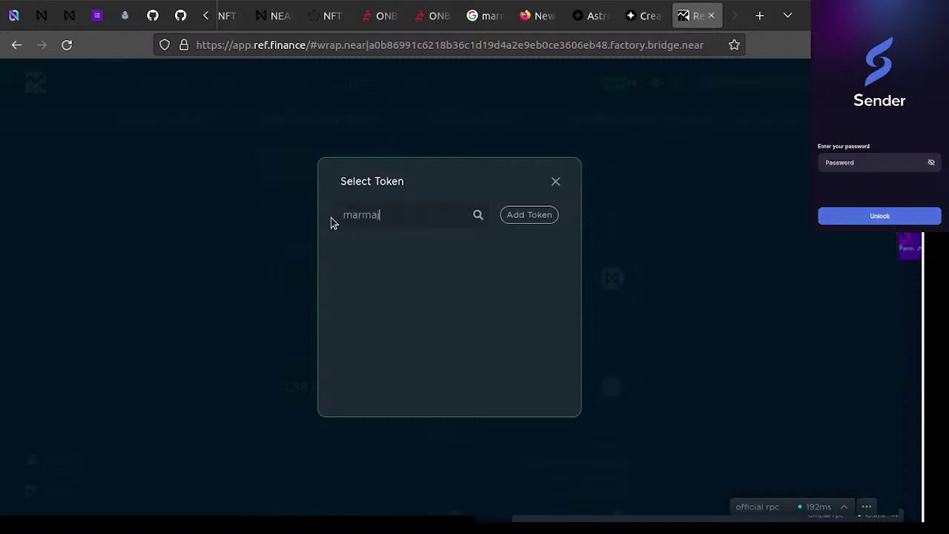
pyautogui.click(455, 297)
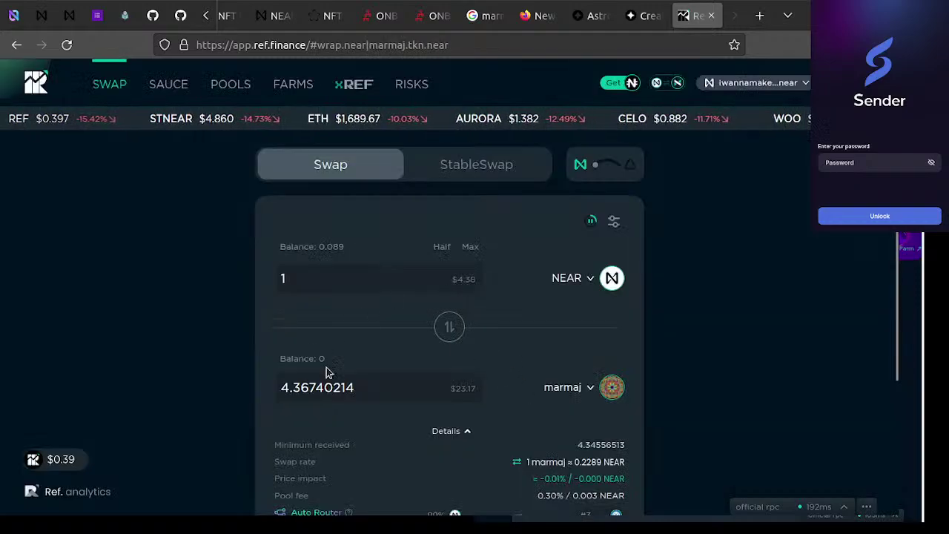
pyautogui.click(449, 327)
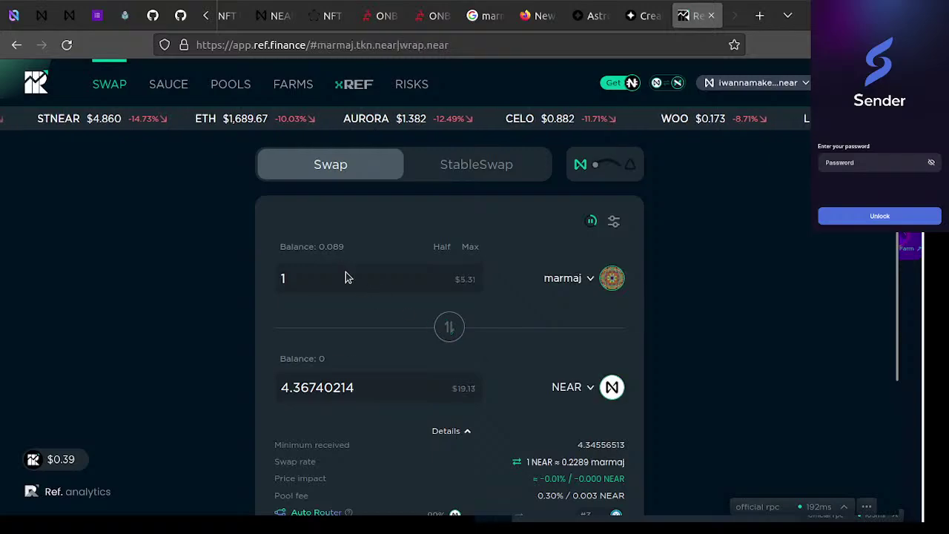
pyautogui.click(601, 384)
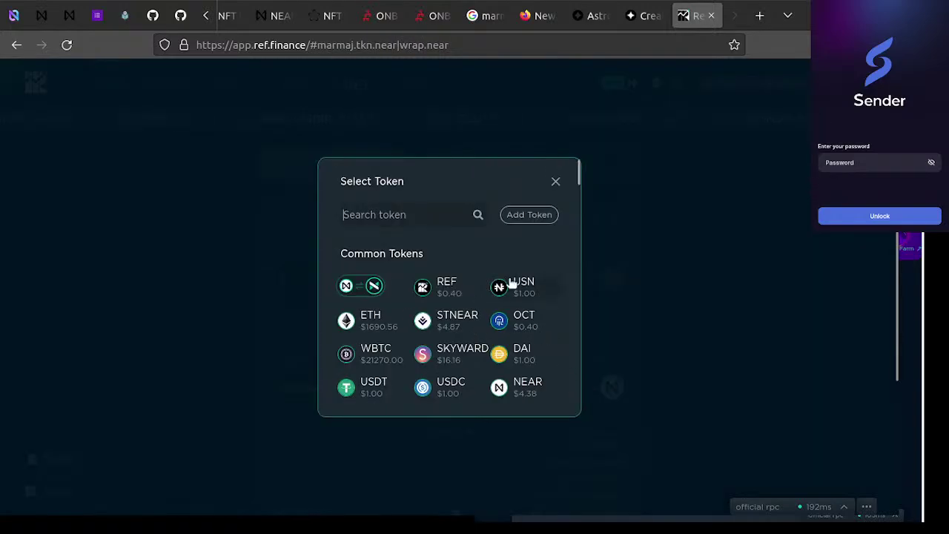
pyautogui.click(510, 224)
pyautogui.click(590, 387)
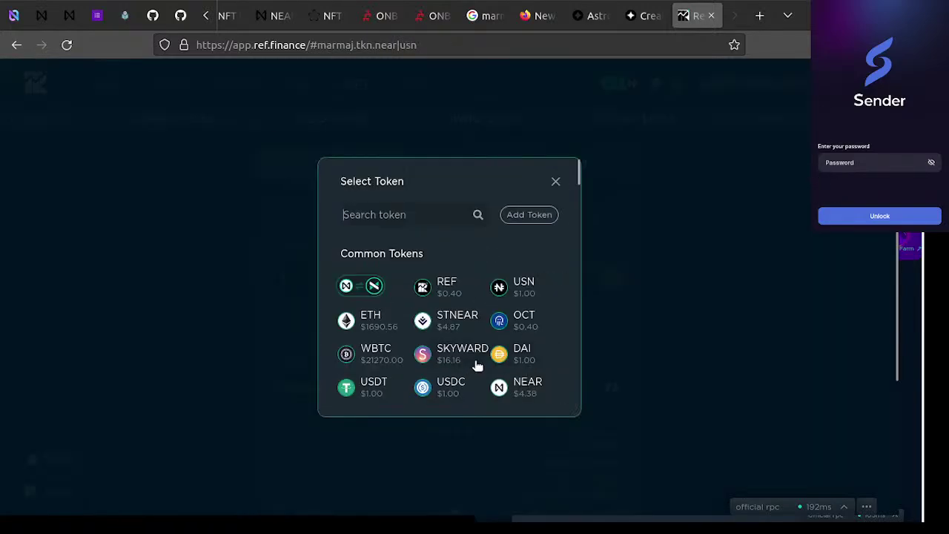
pyautogui.click(506, 360)
# Enter 30 as the marmaj amount to sell
pyautogui.click(368, 279)
pyautogui.press('BackSpace')
pyautogui.write('390')
pyautogui.press('BackSpace')
pyautogui.press('BackSpace')
# Review the Transaction Settings panel for the 30 marmaj swap
pyautogui.write('0')
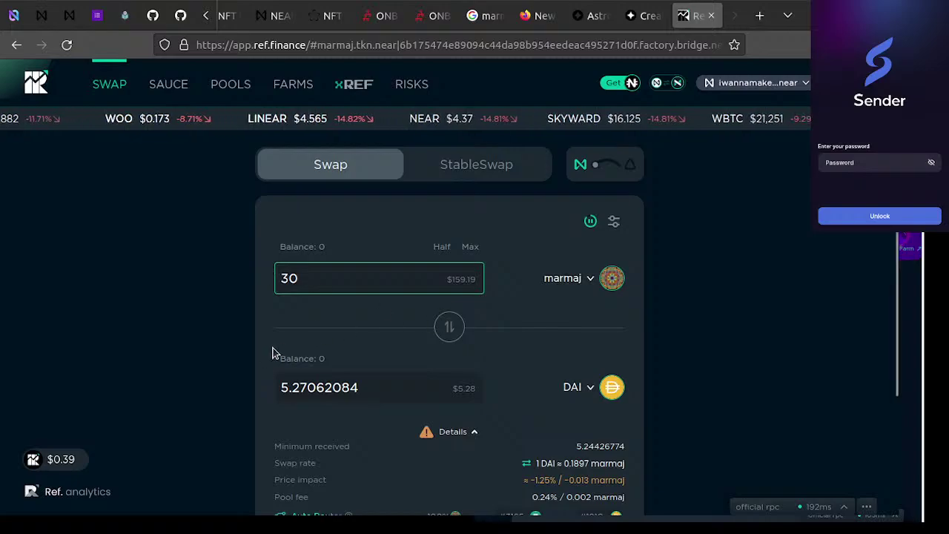
pyautogui.scroll(-2, 193, 311)
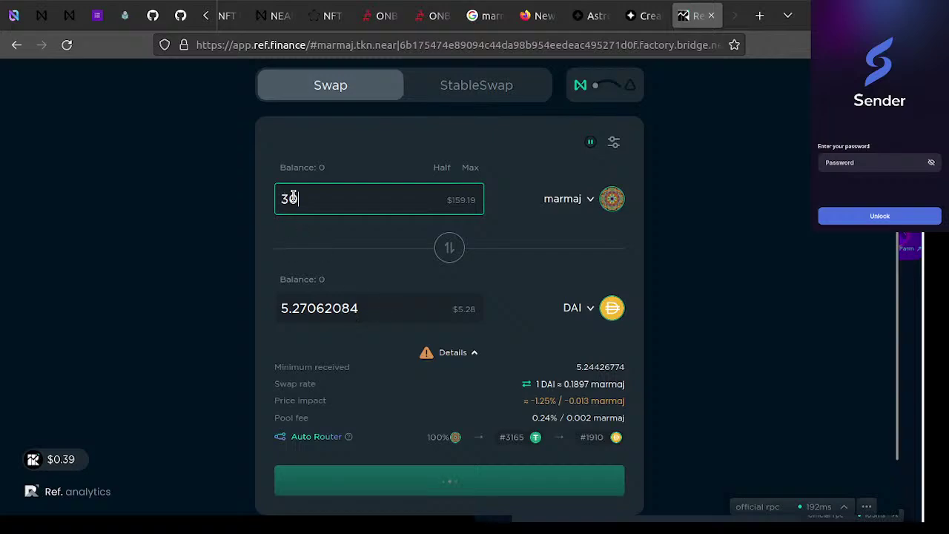
pyautogui.moveTo(825, 510)
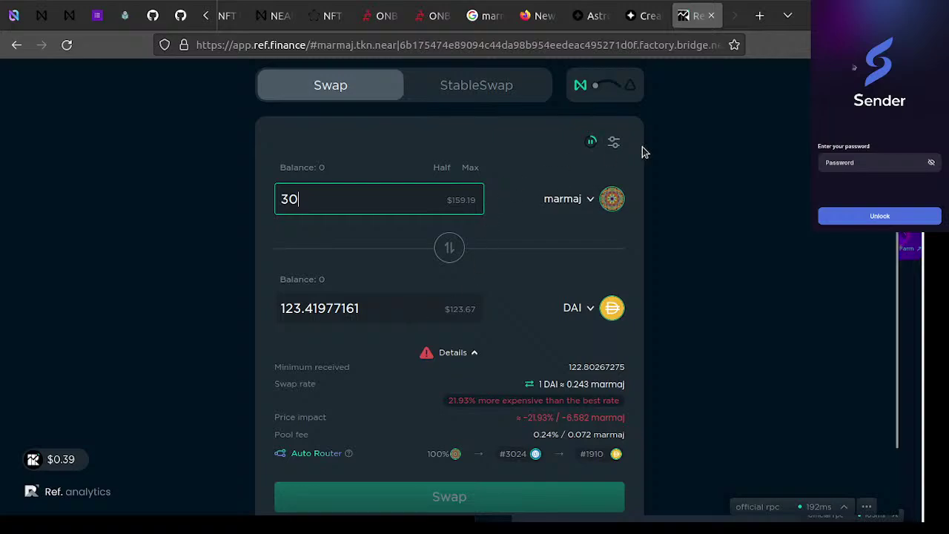
pyautogui.click(613, 142)
pyautogui.click(831, 293)
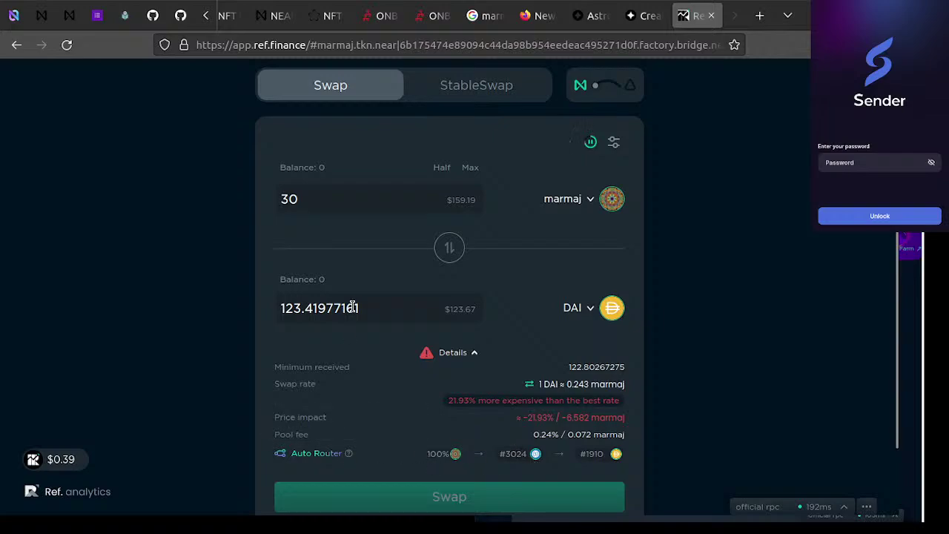
# Compare quotes for 31 and 30 marmaj, checking the price impact and warning lines
pyautogui.click(348, 201)
pyautogui.press('BackSpace')
pyautogui.write('1')
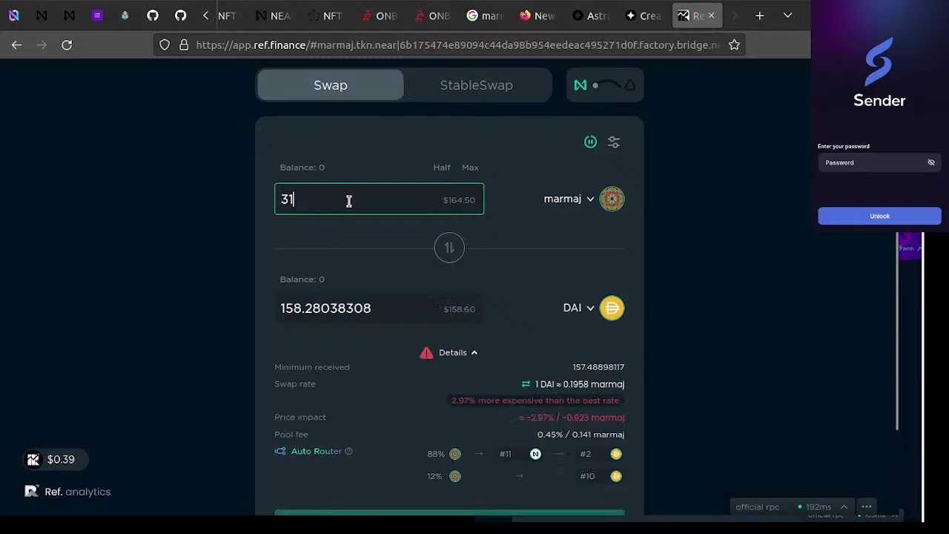
pyautogui.press('BackSpace')
pyautogui.write('0')
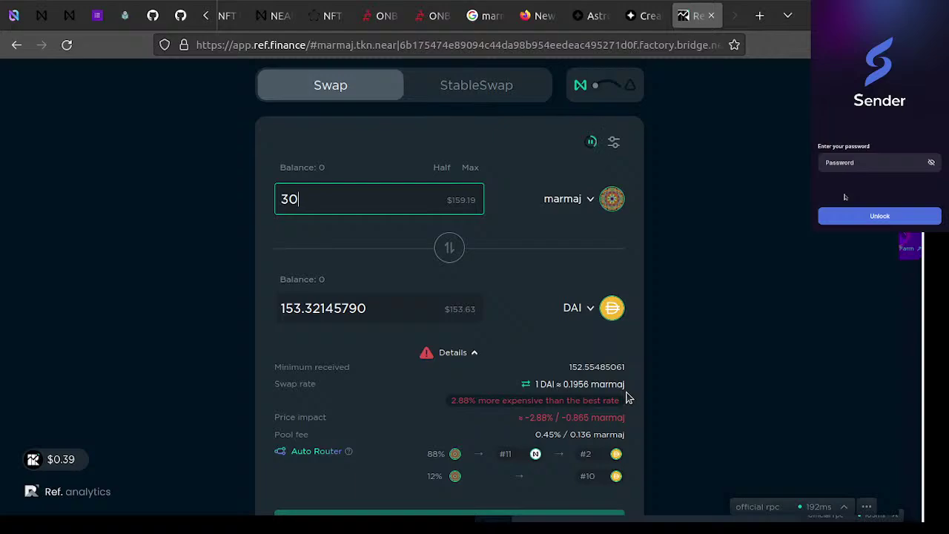
pyautogui.moveTo(624, 419); pyautogui.dragTo(445, 401)
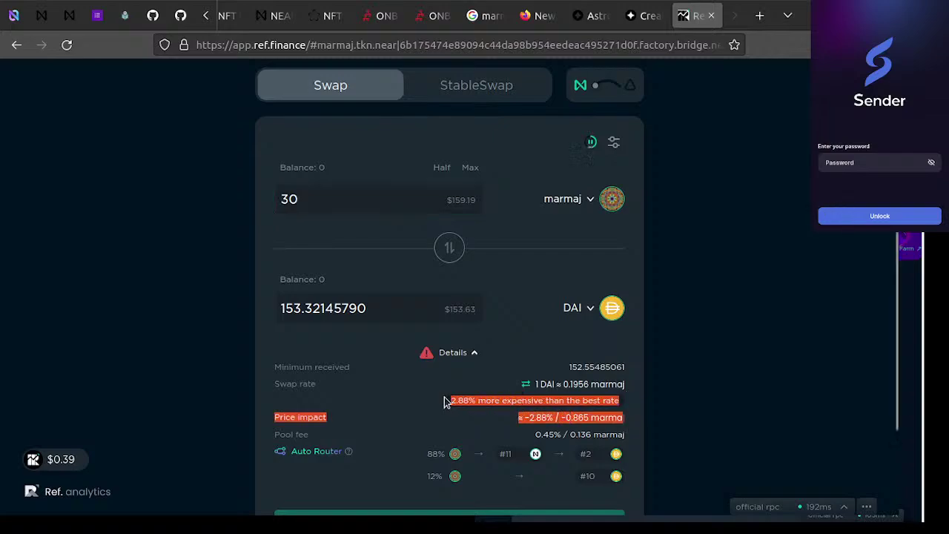
pyautogui.click(561, 381)
# Replace the swap amount with 219 marmaj
pyautogui.moveTo(326, 201); pyautogui.dragTo(273, 195)
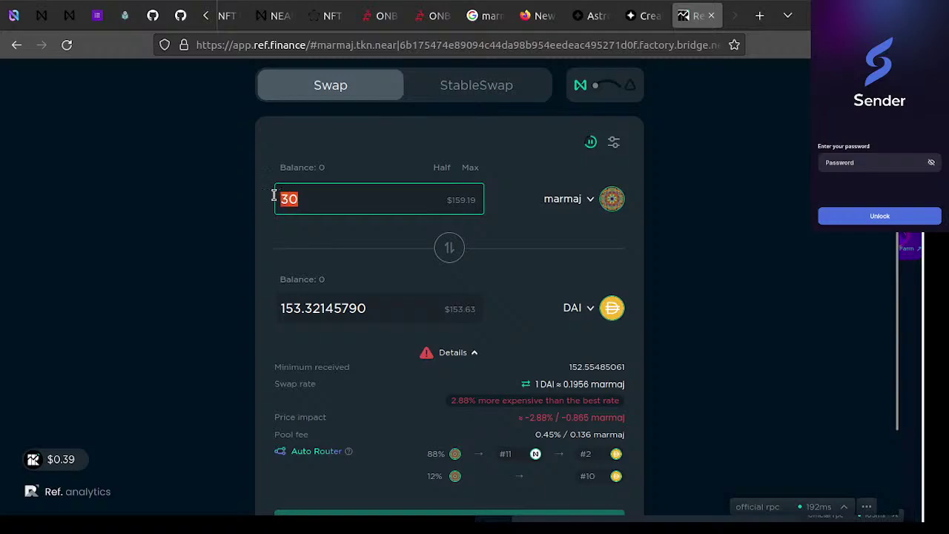
pyautogui.write('219')
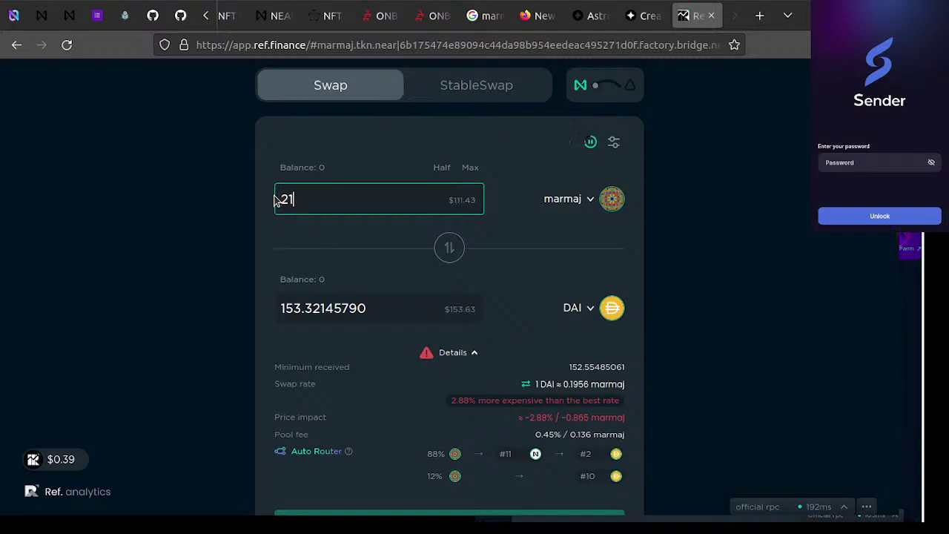
pyautogui.click(581, 314)
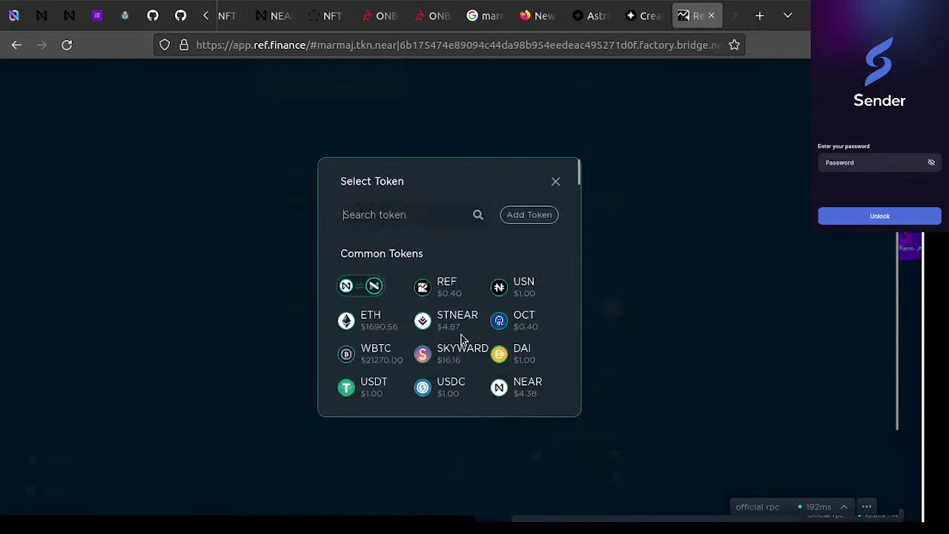
# Quote 219 marmaj into STNEAR and copy the 233.85039783 STNEAR output
pyautogui.click(450, 315)
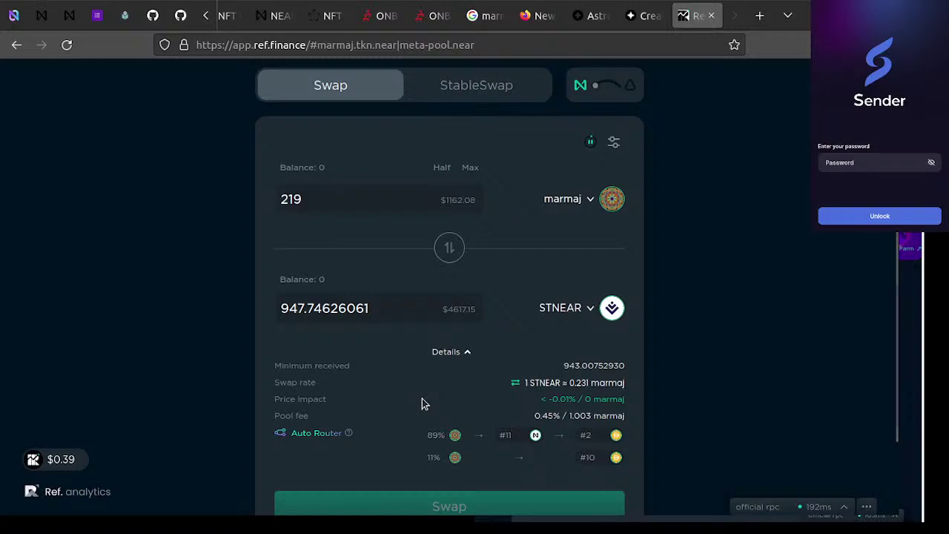
pyautogui.click(327, 198)
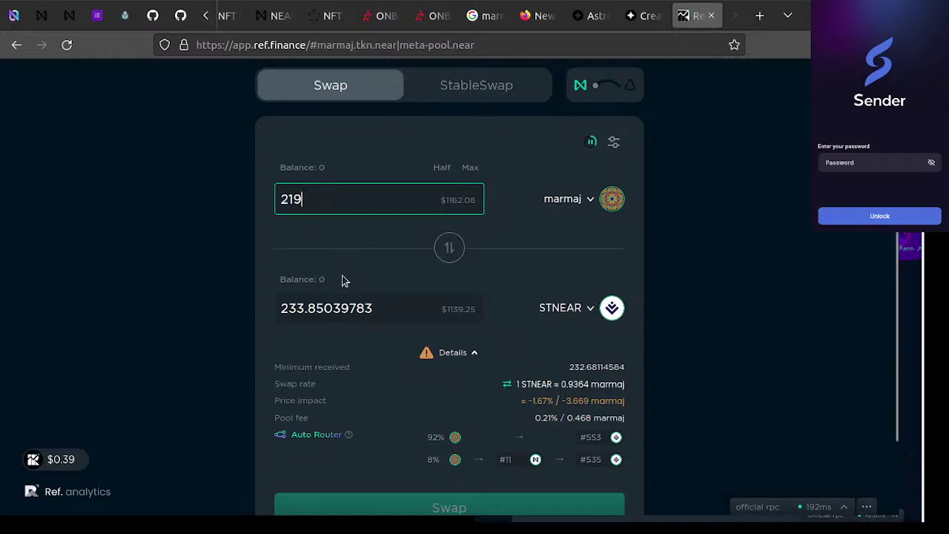
pyautogui.moveTo(324, 205); pyautogui.dragTo(278, 197)
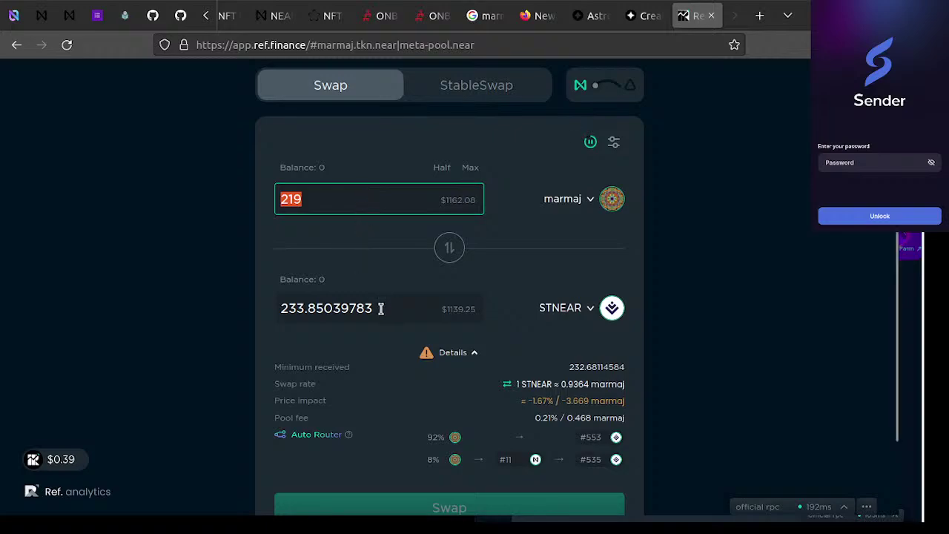
pyautogui.moveTo(376, 307); pyautogui.dragTo(252, 319)
pyautogui.hotkey('ctrl', 'c')
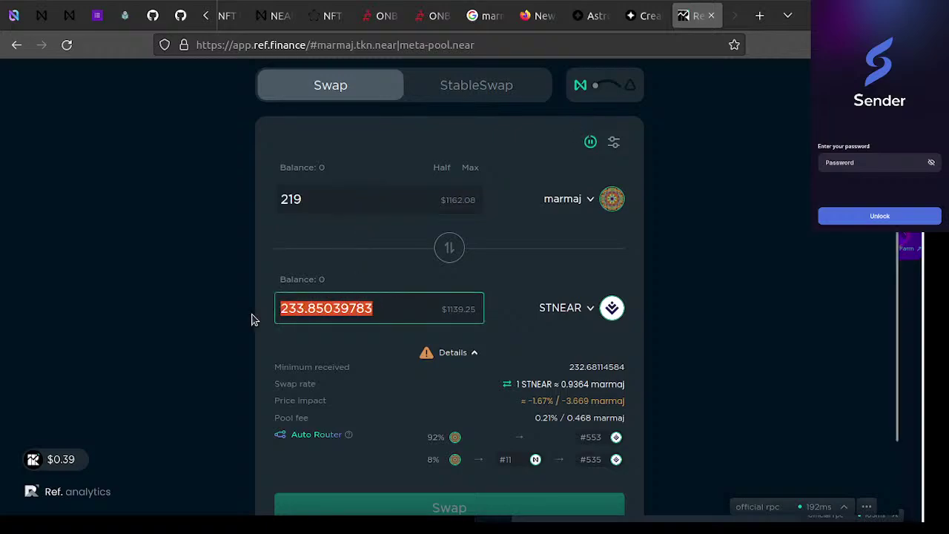
# Flip the swap to sell 233.85039783 STNEAR for DAI, quoting about 1101.78 DAI
pyautogui.click(442, 248)
pyautogui.moveTo(324, 200); pyautogui.dragTo(242, 197)
pyautogui.hotkey('ctrl', 'v')
pyautogui.click(583, 309)
pyautogui.click(539, 363)
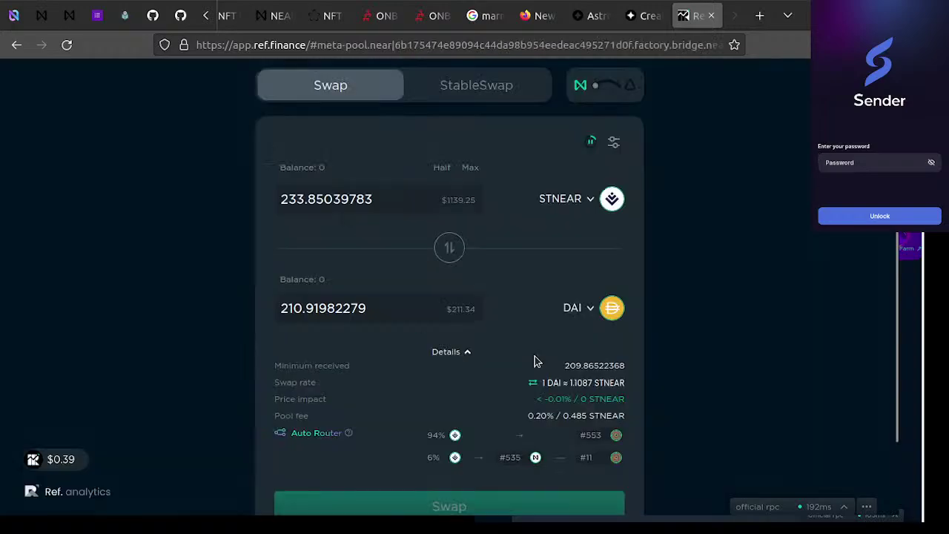
# Re-check the STNEAR-to-DAI quote, keeping DAI as the receiving token
pyautogui.click(402, 307)
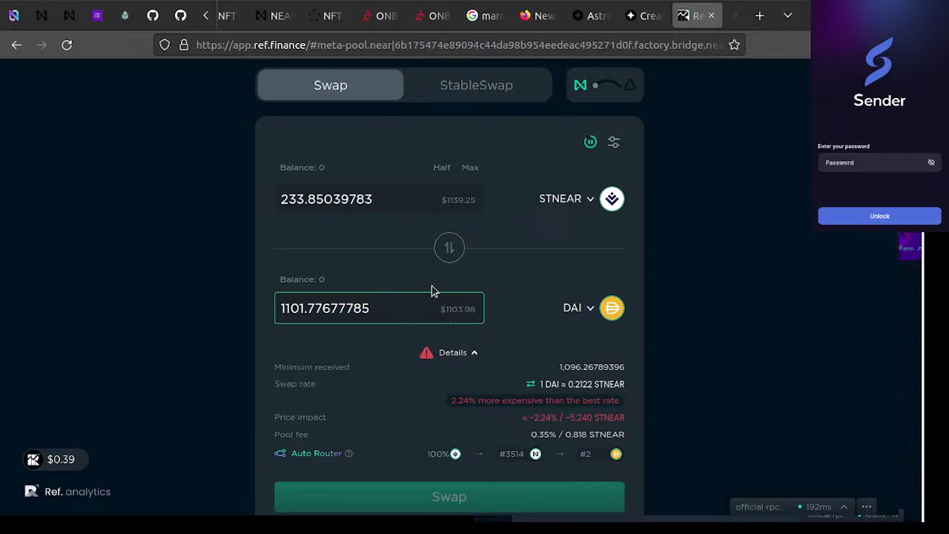
pyautogui.moveTo(384, 199); pyautogui.dragTo(248, 203)
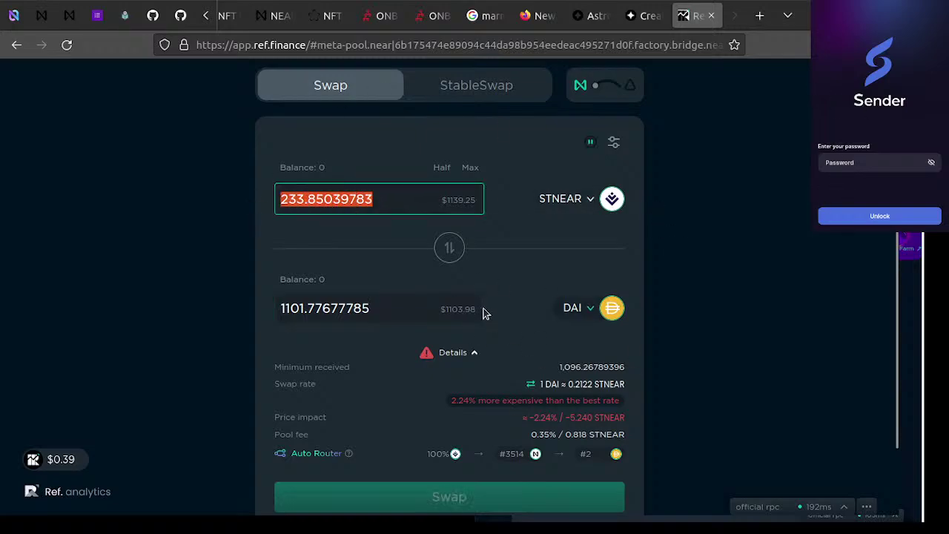
pyautogui.click(584, 309)
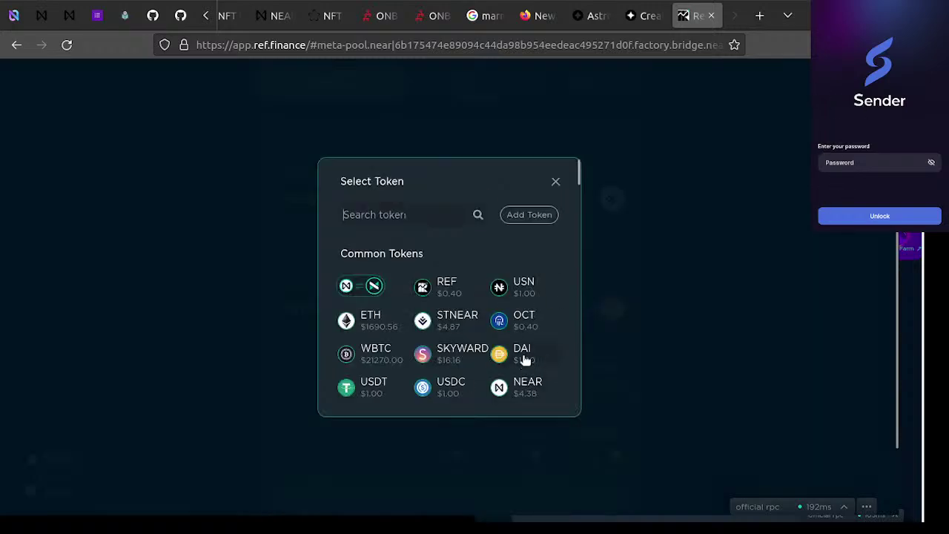
pyautogui.click(524, 359)
# Launch the Ethereum Rainbow Bridge from Ref Finance's Bridge menu
pyautogui.scroll(1, 677, 198)
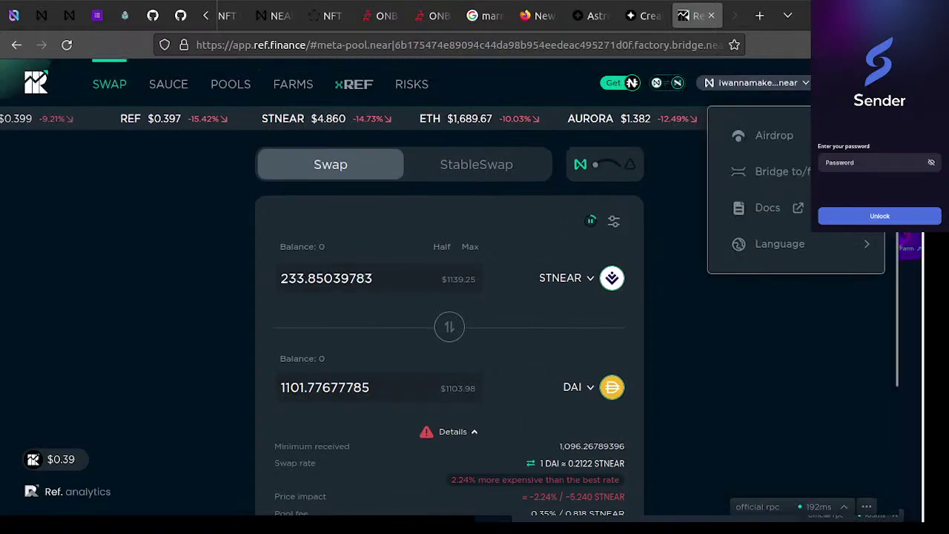
pyautogui.click(781, 172)
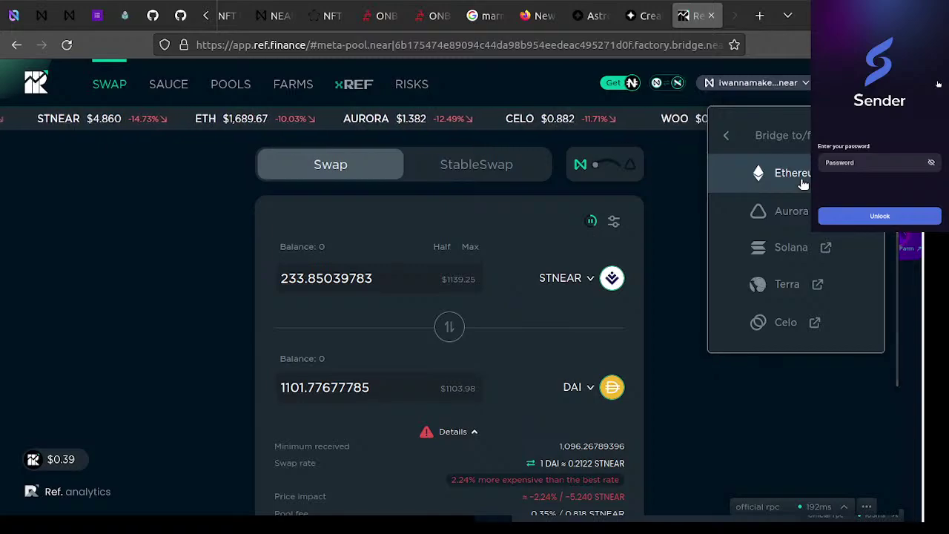
pyautogui.click(801, 182)
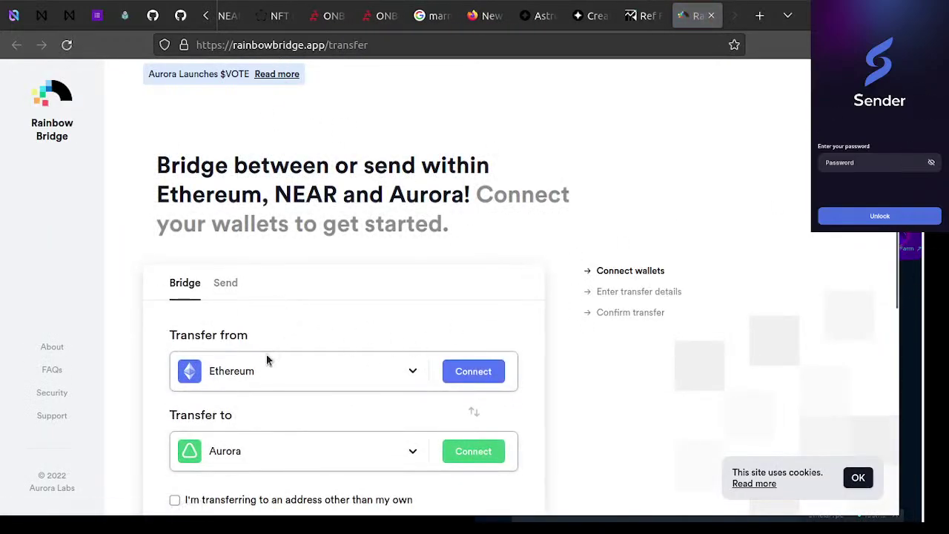
# Keep NEAR as the source network and dismiss the MetaMask-required notice
pyautogui.click(359, 379)
pyautogui.click(223, 488)
pyautogui.click(461, 371)
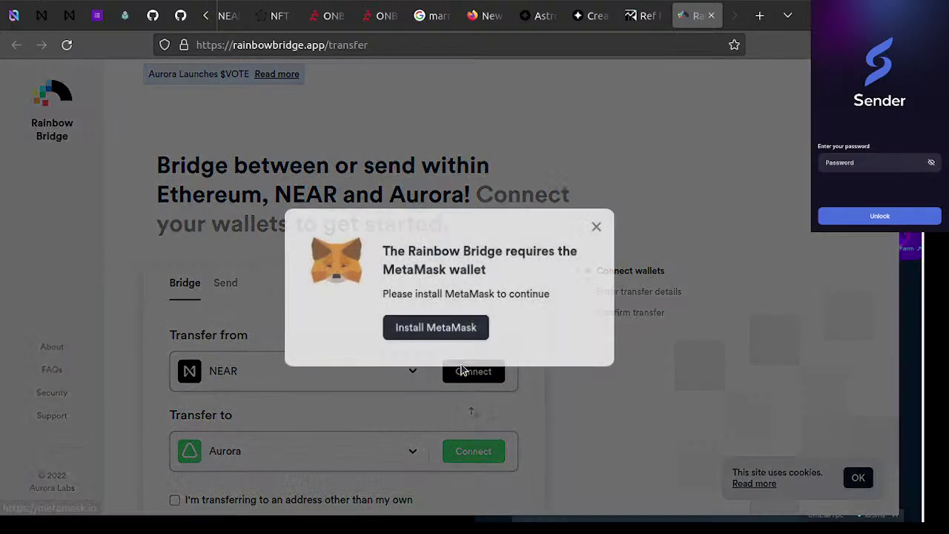
pyautogui.click(595, 227)
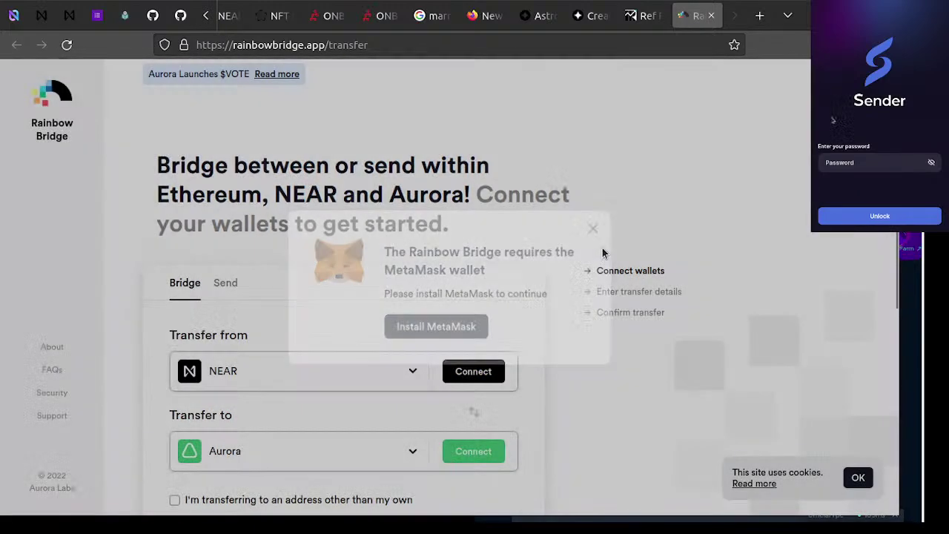
pyautogui.scroll(-3, 457, 426)
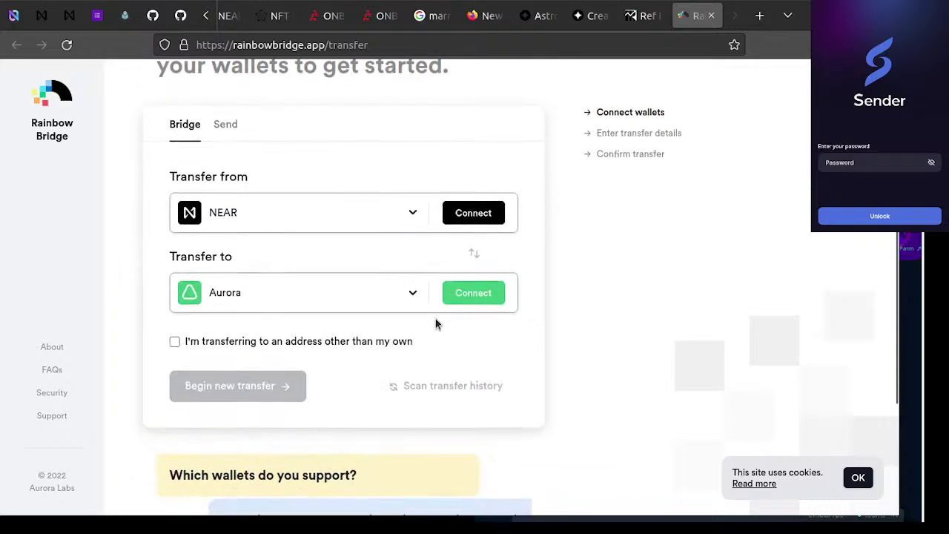
# Set Ethereum as the destination network and dismiss the MetaMask notice again
pyautogui.click(420, 298)
pyautogui.click(273, 338)
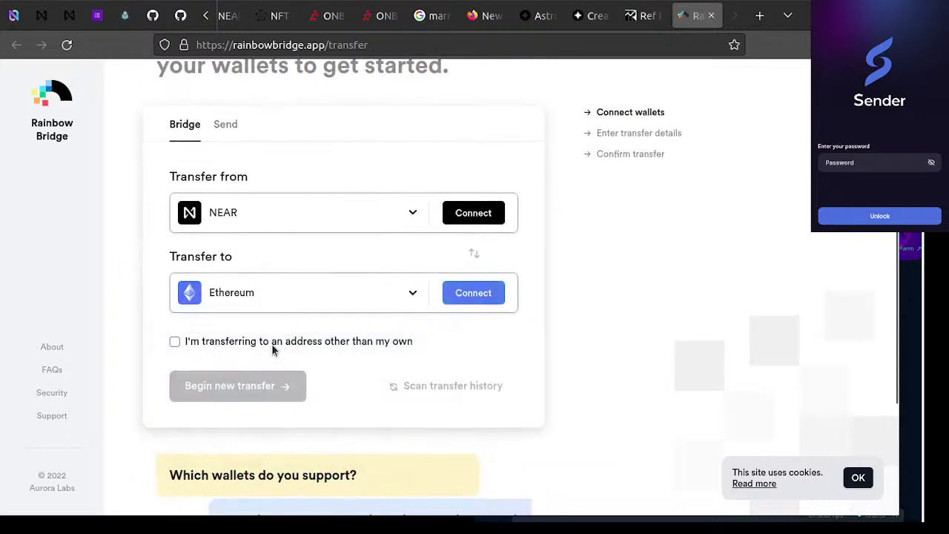
pyautogui.click(465, 215)
pyautogui.click(598, 226)
pyautogui.scroll(2, 288, 303)
pyautogui.scroll(-3, 316, 384)
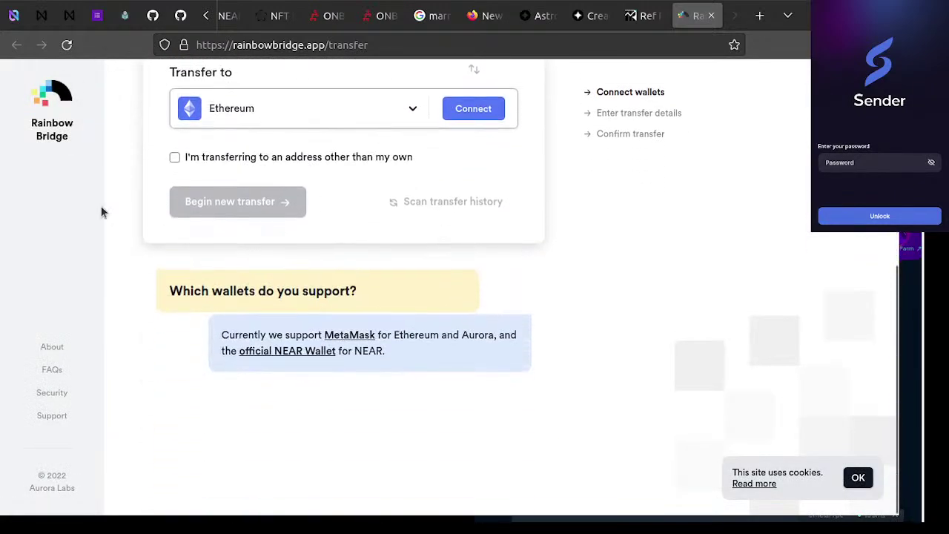
pyautogui.scroll(4, 320, 326)
pyautogui.scroll(-1, 320, 427)
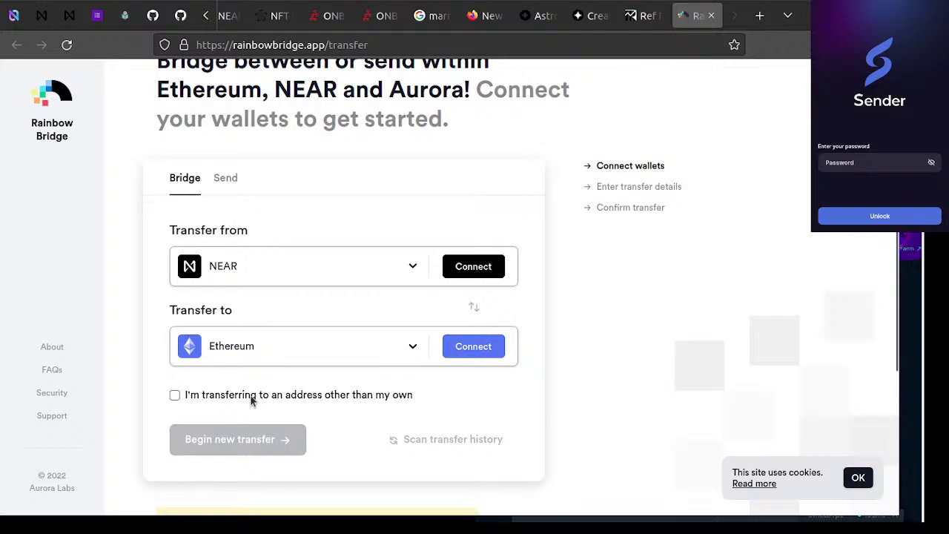
# Choose sending to another address, type a destination address, and switch to the Send form
pyautogui.click(175, 395)
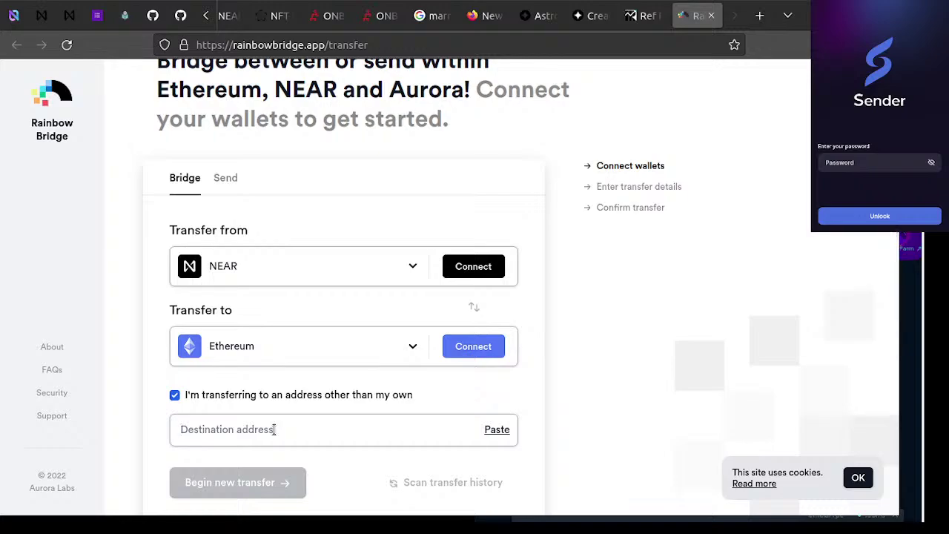
pyautogui.write('0xmyfriend')
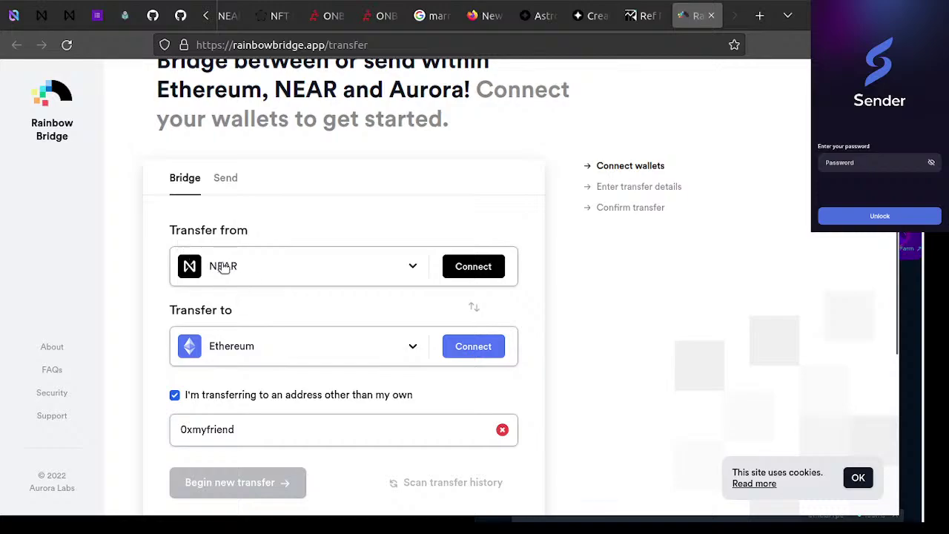
pyautogui.click(225, 178)
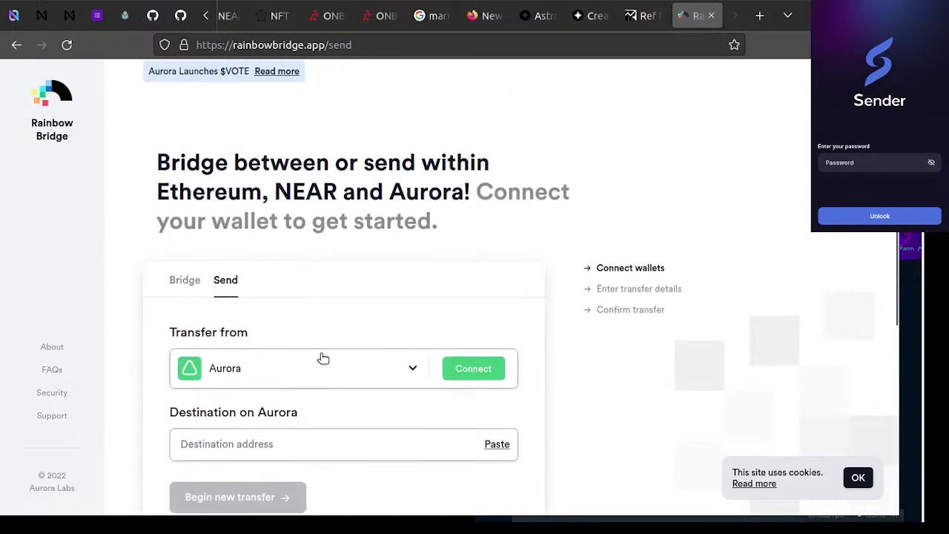
pyautogui.scroll(-2, 281, 292)
pyautogui.scroll(3, 236, 250)
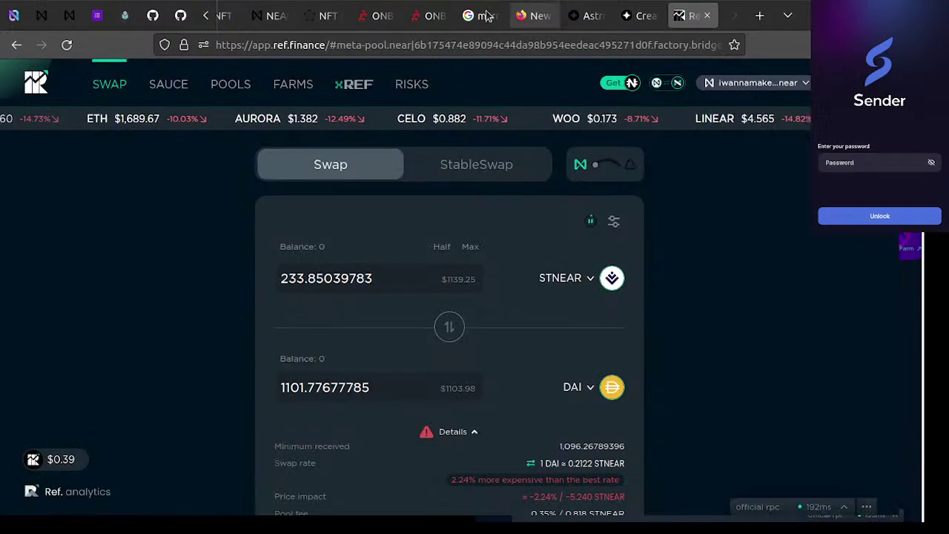
# Close the Rainbow Bridge, Astro and Ref Finance tabs
pyautogui.click(710, 16)
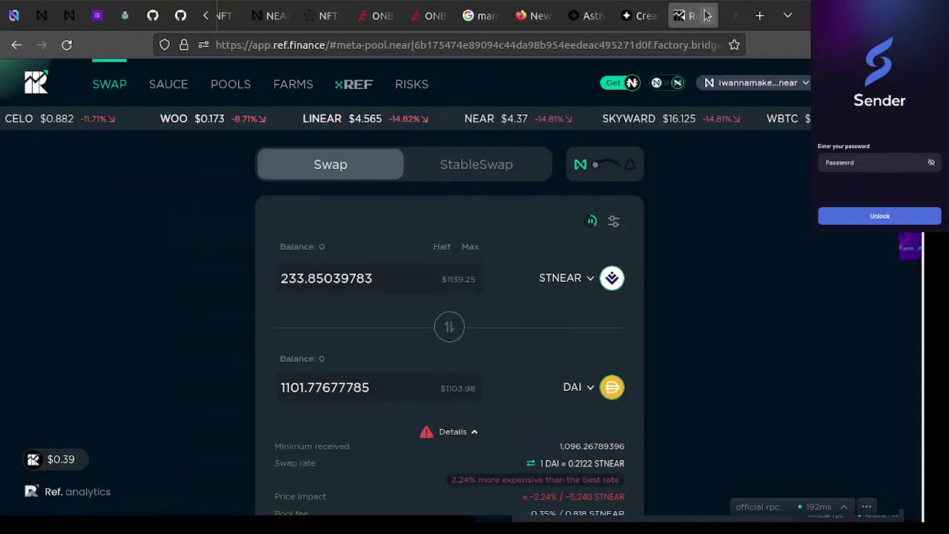
pyautogui.click(437, 22)
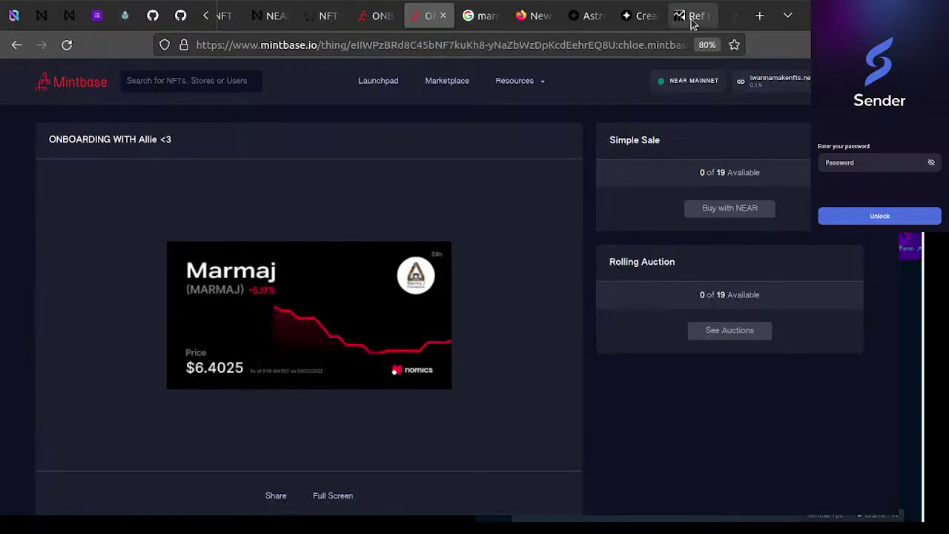
pyautogui.click(640, 18)
pyautogui.hotkey('ctrl', 'w')
pyautogui.hotkey('ctrl', 'w')
pyautogui.hotkey('ctrl', 'w')
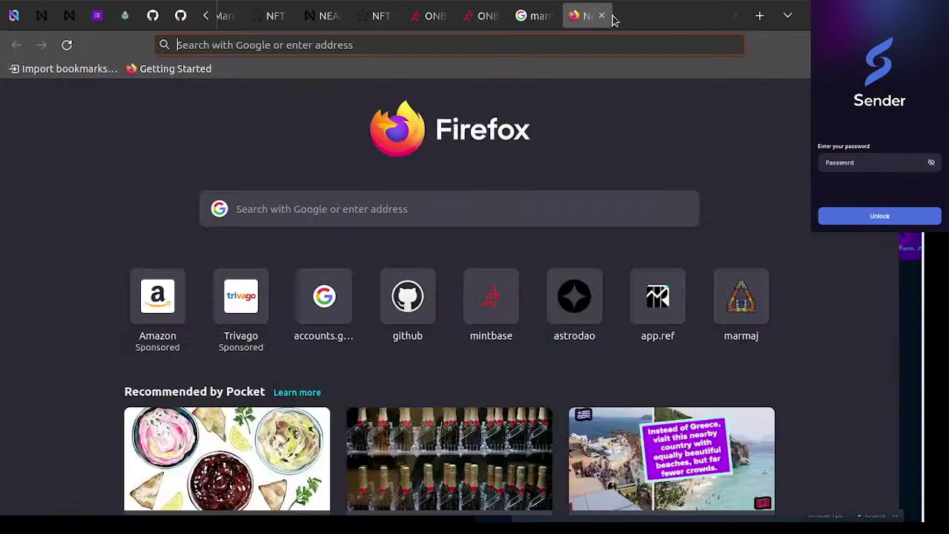
# Load spreadthelove.gallery in the new tab
pyautogui.click(558, 52)
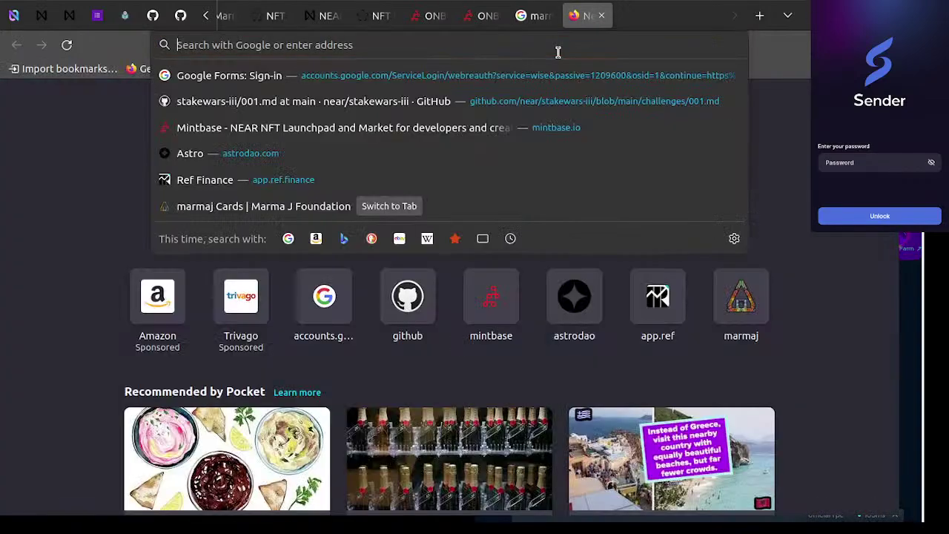
pyautogui.write('spreadthe')
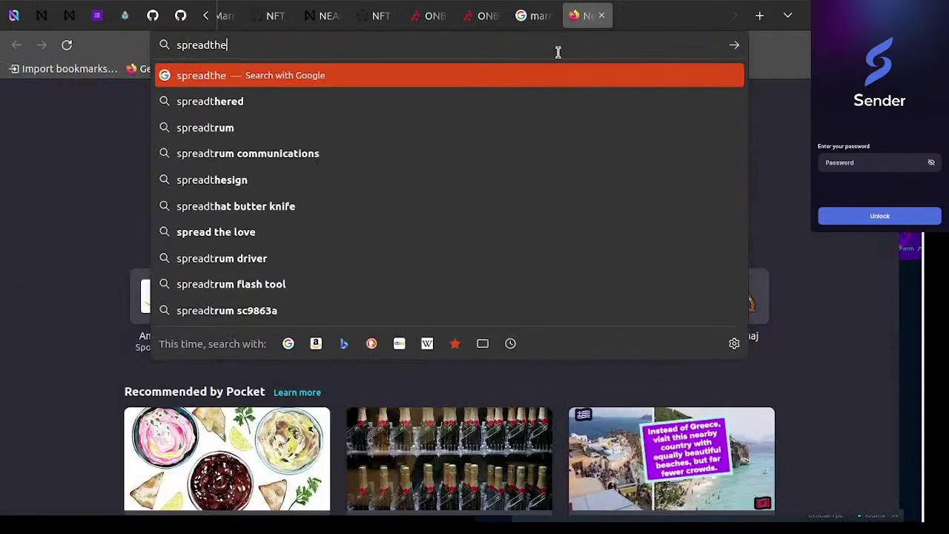
pyautogui.write('love.gallery')
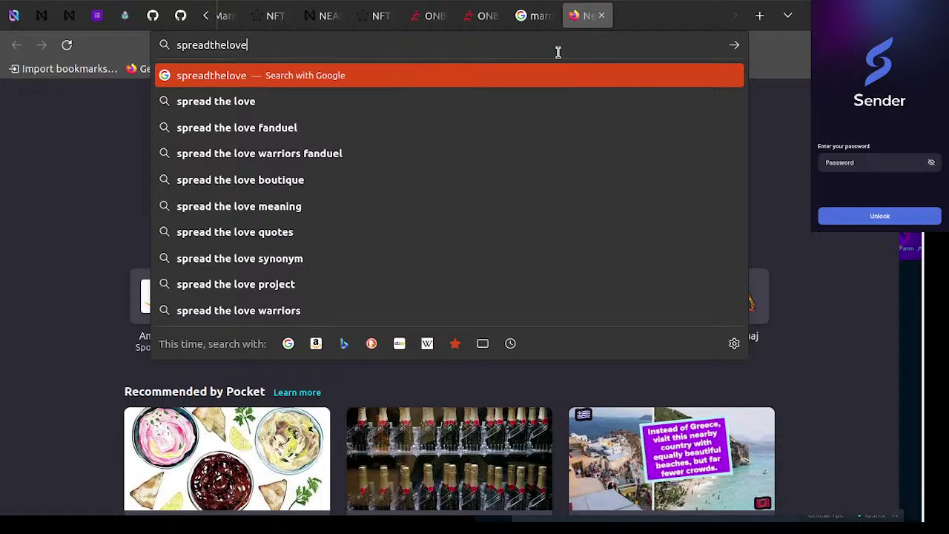
pyautogui.press('Return')
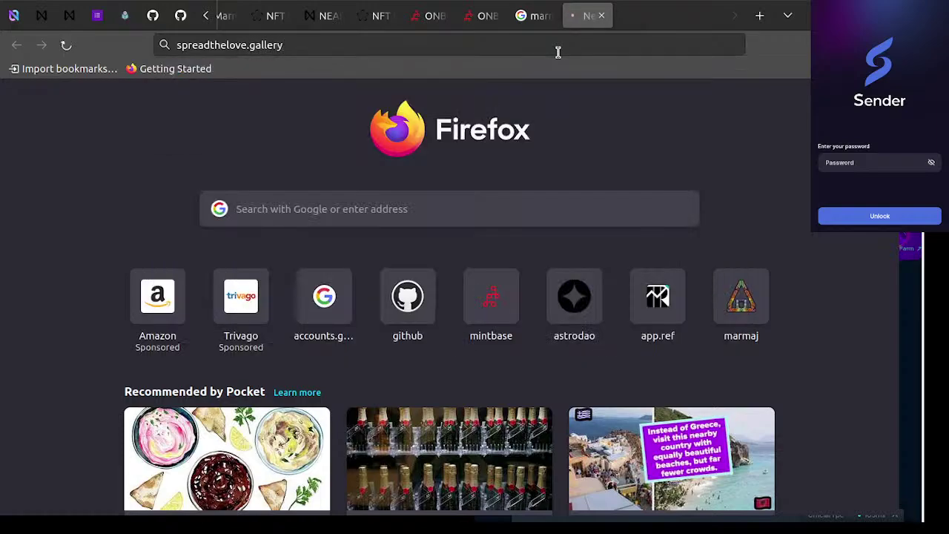
# Search Mintbase stores for 'spreadthelov' and open Spread The Love Gallery
pyautogui.click(506, 21)
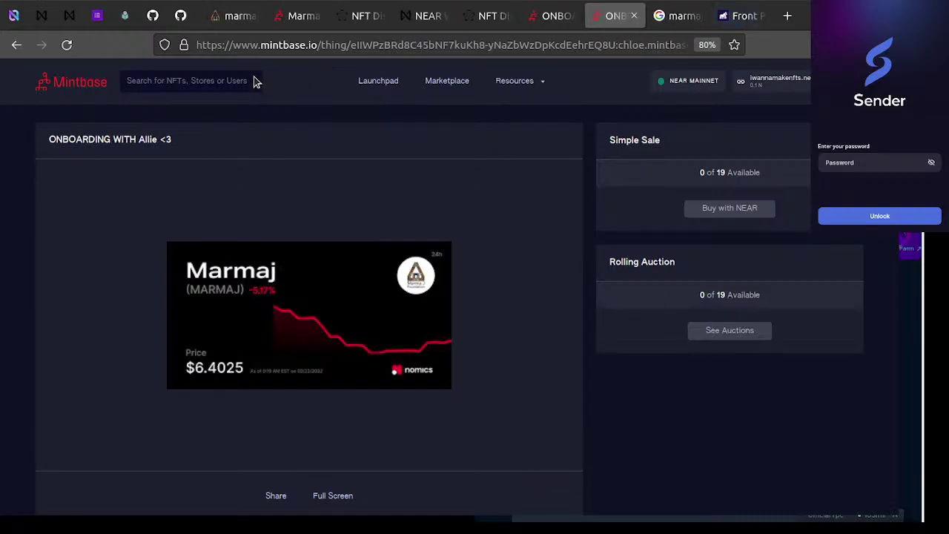
pyautogui.click(186, 89)
pyautogui.write('s')
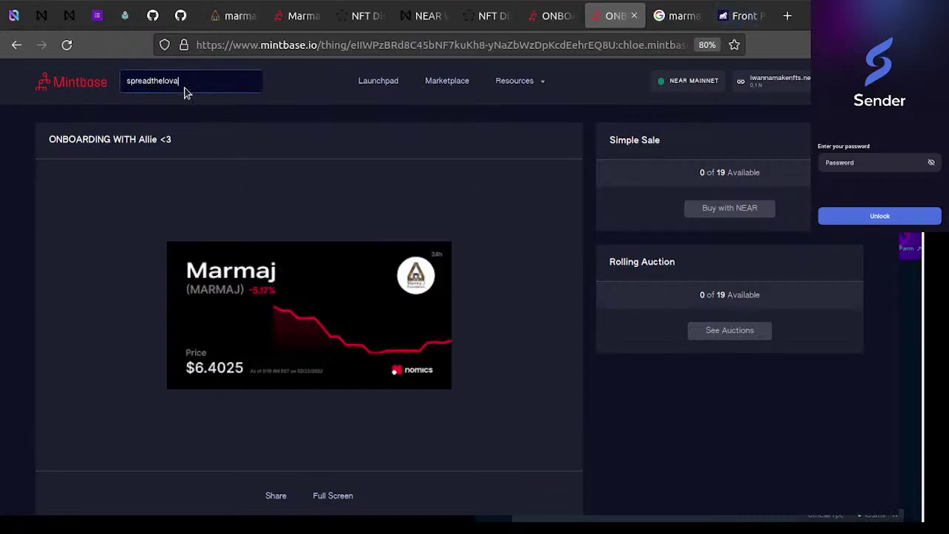
pyautogui.write('preadthelov')
pyautogui.press('Return')
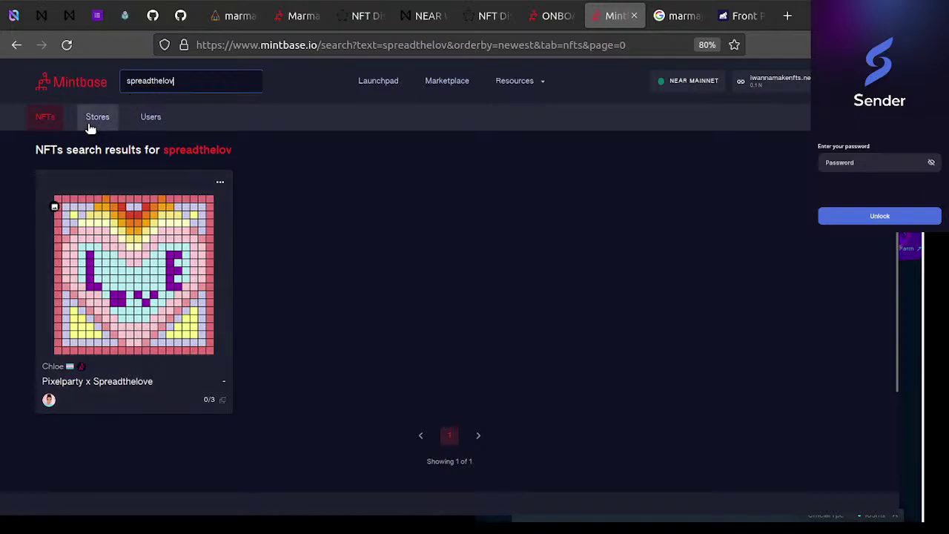
pyautogui.click(97, 119)
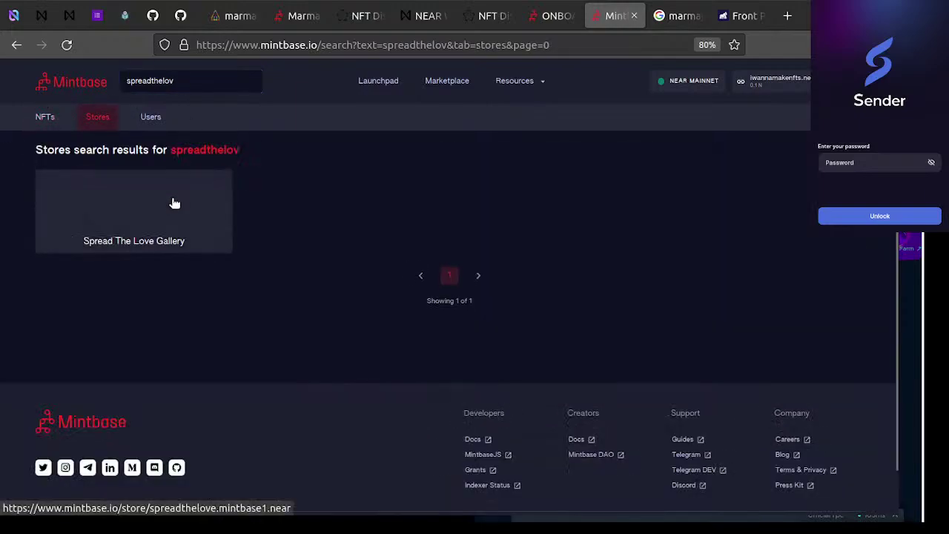
pyautogui.click(172, 204)
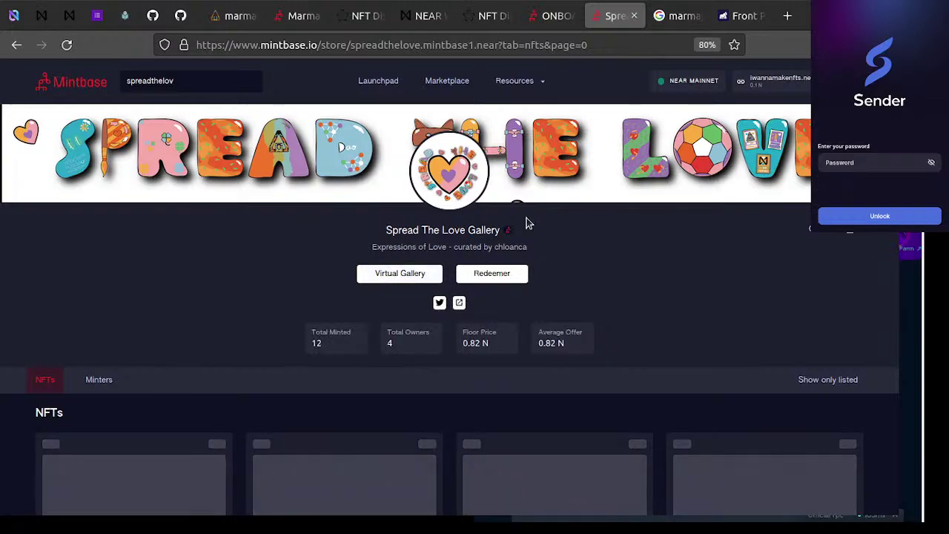
# Browse the store's NFTs, then switch to the spreadthelove.gallery storefront tab
pyautogui.scroll(-3, 683, 383)
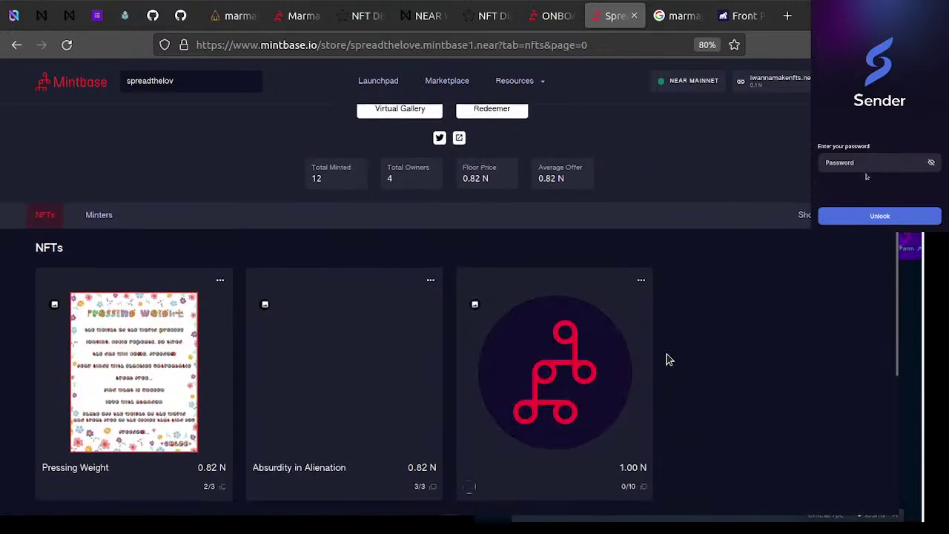
pyautogui.scroll(3, 190, 252)
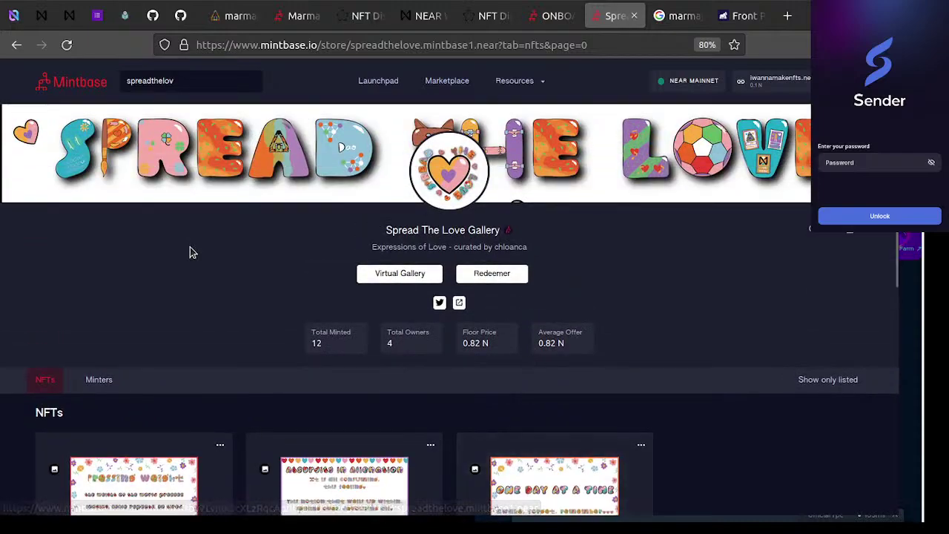
pyautogui.scroll(-6, 687, 338)
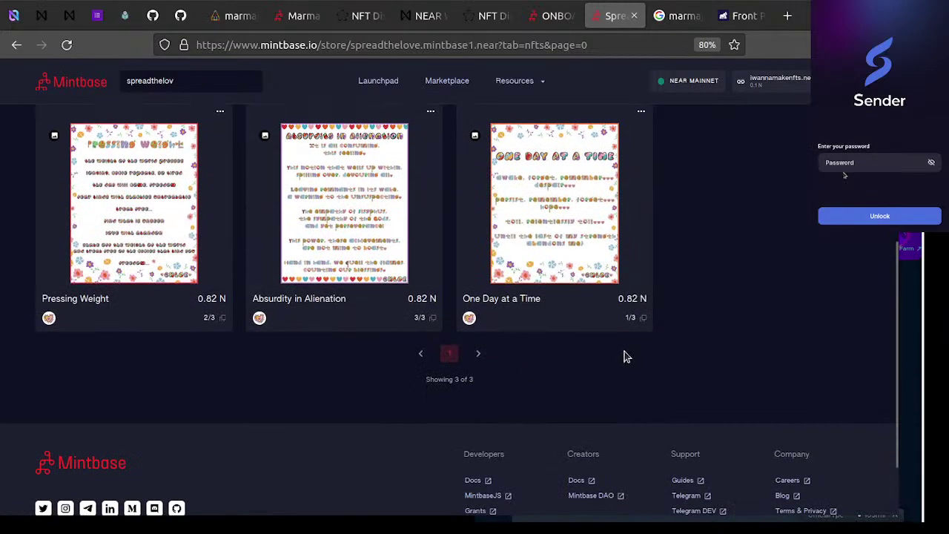
pyautogui.scroll(6, 627, 356)
pyautogui.click(742, 17)
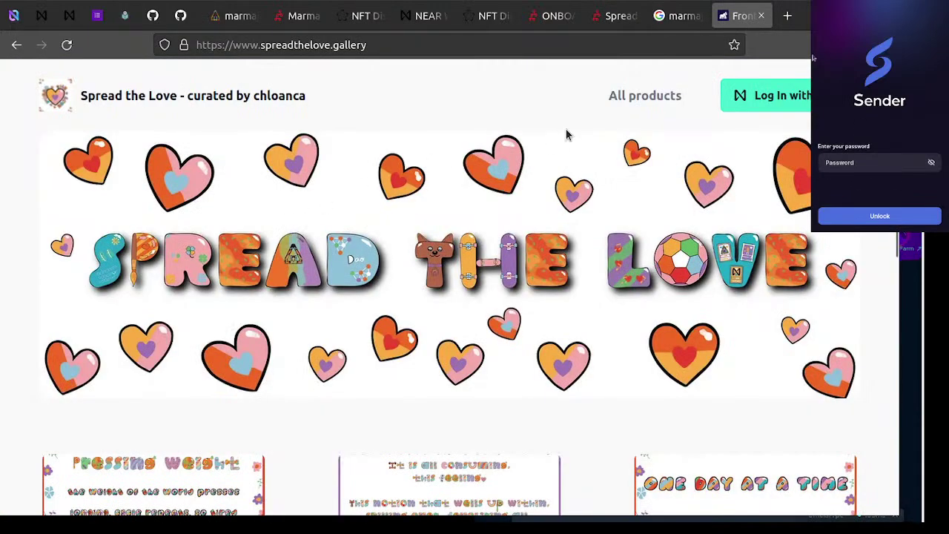
# Zoom the gallery page out to 80% and look over it
pyautogui.scroll(-10, 645, 333)
pyautogui.scroll(10, 609, 338)
pyautogui.hotkey('ctrl', '-')
pyautogui.hotkey('ctrl', '-')
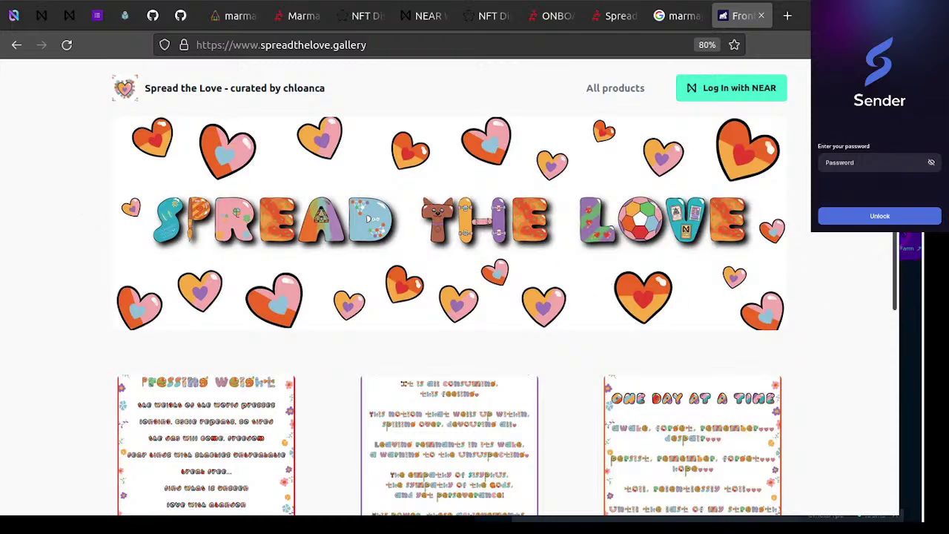
pyautogui.scroll(-5, 586, 393)
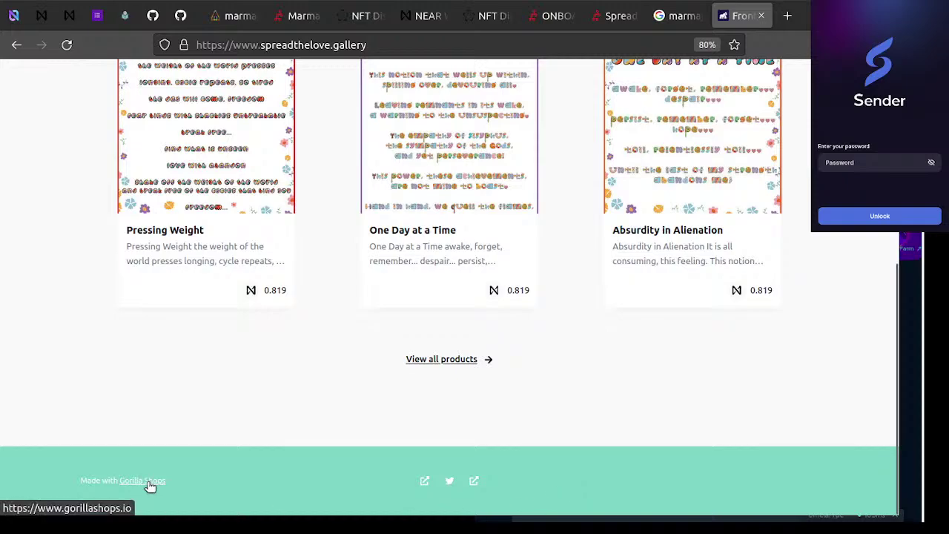
pyautogui.scroll(5, 534, 351)
# Log in to the gallery with the NEAR wallet, approving access via mintbase1.near
pyautogui.click(739, 92)
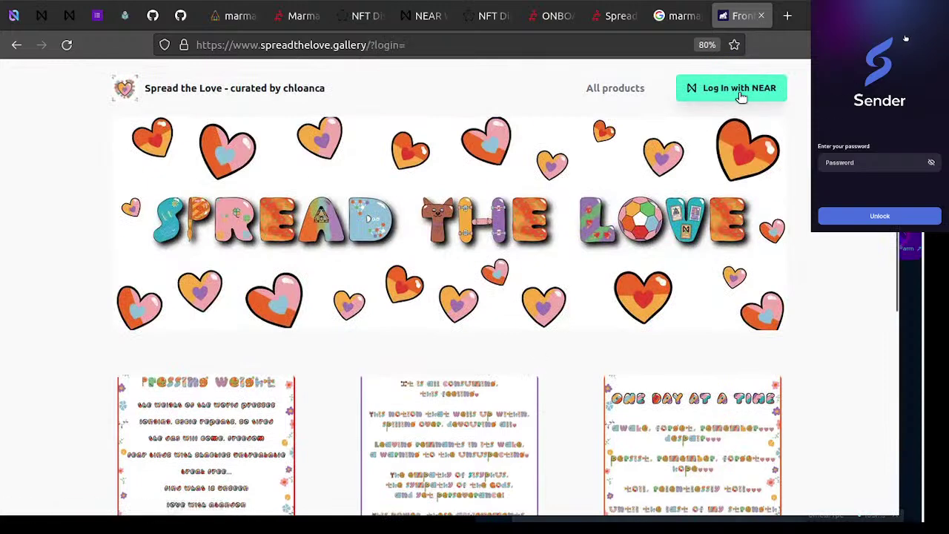
pyautogui.scroll(-5, 668, 297)
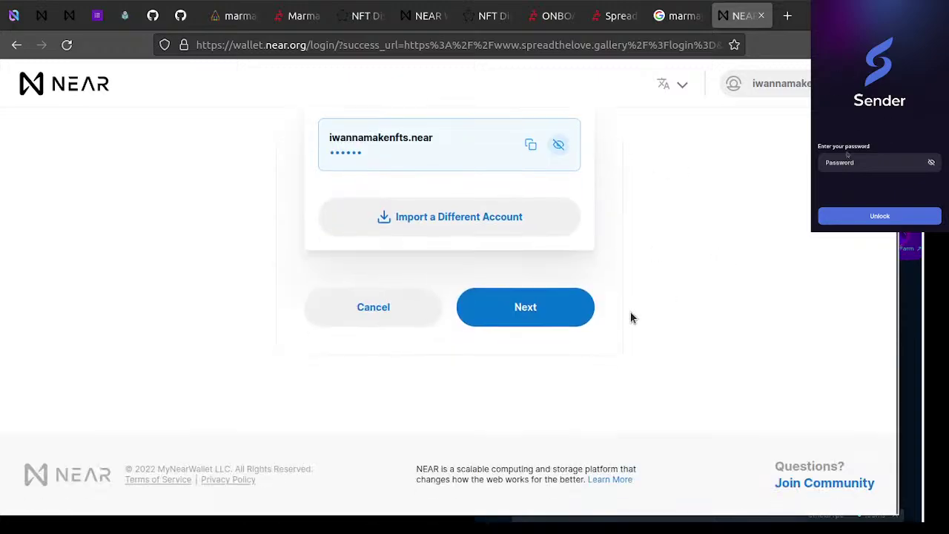
pyautogui.click(489, 307)
pyautogui.scroll(-5, 534, 356)
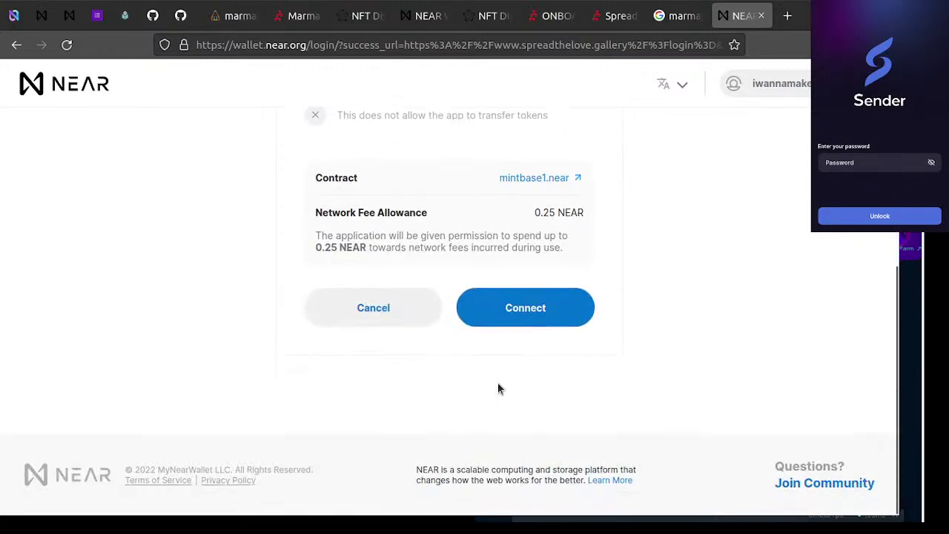
pyautogui.click(519, 312)
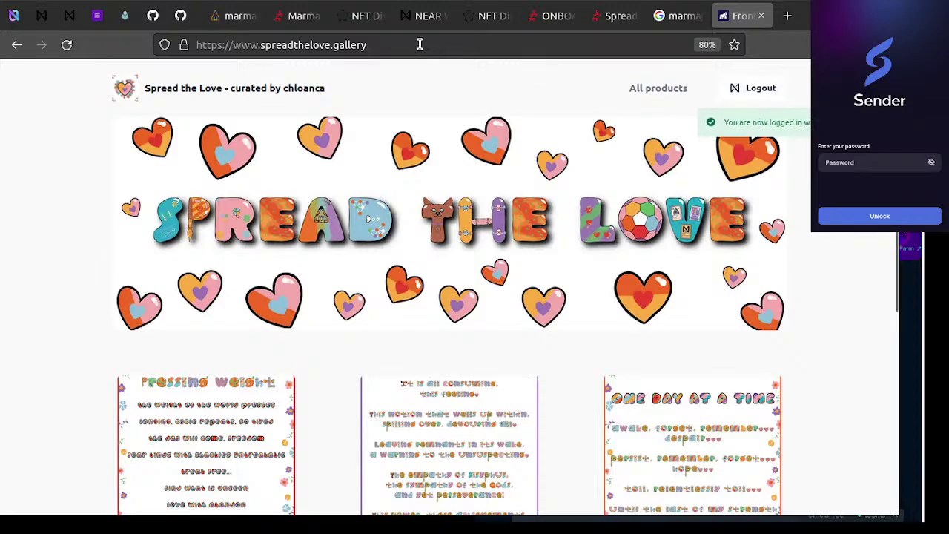
pyautogui.moveTo(373, 43); pyautogui.dragTo(176, 46)
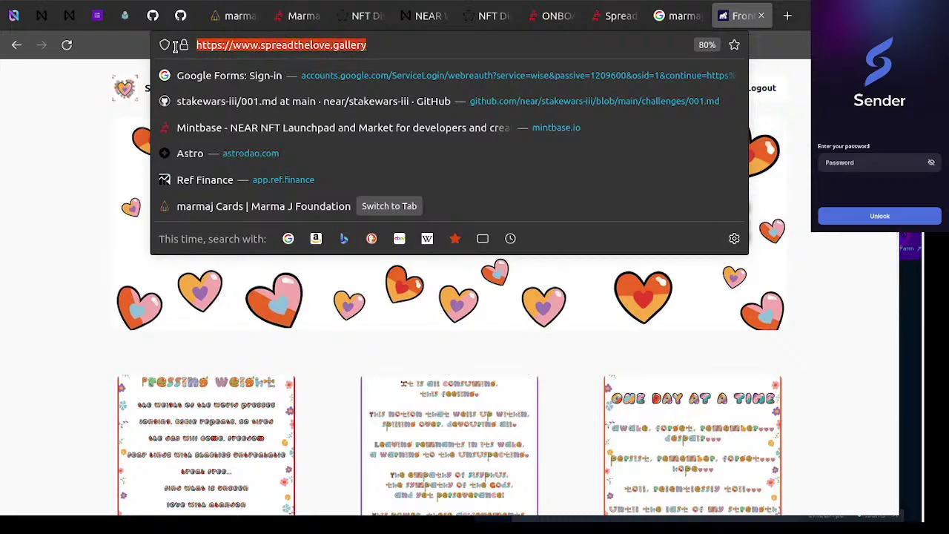
# Select the gallery web address, then look over the MarmaJchan Dancing NFT page
pyautogui.moveTo(175, 46); pyautogui.dragTo(377, 42)
pyautogui.hotkey('ctrl', 'a')
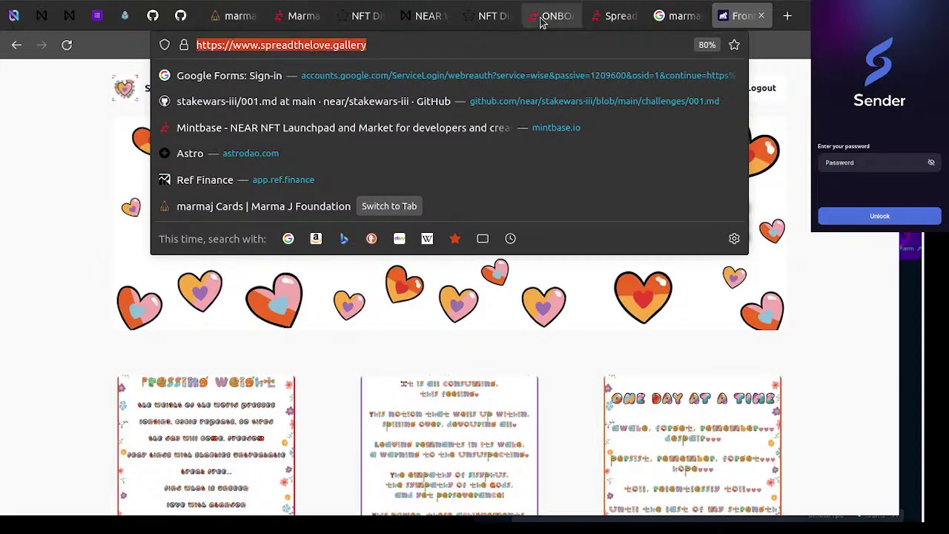
pyautogui.click(297, 15)
pyautogui.scroll(10, 367, 228)
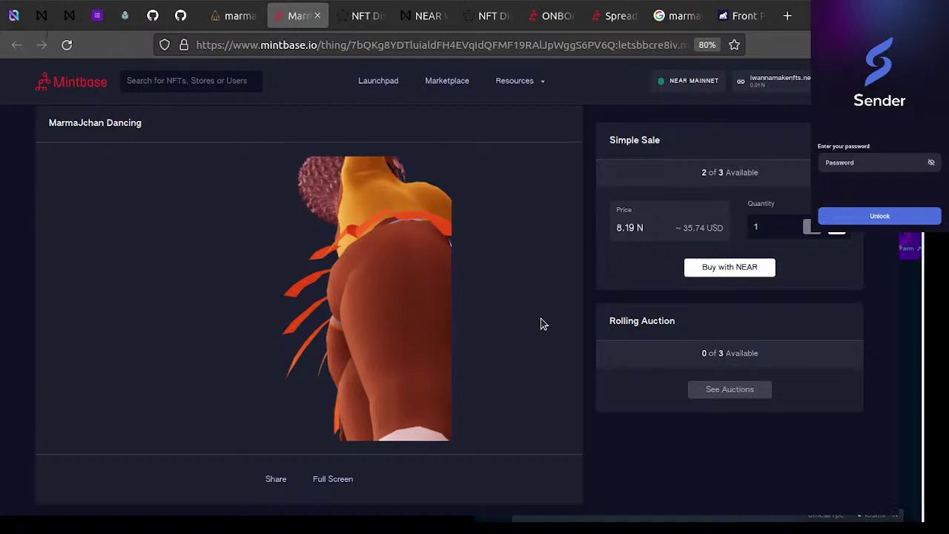
pyautogui.scroll(-8, 386, 414)
pyautogui.scroll(3, 145, 300)
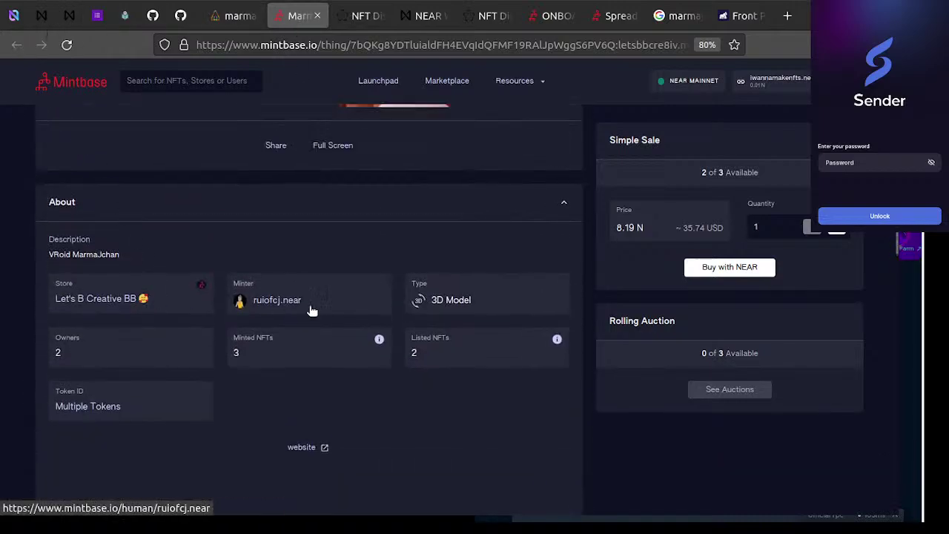
pyautogui.scroll(5, 345, 330)
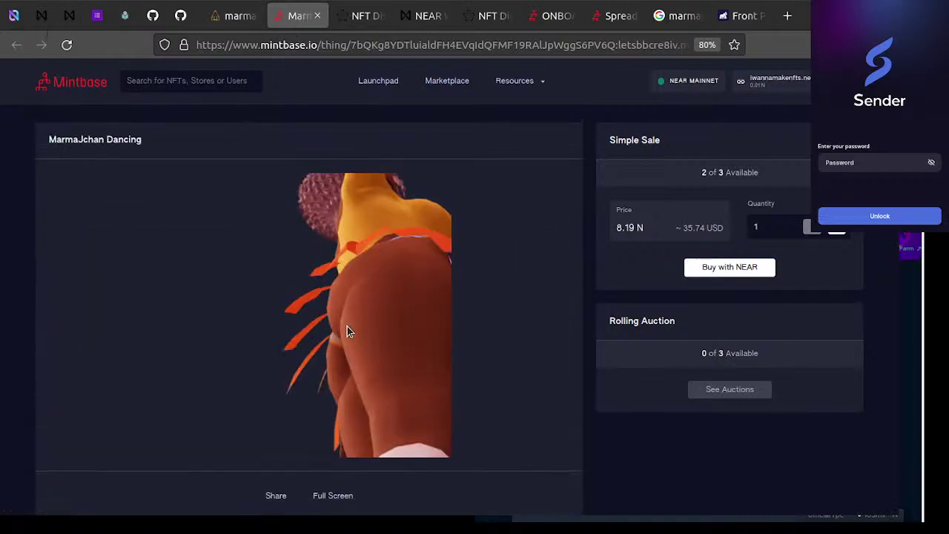
# Search Mintbase for 'marmajchan', filter to stores and open the MarmaJchan store
pyautogui.click(174, 80)
pyautogui.write('marmaj')
pyautogui.press('Return')
pyautogui.write('chan')
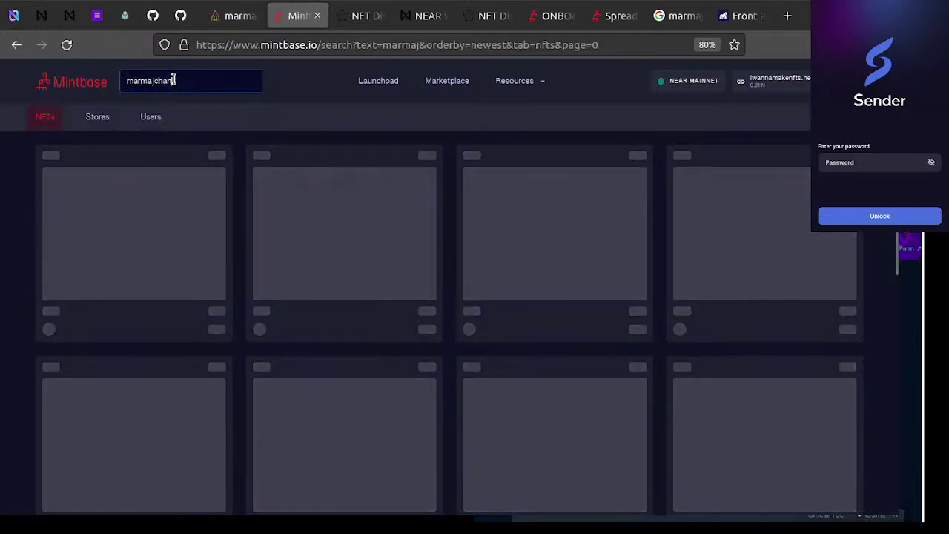
pyautogui.press('Return')
pyautogui.click(100, 117)
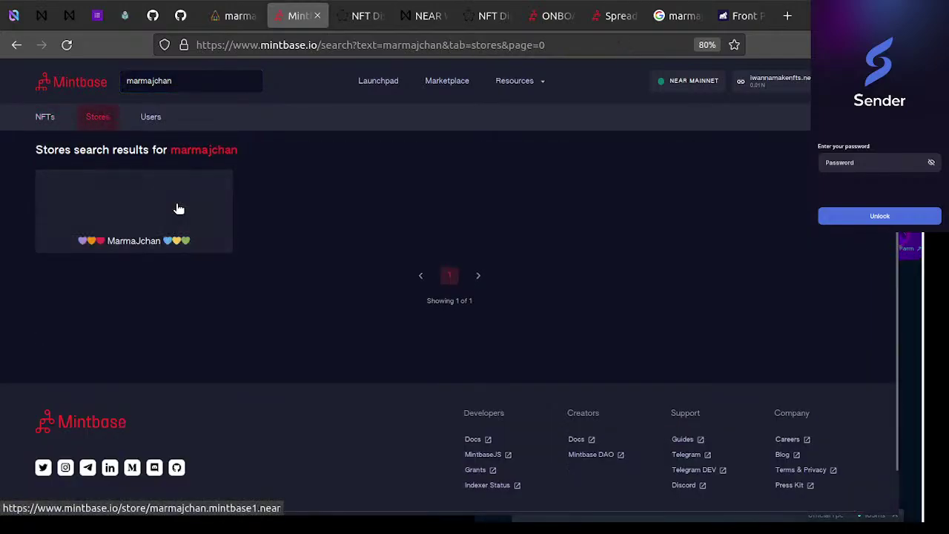
pyautogui.click(145, 220)
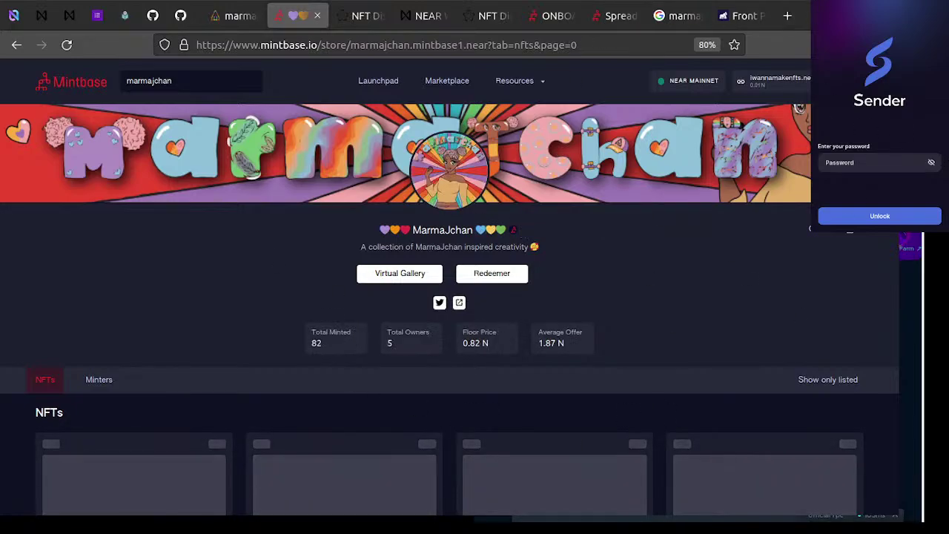
# Glance over the Spread the Love gallery page
pyautogui.click(736, 14)
pyautogui.scroll(-10, 614, 332)
pyautogui.scroll(10, 614, 332)
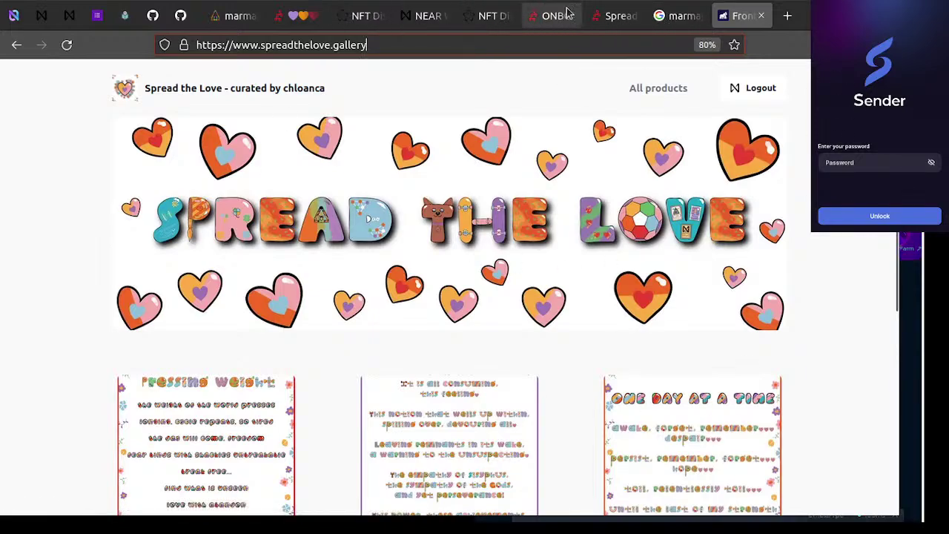
# Scroll the MarmaJchan store's NFTs to the second page (82 minted, 5 owners, 0.82 N floor)
pyautogui.click(295, 16)
pyautogui.scroll(-1, 426, 332)
pyautogui.scroll(-5, 427, 331)
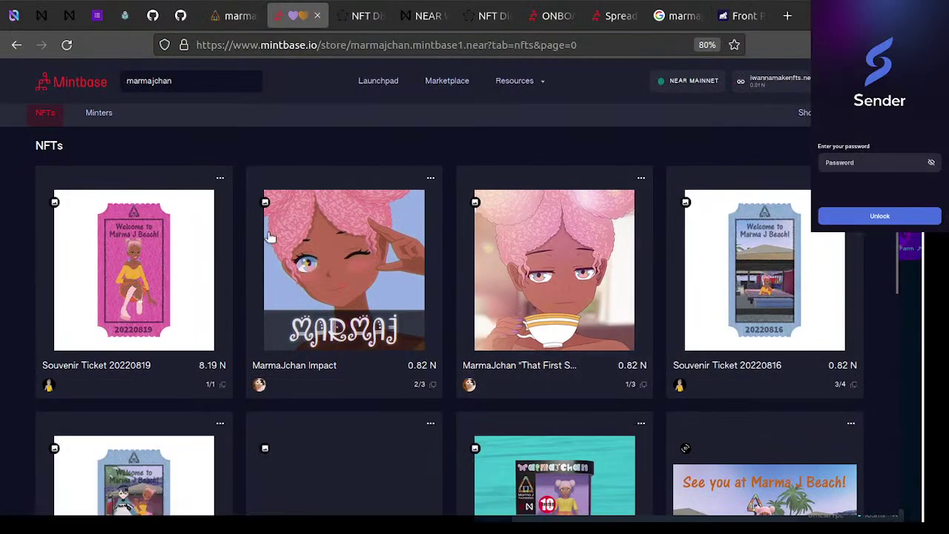
pyautogui.scroll(-5, 504, 278)
pyautogui.scroll(-8, 629, 334)
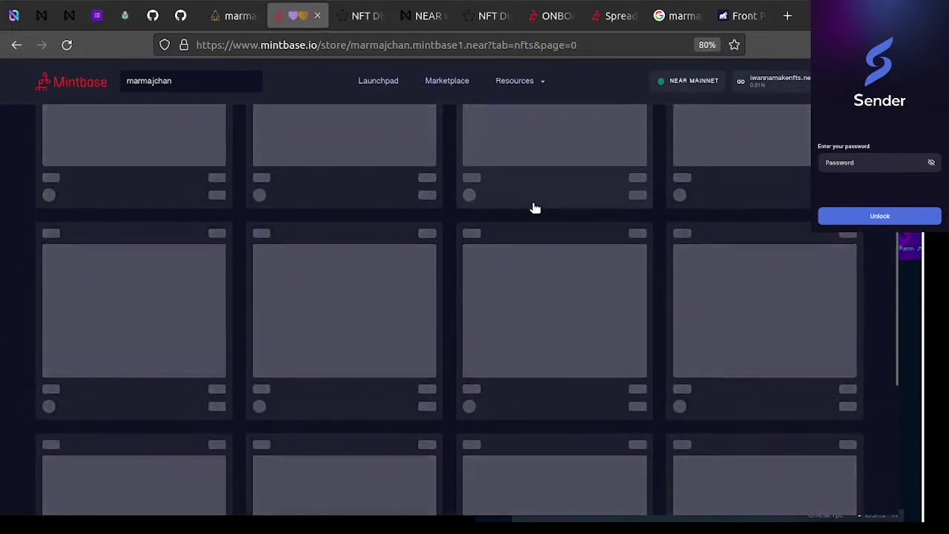
pyautogui.scroll(-6, 644, 307)
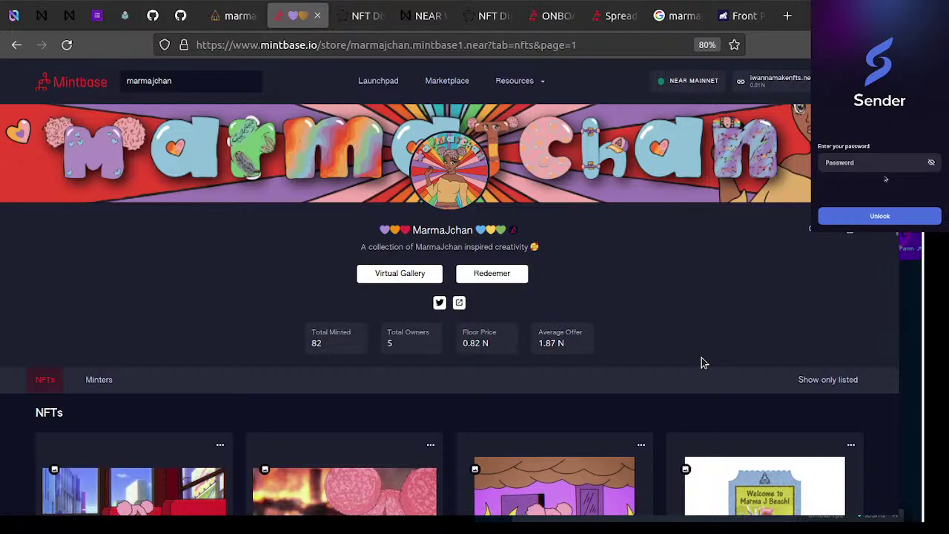
# Cycle through the open tabs: Spread the Love, marmaj cards, MarmaJchan store, Satori NFT, Google images
pyautogui.click(740, 16)
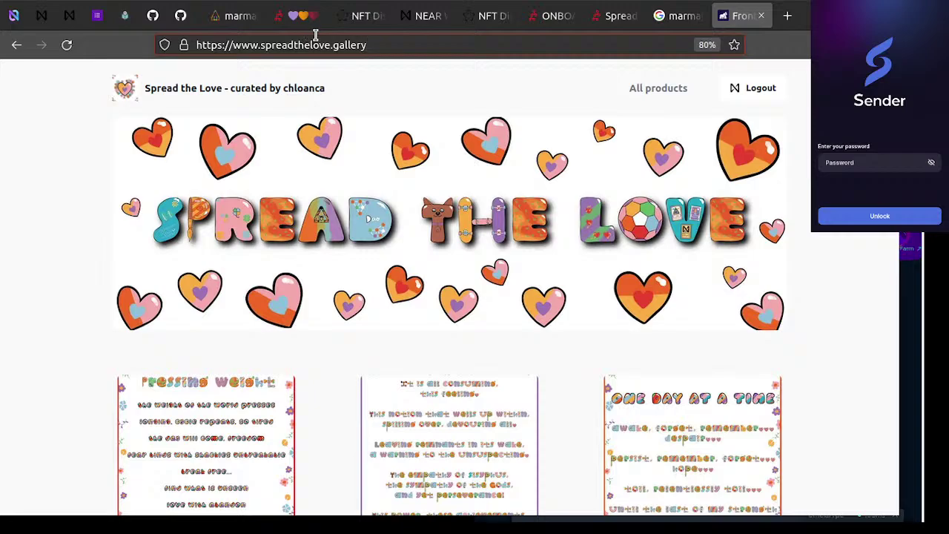
pyautogui.click(236, 16)
pyautogui.click(279, 26)
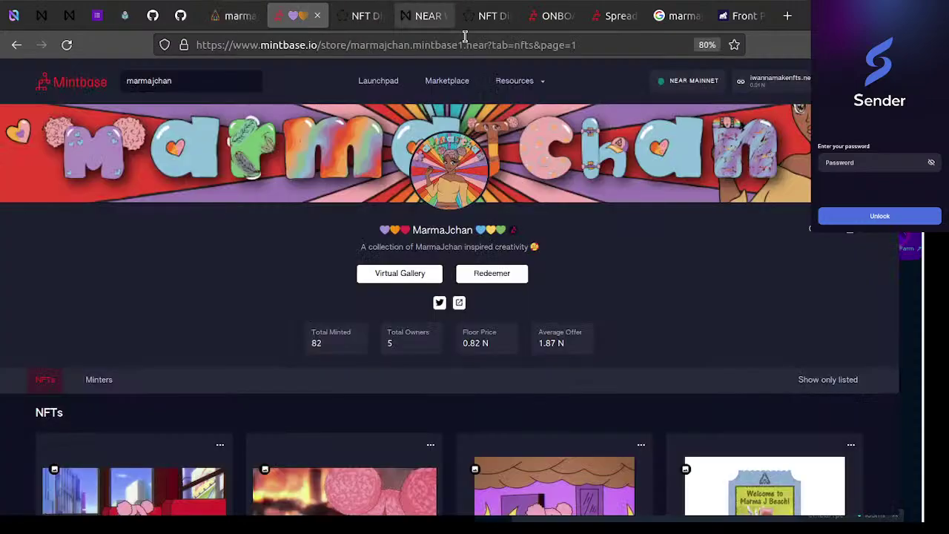
pyautogui.click(488, 20)
pyautogui.click(617, 15)
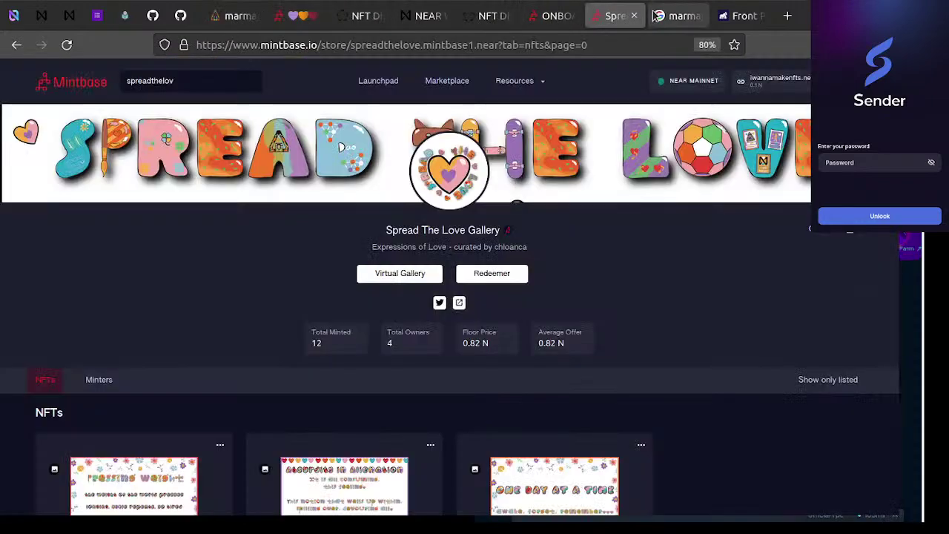
pyautogui.click(676, 16)
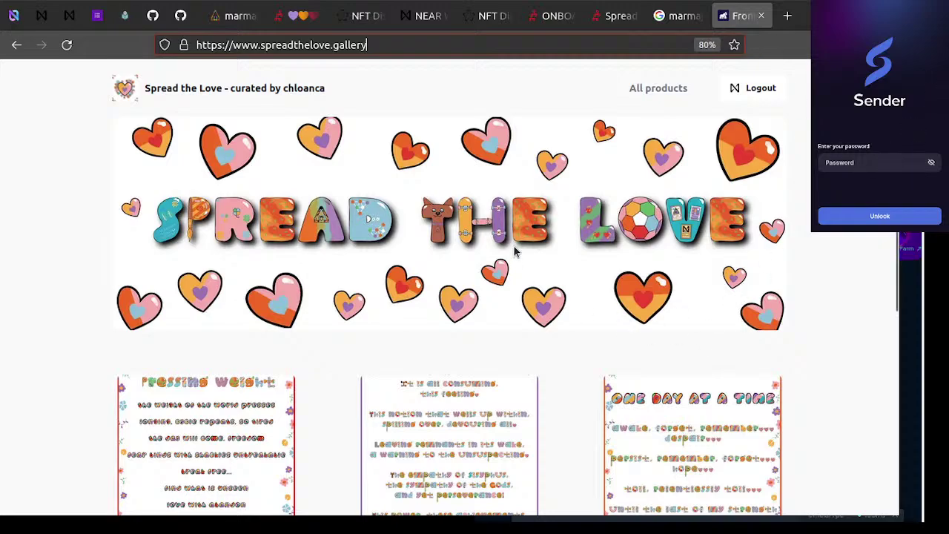
# Highlight the gallery's header text and its full web address, then dismiss the suggestions
pyautogui.tripleClick(329, 67)
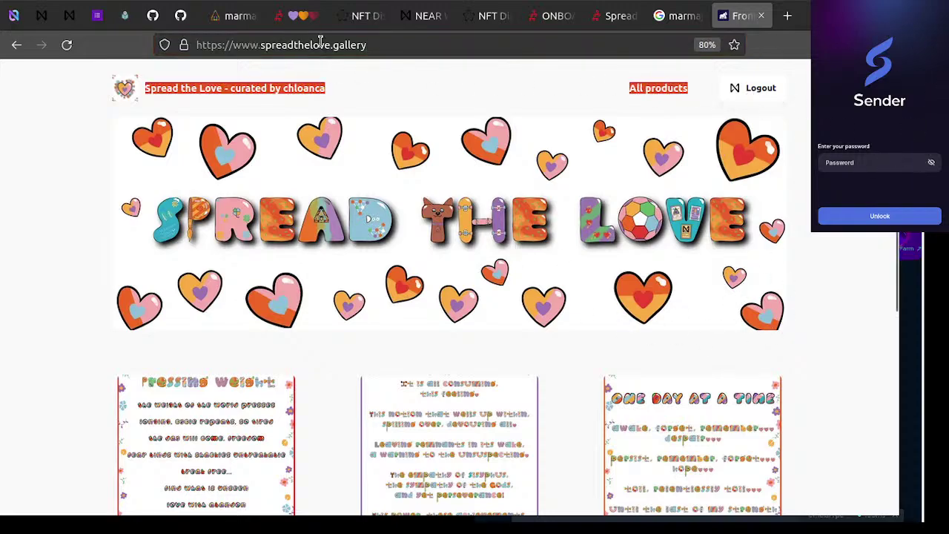
pyautogui.click(320, 41)
pyautogui.moveTo(375, 45); pyautogui.dragTo(163, 46)
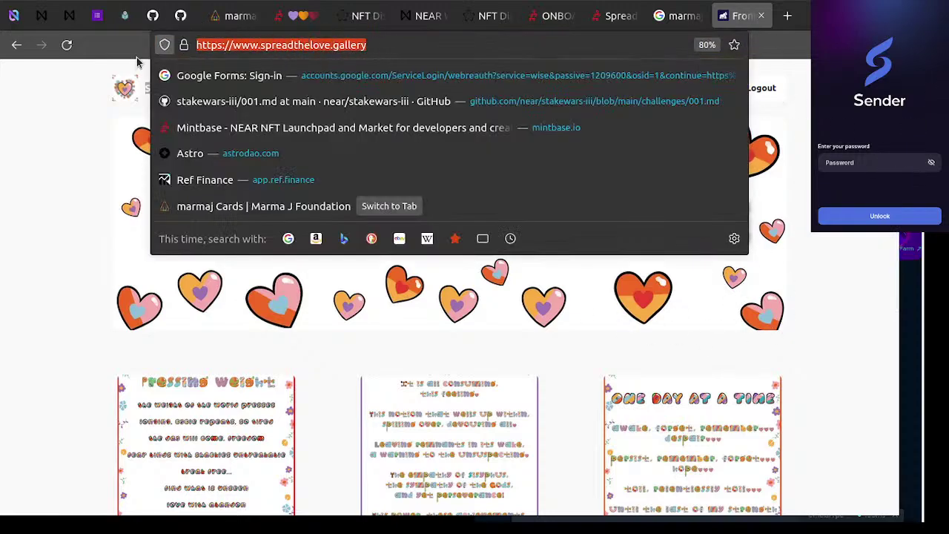
pyautogui.click(23, 185)
# Check the ONBOARDING auction page, then bring up the marmaj Cards onboarding flow page
pyautogui.click(552, 16)
pyautogui.scroll(-4, 178, 382)
pyautogui.scroll(4, 697, 127)
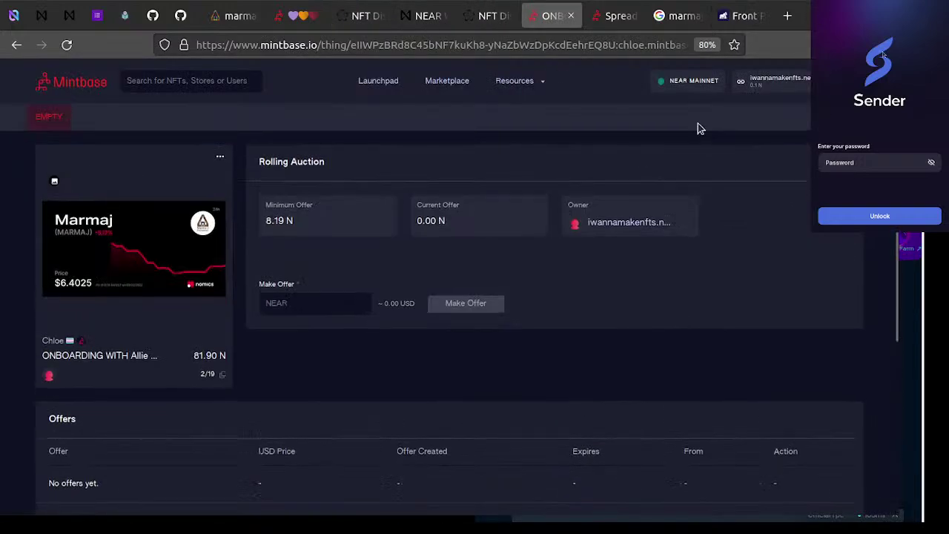
pyautogui.click(734, 15)
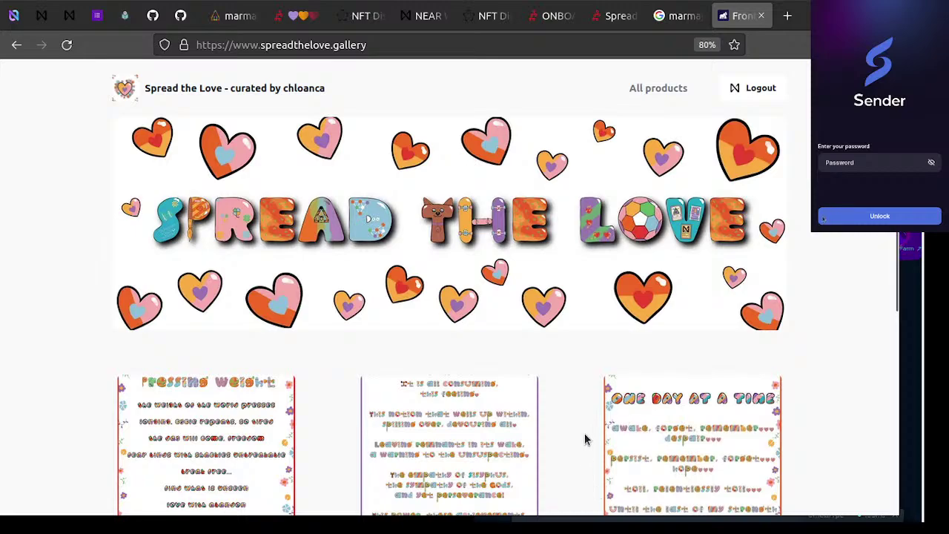
pyautogui.click(300, 15)
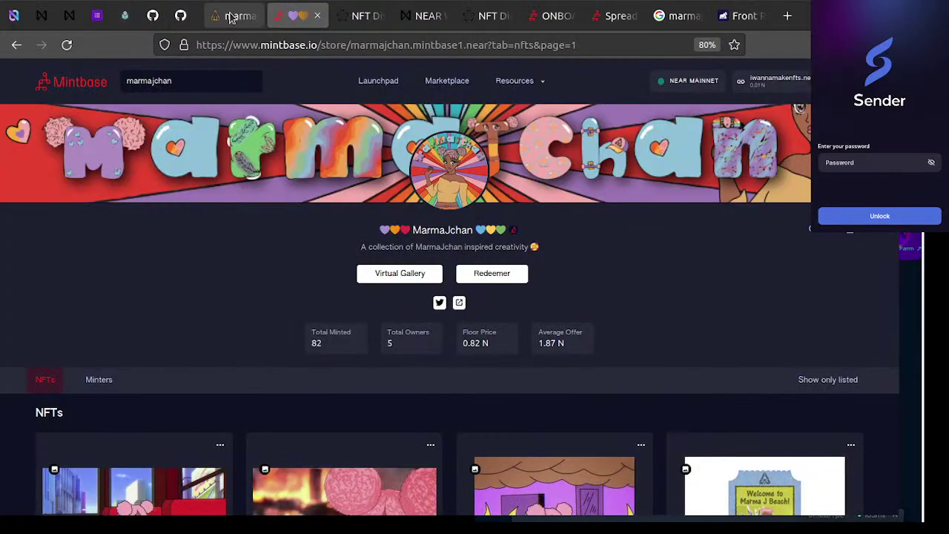
pyautogui.click(234, 14)
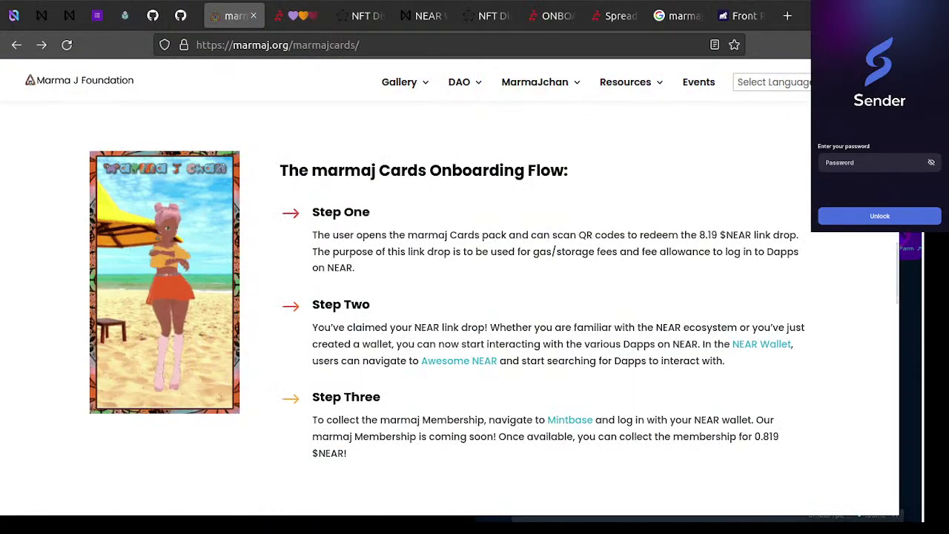